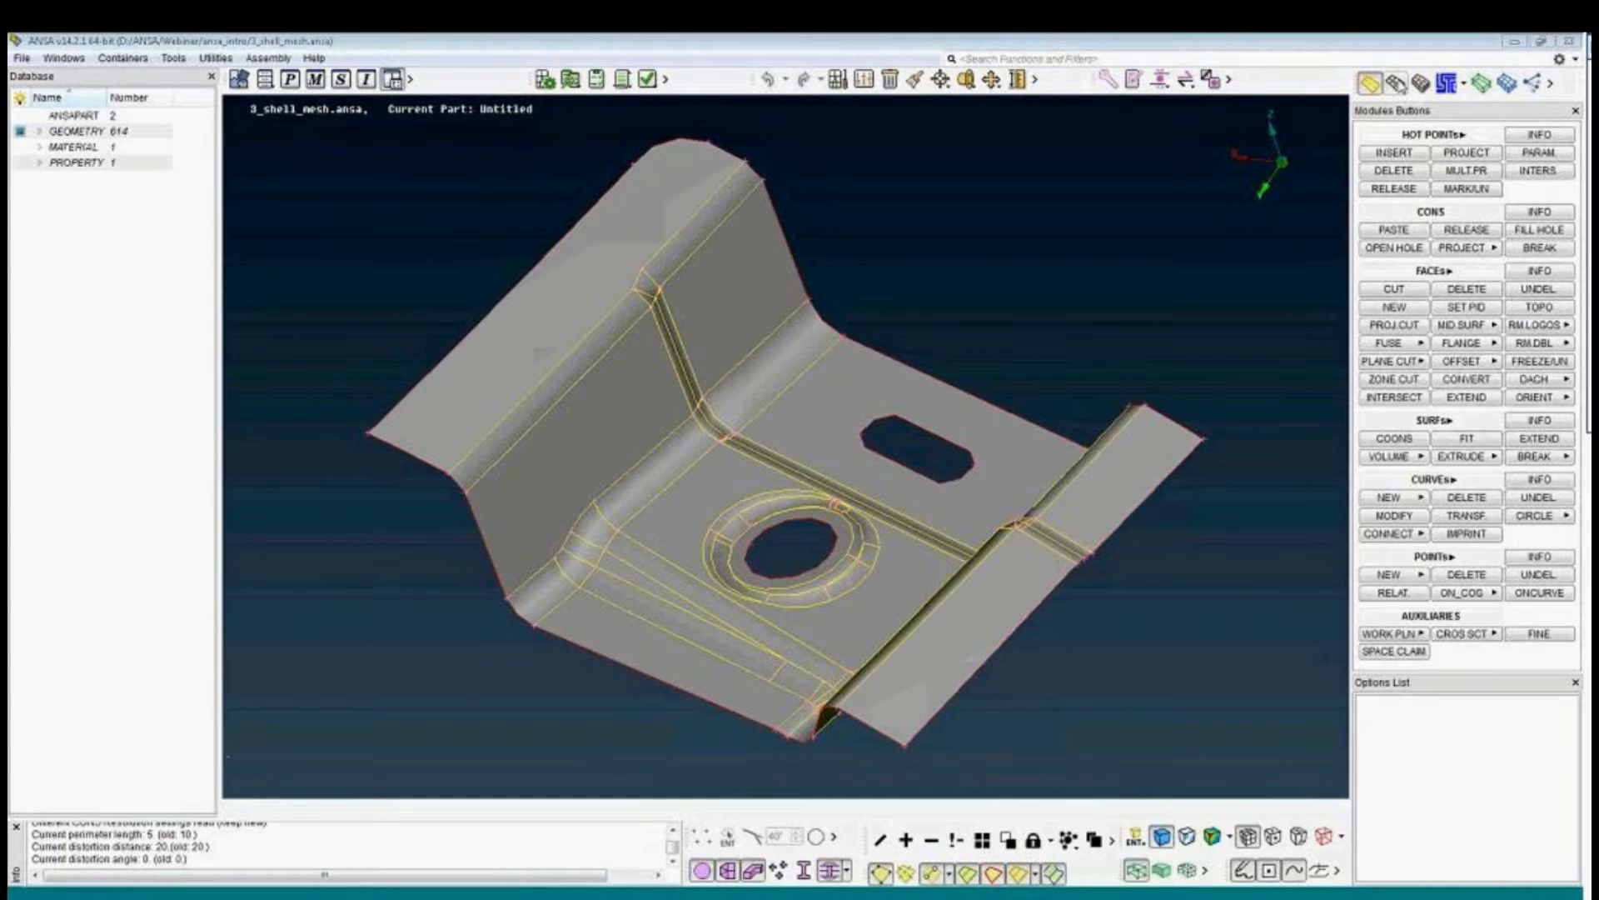
# Switch to the shell mesh module to work on the perimeters and macros of the sheet part.
pyautogui.click(1395, 83)
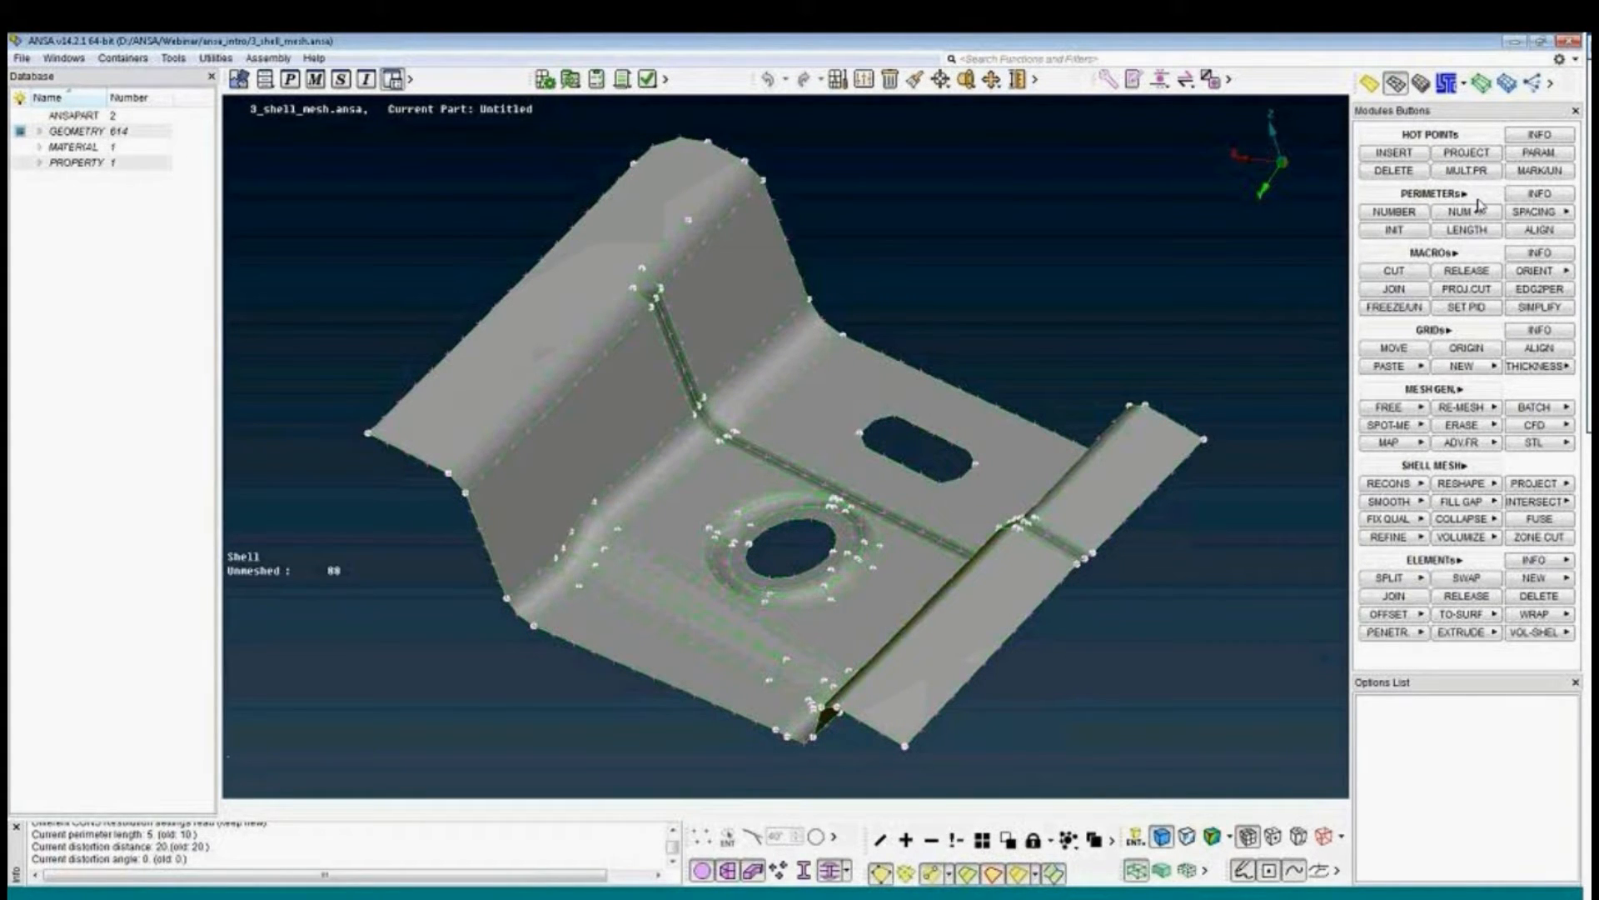
pyautogui.click(1393, 212)
pyautogui.click(1415, 295)
pyautogui.click(1389, 633)
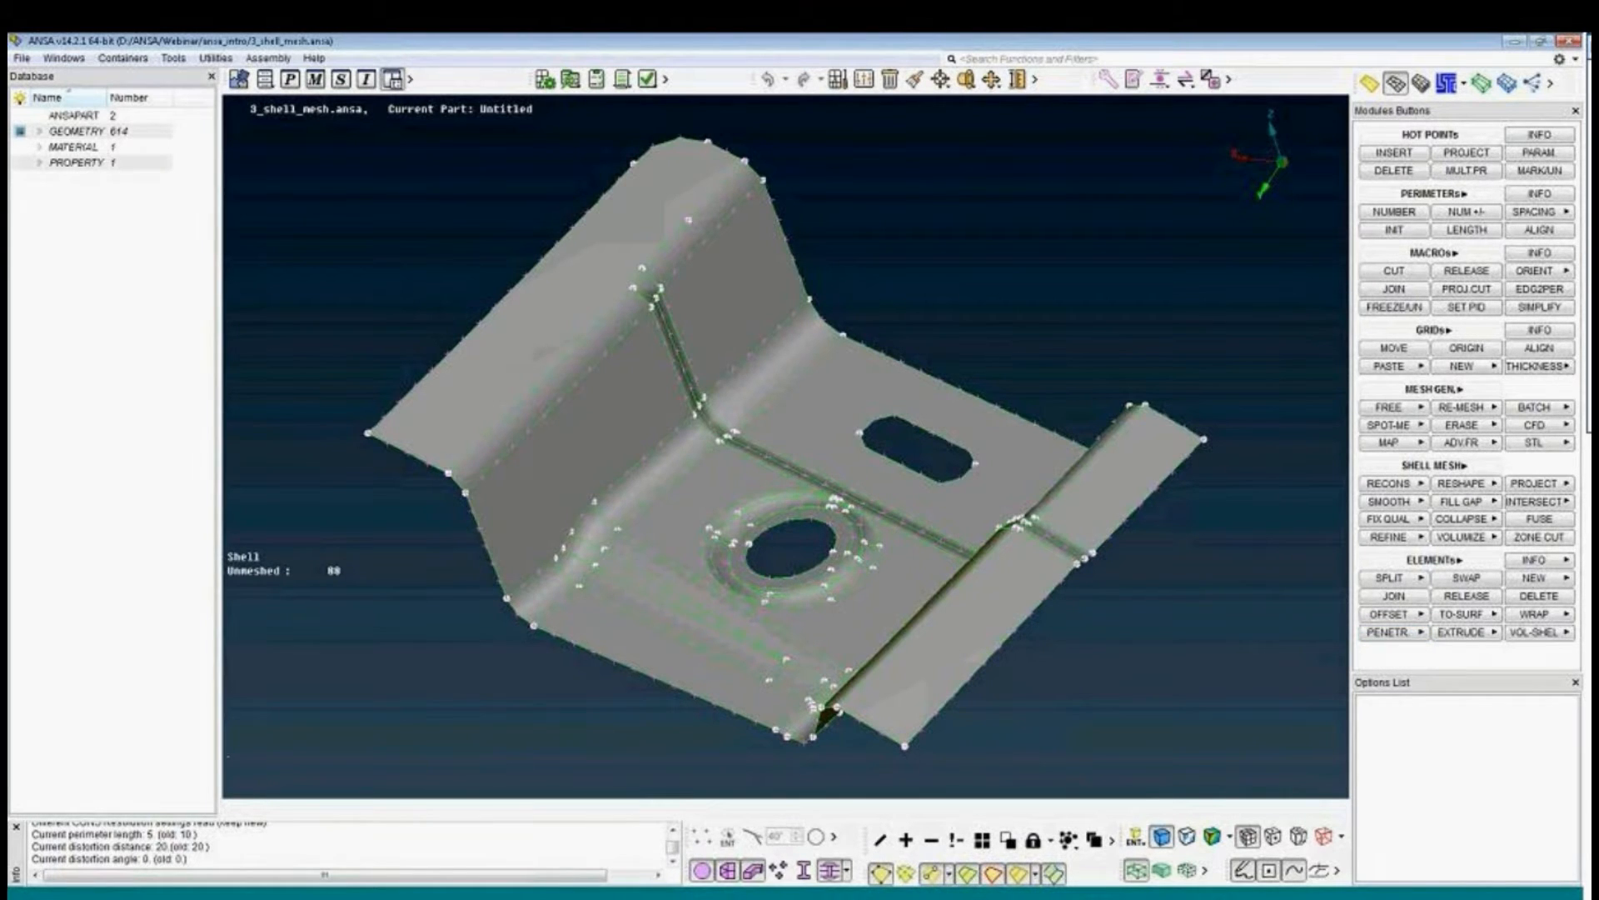
# Examine the free meshing options for element type, second-order elements and reconstruction, without meshing anything.
pyautogui.click(1407, 411)
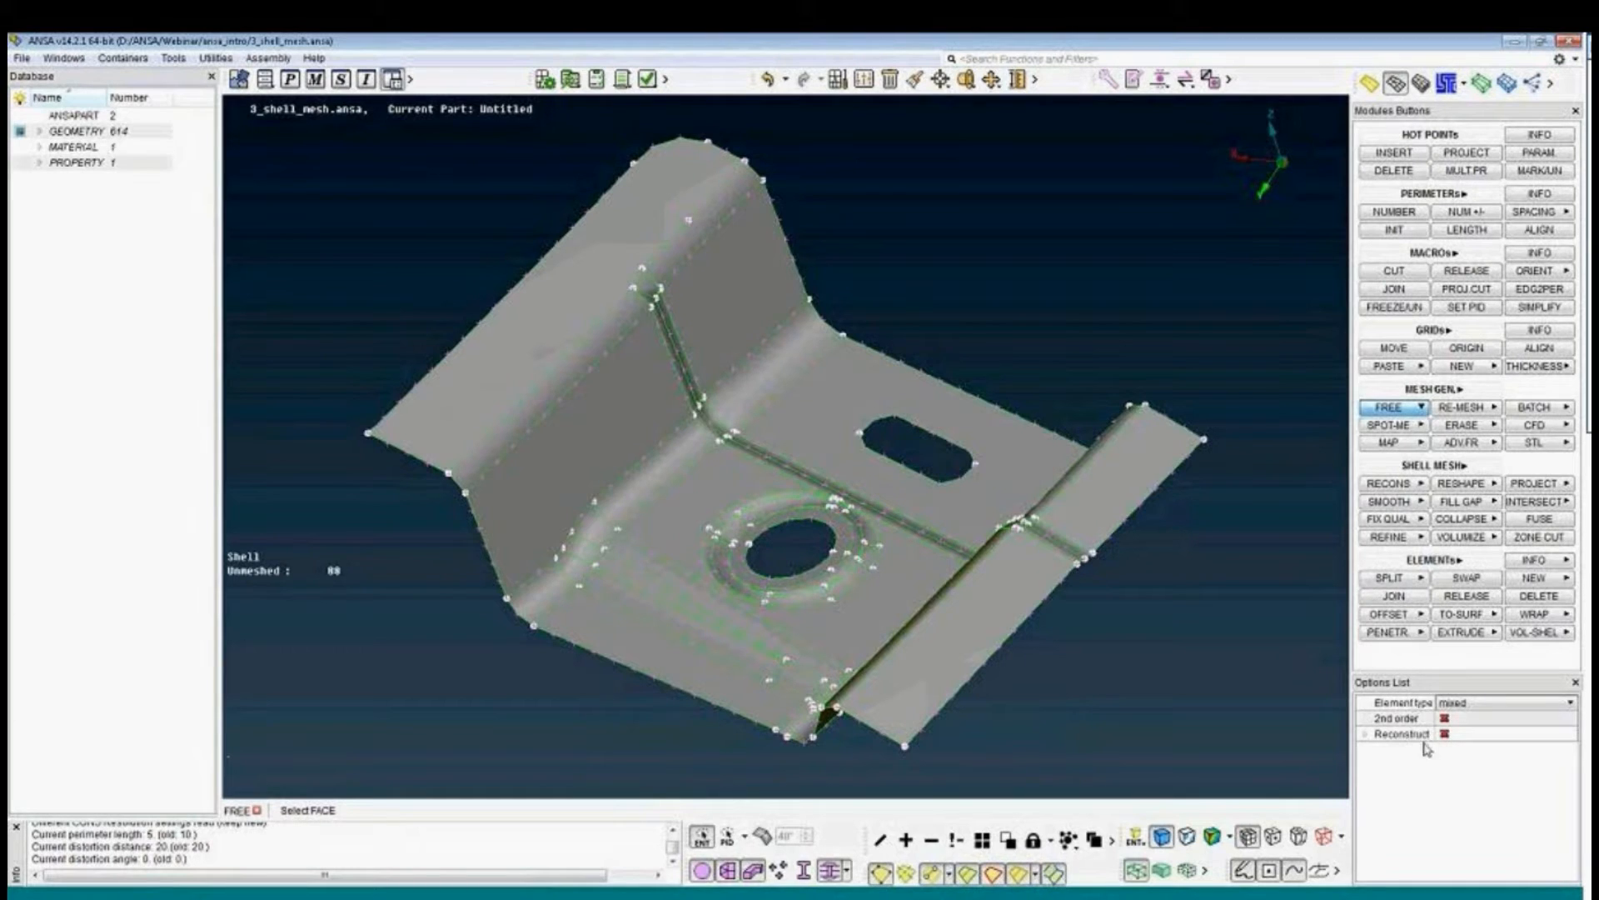
pyautogui.click(1475, 704)
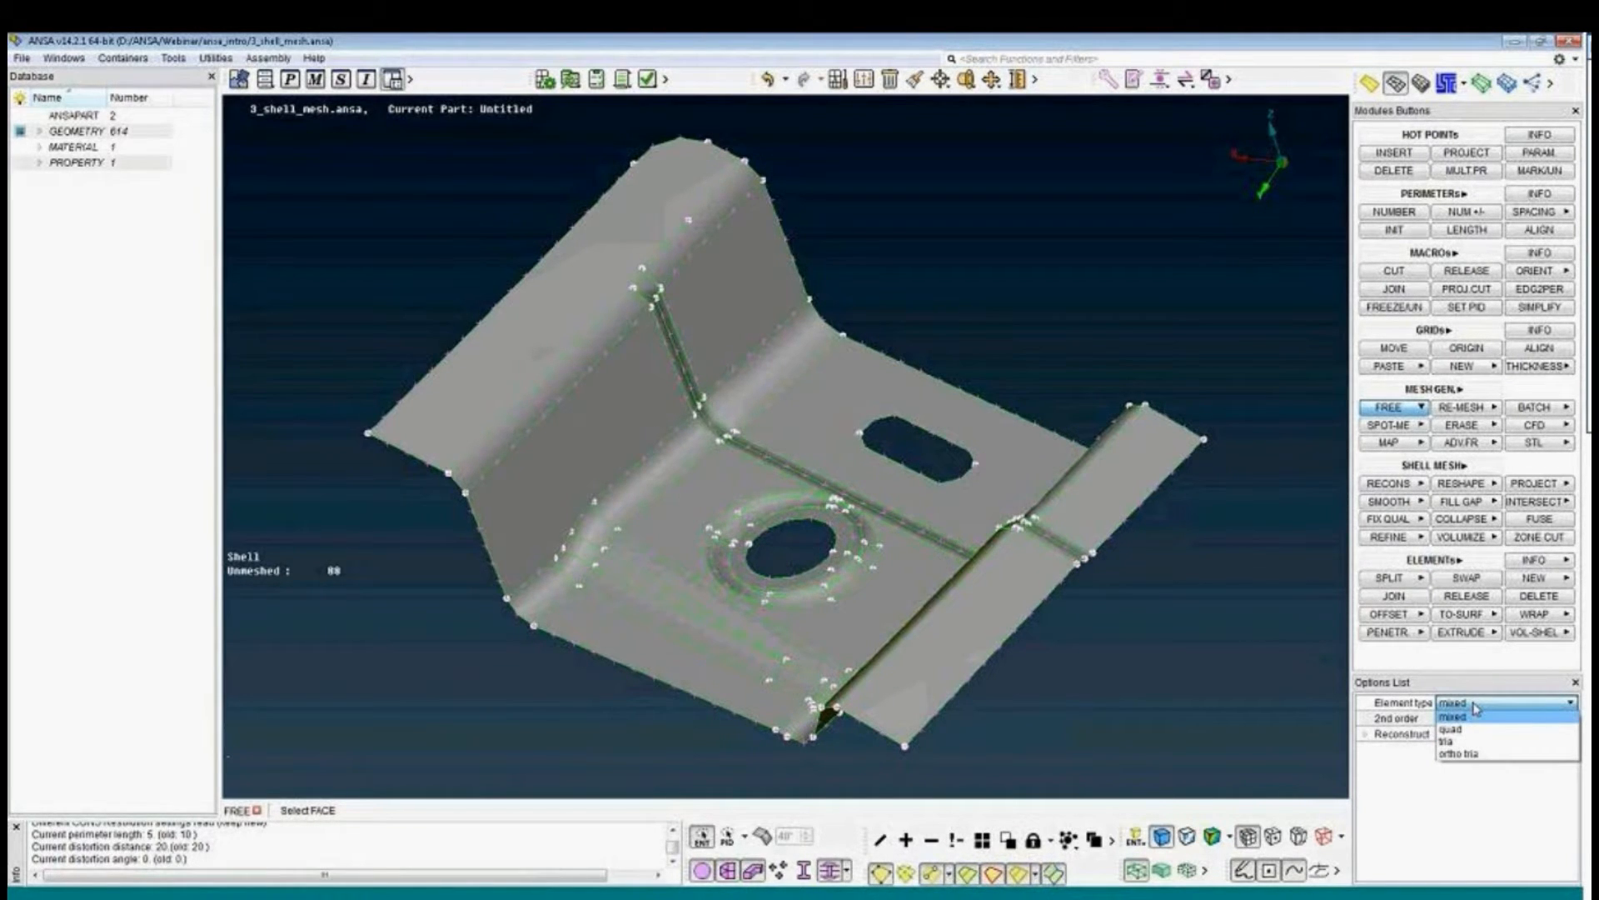
pyautogui.click(1475, 713)
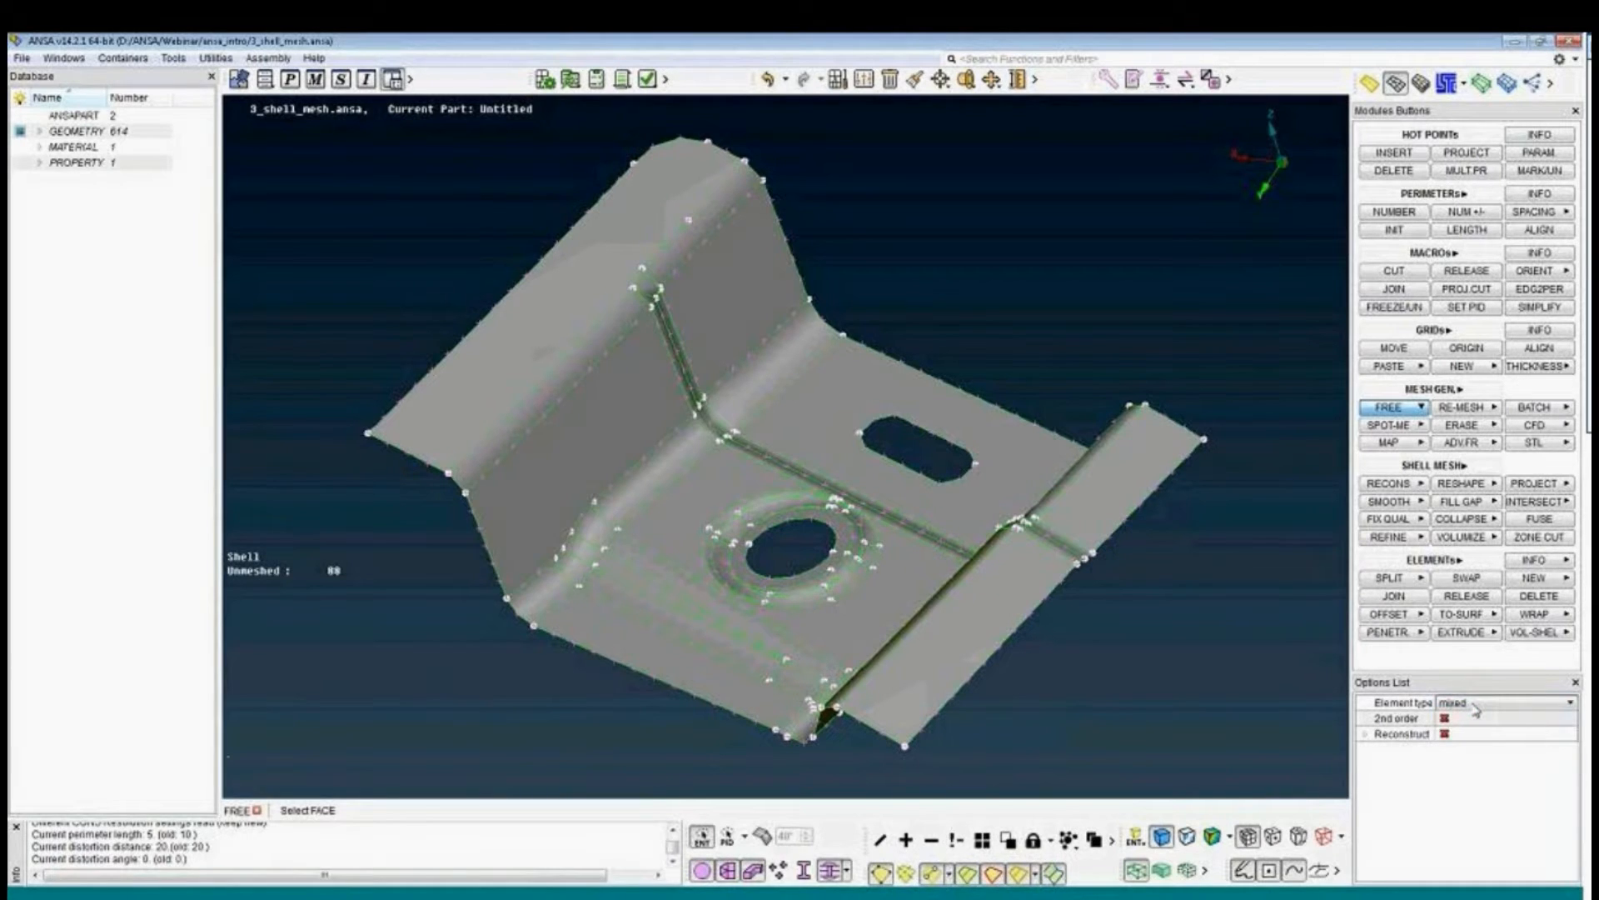
pyautogui.click(1445, 718)
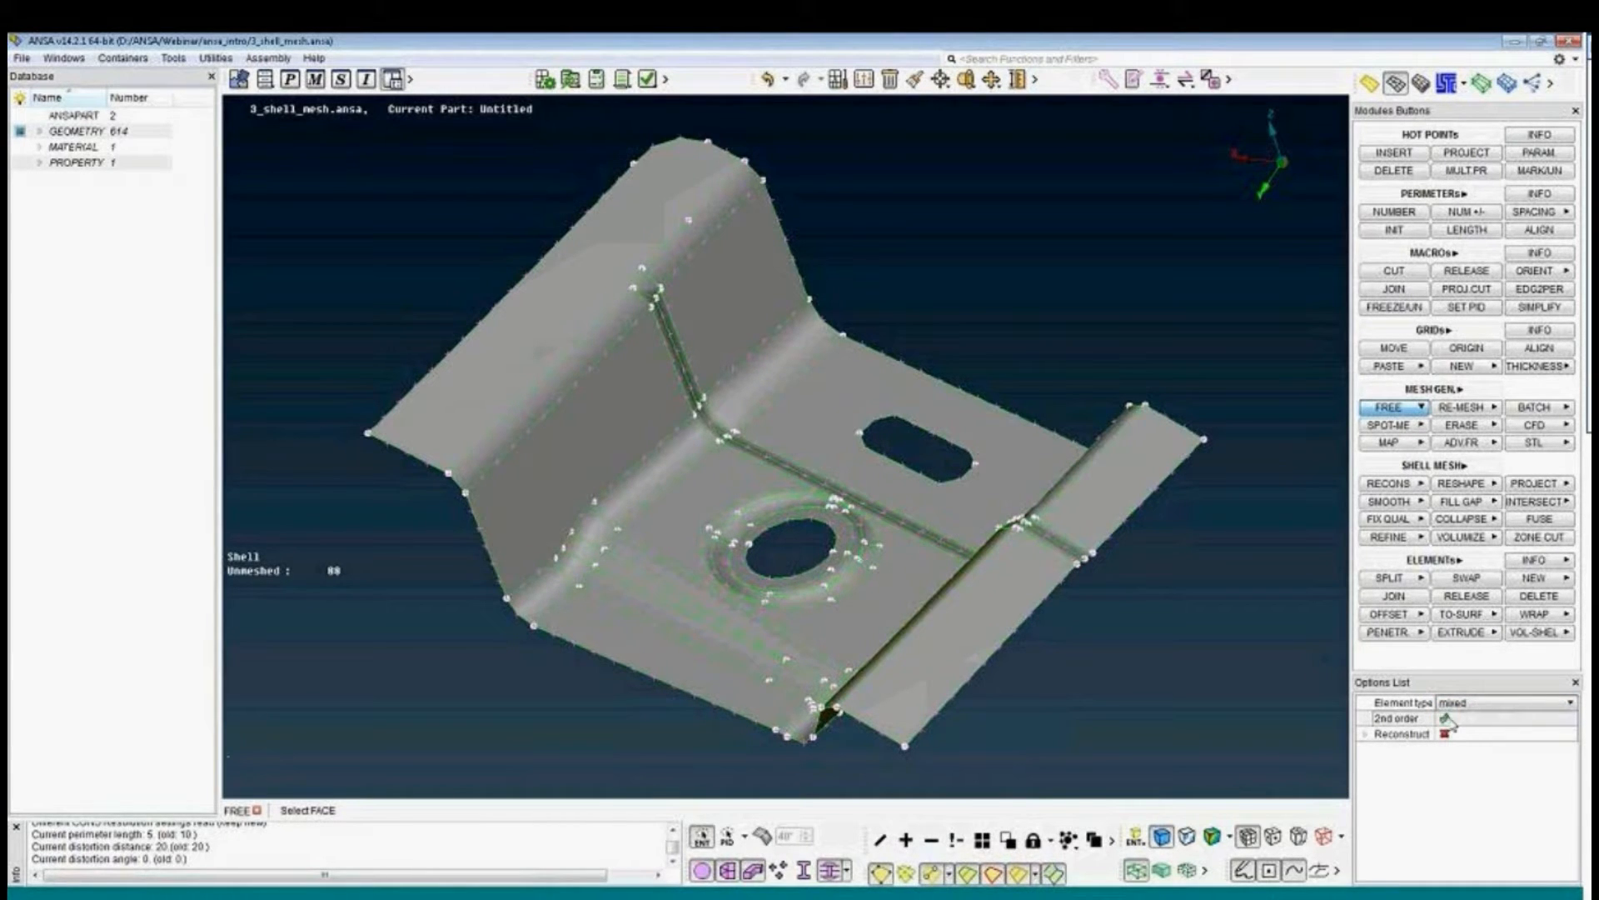
pyautogui.click(1367, 734)
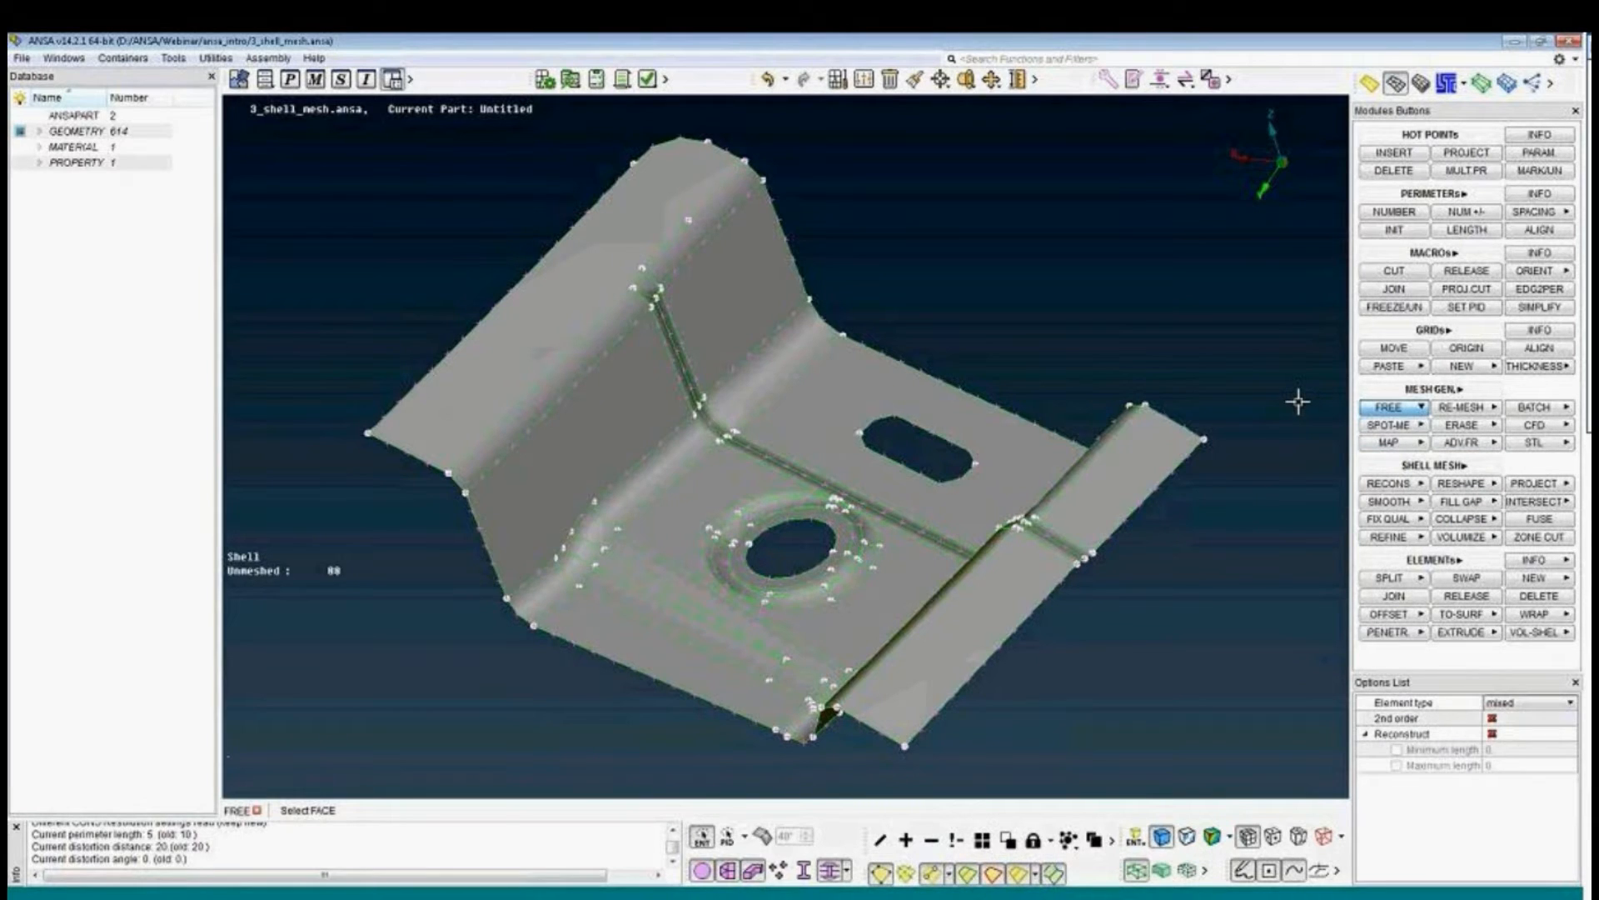
pyautogui.press('Escape')
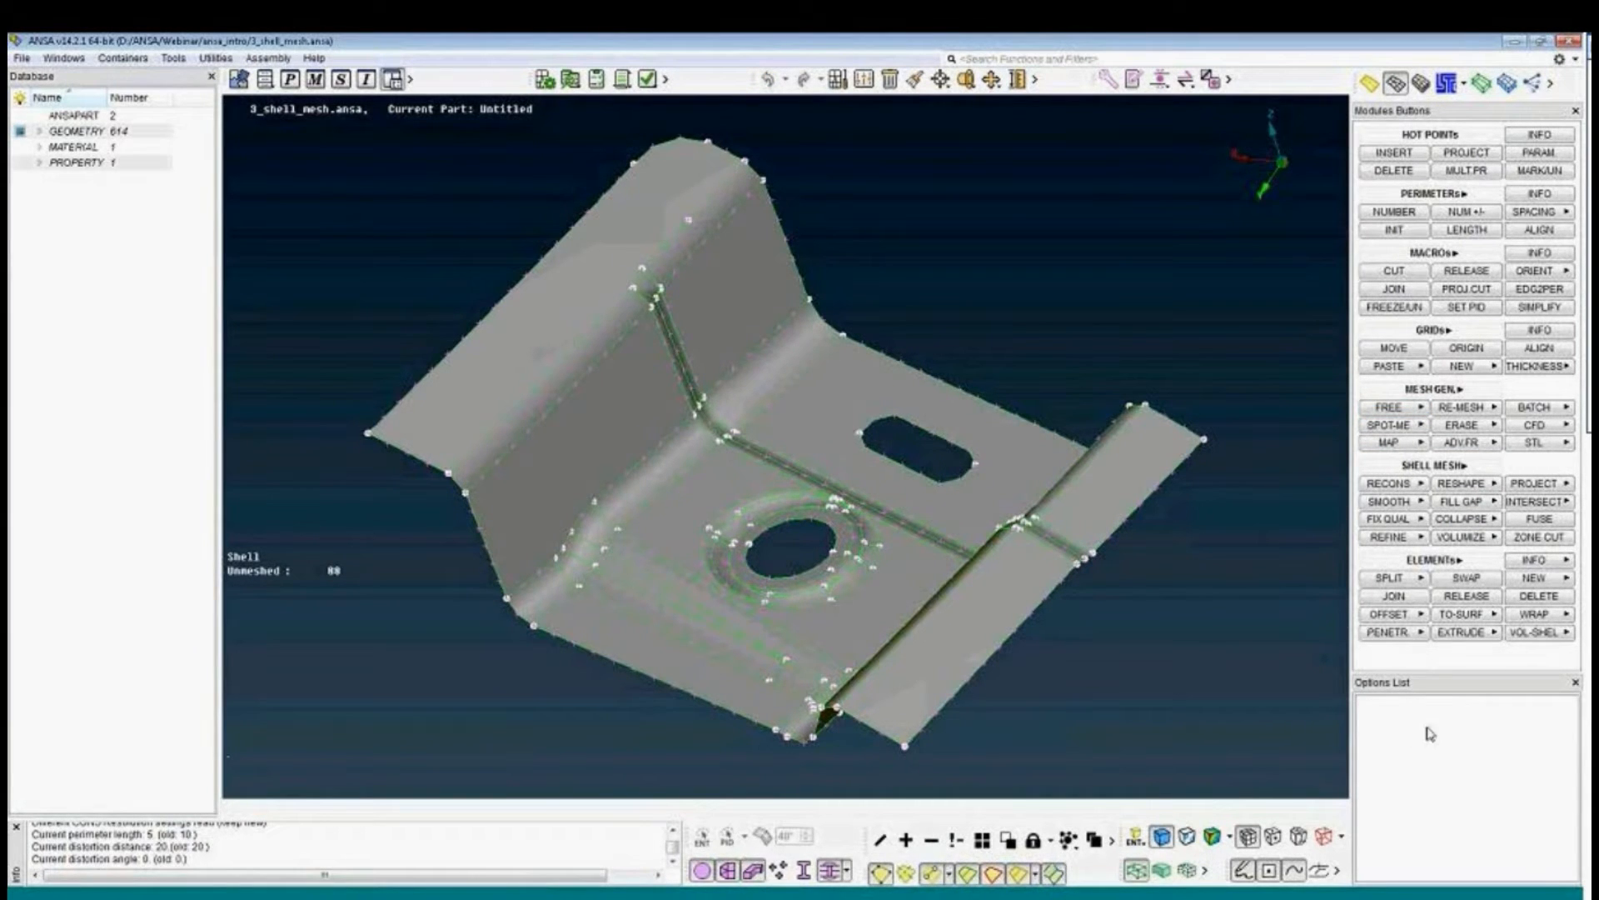
# Accept the mesh parameters with mixed first-order elements and average target length, and generate a free mesh on all visible faces.
pyautogui.click(839, 80)
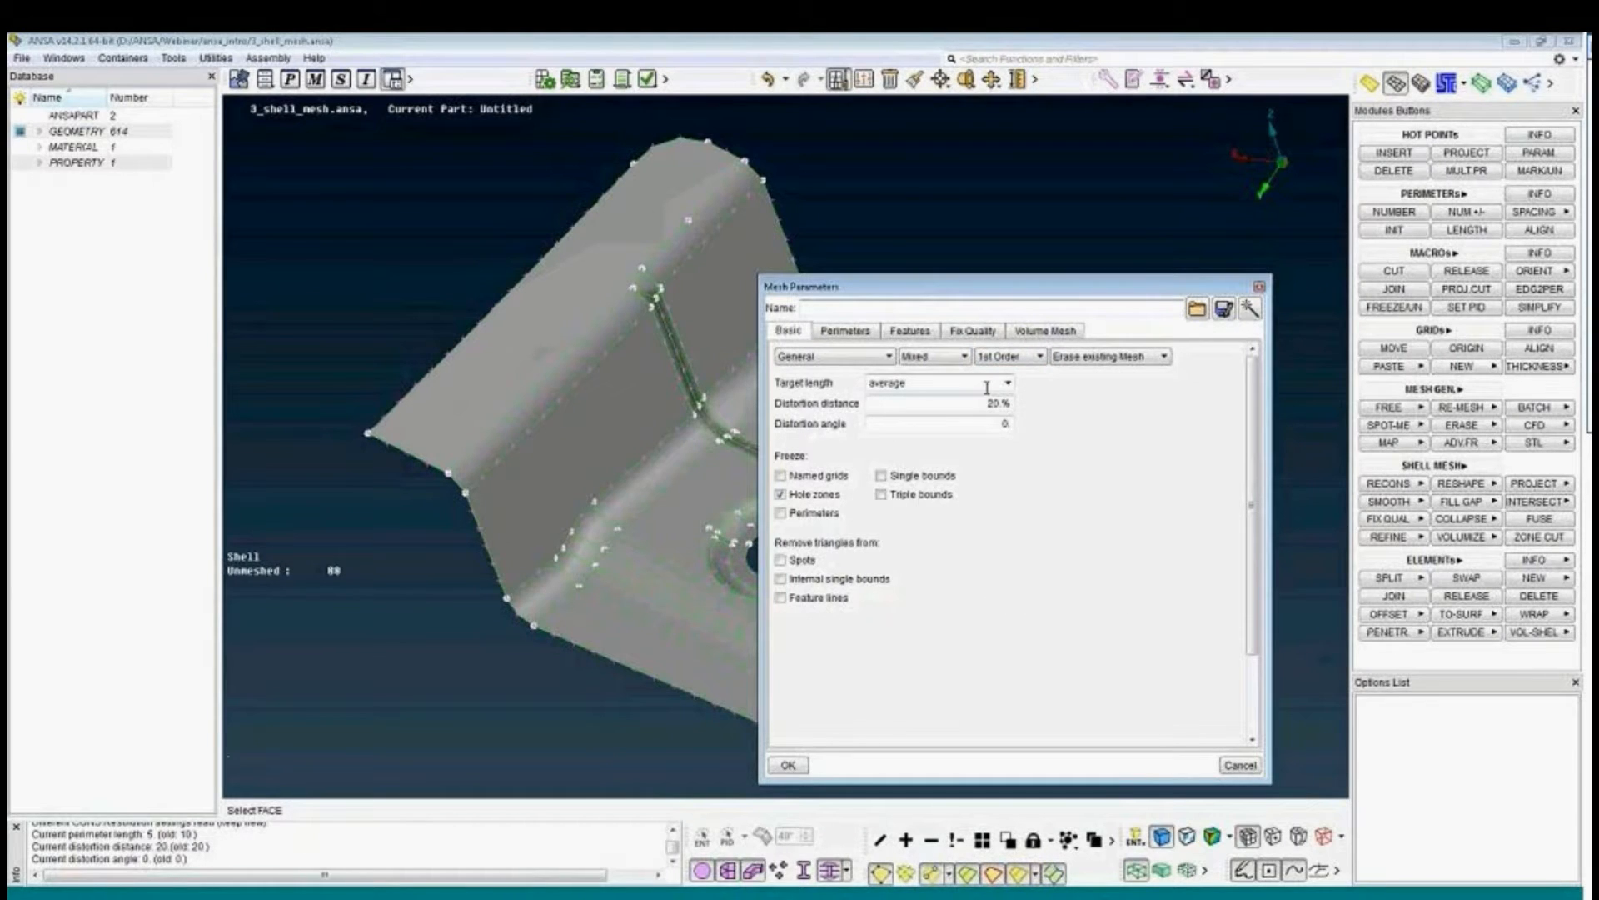
pyautogui.click(790, 766)
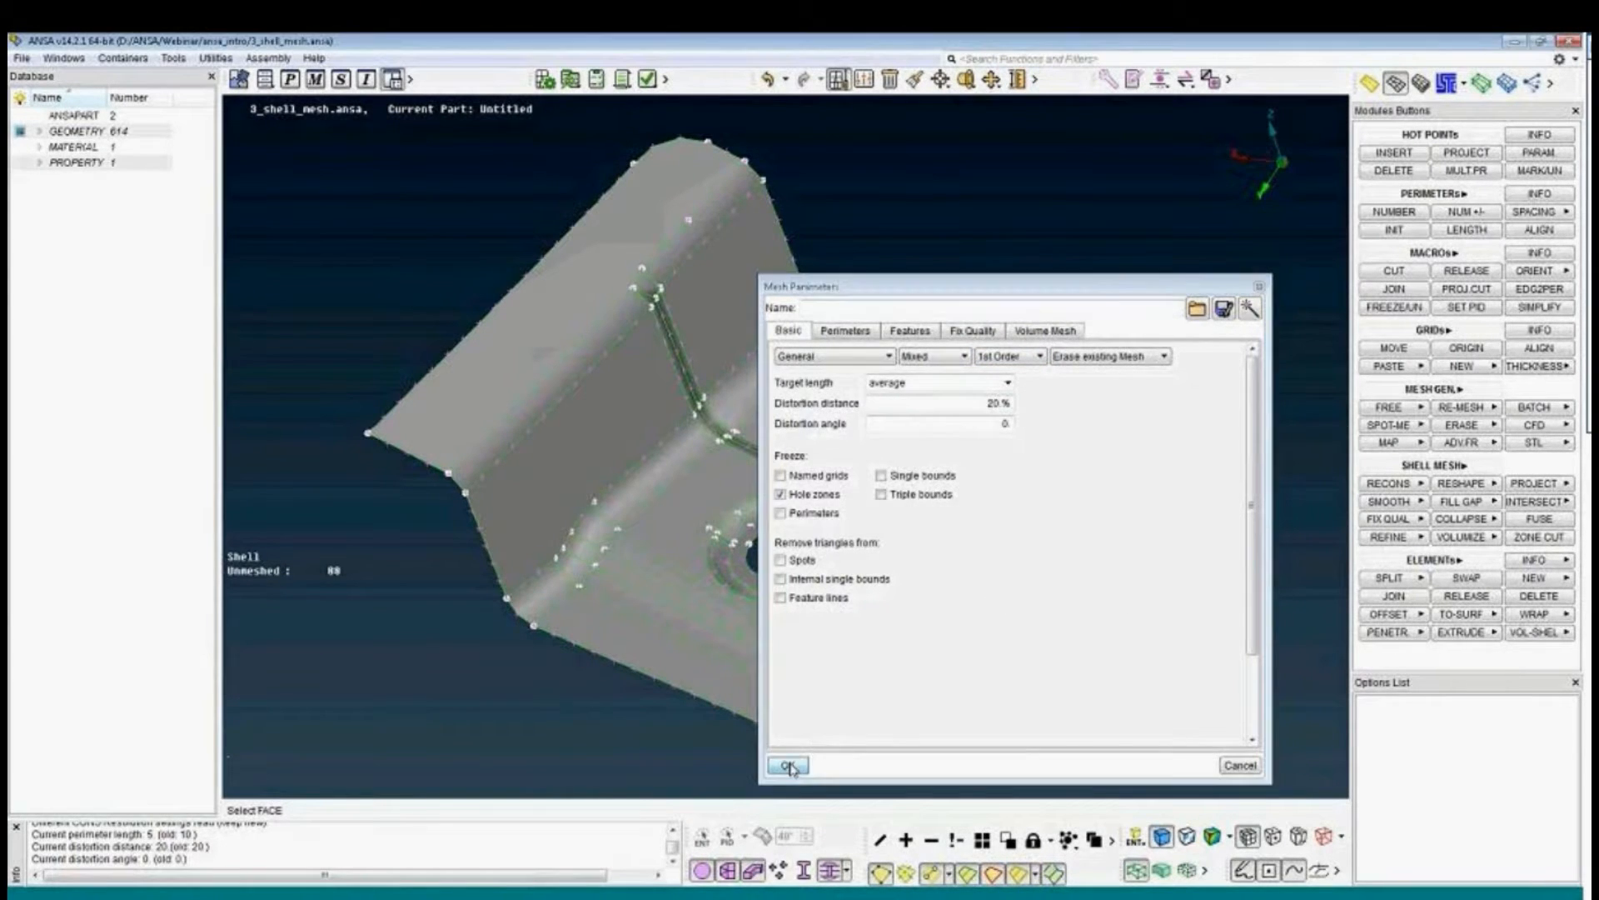
pyautogui.click(1389, 409)
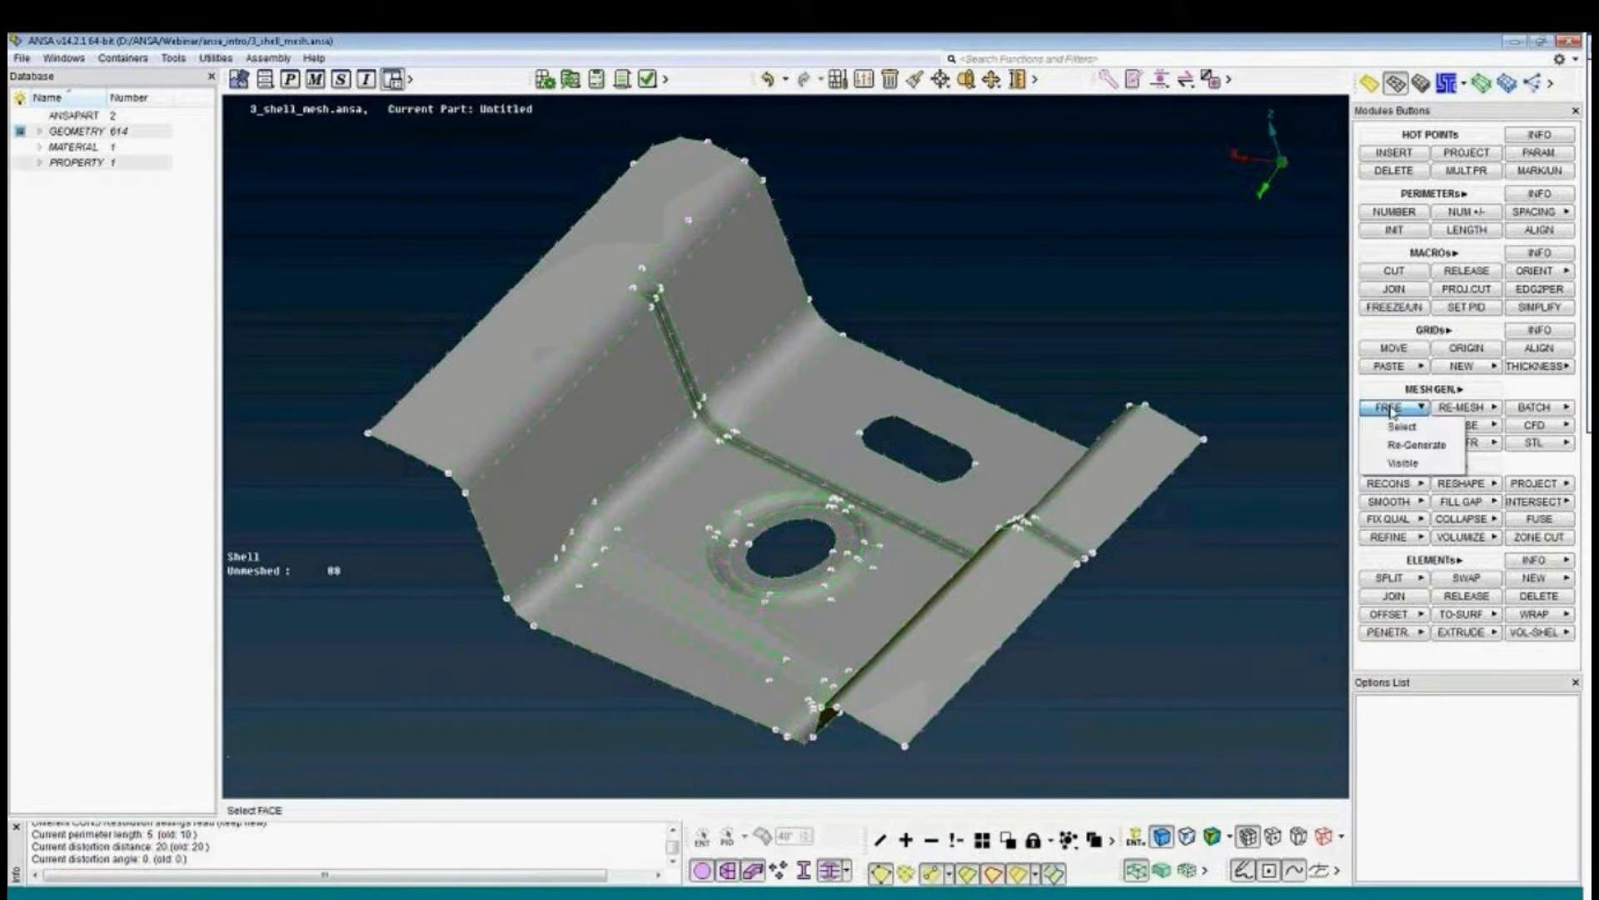
pyautogui.click(1403, 463)
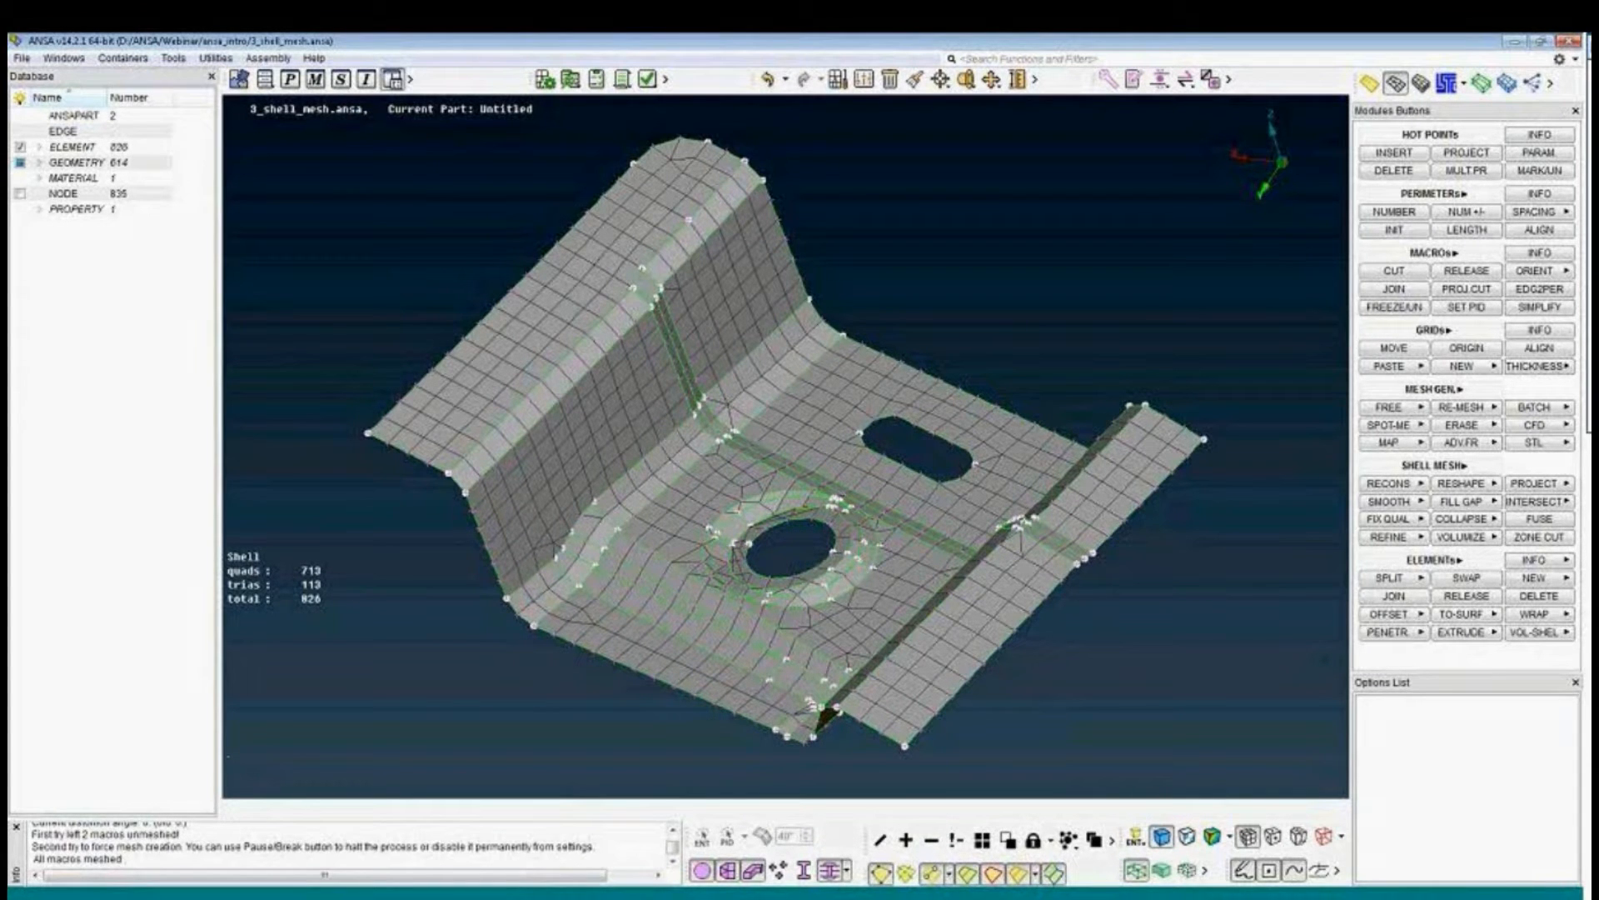
# Set the element length to 4 on all perimeters of the part, with automatic remeshing of the macros.
pyautogui.keyDown('ctrl'); pyautogui.moveTo(986, 513); pyautogui.dragTo(960, 444); pyautogui.keyUp('ctrl')
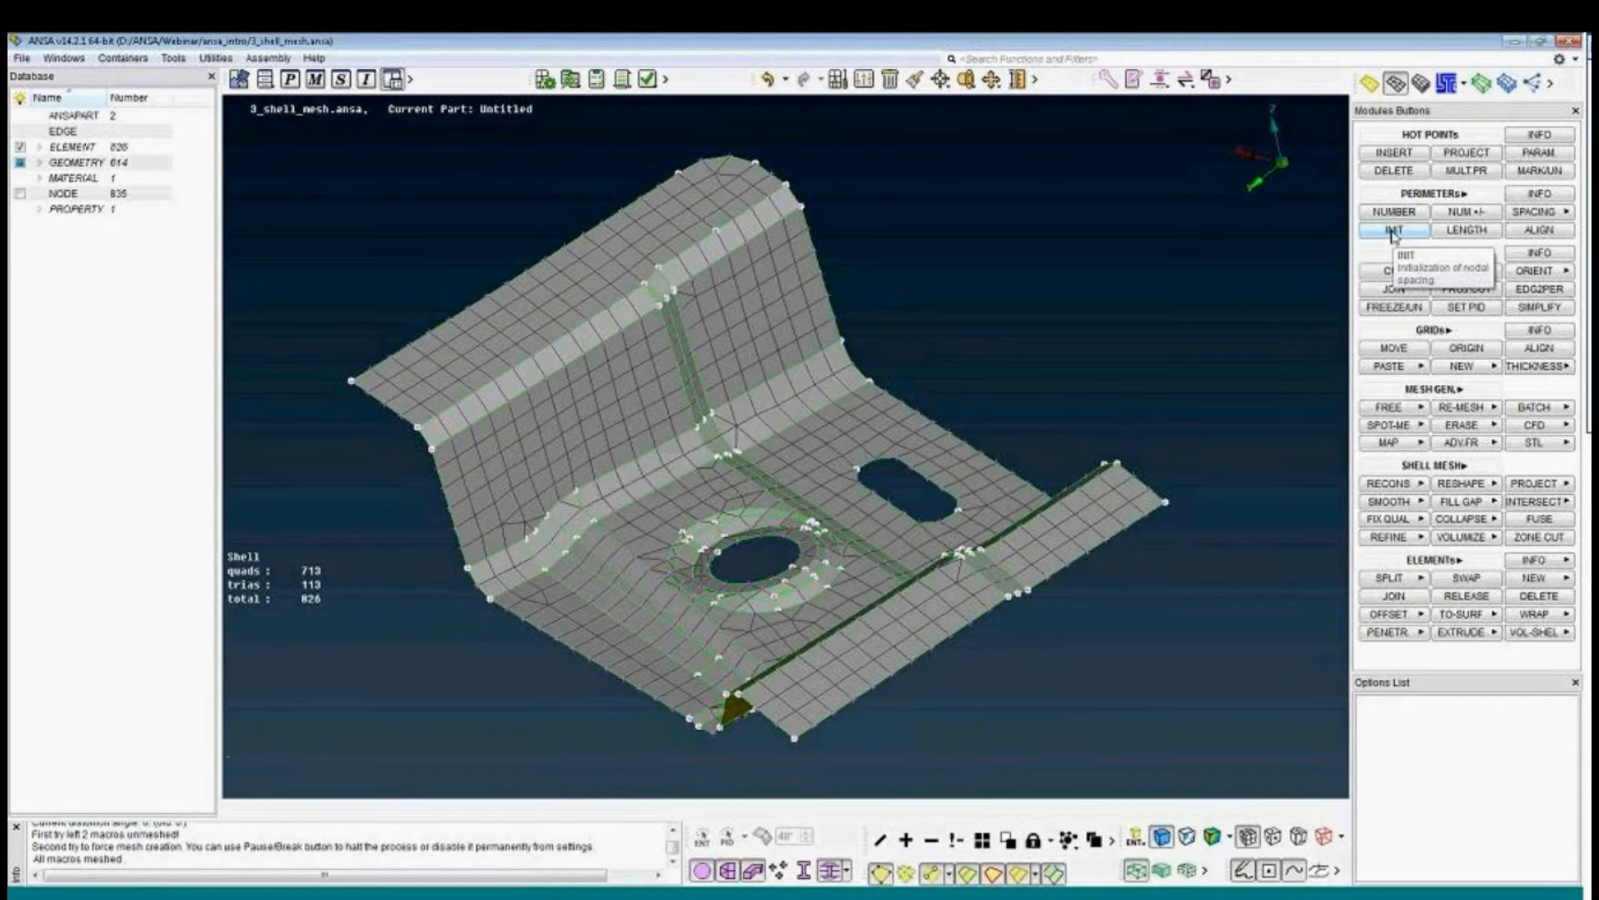
pyautogui.click(1466, 231)
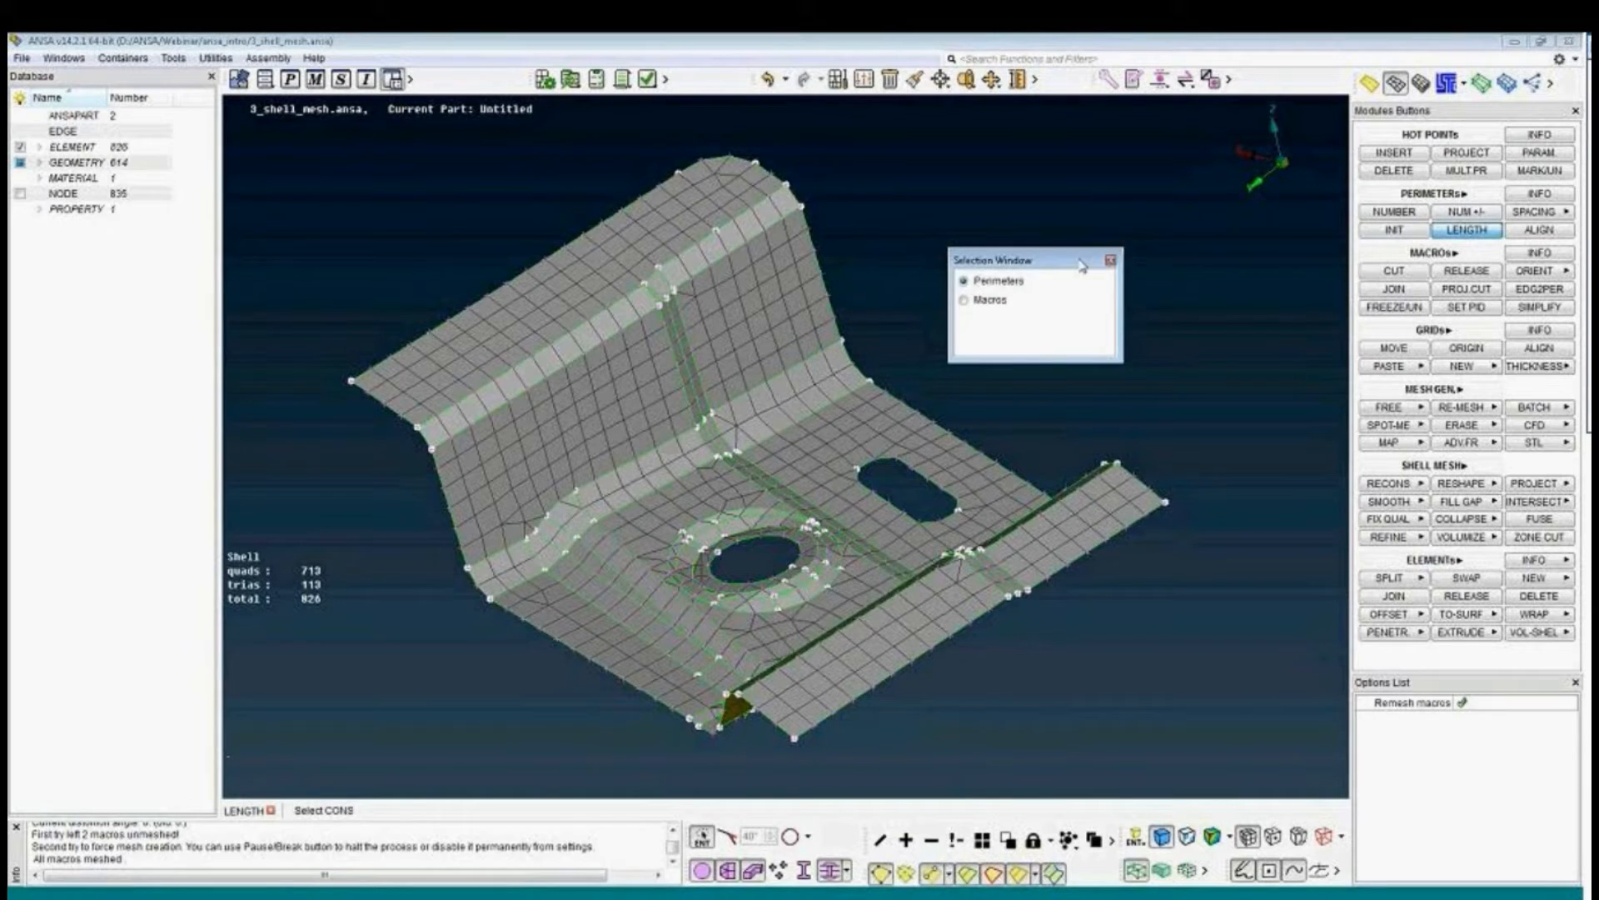
pyautogui.moveTo(1083, 261); pyautogui.dragTo(1207, 230)
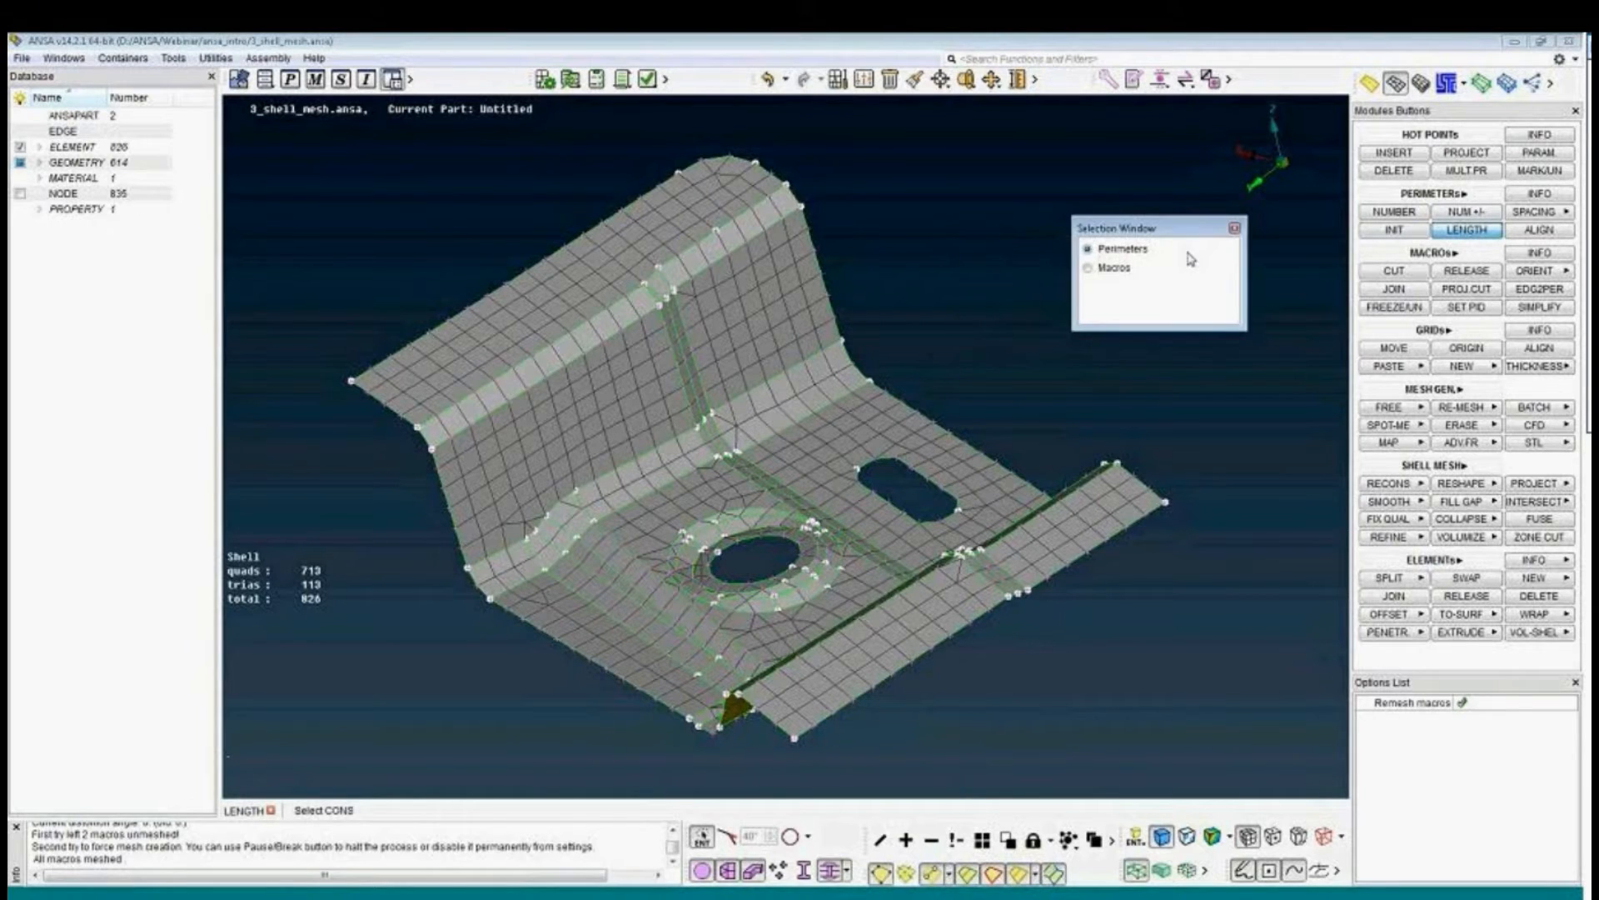
pyautogui.click(781, 366)
pyautogui.scroll(-5, 781, 367)
pyautogui.moveTo(486, 188); pyautogui.dragTo(978, 590)
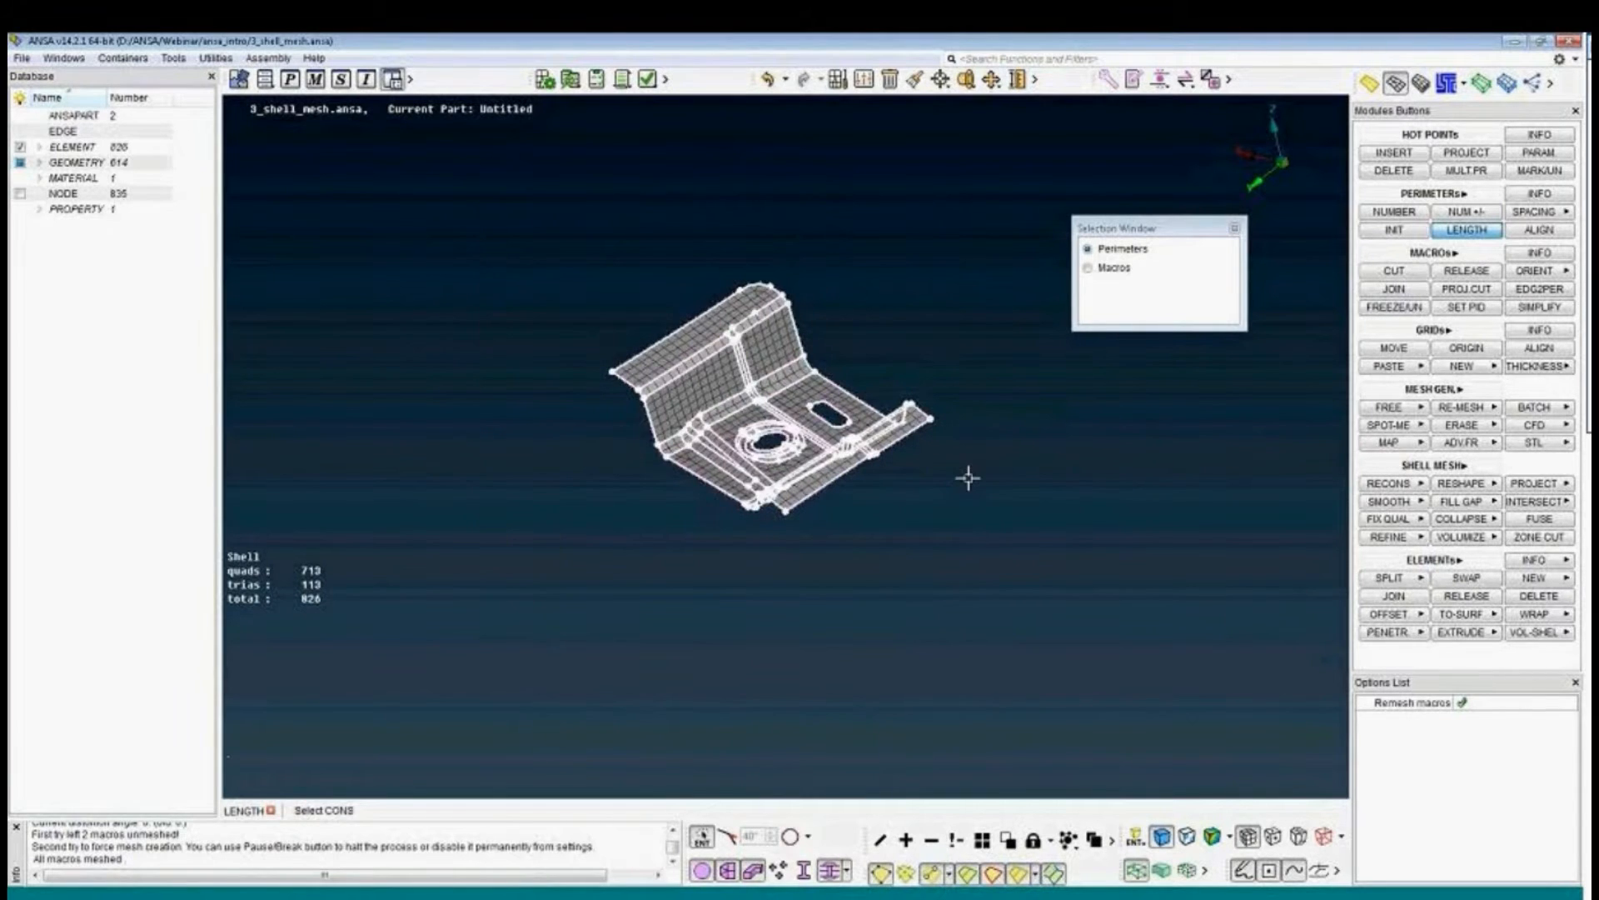
pyautogui.middleClick(971, 477)
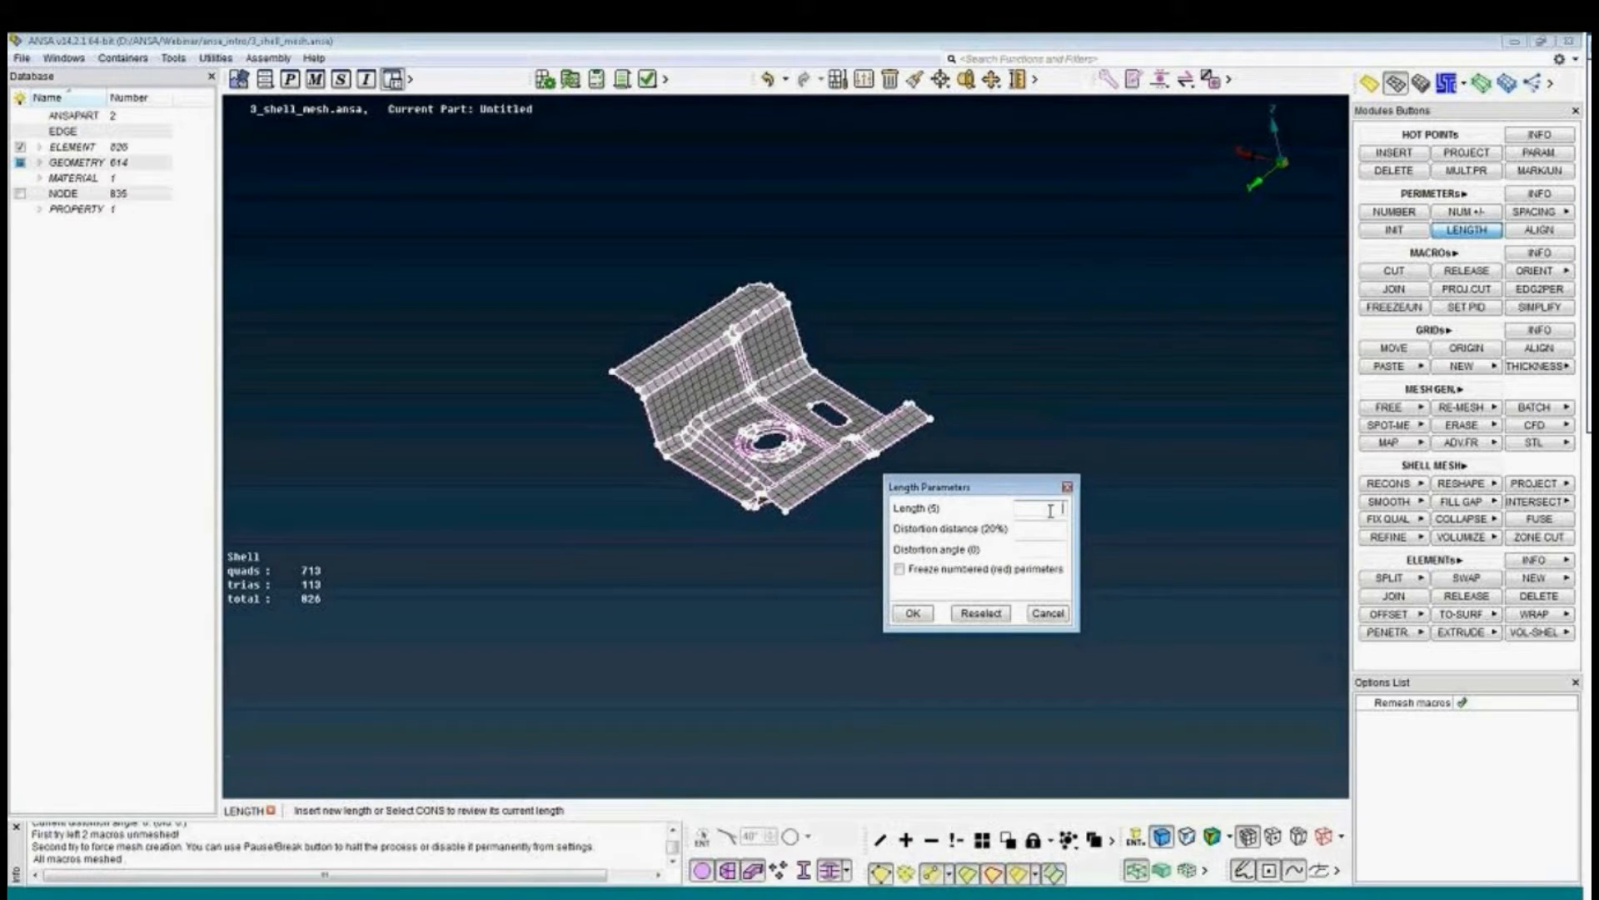
pyautogui.write('4')
pyautogui.press('Return')
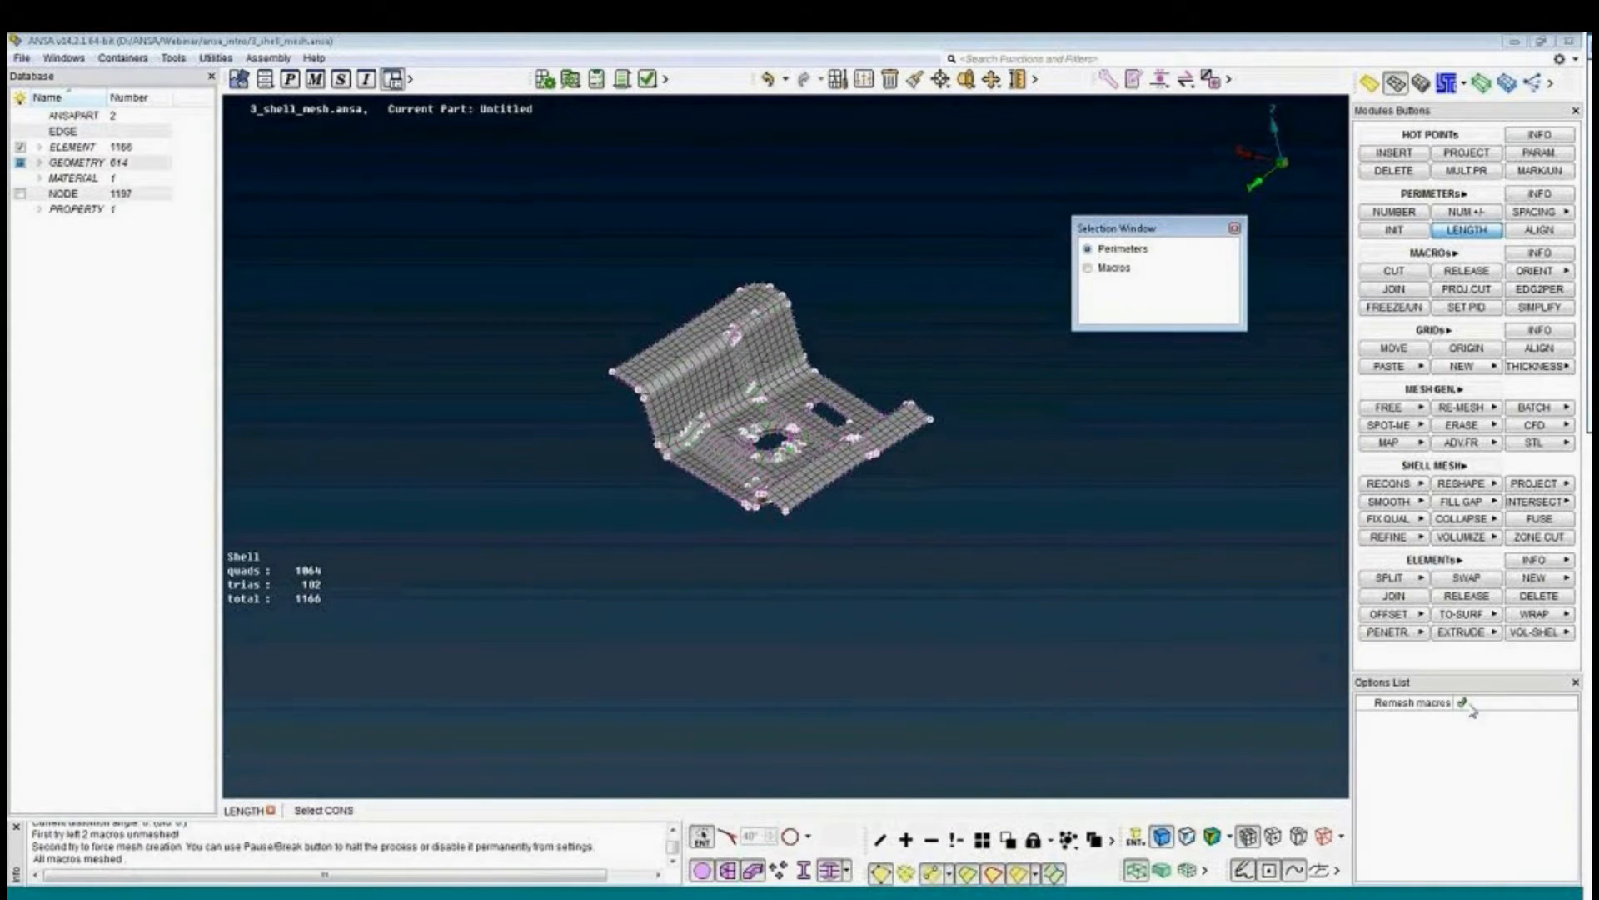
# Turn off macro remeshing and reapply the length parameters to all perimeters of the part.
pyautogui.scroll(3, 1025, 559)
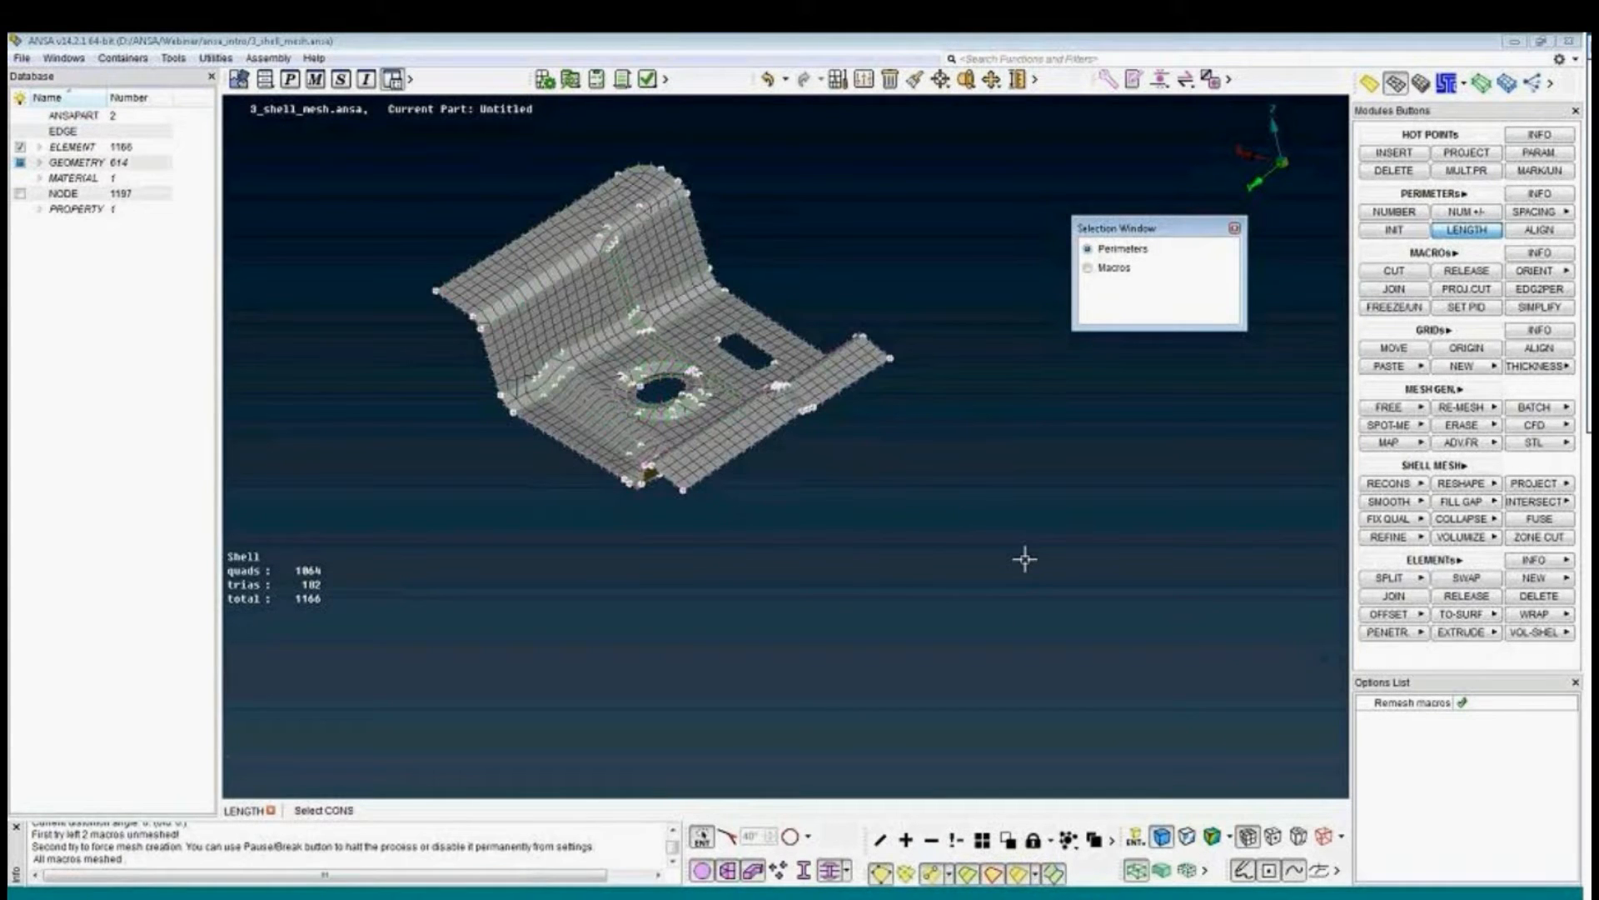
pyautogui.keyDown('ctrl'); pyautogui.moveTo(722, 317); pyautogui.dragTo(805, 401, button='middle'); pyautogui.keyUp('ctrl')
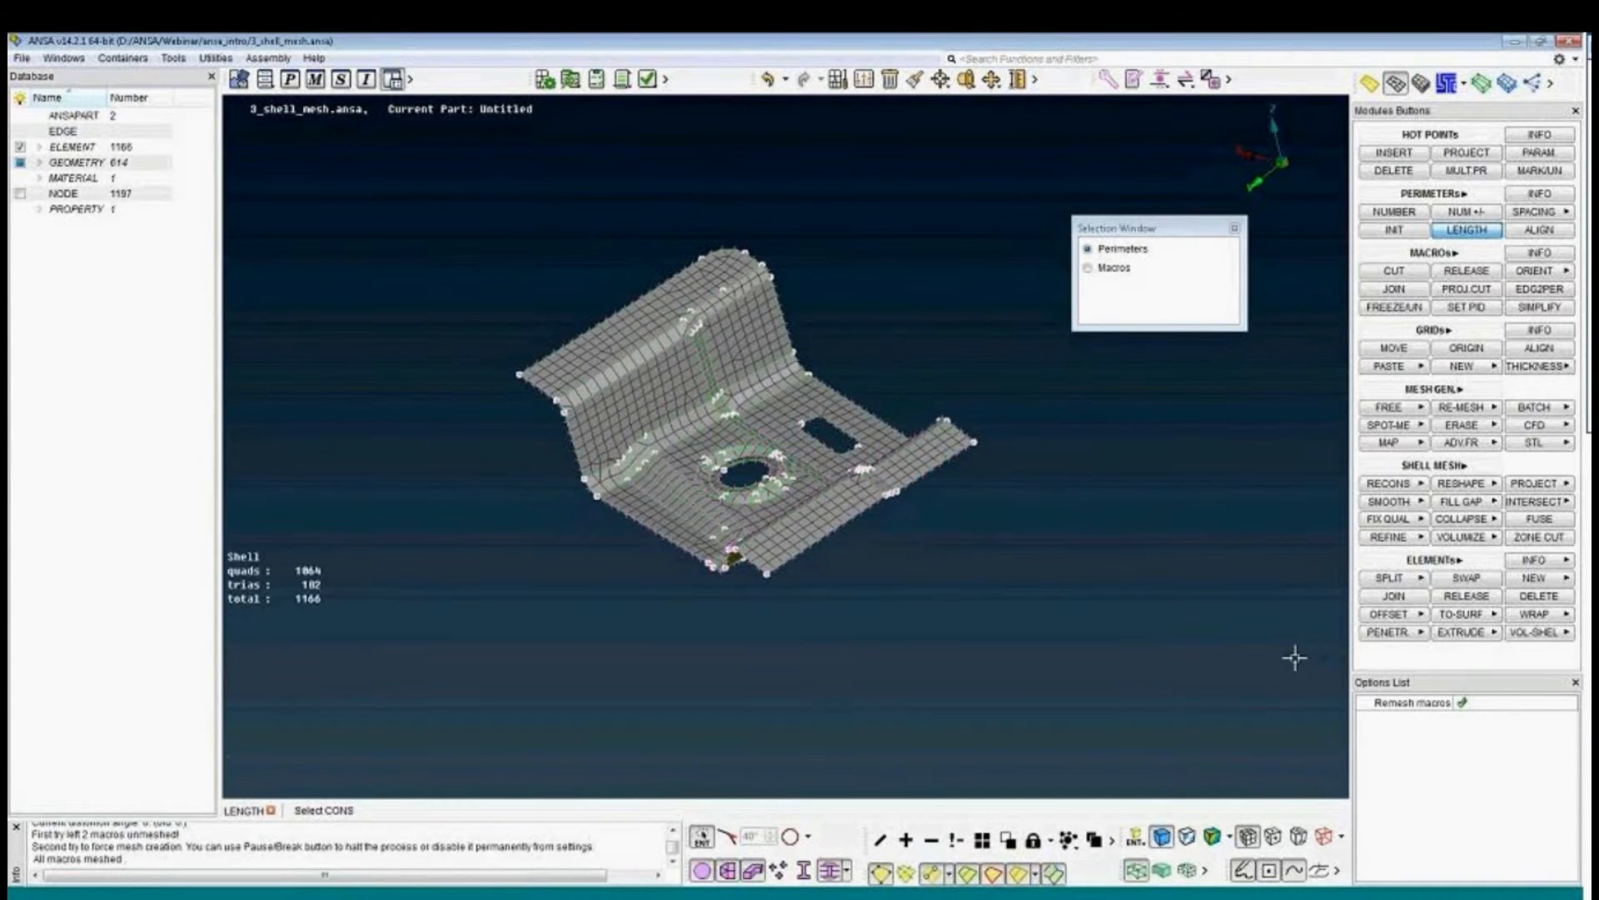
pyautogui.click(1488, 702)
pyautogui.moveTo(442, 216); pyautogui.dragTo(1114, 697)
pyautogui.middleClick(933, 570)
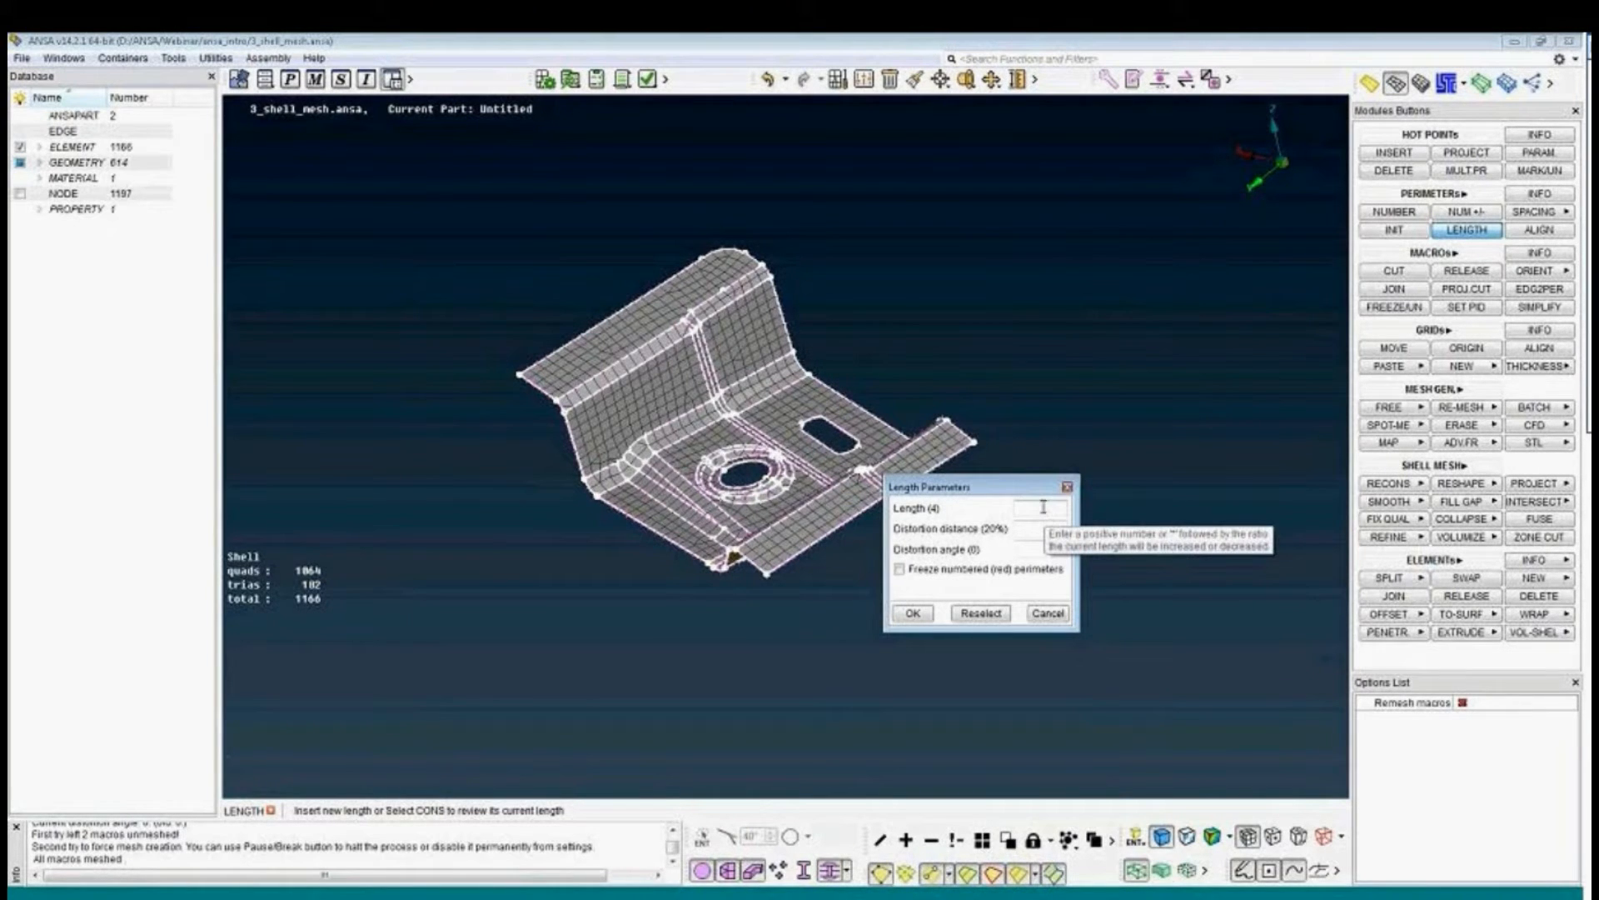
pyautogui.press('Return')
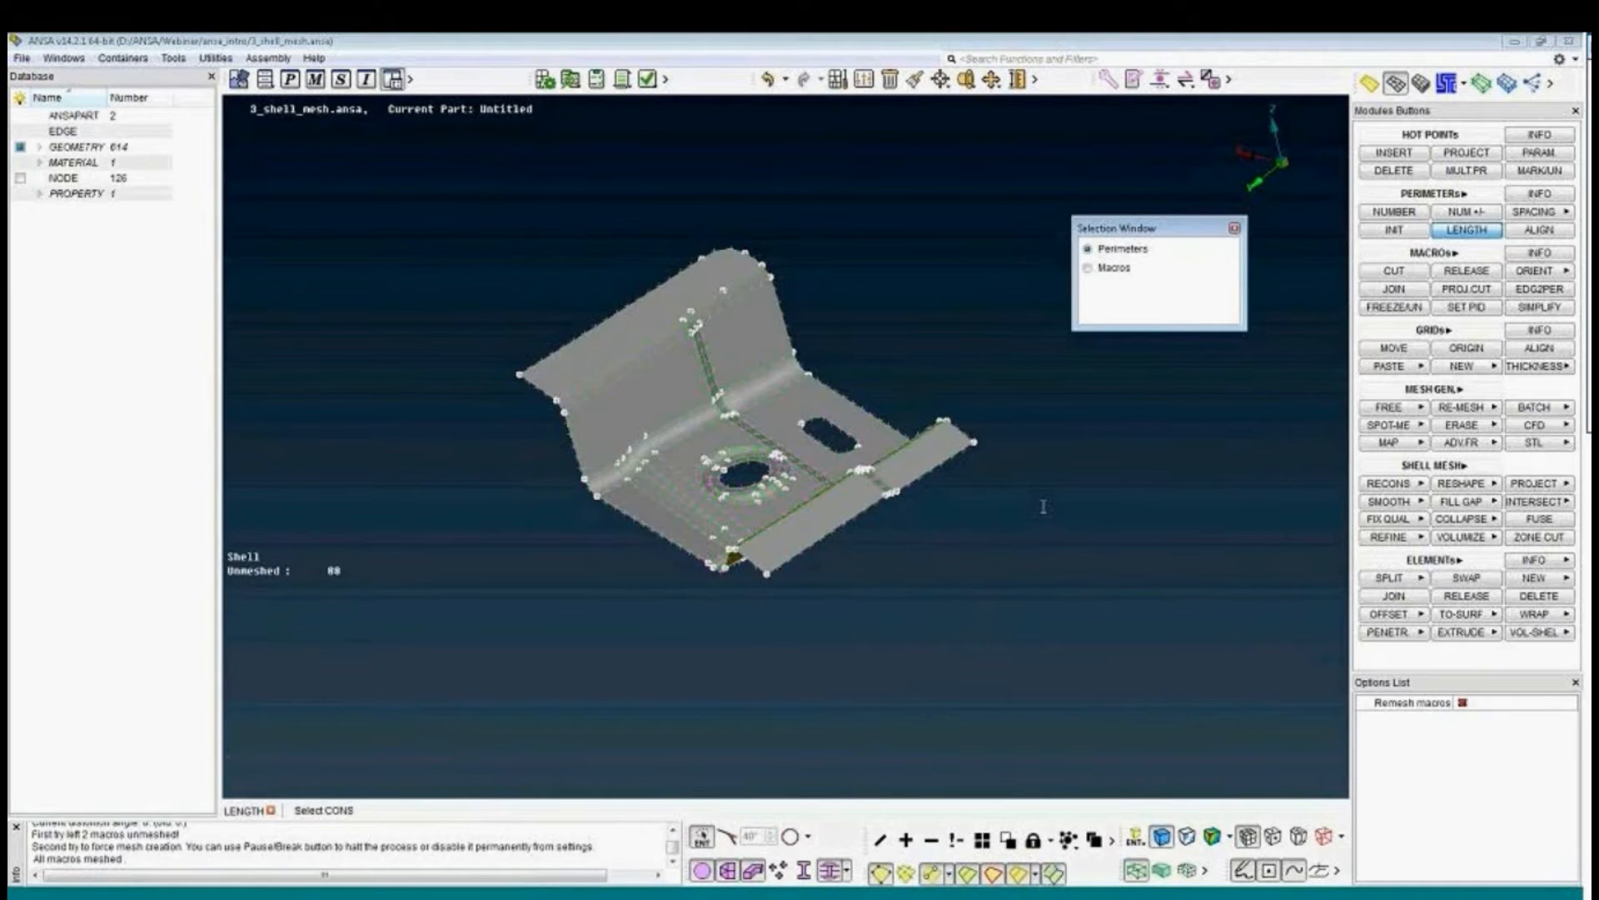
pyautogui.middleClick(918, 501)
# Set the node number to 20 on the two long perimeters bounding the upper bend beside the groove.
pyautogui.keyDown('ctrl'); pyautogui.moveTo(761, 384); pyautogui.dragTo(799, 415, button='middle'); pyautogui.keyUp('ctrl')
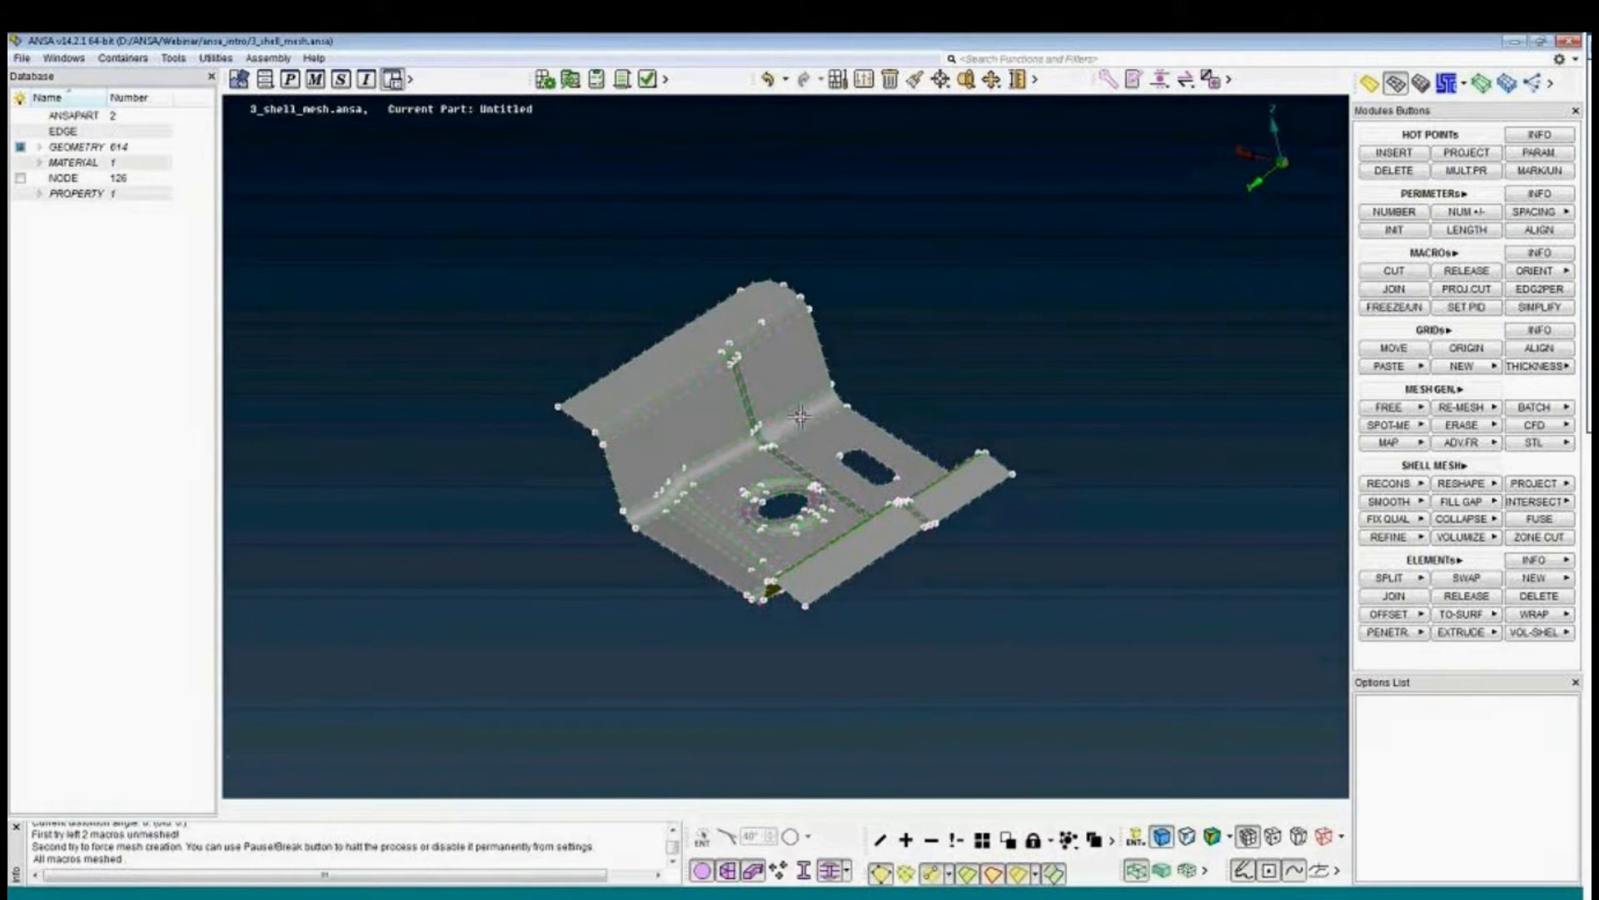
pyautogui.scroll(5, 799, 415)
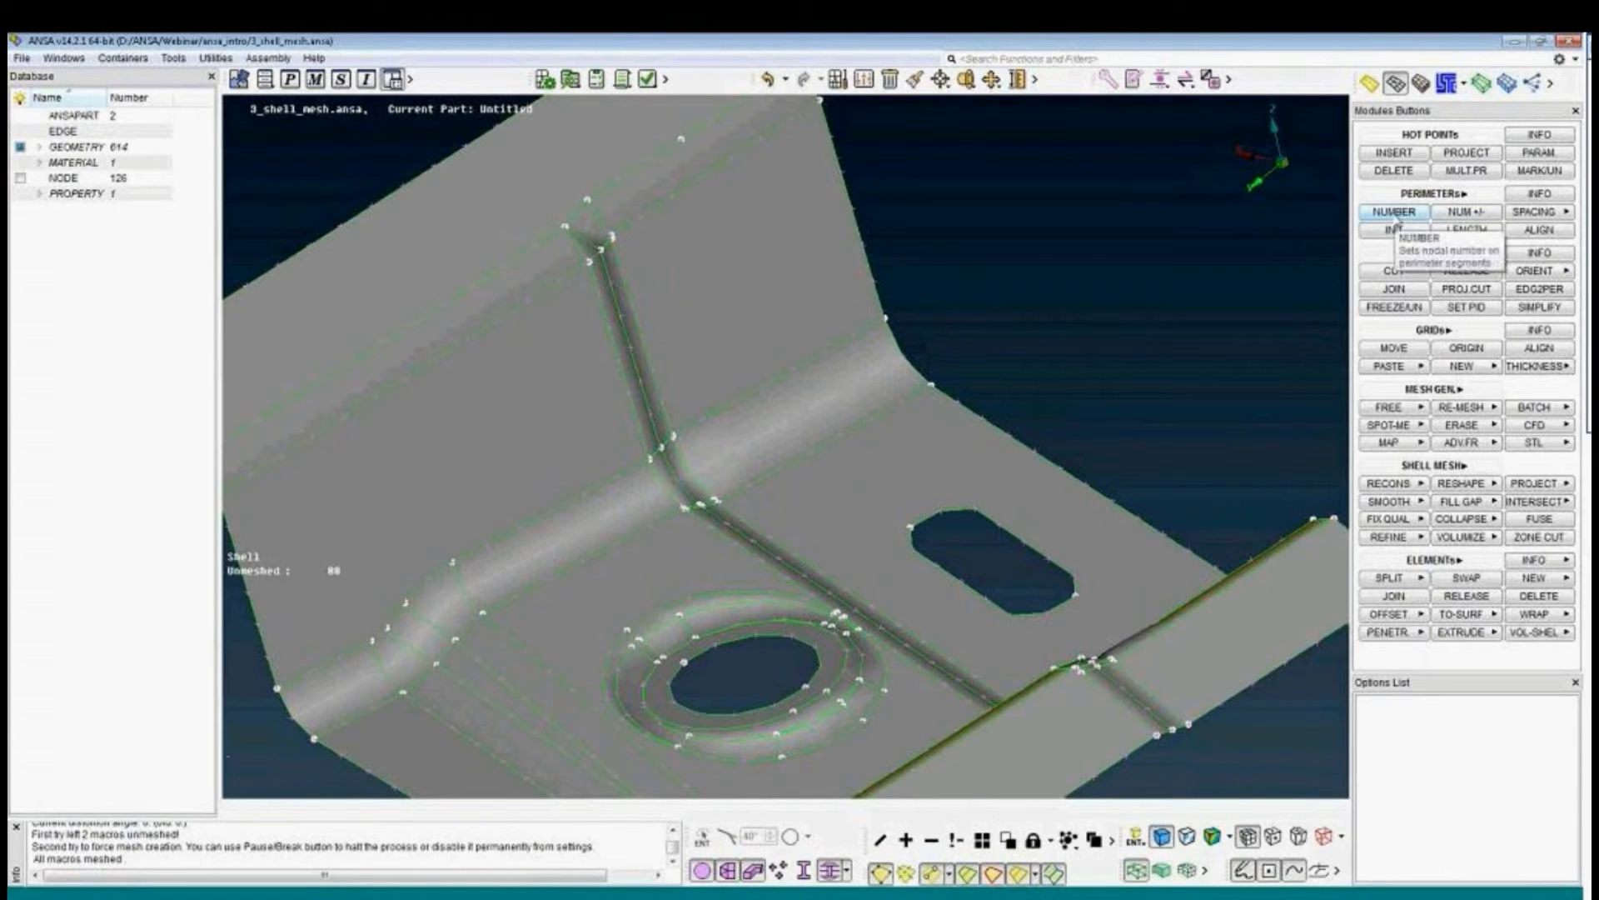
pyautogui.click(1393, 213)
pyautogui.scroll(-3, 1052, 433)
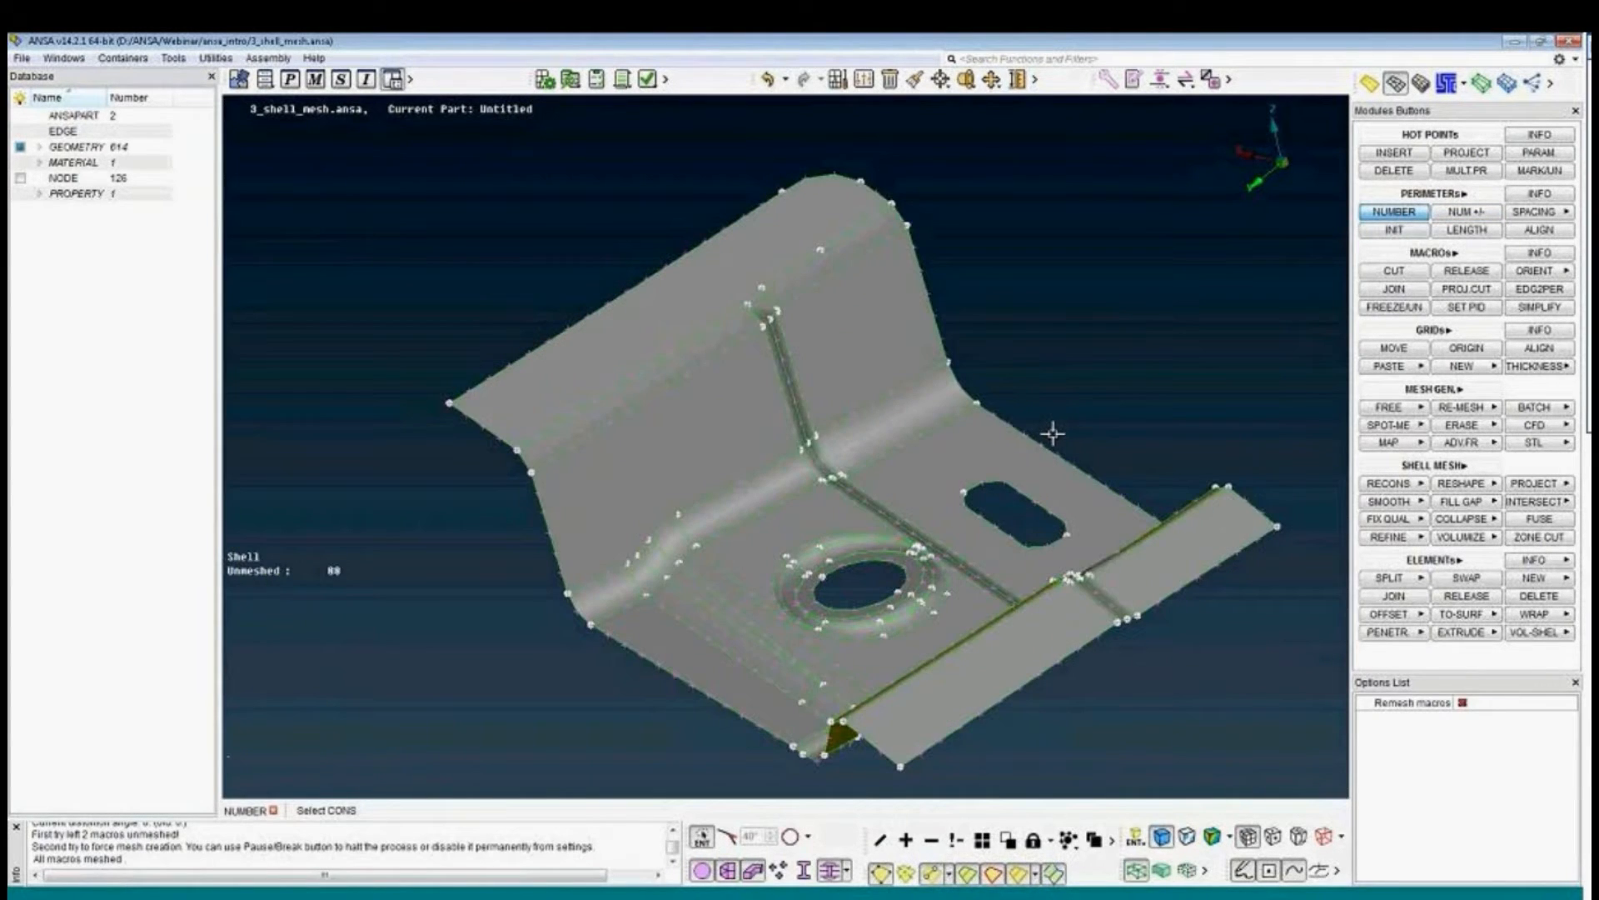
pyautogui.click(664, 385)
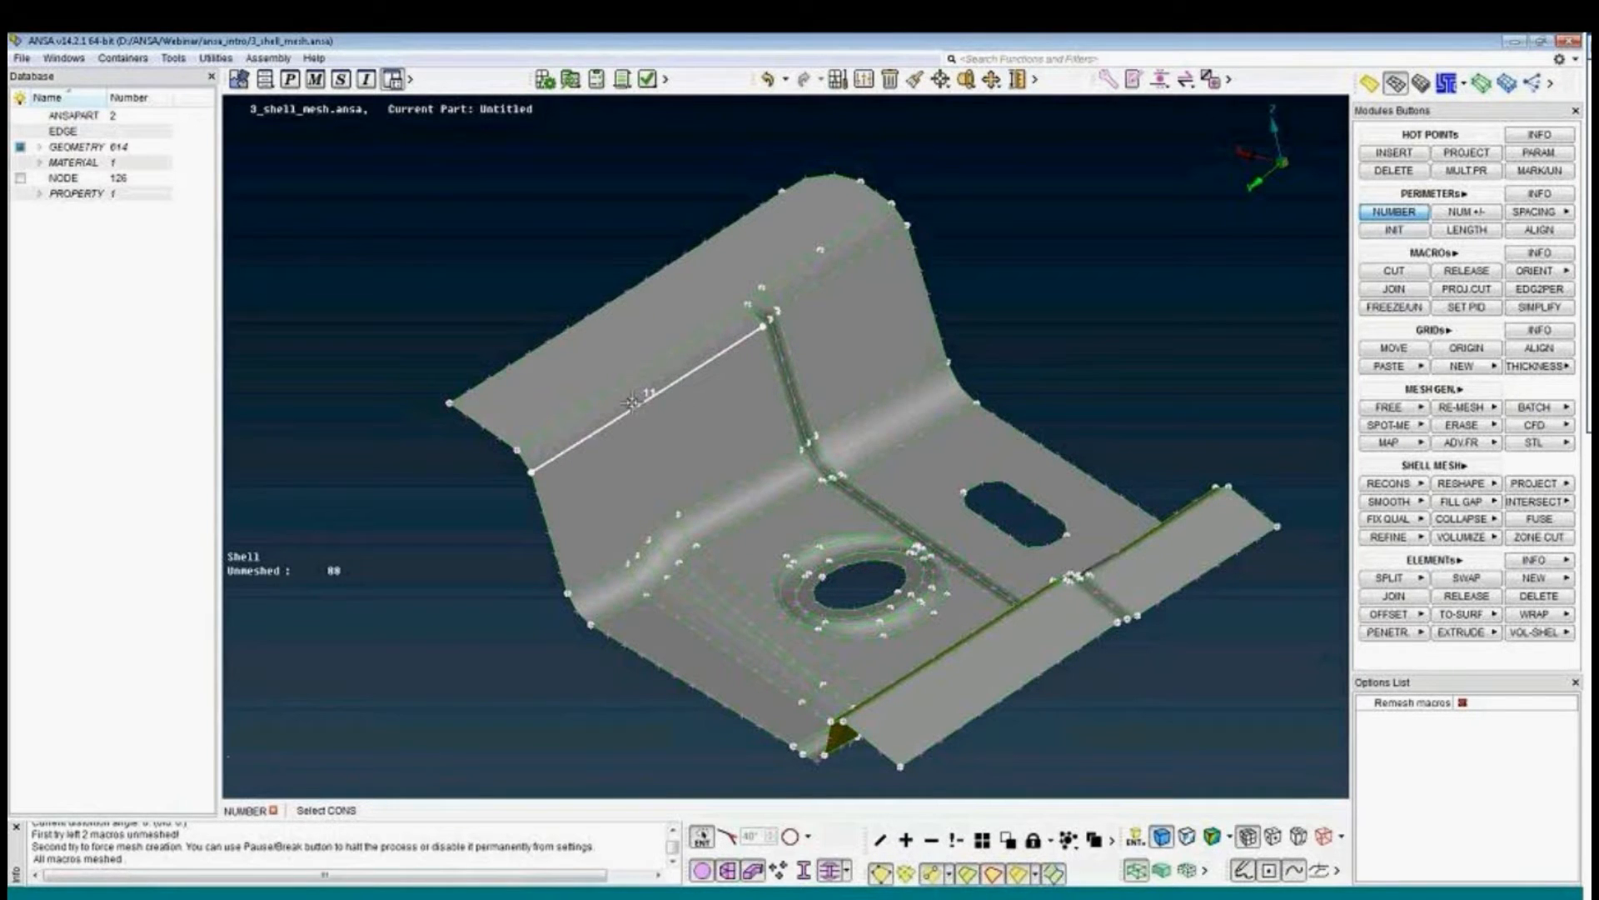
pyautogui.click(629, 381)
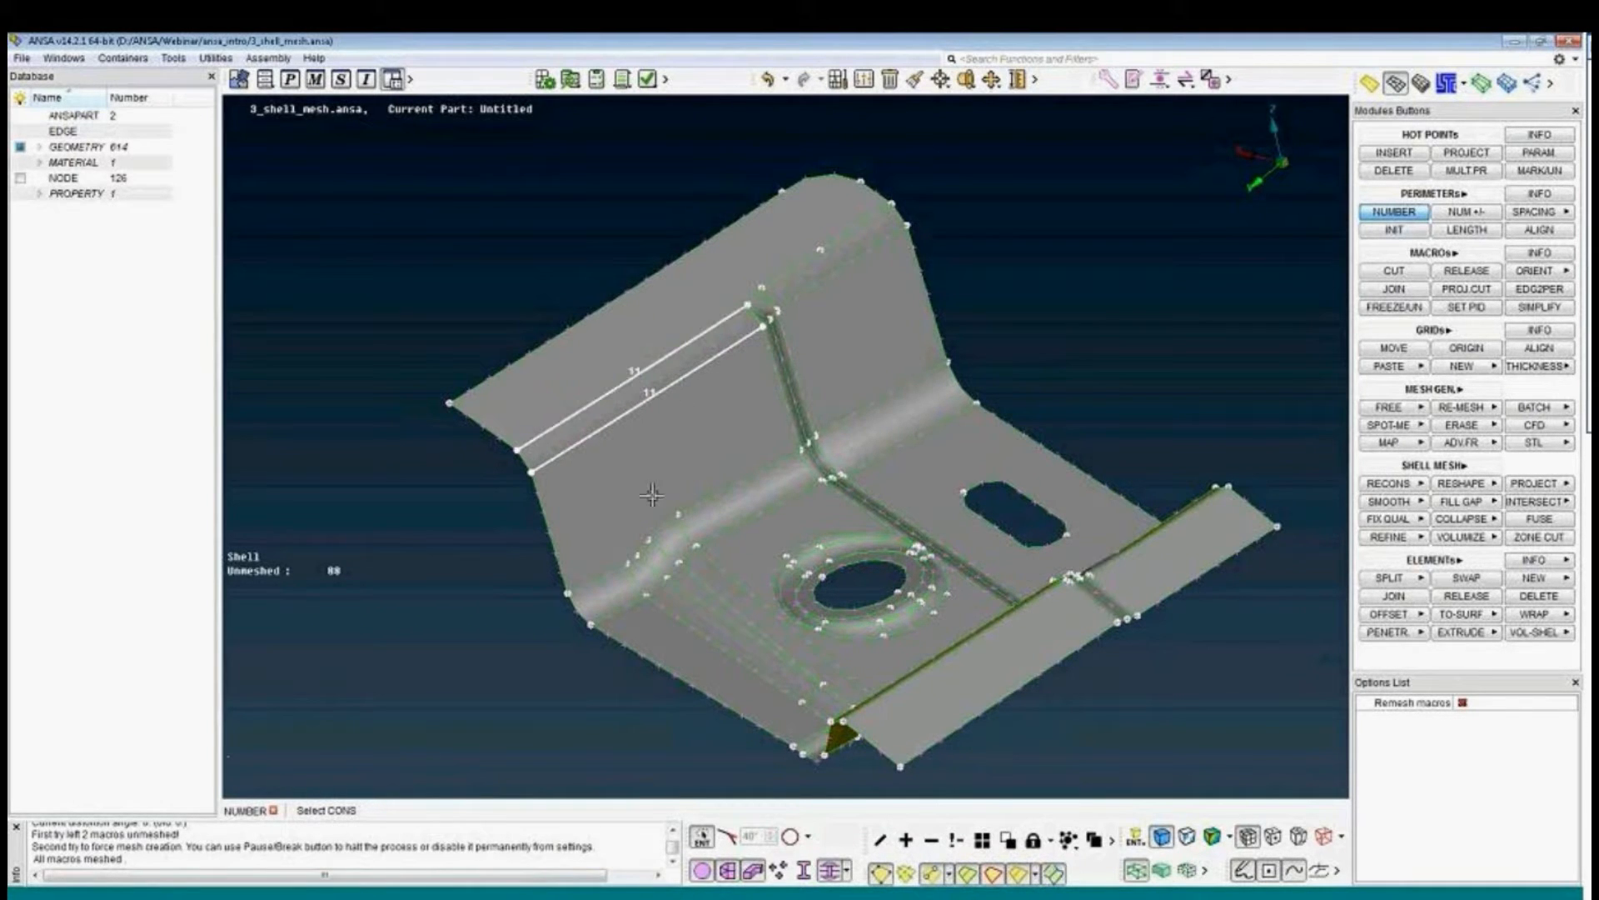
pyautogui.middleClick(773, 525)
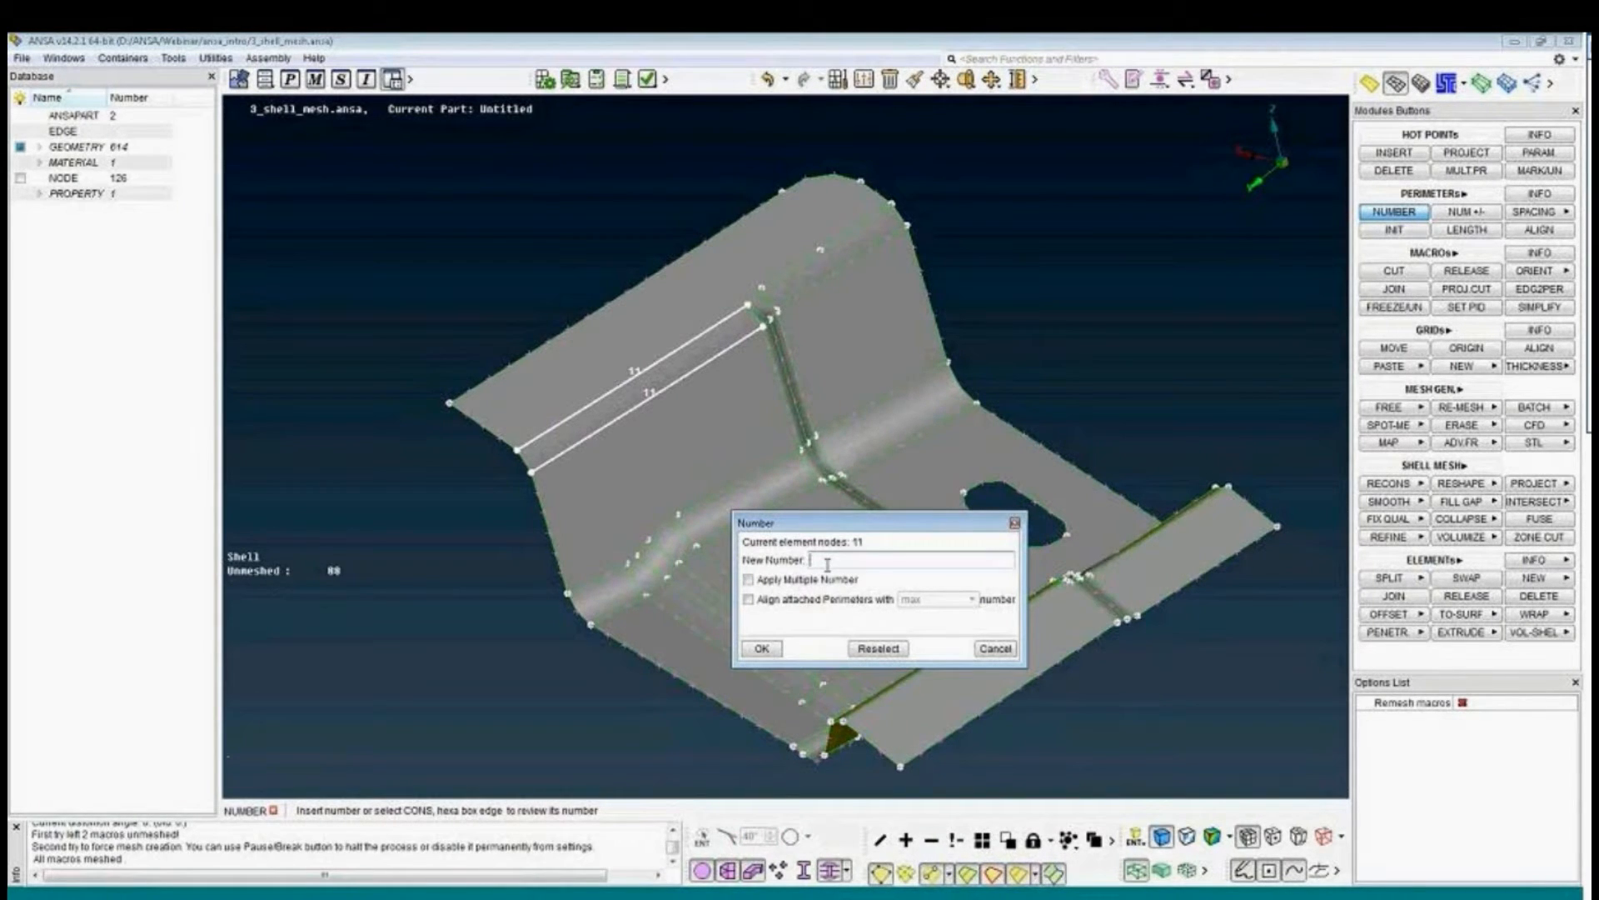
pyautogui.write('20')
pyautogui.press('Return')
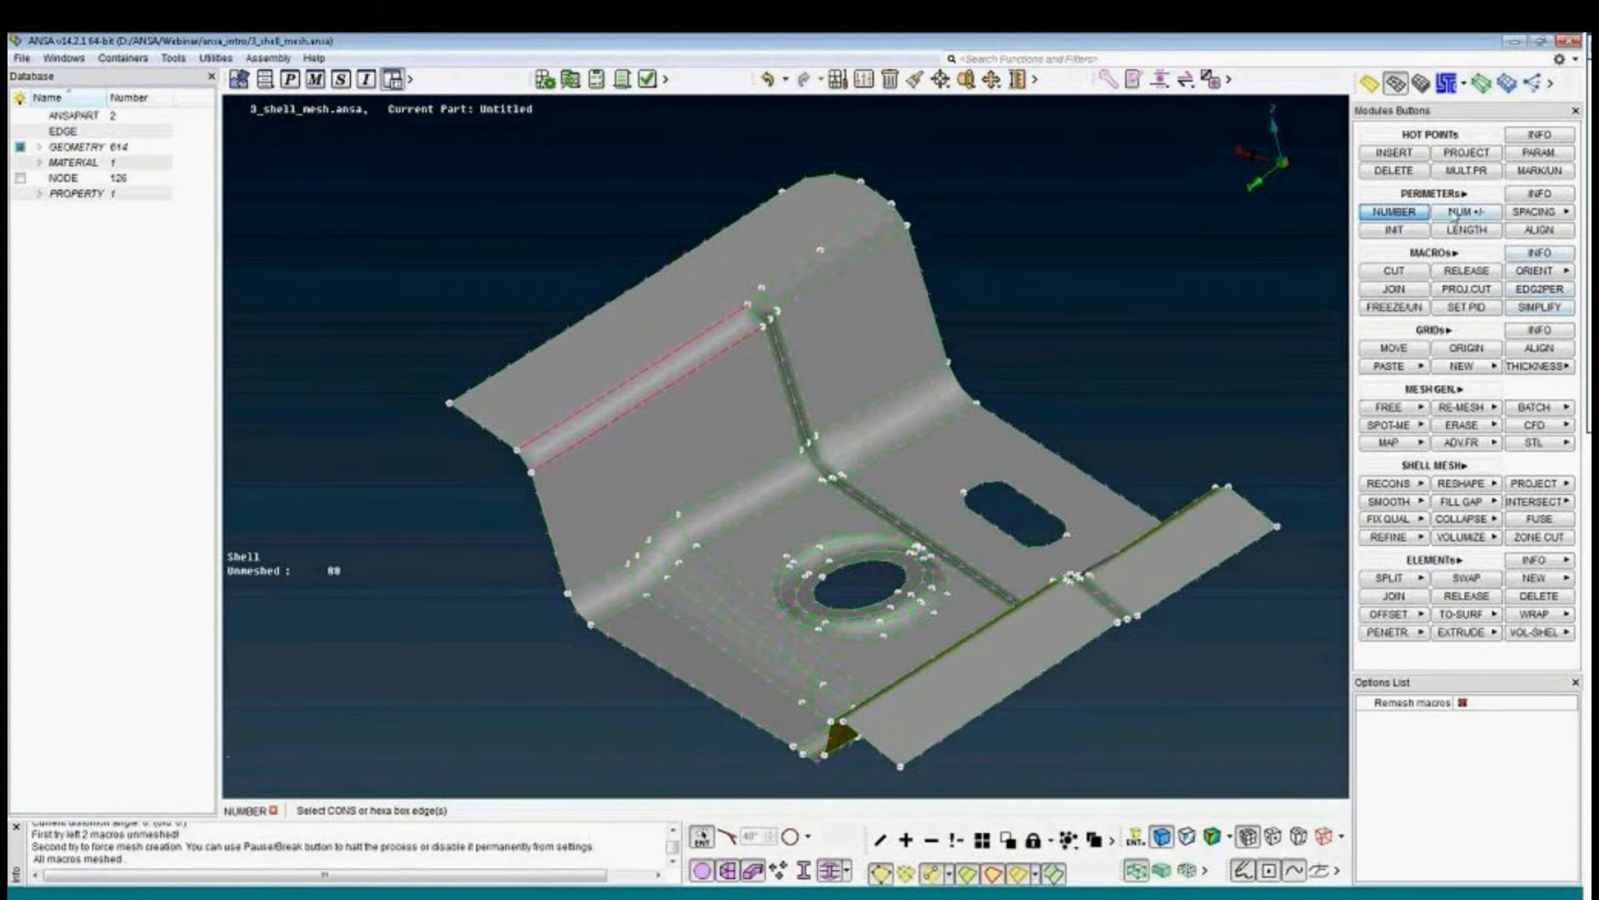
# Increase the node number to 3 on both lengthwise perimeters at the outer end of the lower bend.
pyautogui.click(1463, 213)
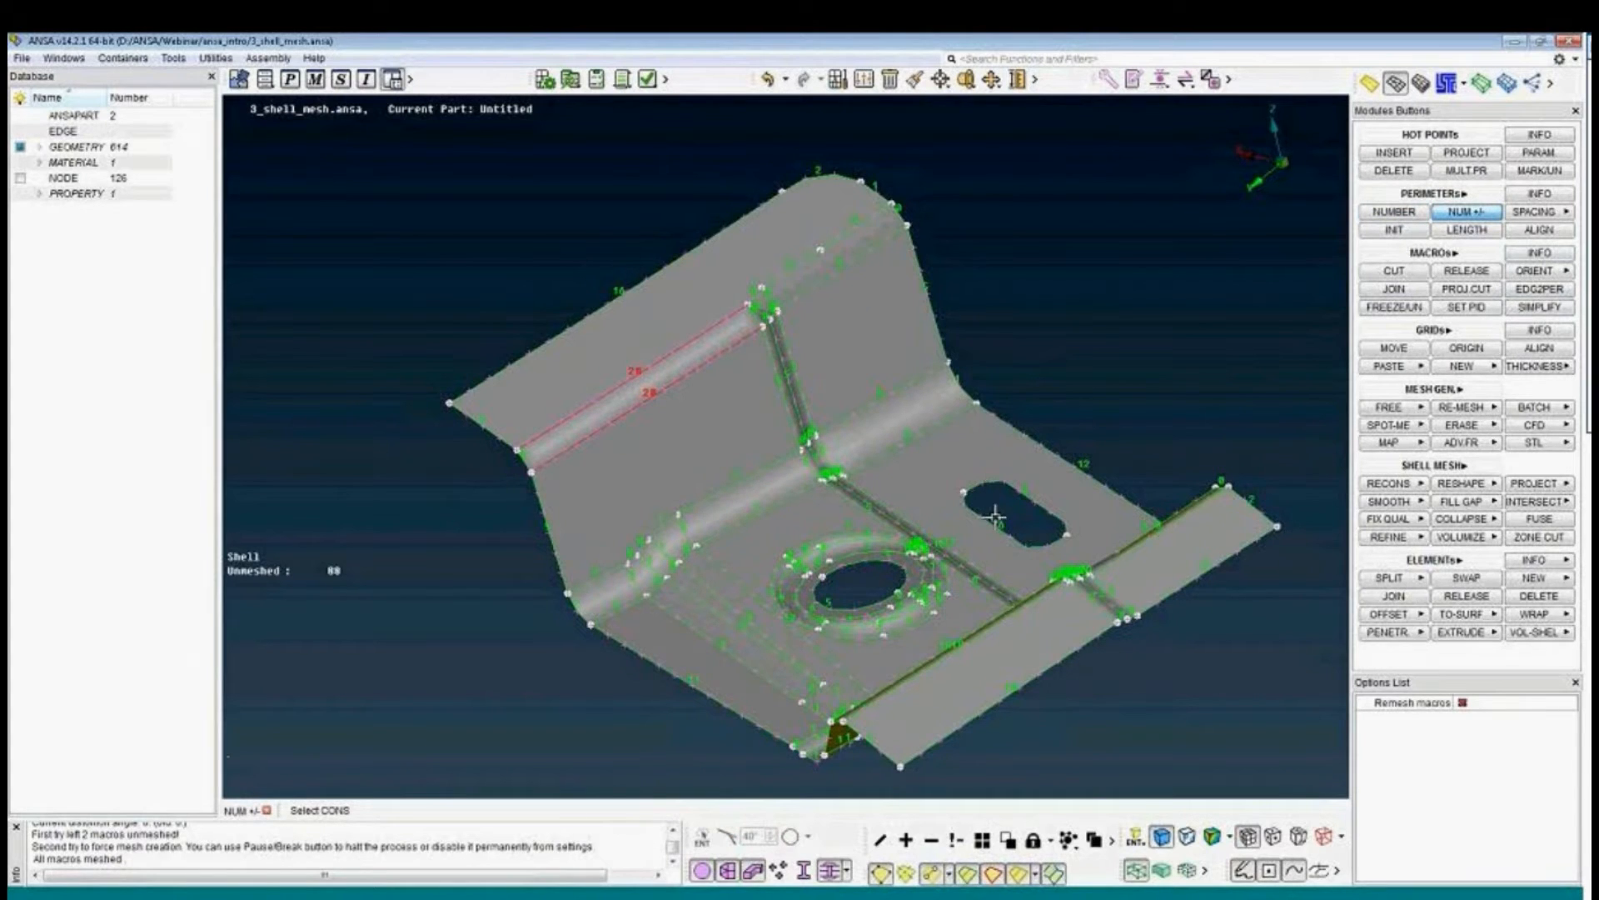
pyautogui.keyDown('ctrl'); pyautogui.moveTo(989, 516); pyautogui.dragTo(947, 319, button='middle'); pyautogui.keyUp('ctrl')
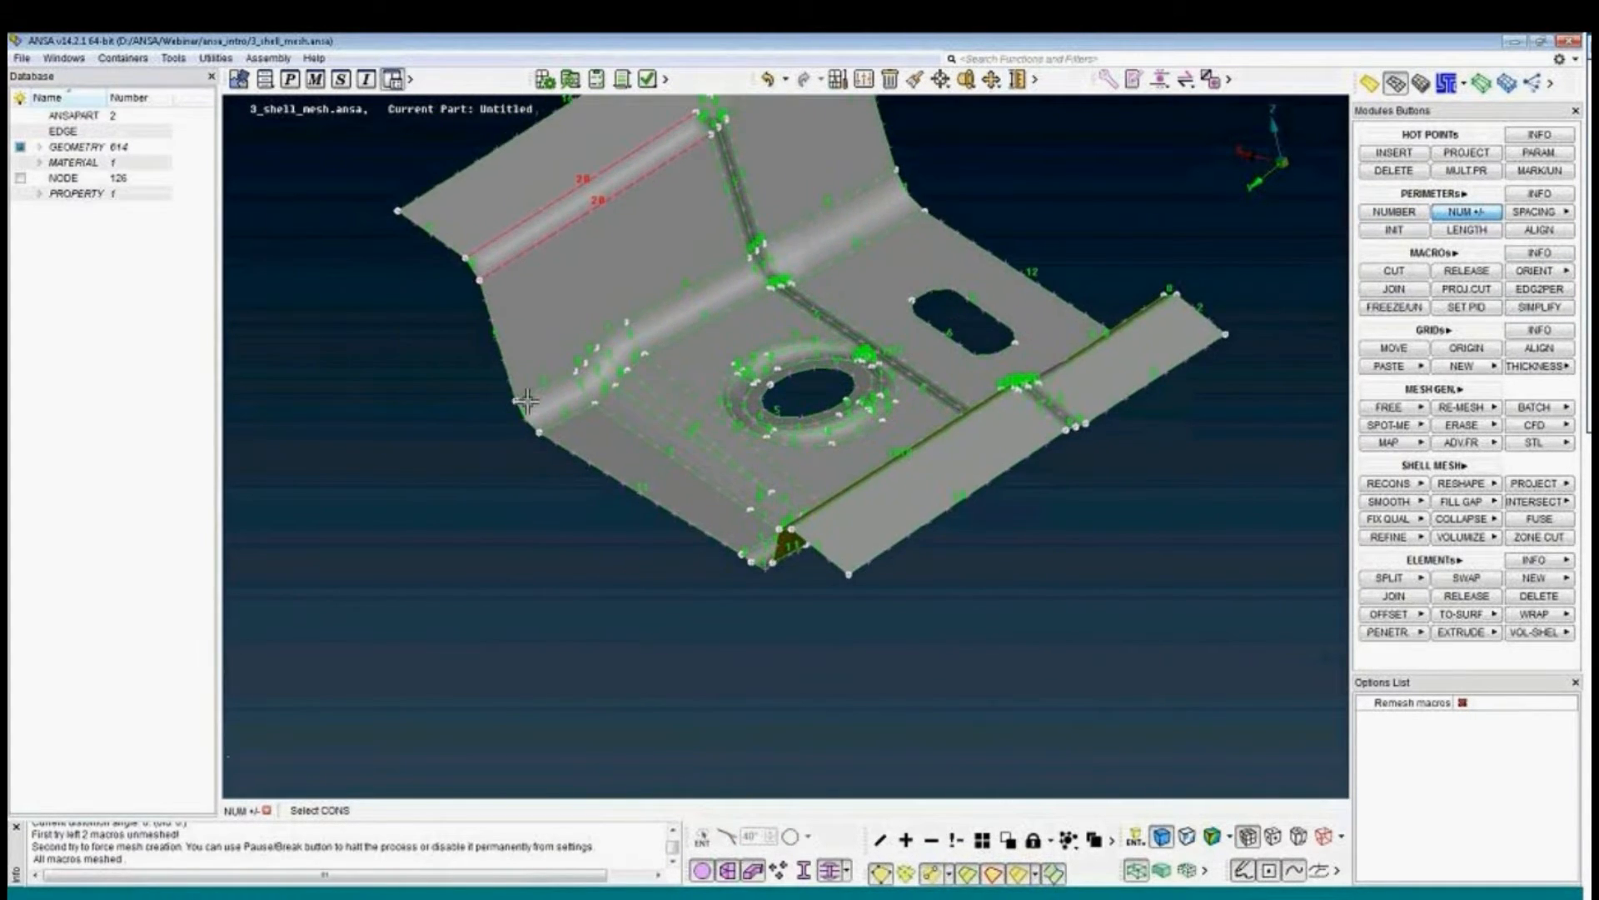
pyautogui.scroll(5, 526, 401)
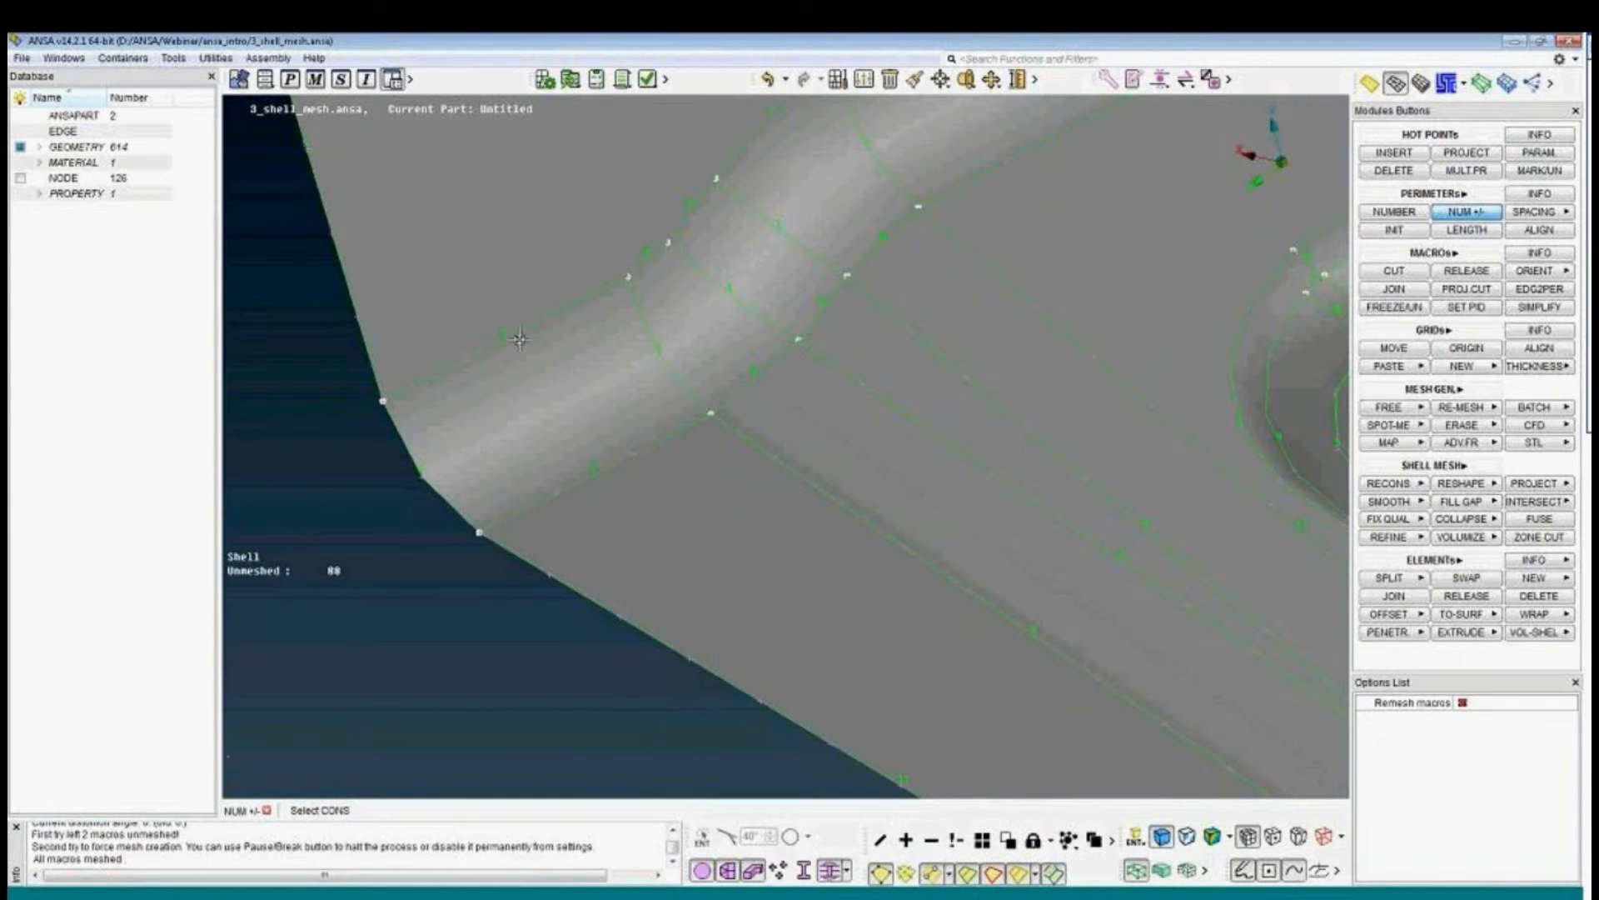
pyautogui.click(524, 330)
pyautogui.click(577, 488)
# Increase the node number to 2 on the four perimeters crossing the lower bend and on its outer end edge.
pyautogui.click(665, 370)
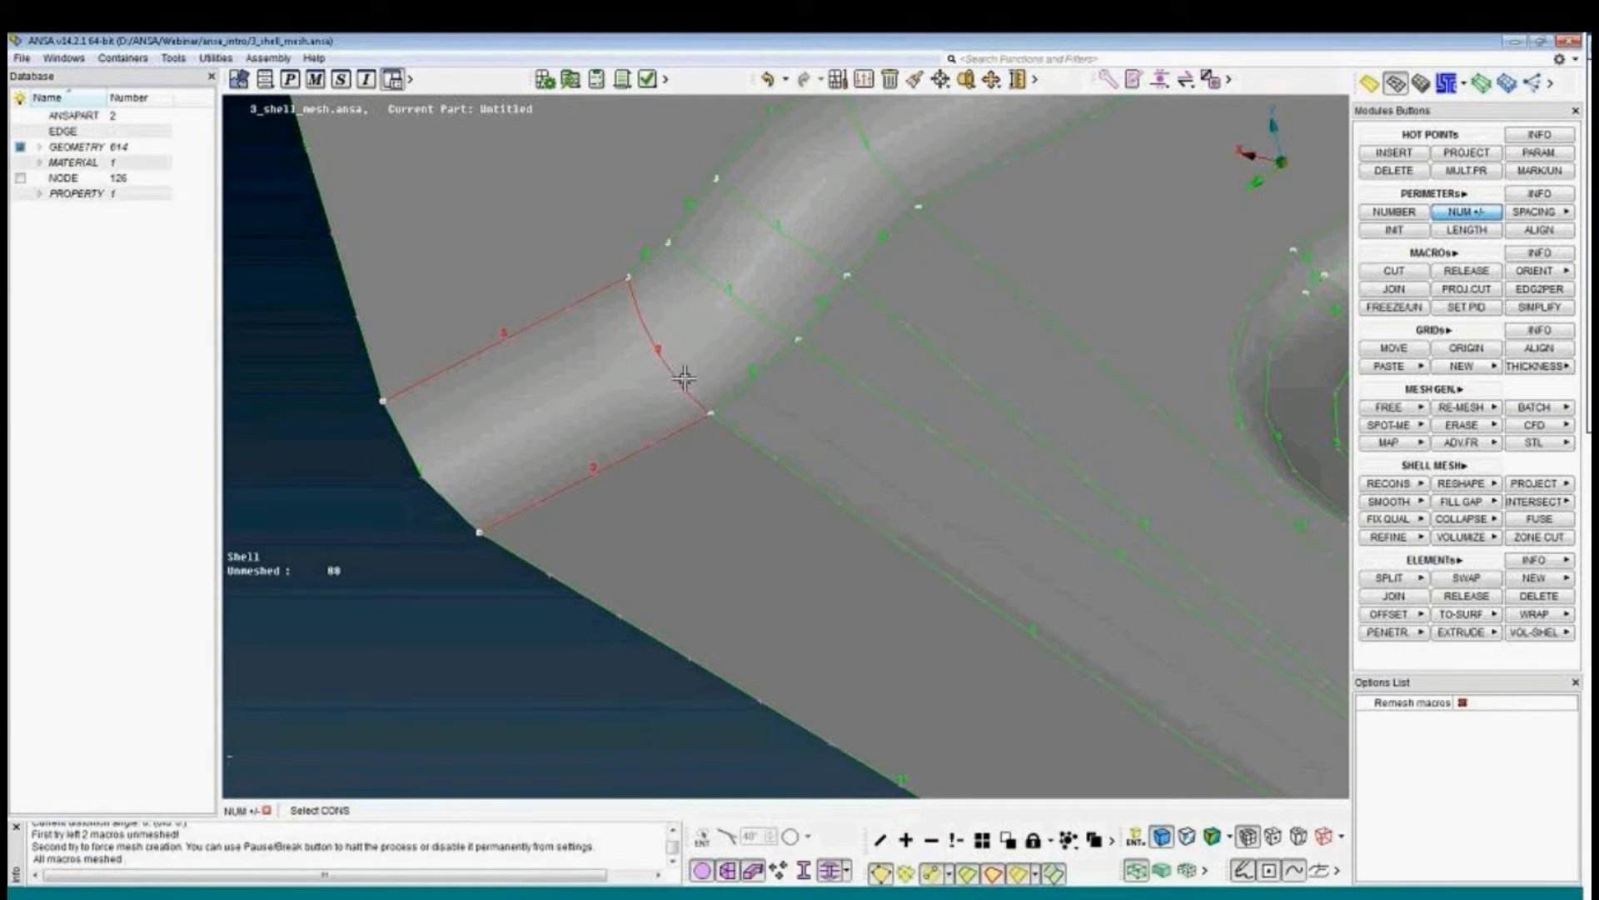
pyautogui.click(755, 310)
pyautogui.click(791, 235)
pyautogui.click(892, 173)
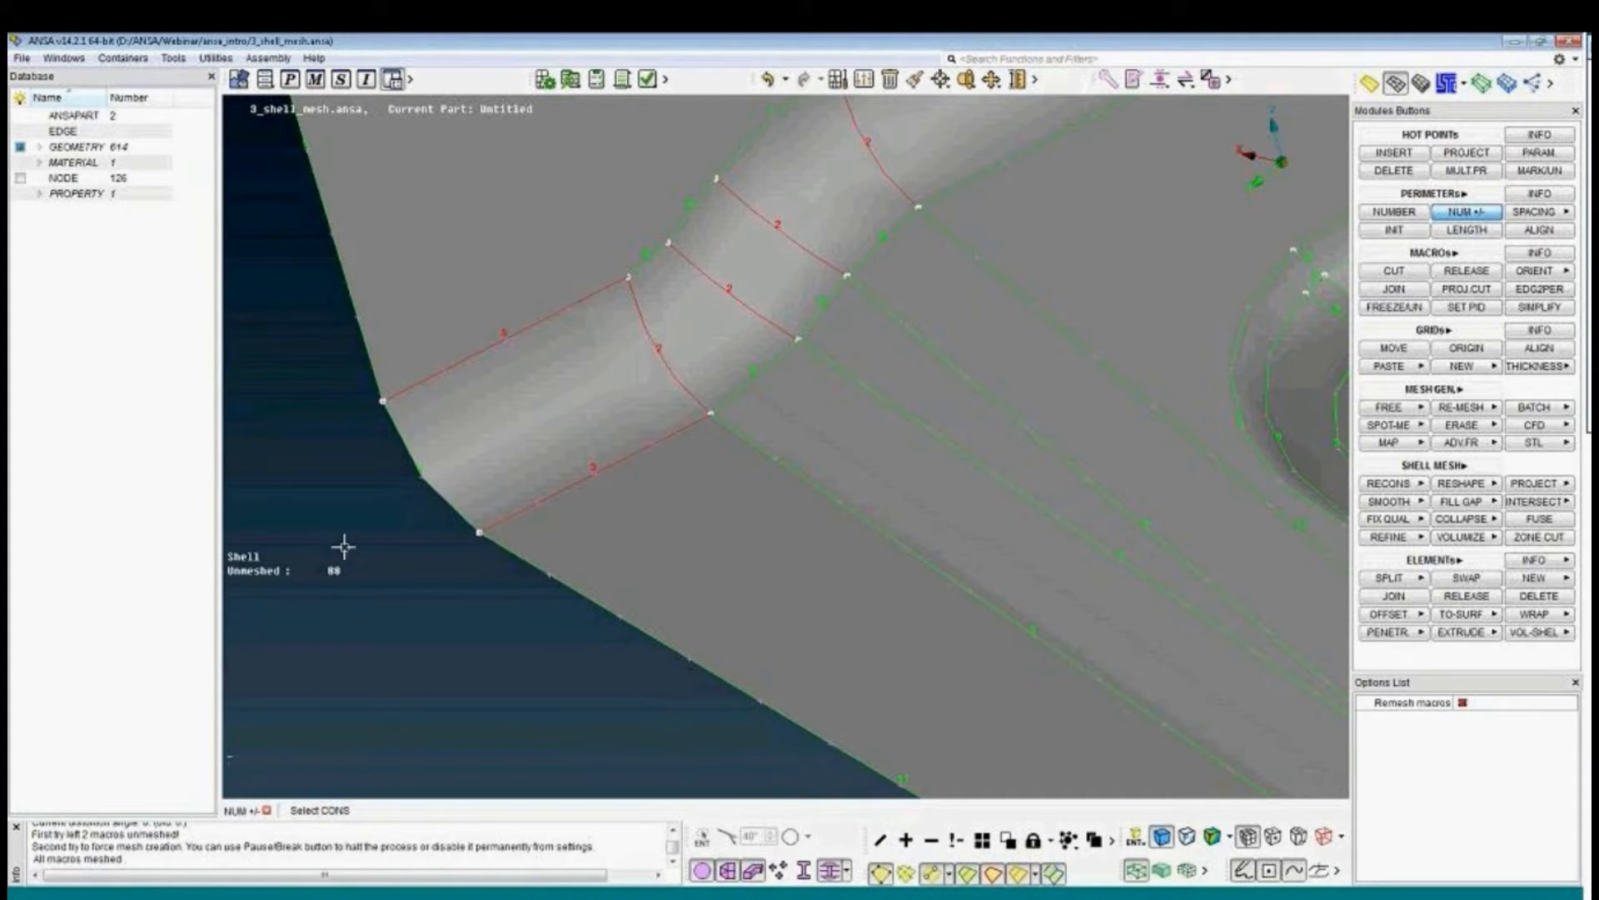
pyautogui.click(467, 510)
pyautogui.scroll(-2, 493, 518)
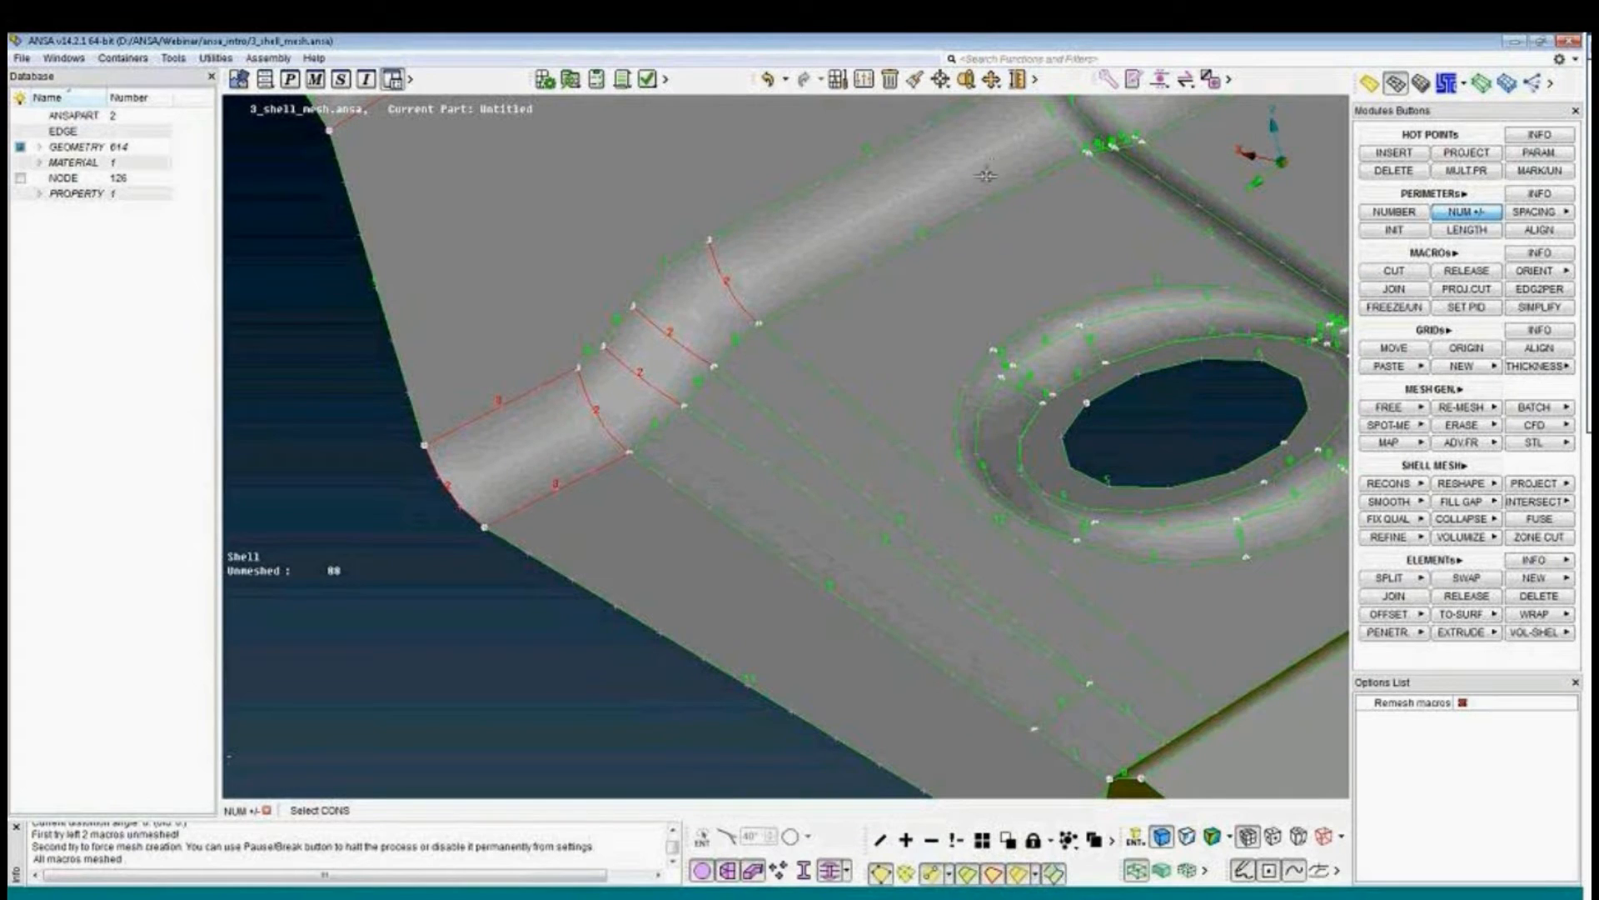
# Increase the node number to 2 on the perimeter where the lower bend meets the groove.
pyautogui.moveTo(992, 156); pyautogui.dragTo(1050, 275, button='middle')
pyautogui.middleClick(1049, 275)
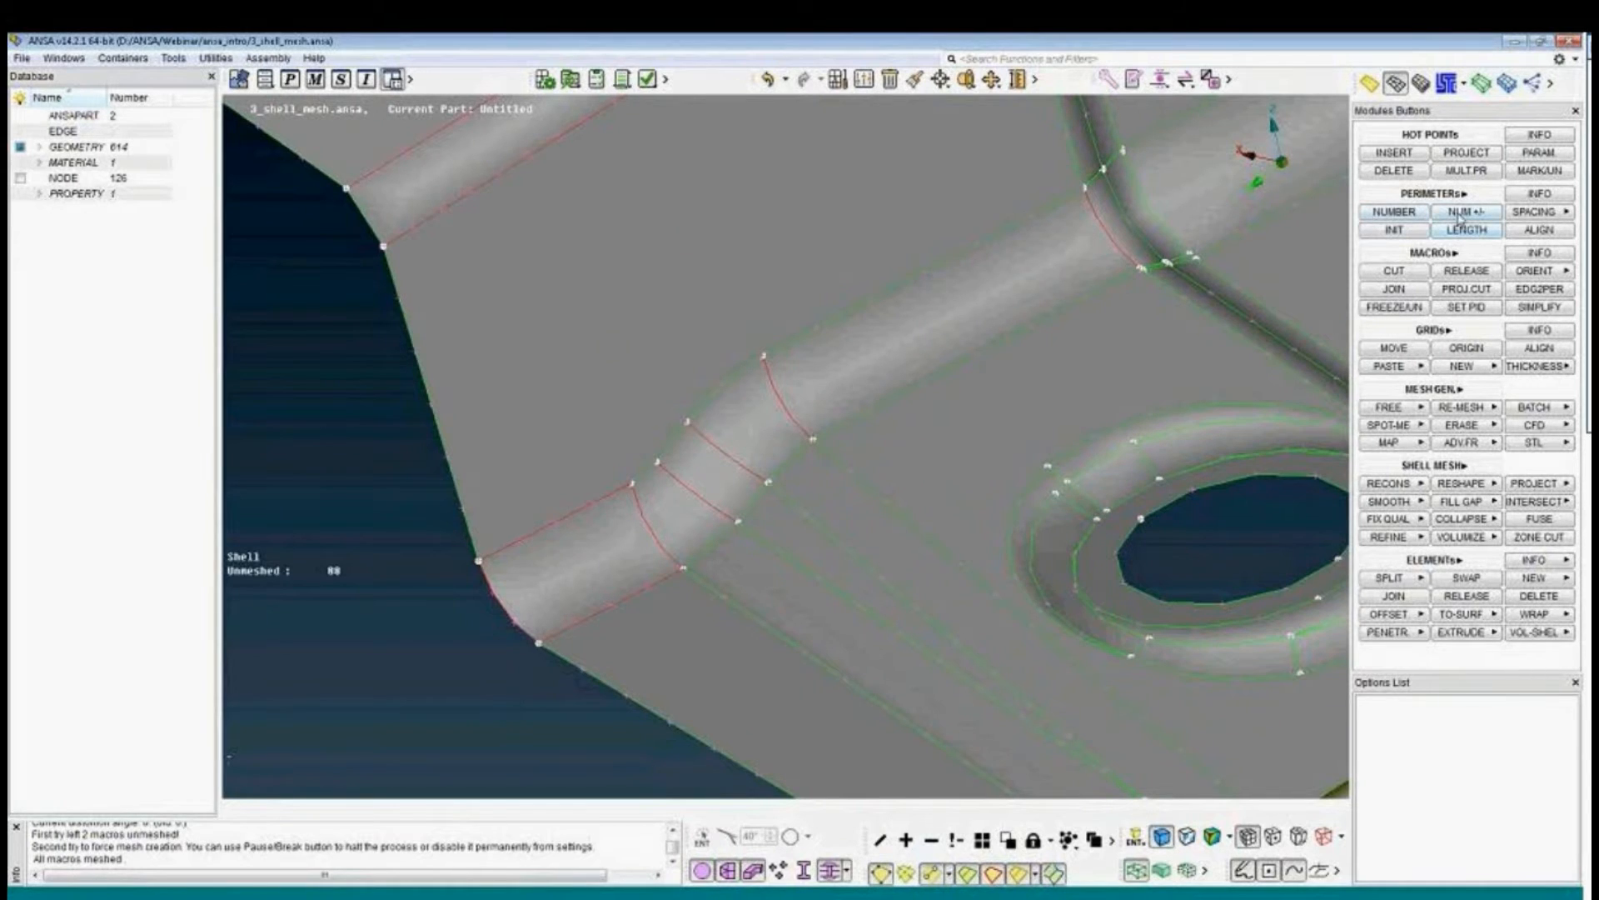
pyautogui.click(1458, 213)
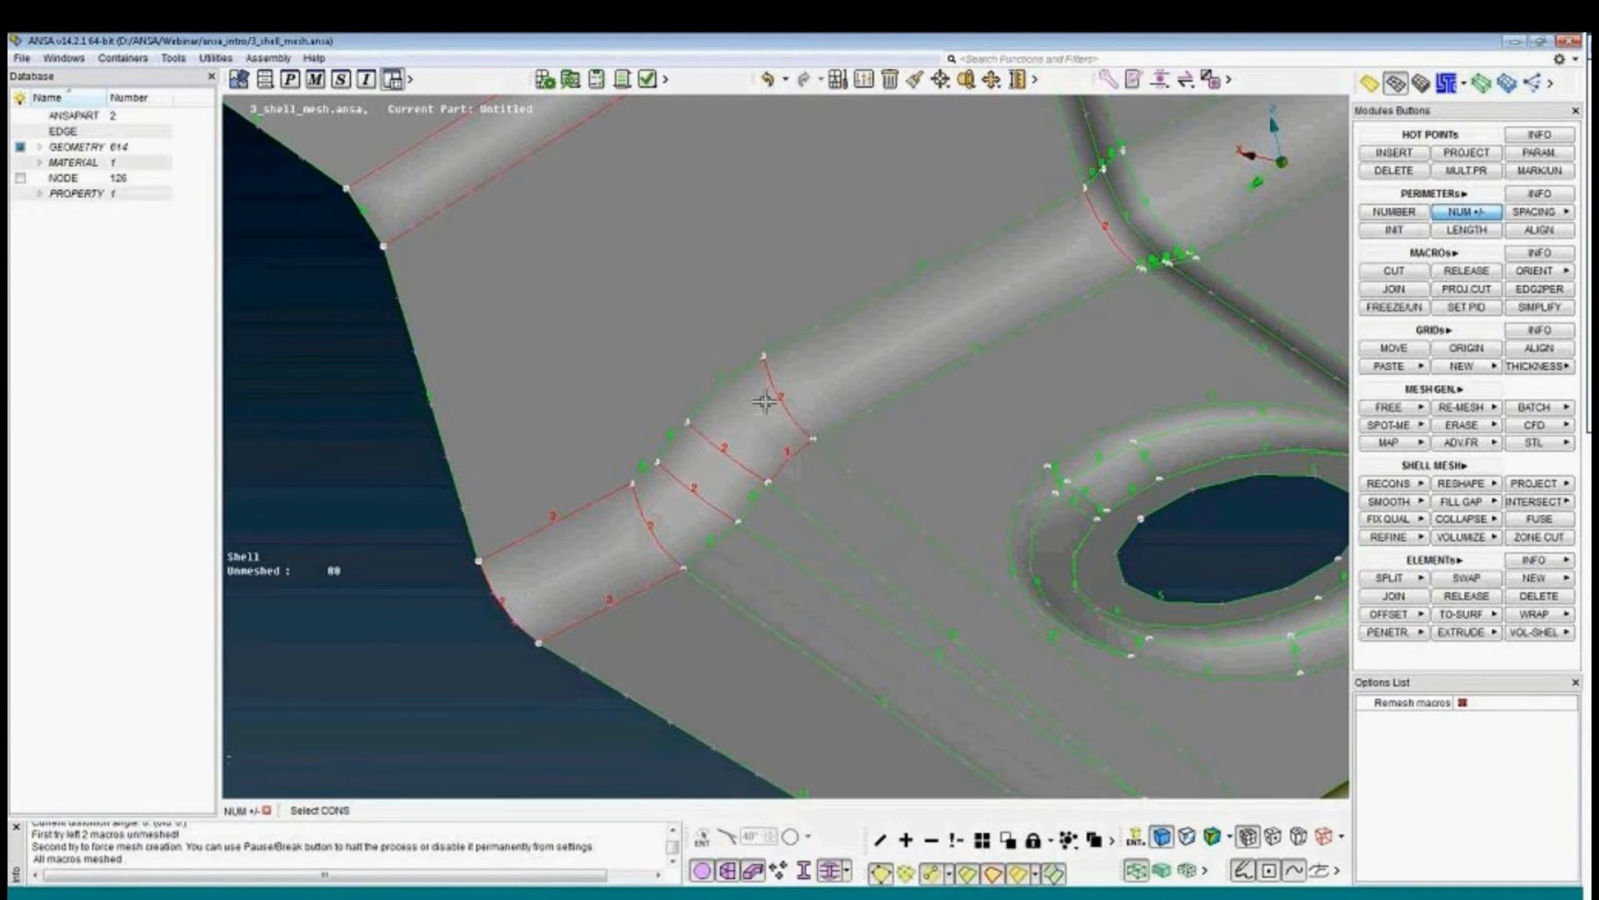
pyautogui.middleClick(1322, 440)
# Map-mesh the five selected macros of the lower bend, from its outer end to the groove, with mixed elements.
pyautogui.click(1389, 444)
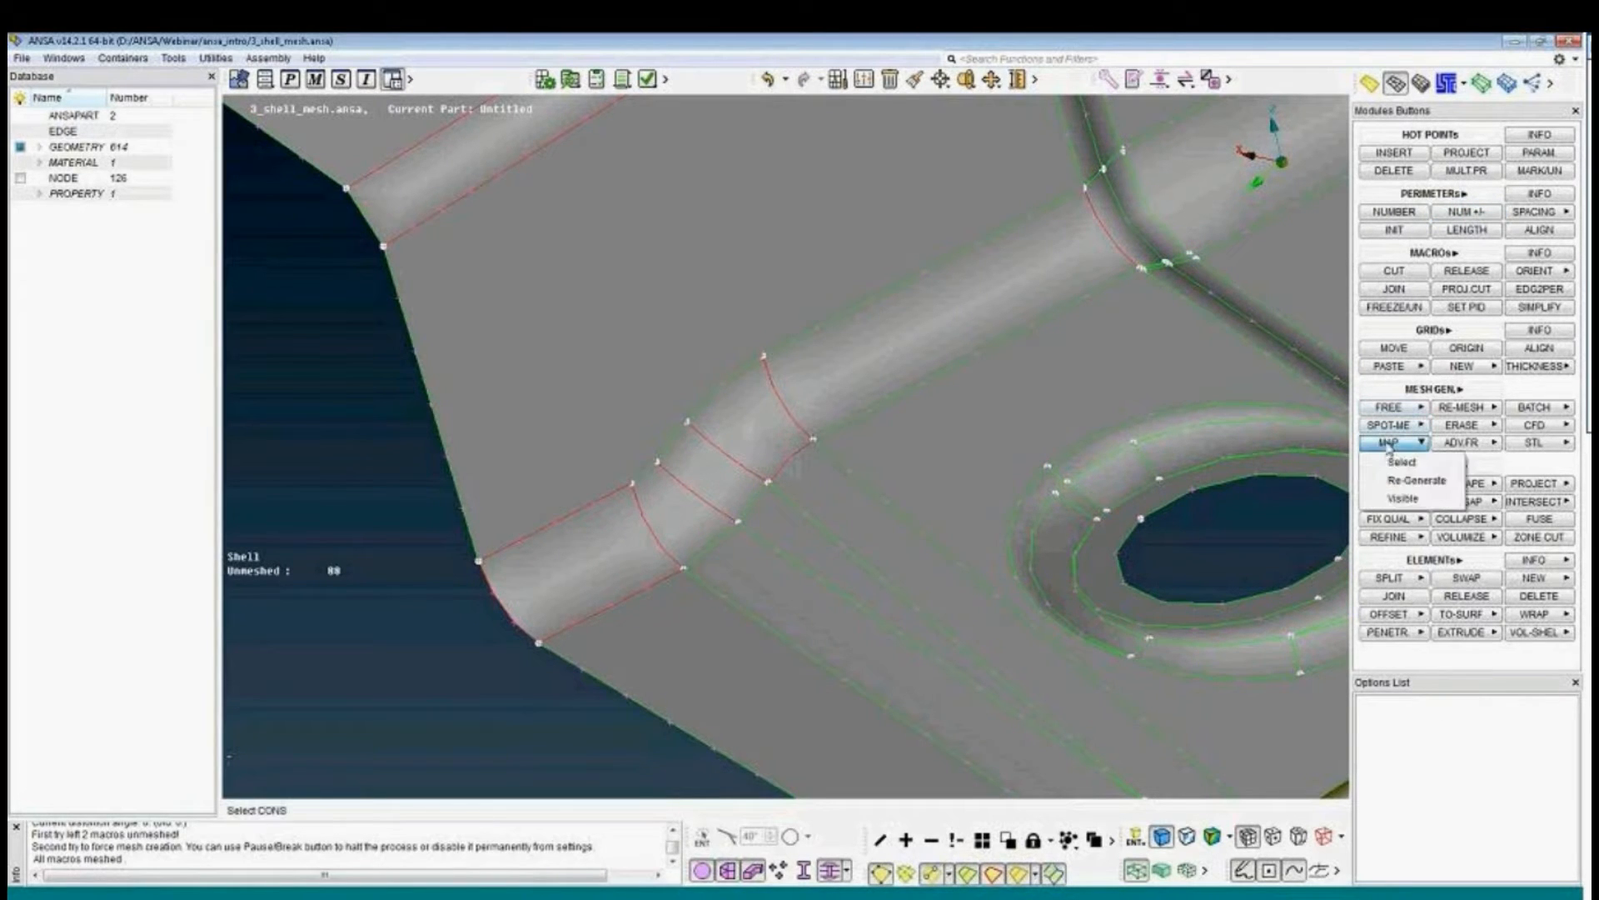
pyautogui.click(1385, 458)
pyautogui.click(627, 531)
pyautogui.click(665, 509)
pyautogui.click(705, 473)
pyautogui.click(746, 436)
pyautogui.click(810, 420)
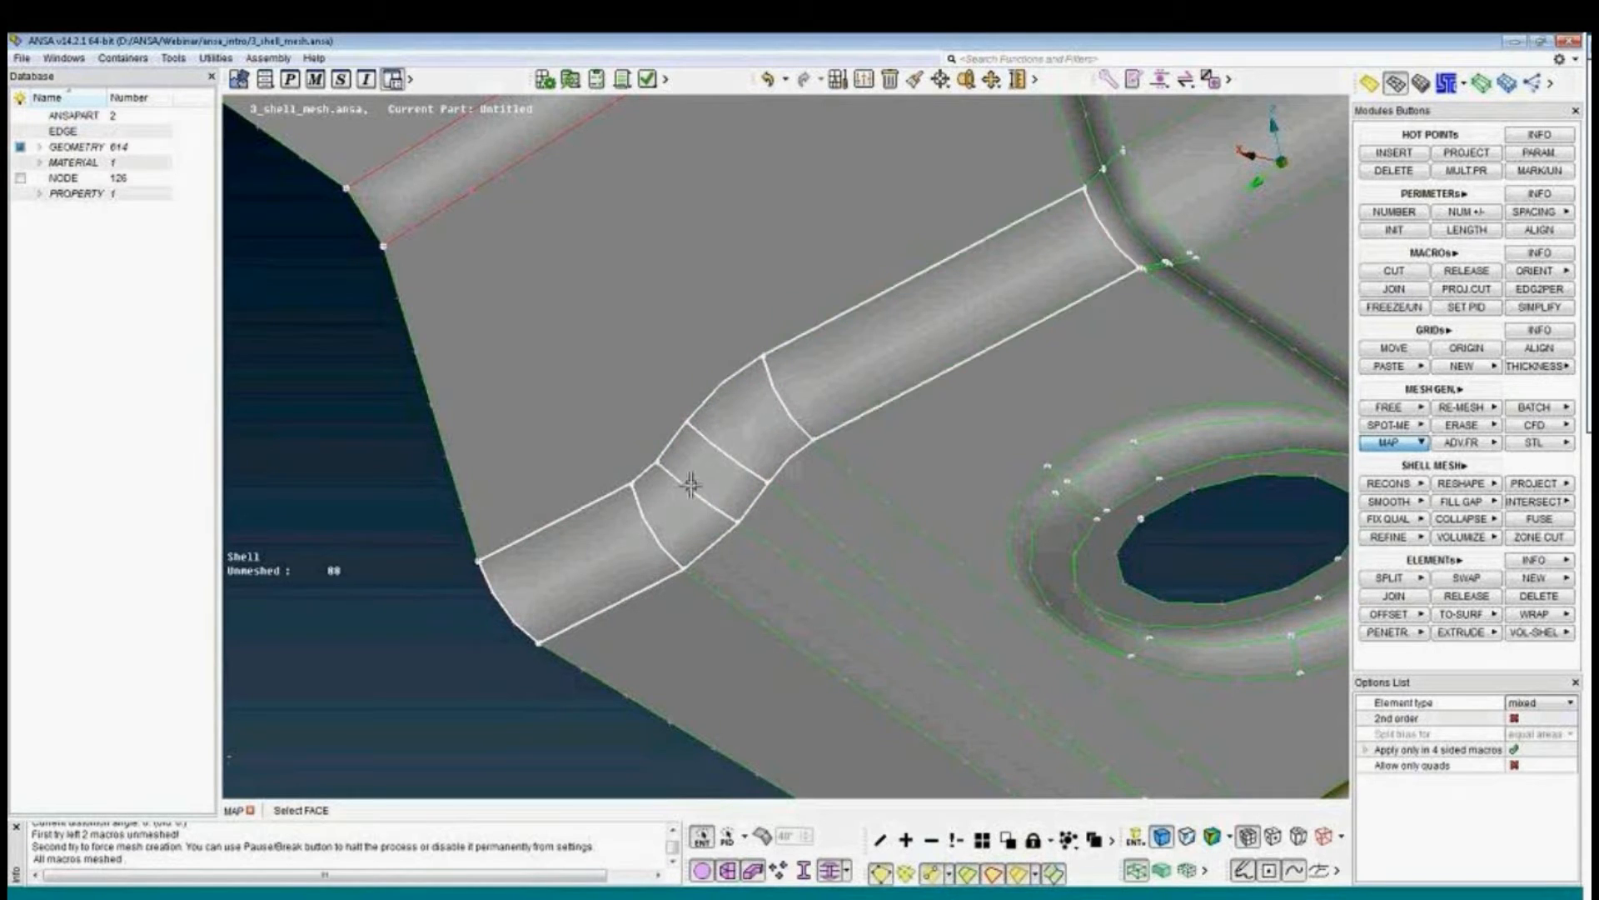
pyautogui.middleClick(683, 504)
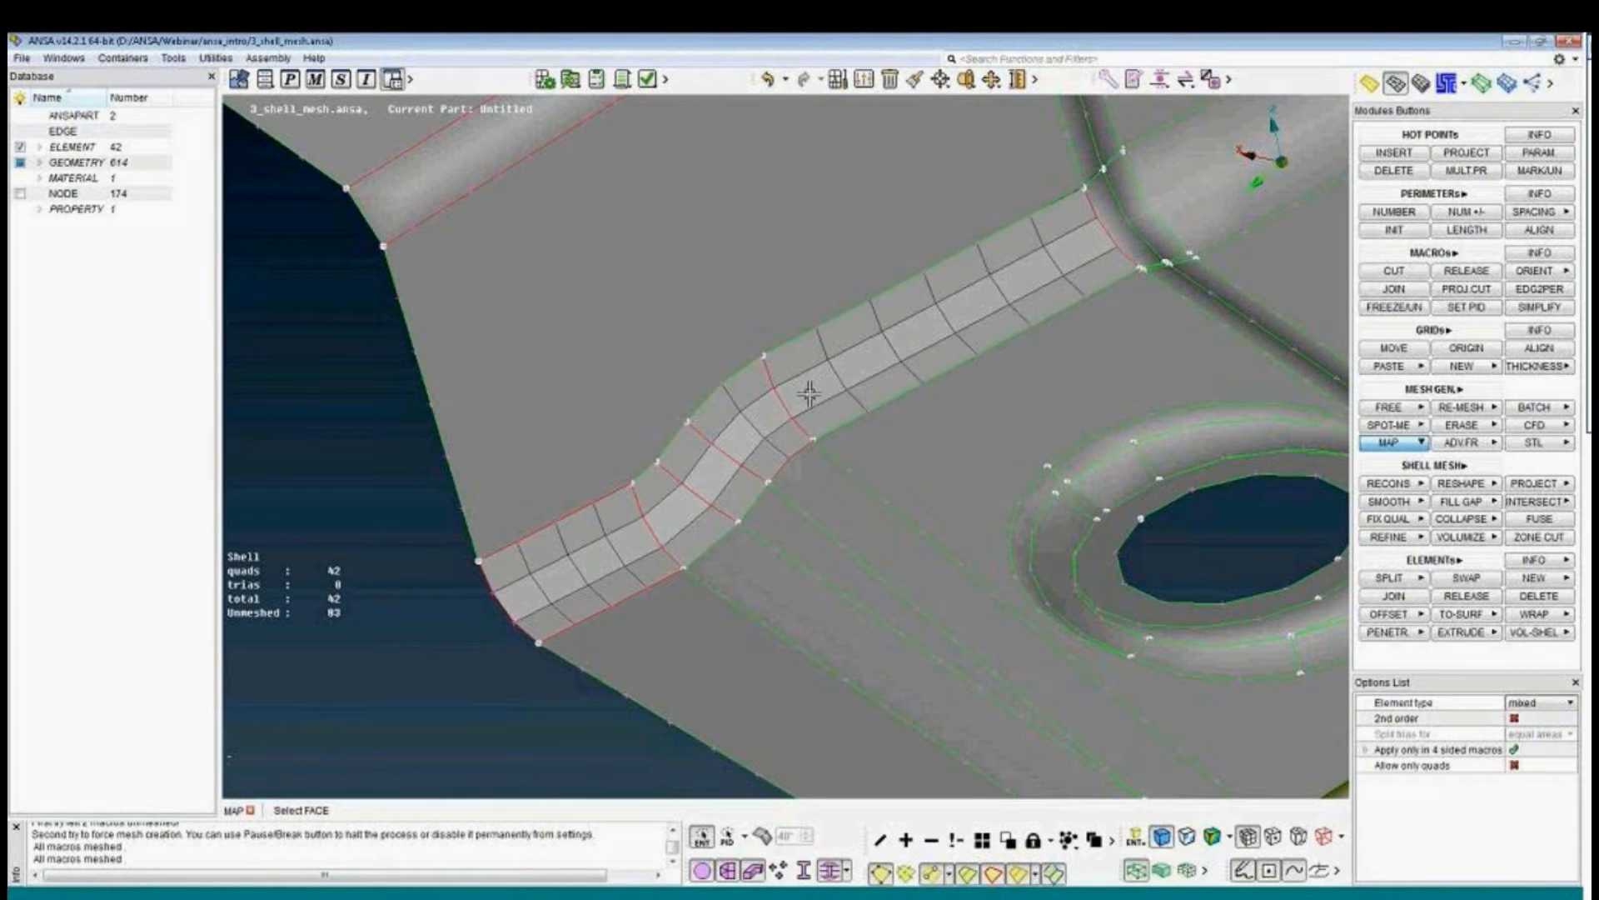
# Initialize the node number and spacing of all perimeters of the part with macro remeshing off.
pyautogui.scroll(-5, 809, 395)
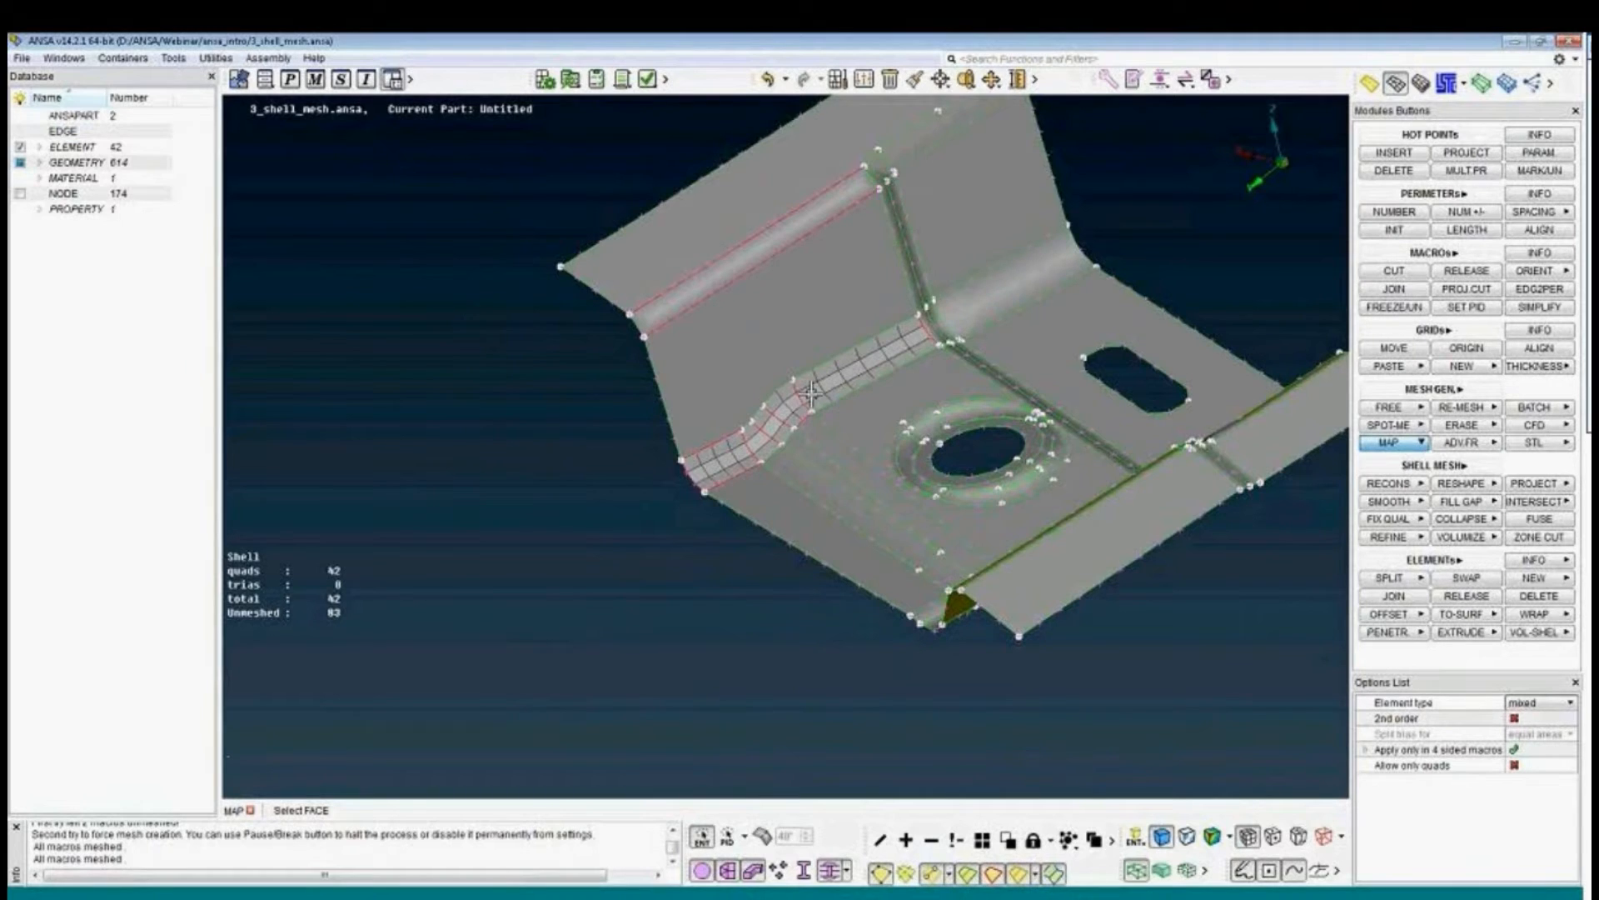
pyautogui.click(1395, 231)
pyautogui.scroll(-3, 597, 408)
pyautogui.moveTo(805, 411); pyautogui.dragTo(872, 492)
pyautogui.middleClick(871, 492)
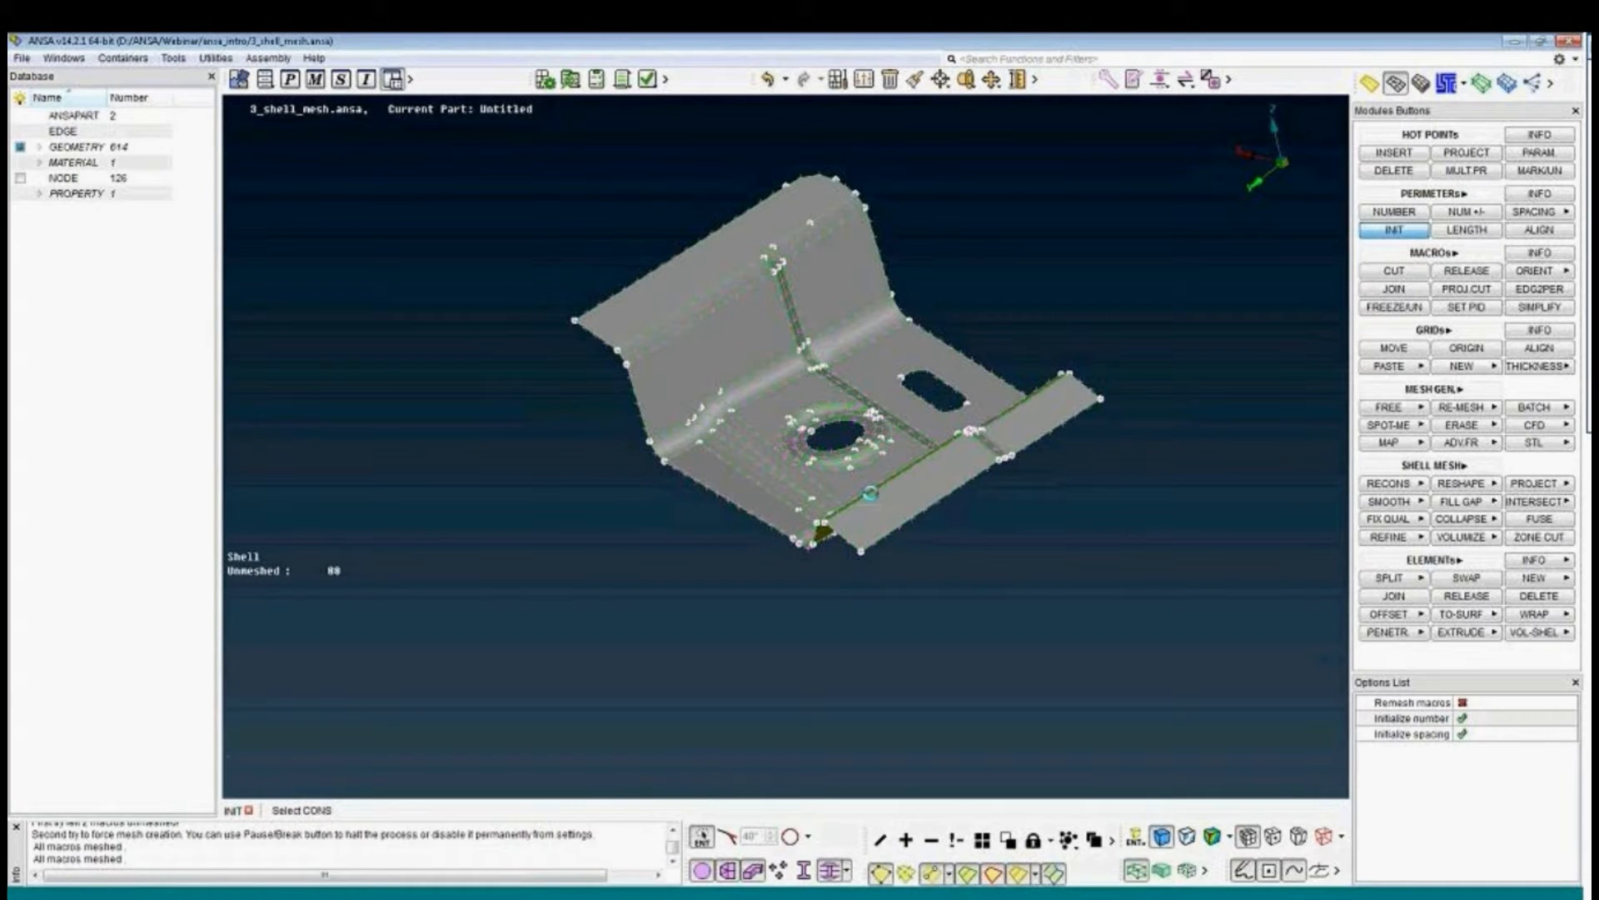
pyautogui.press('Escape')
# Generate a free mesh on all visible macros of the part.
pyautogui.click(1389, 407)
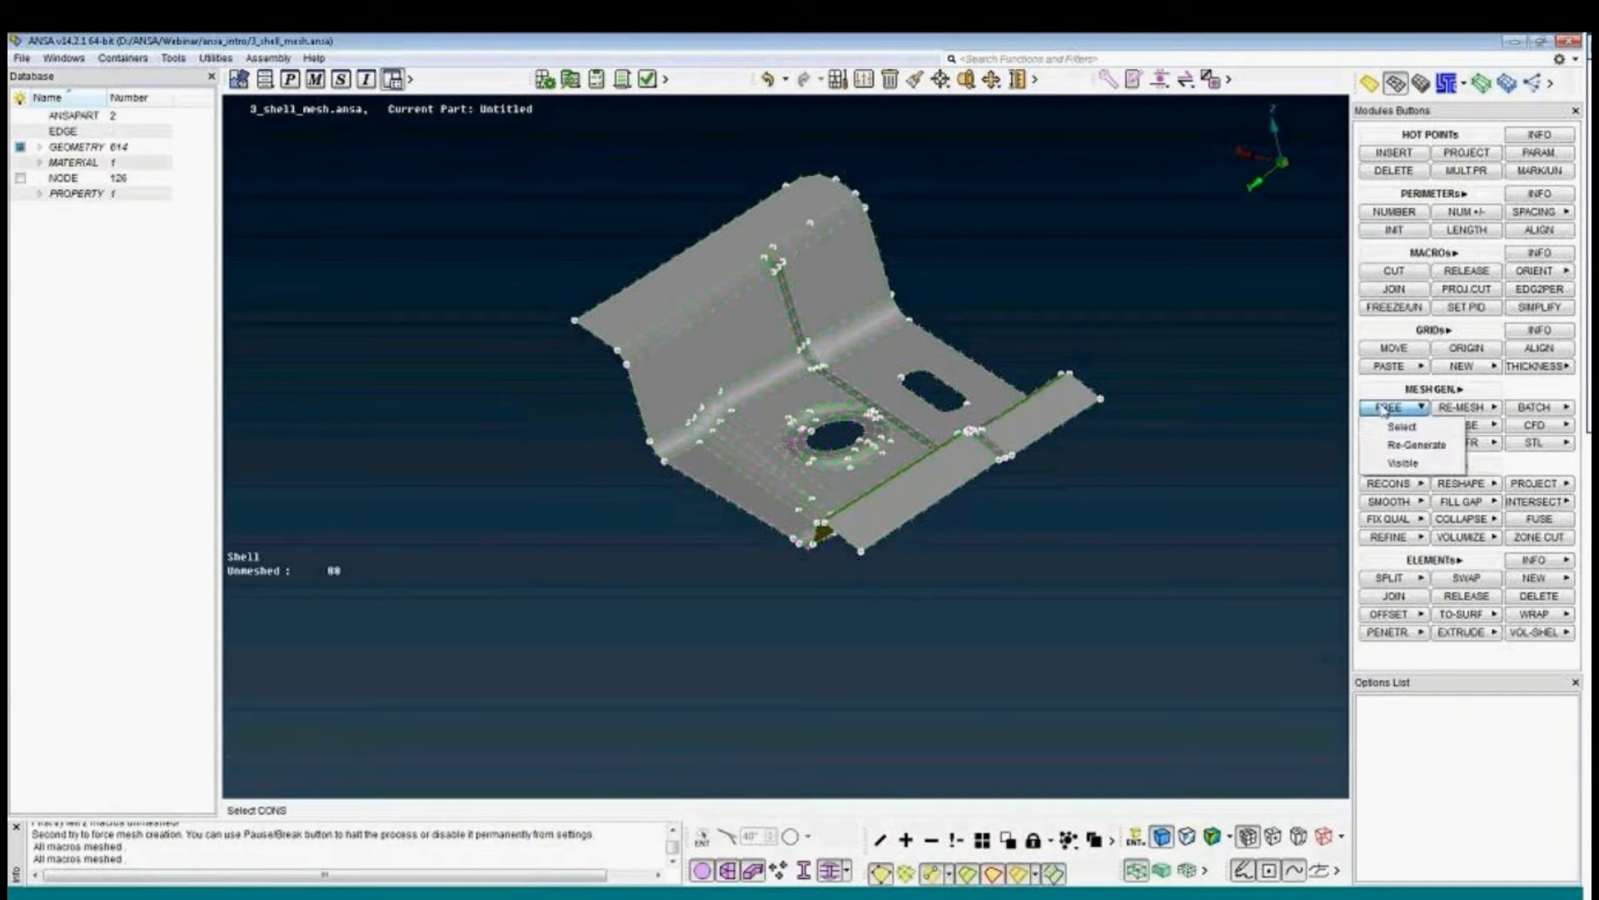
pyautogui.click(1403, 462)
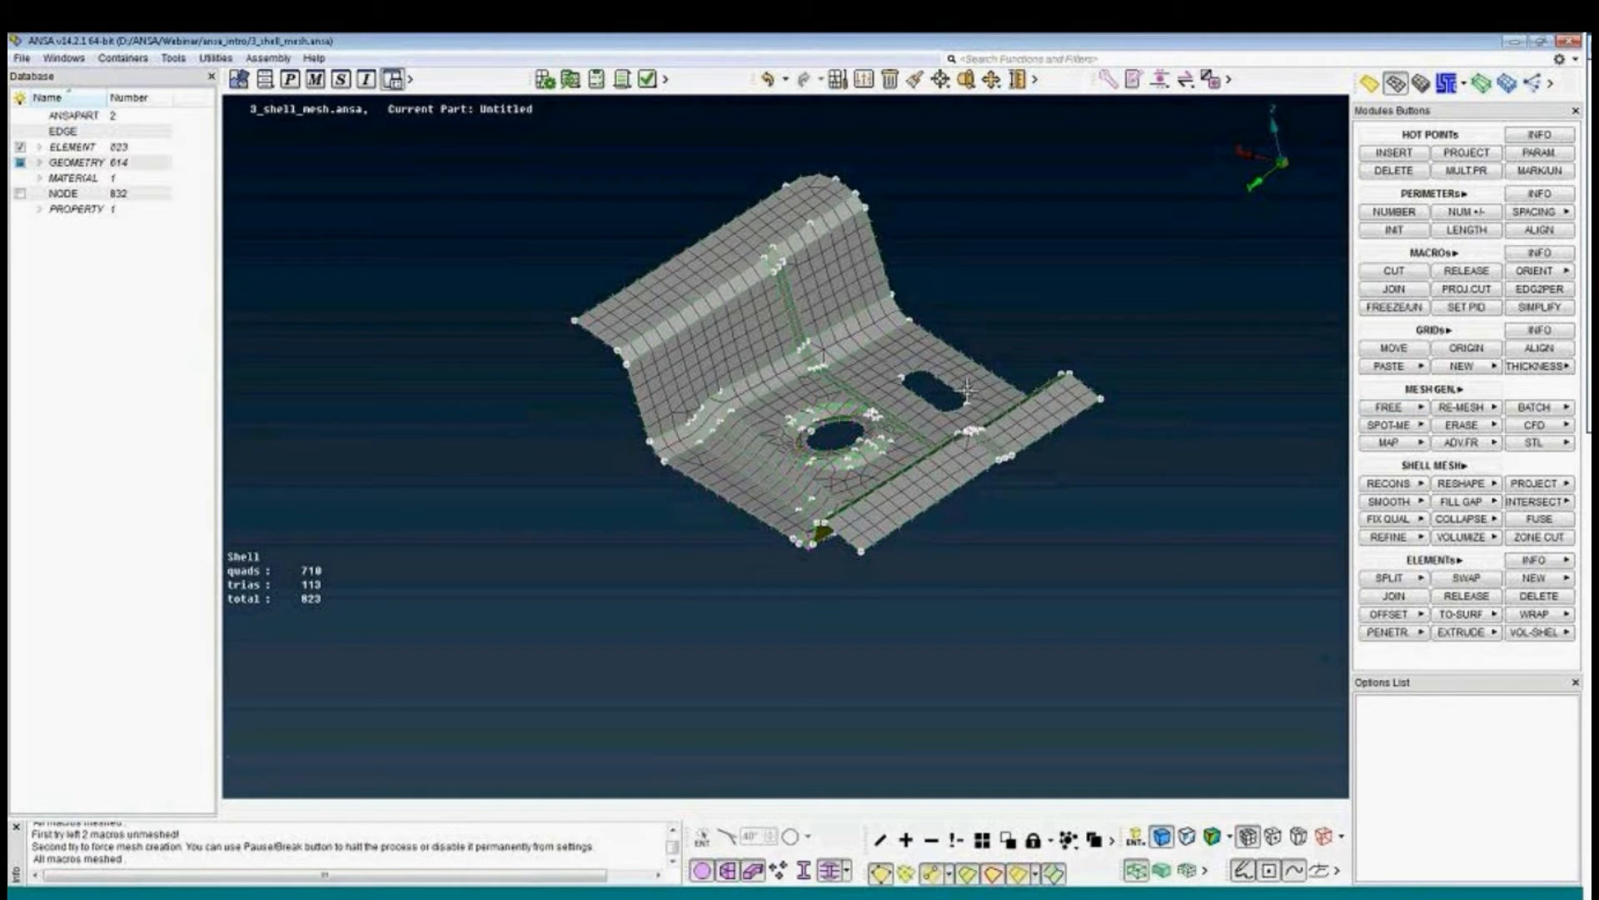
pyautogui.keyDown('ctrl'); pyautogui.moveTo(920, 284); pyautogui.dragTo(939, 373, button='middle'); pyautogui.keyUp('ctrl')
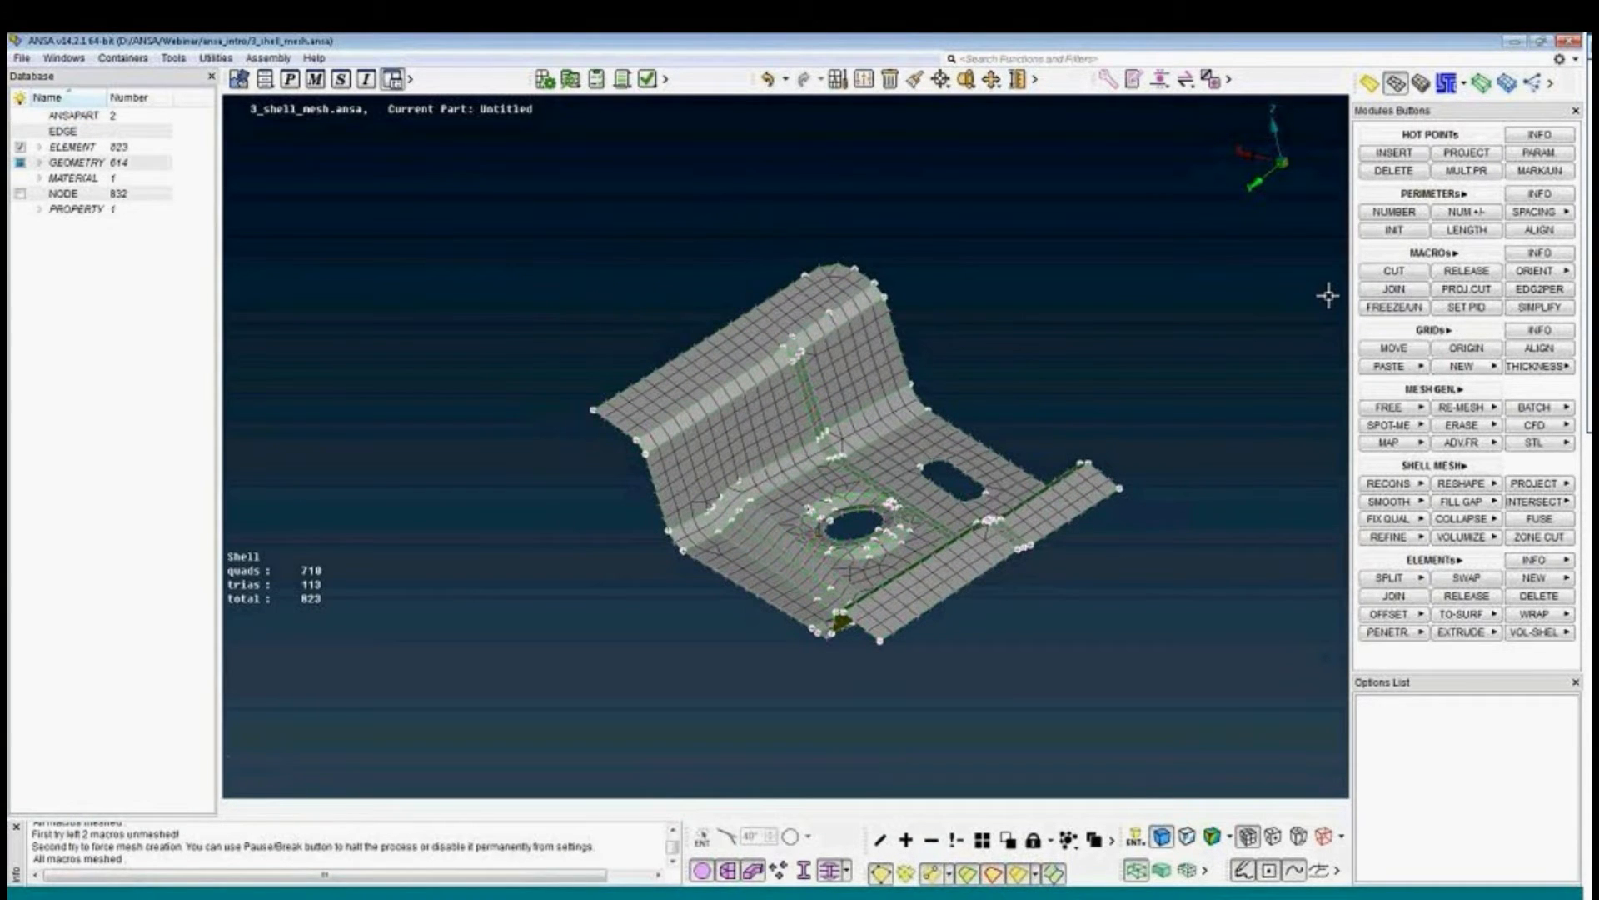
# Set the macro Join options to Remesh Macros and enable deletion of hot points for the groove junction at the upper bend.
pyautogui.click(1394, 288)
pyautogui.keyDown('ctrl'); pyautogui.moveTo(838, 593); pyautogui.dragTo(1060, 733); pyautogui.keyUp('ctrl')
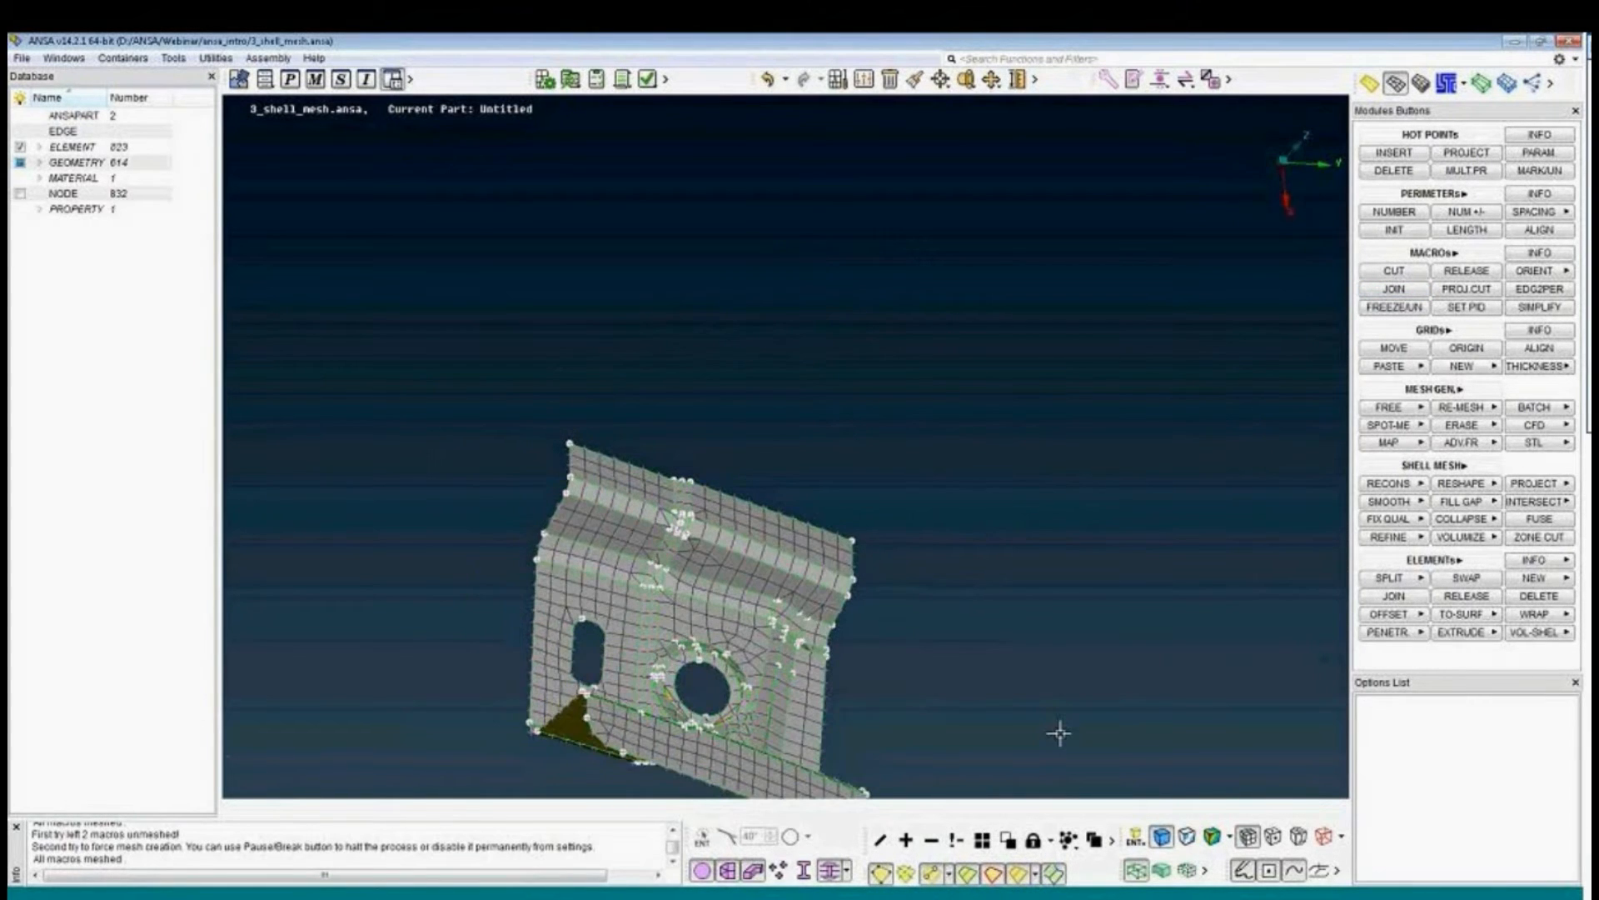
pyautogui.scroll(2, 676, 523)
pyautogui.scroll(6, 675, 523)
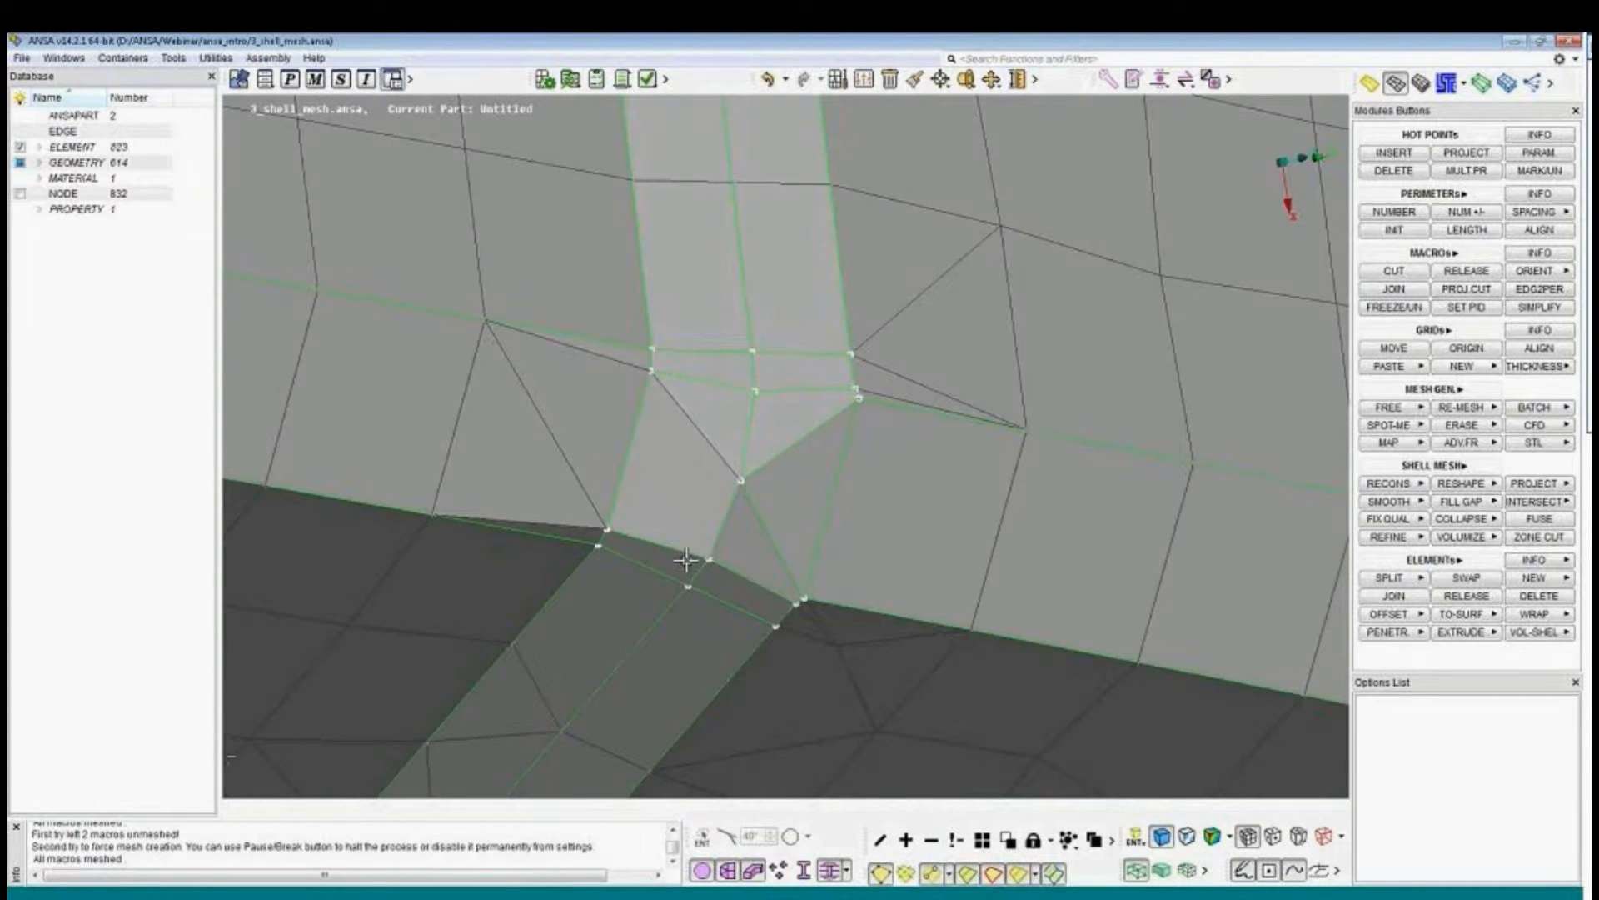
pyautogui.keyDown('ctrl'); pyautogui.moveTo(686, 560); pyautogui.dragTo(691, 523); pyautogui.keyUp('ctrl')
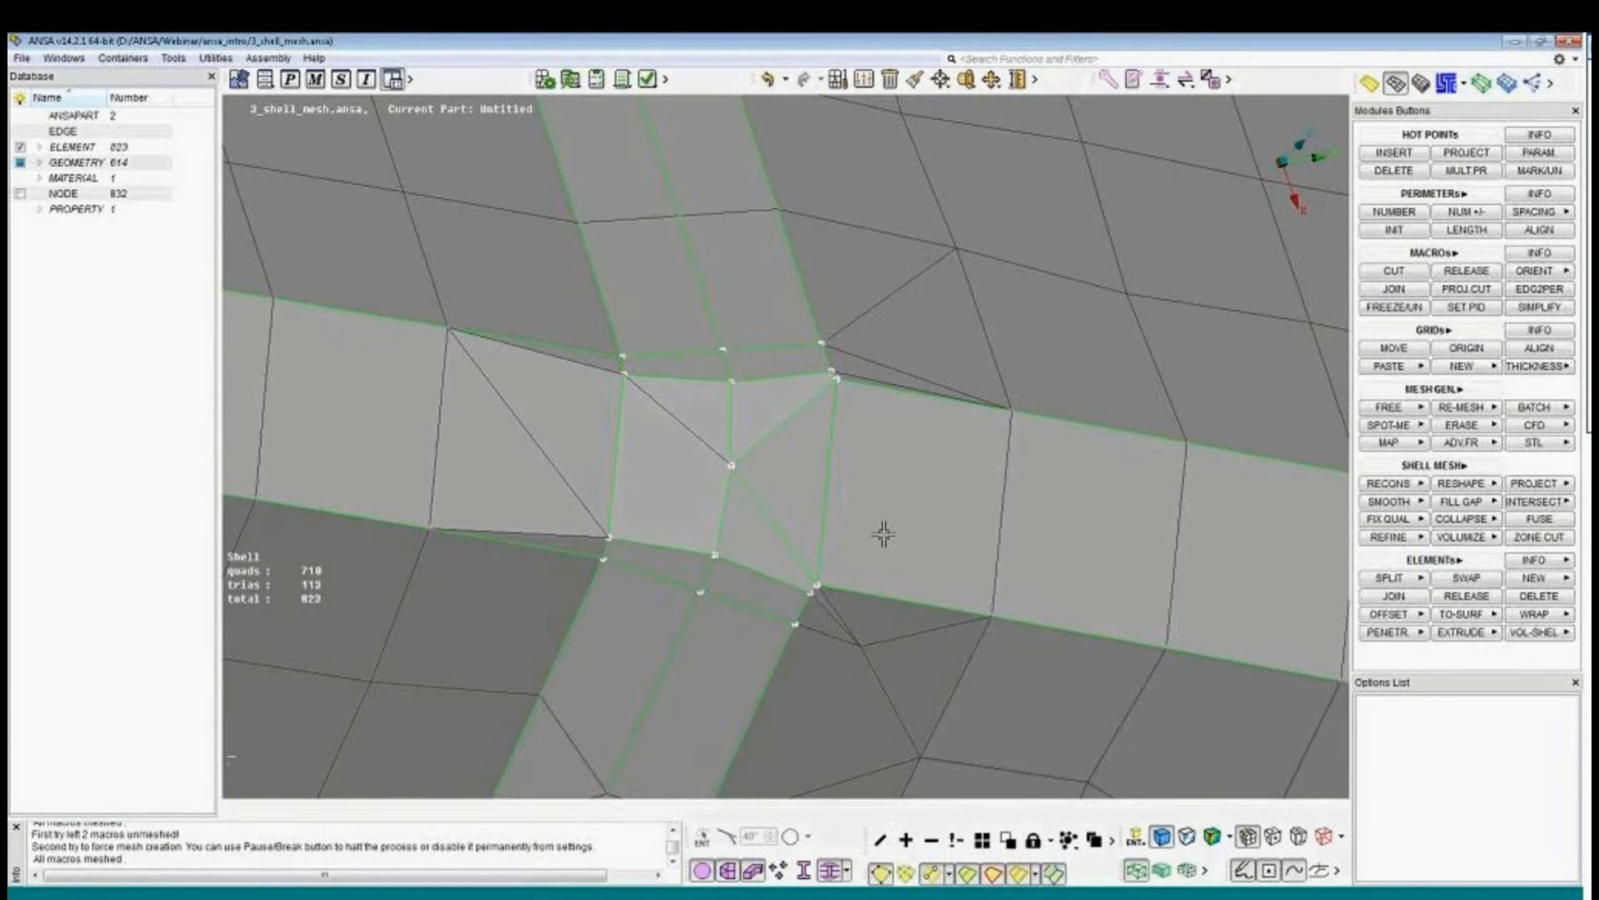
pyautogui.click(1391, 289)
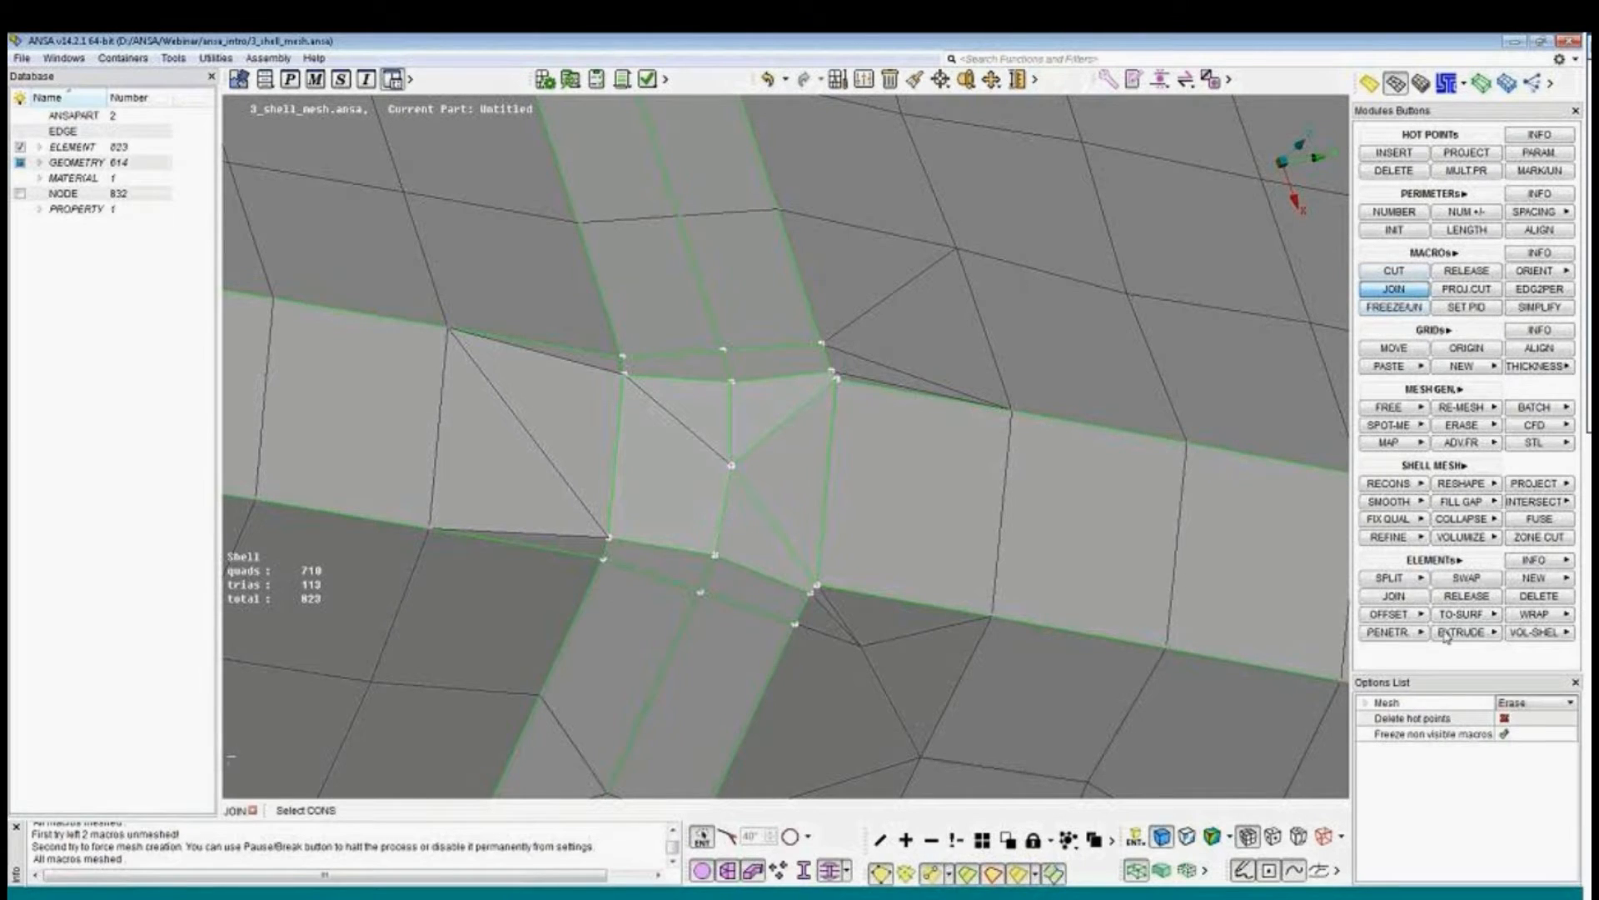
pyautogui.click(1539, 703)
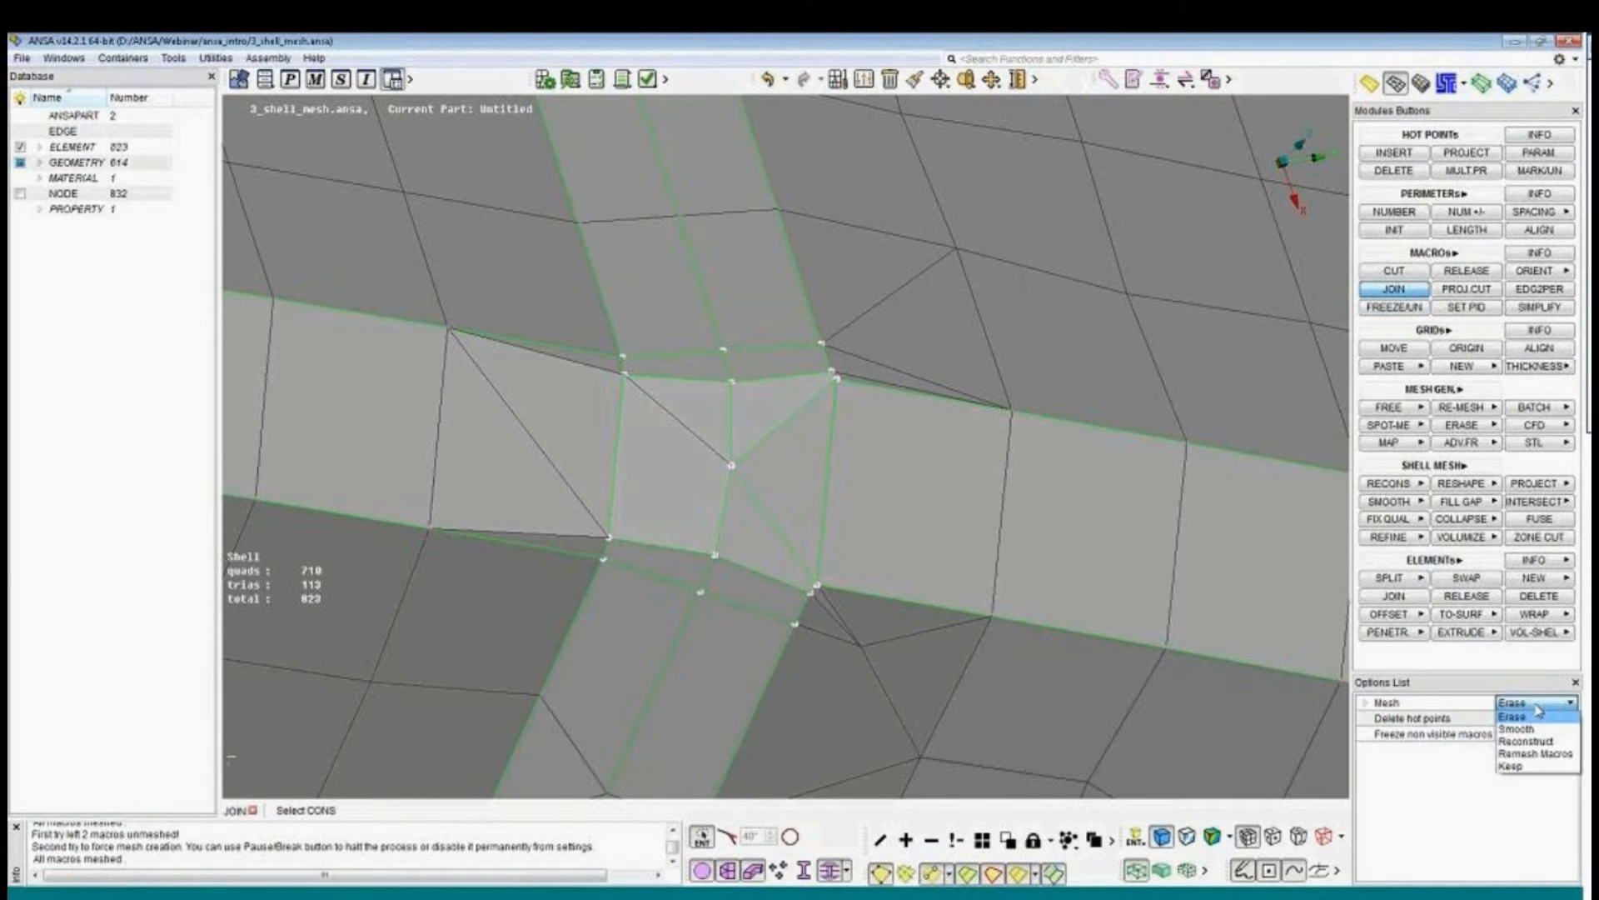
pyautogui.click(1528, 755)
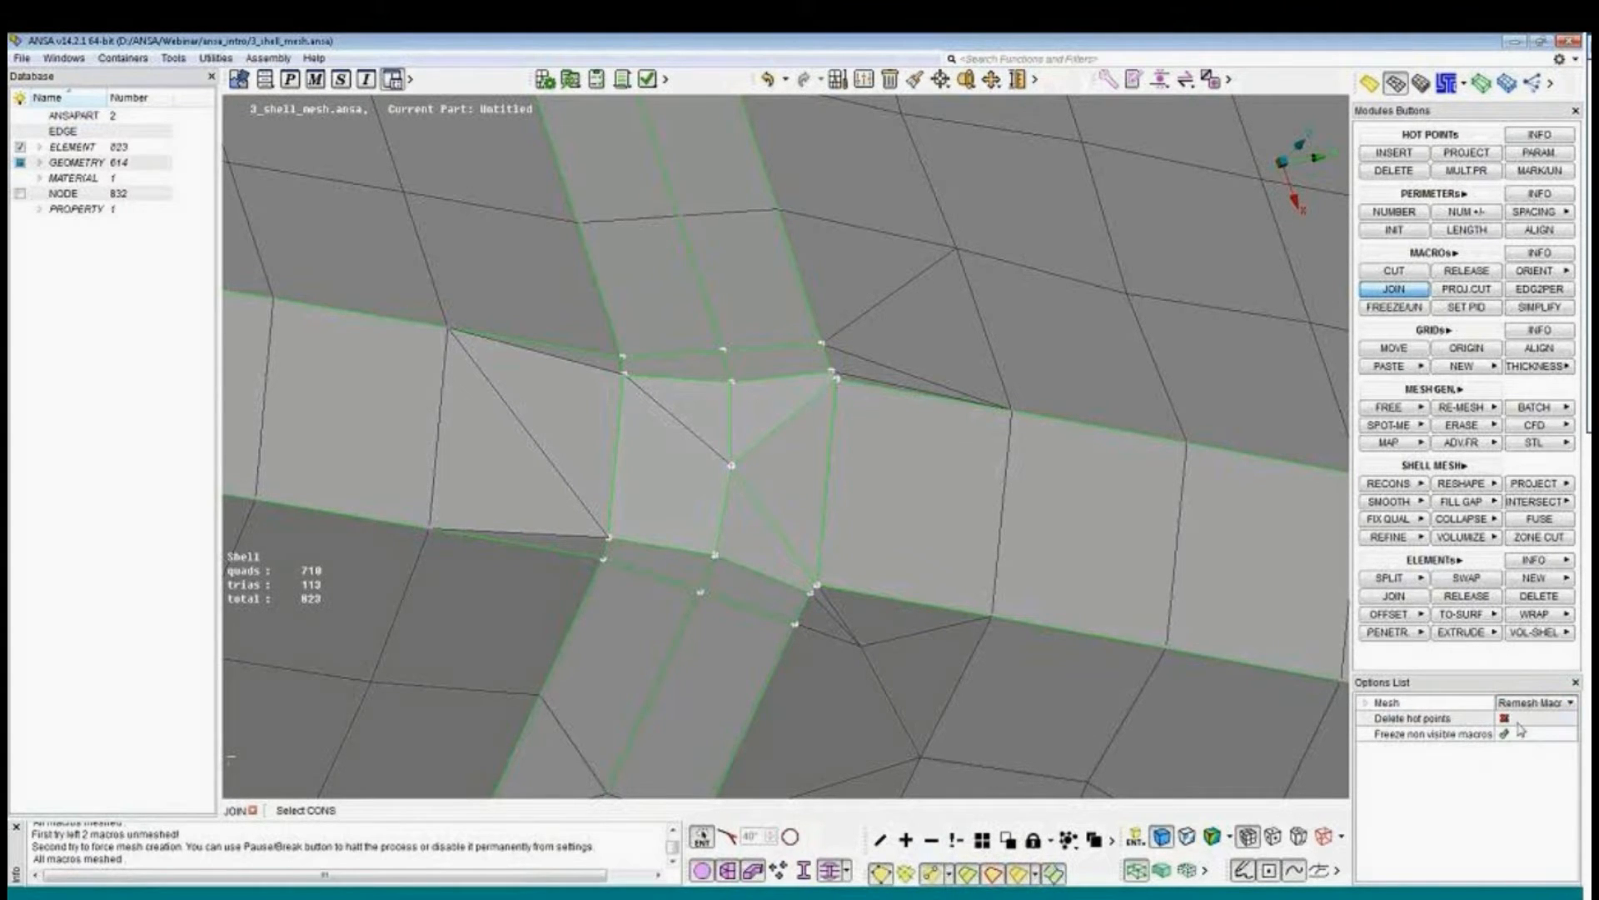
pyautogui.click(1504, 718)
# Join the macros where the groove crosses the upper bend by removing its centre-line and narrow transverse perimeters.
pyautogui.click(737, 463)
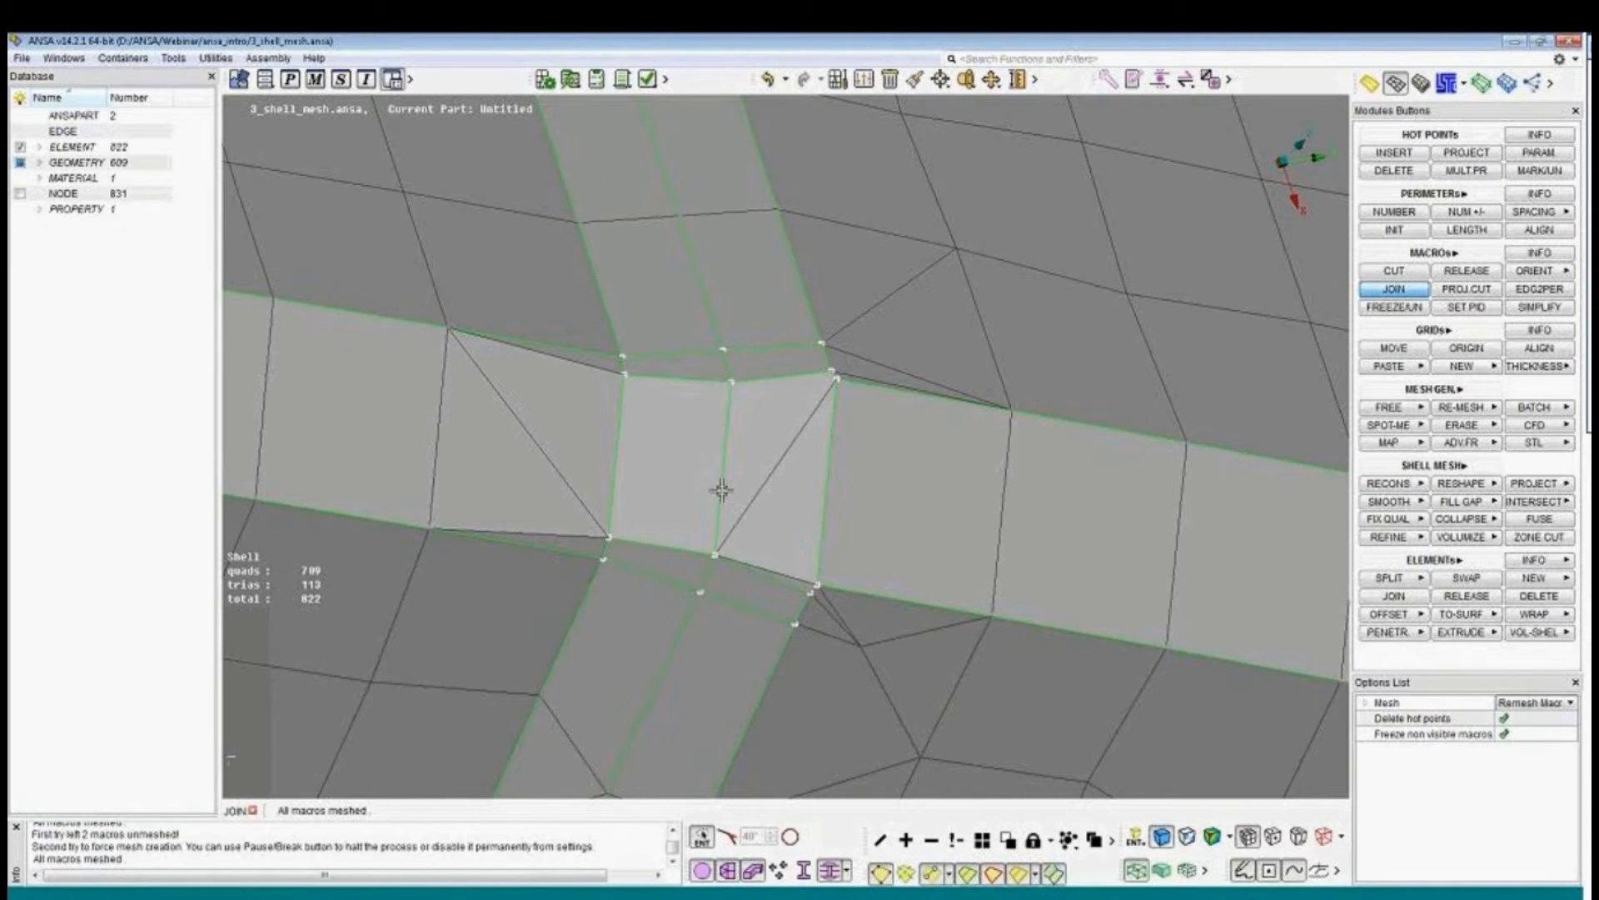
pyautogui.click(721, 491)
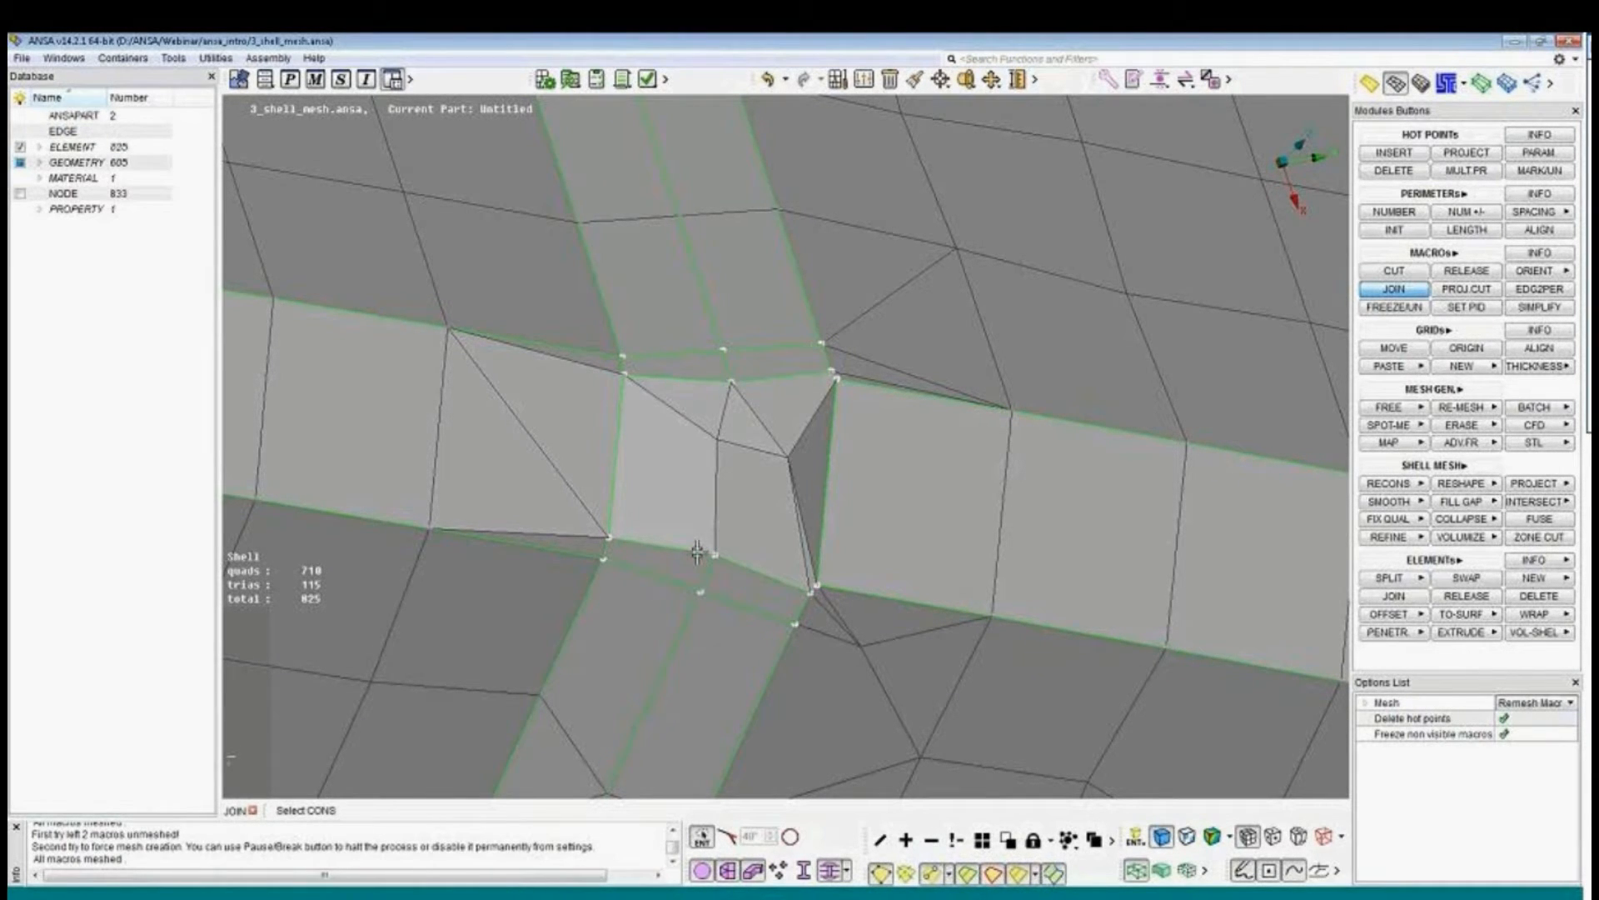
pyautogui.click(698, 552)
pyautogui.click(712, 566)
pyautogui.click(735, 379)
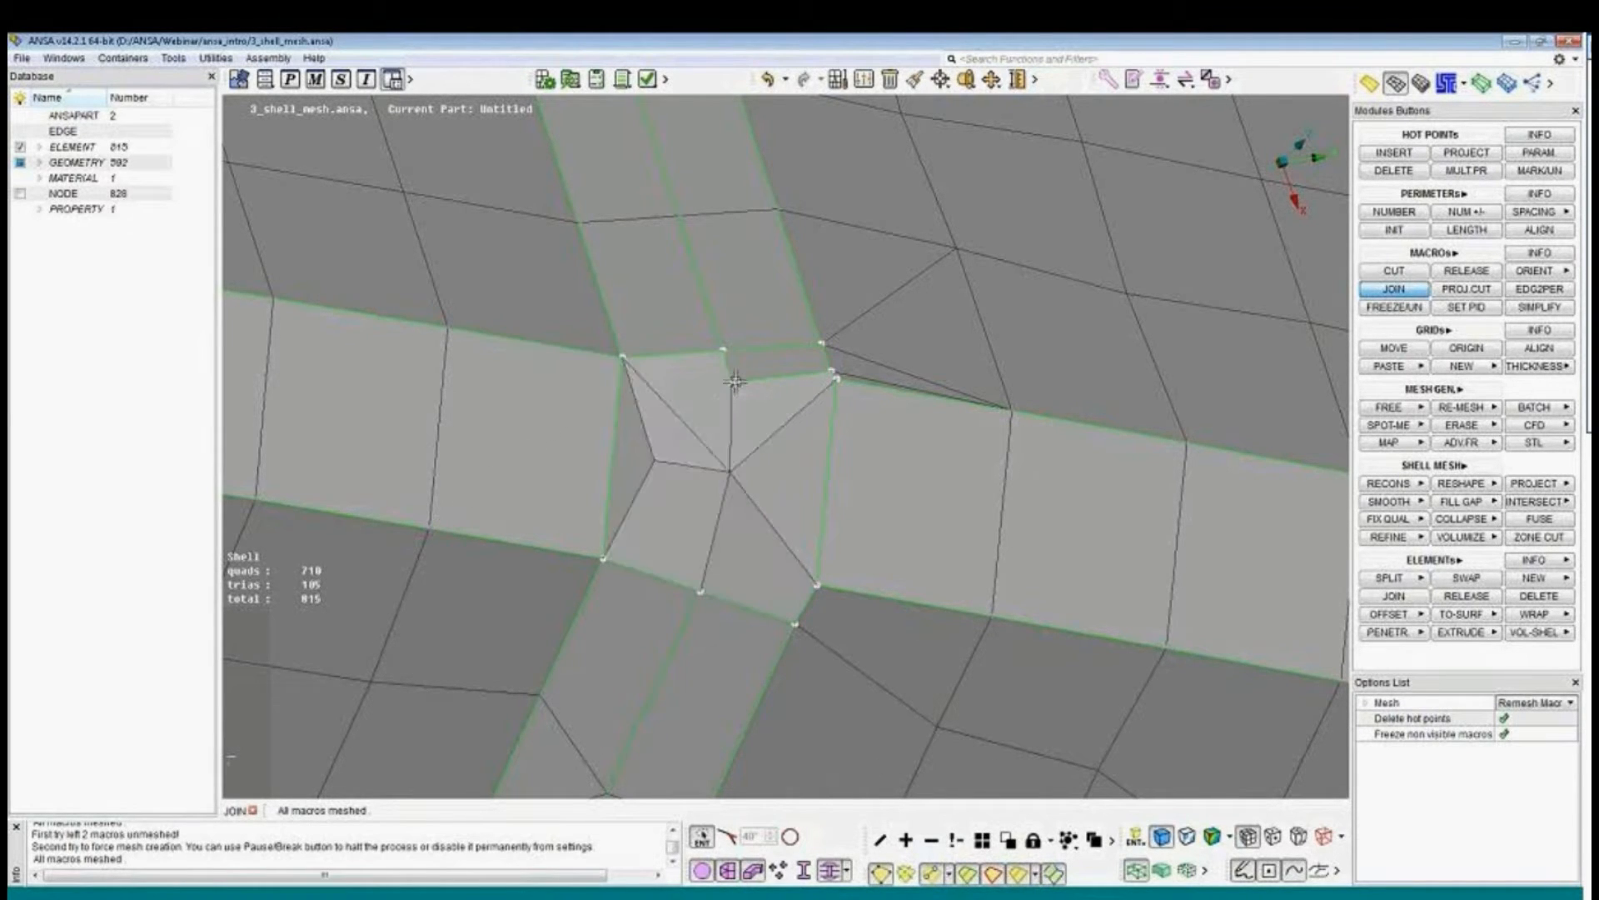
pyautogui.click(735, 374)
pyautogui.click(736, 349)
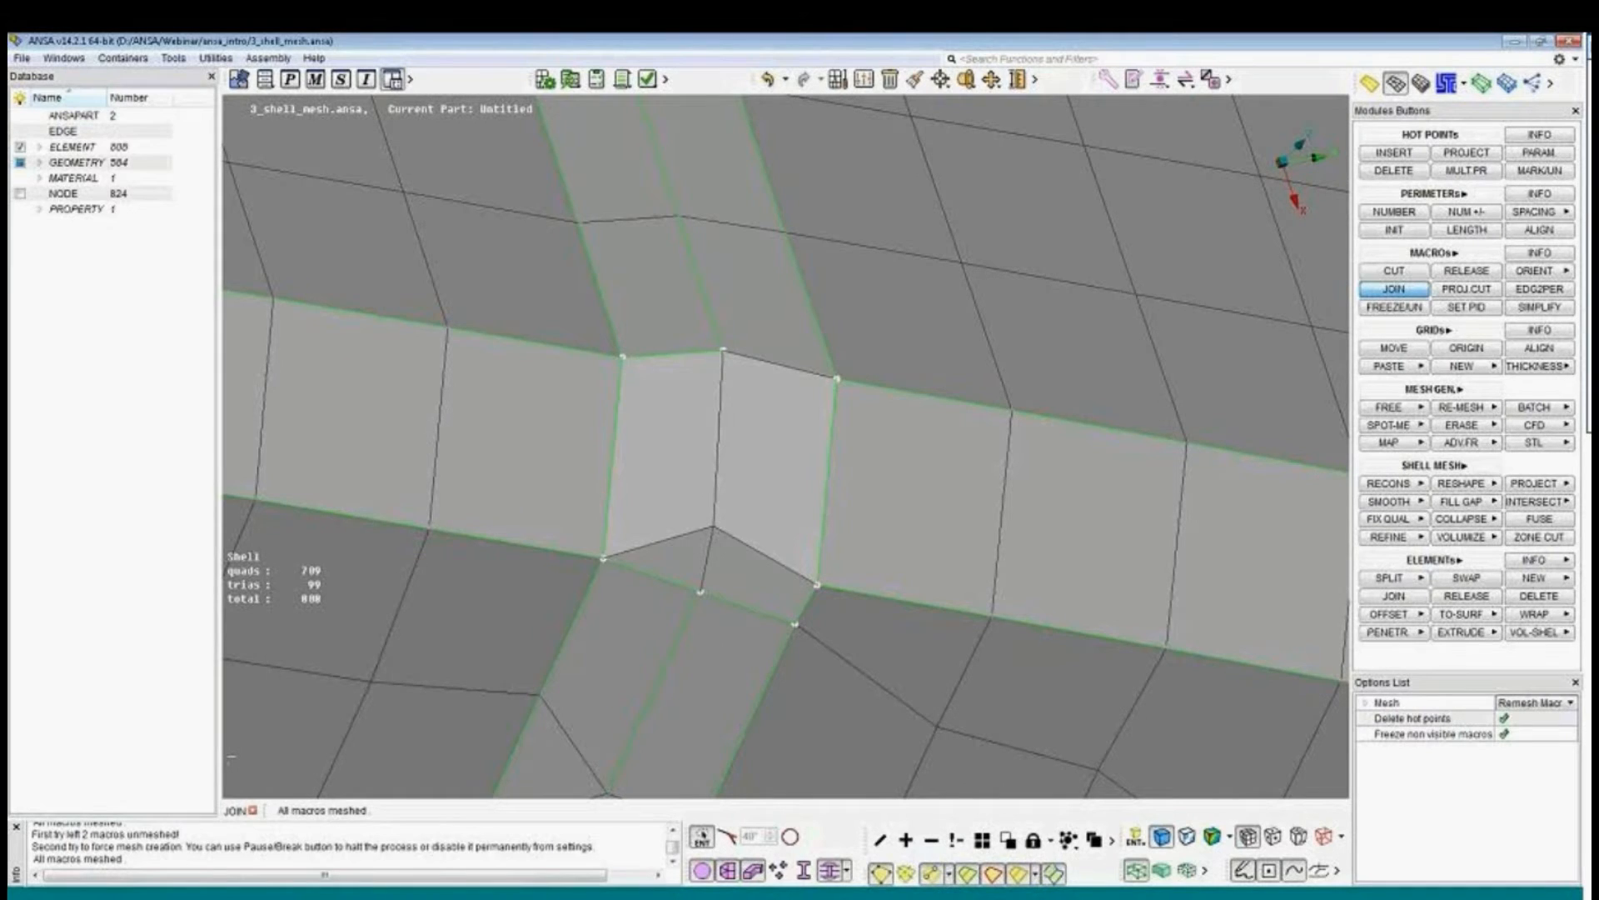
pyautogui.click(716, 337)
pyautogui.click(699, 566)
pyautogui.click(702, 571)
# Join the macros where the groove crosses the lower bend by removing the centre and narrow transverse perimeters there.
pyautogui.scroll(-5, 702, 571)
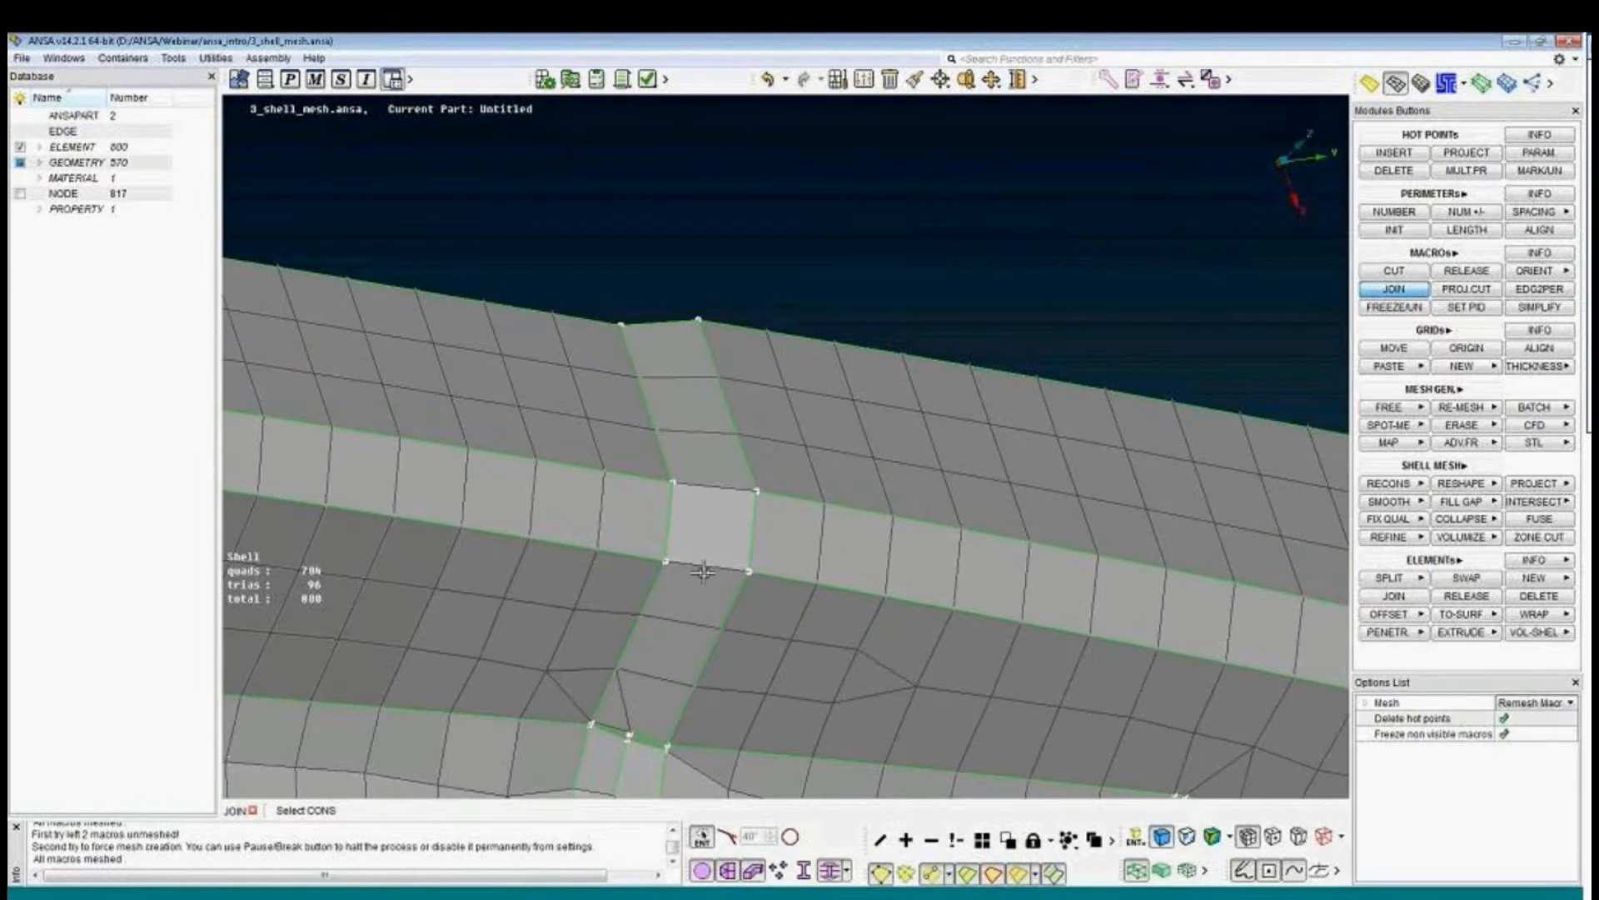
pyautogui.keyDown('ctrl'); pyautogui.moveTo(793, 253); pyautogui.dragTo(801, 231, button='middle'); pyautogui.keyUp('ctrl')
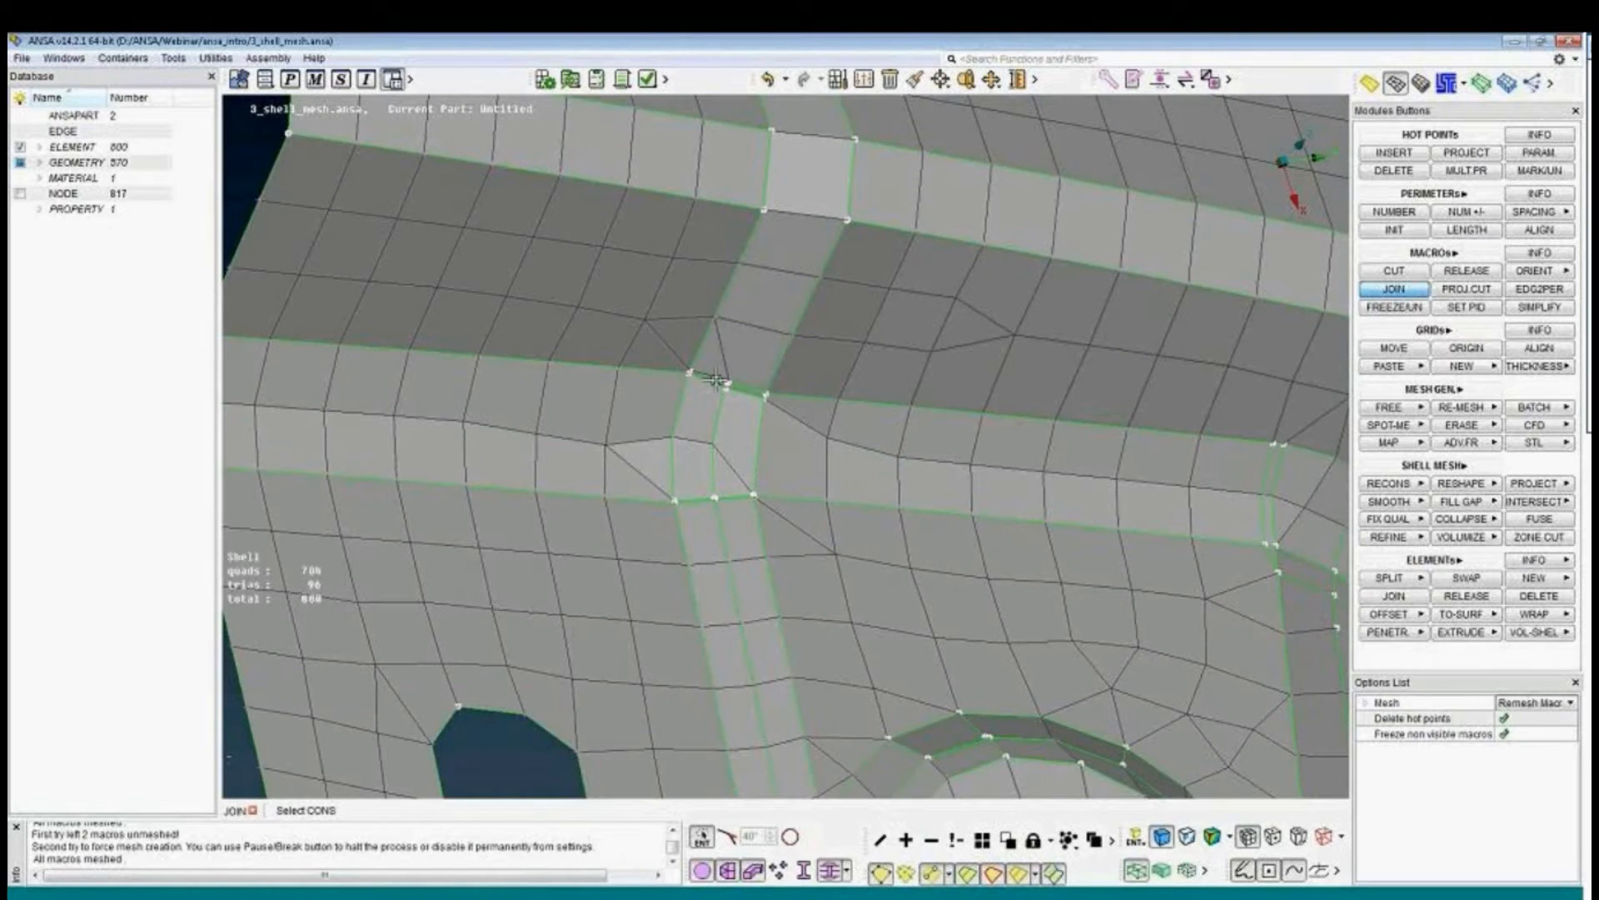
pyautogui.scroll(5, 720, 382)
pyautogui.click(750, 374)
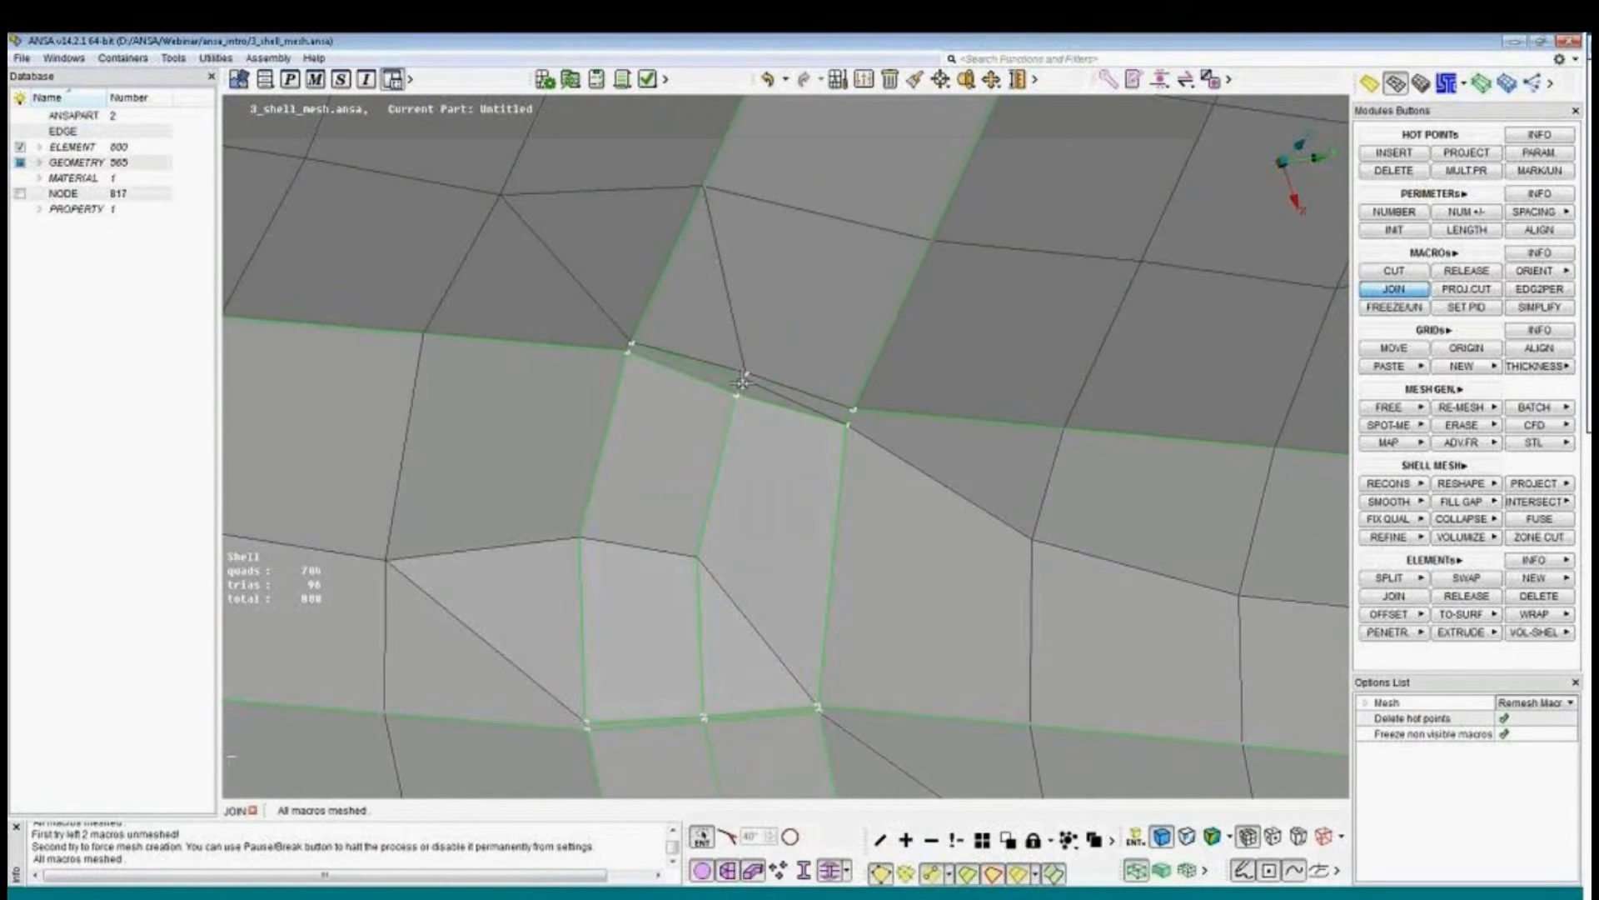
pyautogui.click(733, 385)
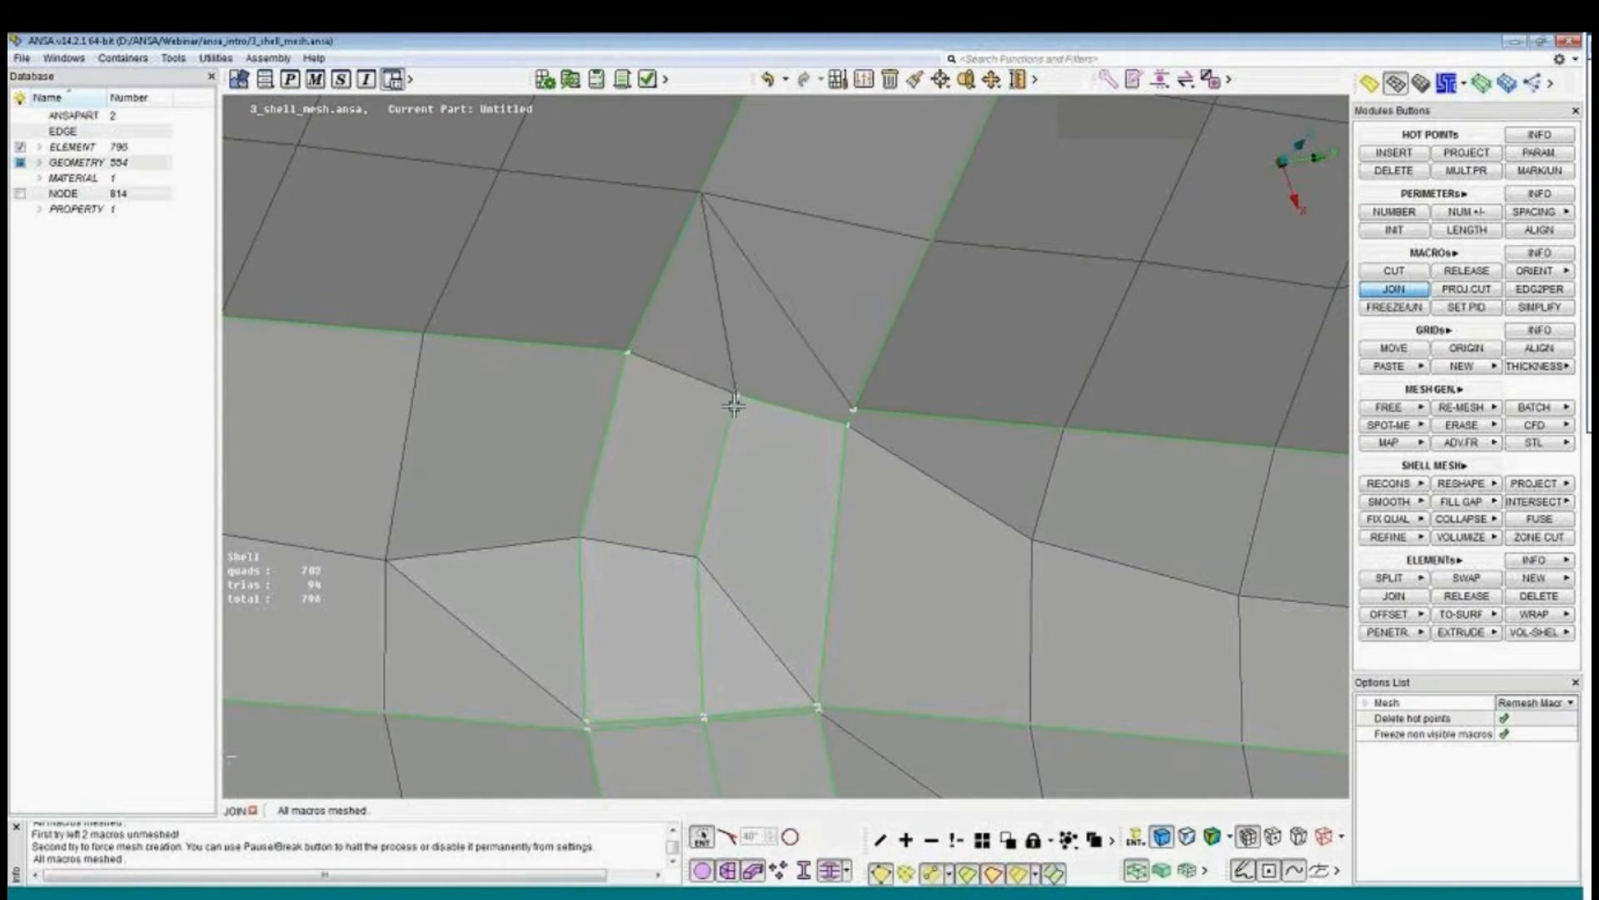
pyautogui.keyDown('ctrl'); pyautogui.moveTo(738, 709); pyautogui.dragTo(726, 382, button='middle'); pyautogui.keyUp('ctrl')
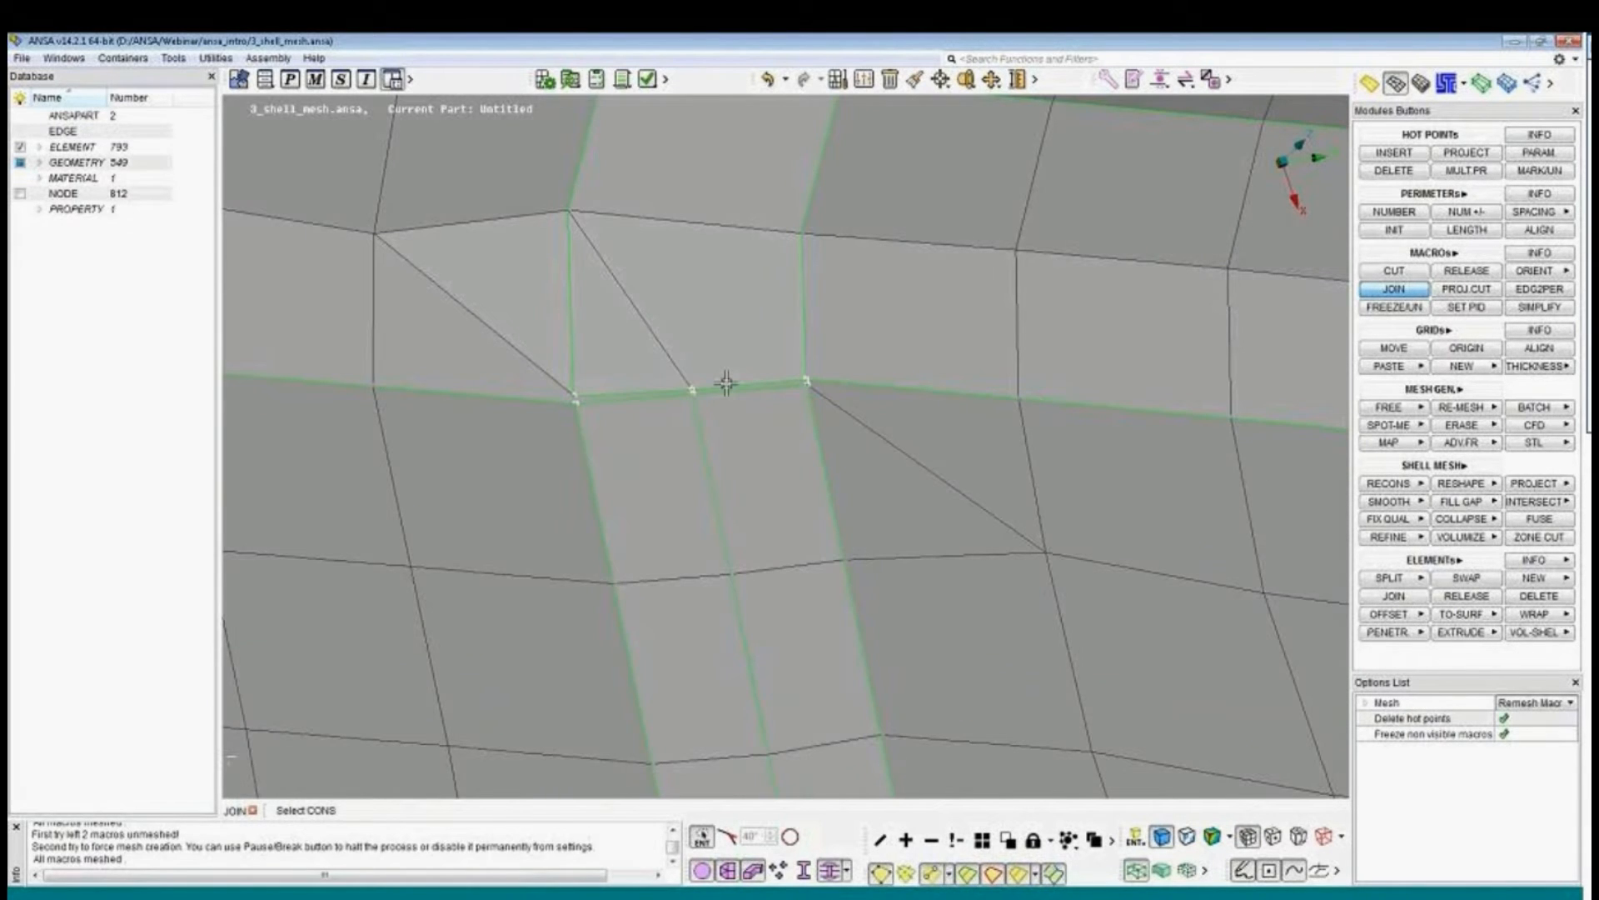
pyautogui.click(727, 385)
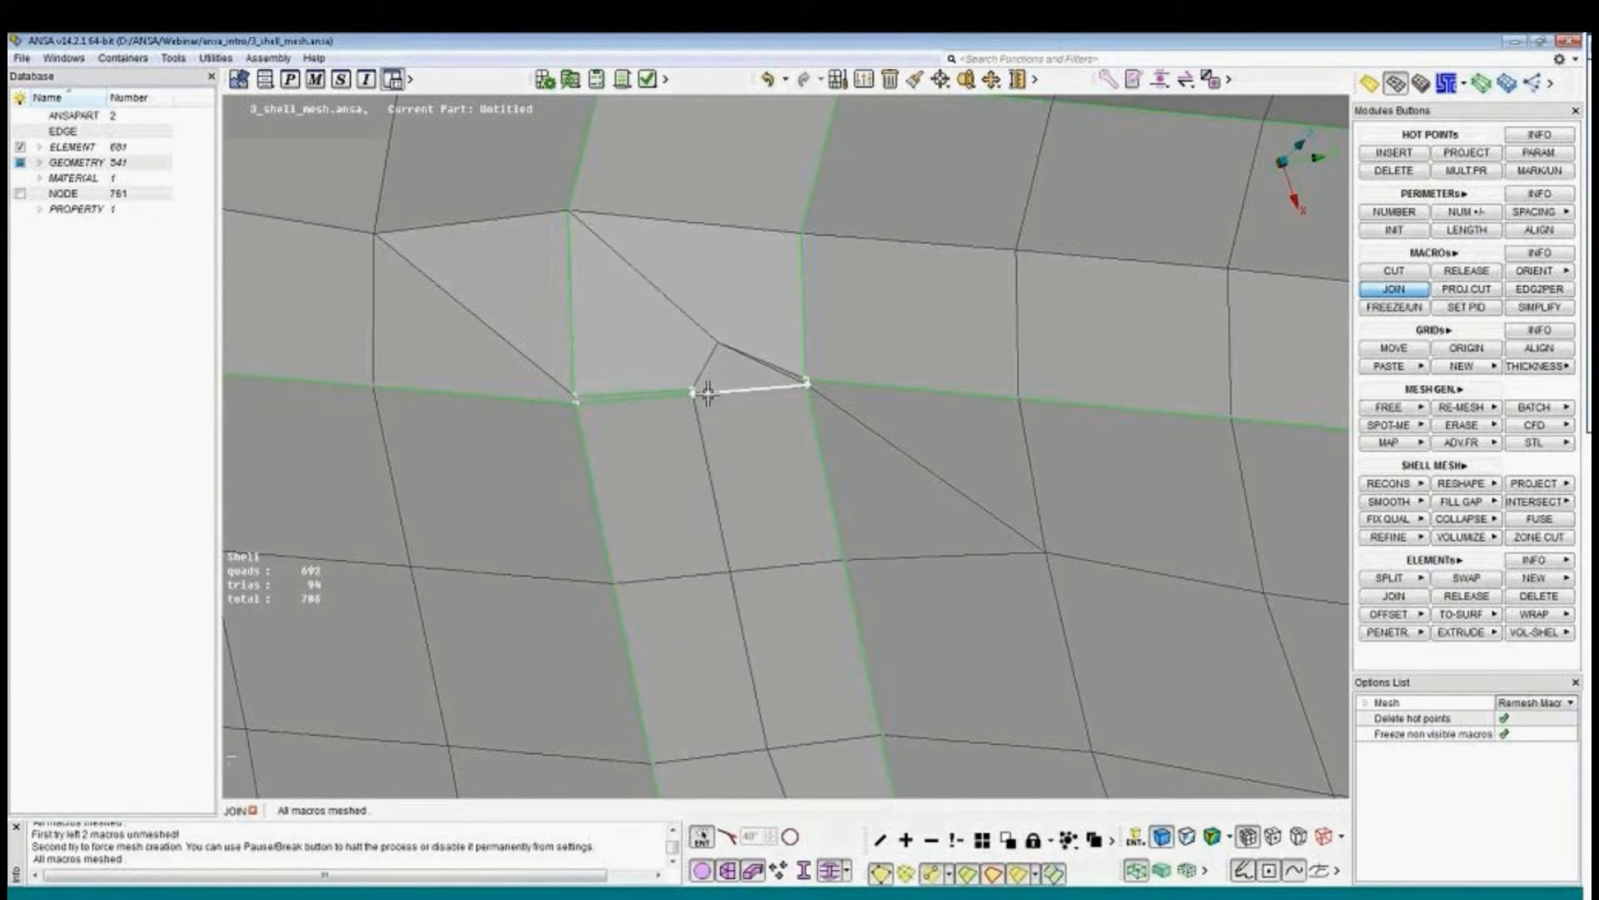
pyautogui.click(696, 395)
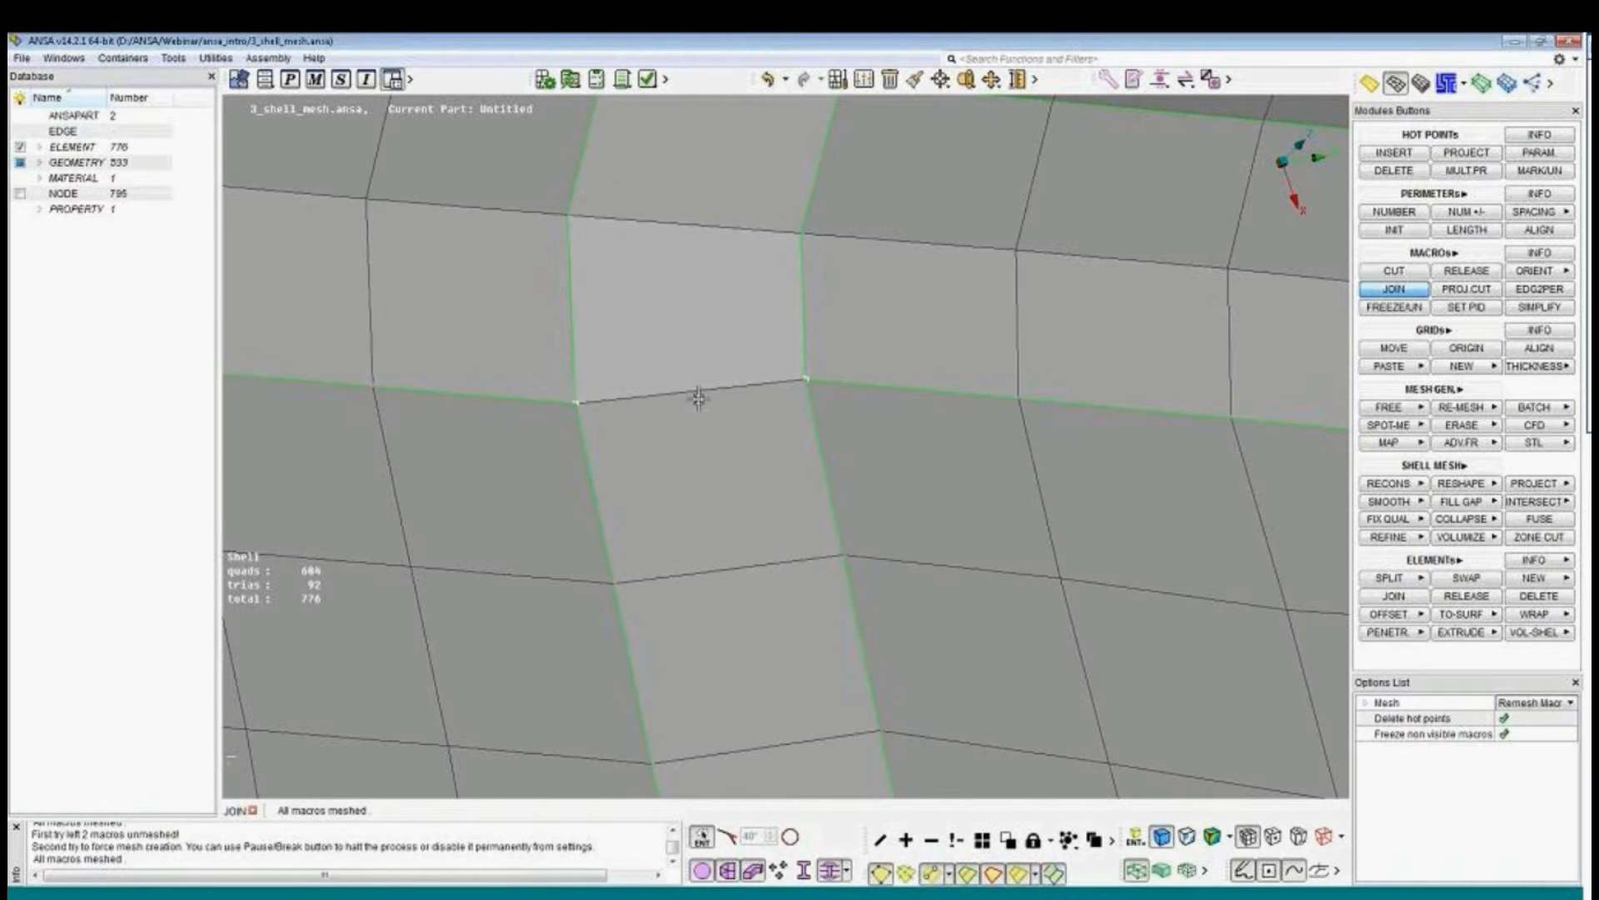
pyautogui.middleClick(699, 396)
# Inspect the underlying geometry of the joined groove in the topology module and return to the shell mesh module.
pyautogui.scroll(-4, 711, 341)
pyautogui.keyDown('ctrl'); pyautogui.moveTo(713, 504); pyautogui.dragTo(707, 654, button='middle'); pyautogui.keyUp('ctrl')
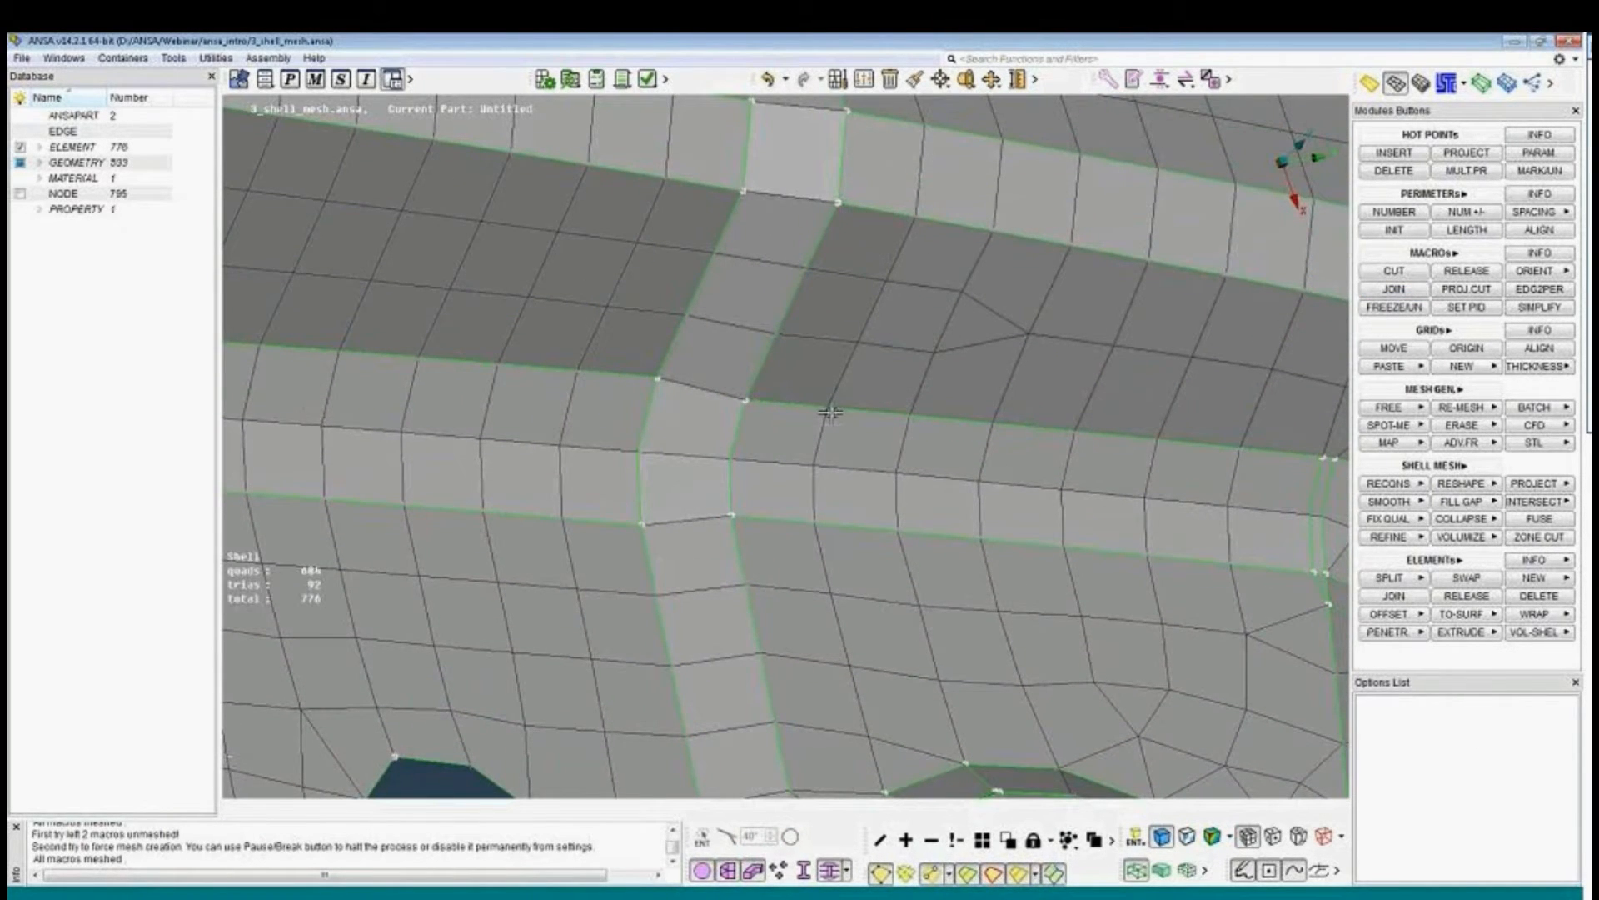
pyautogui.click(1370, 84)
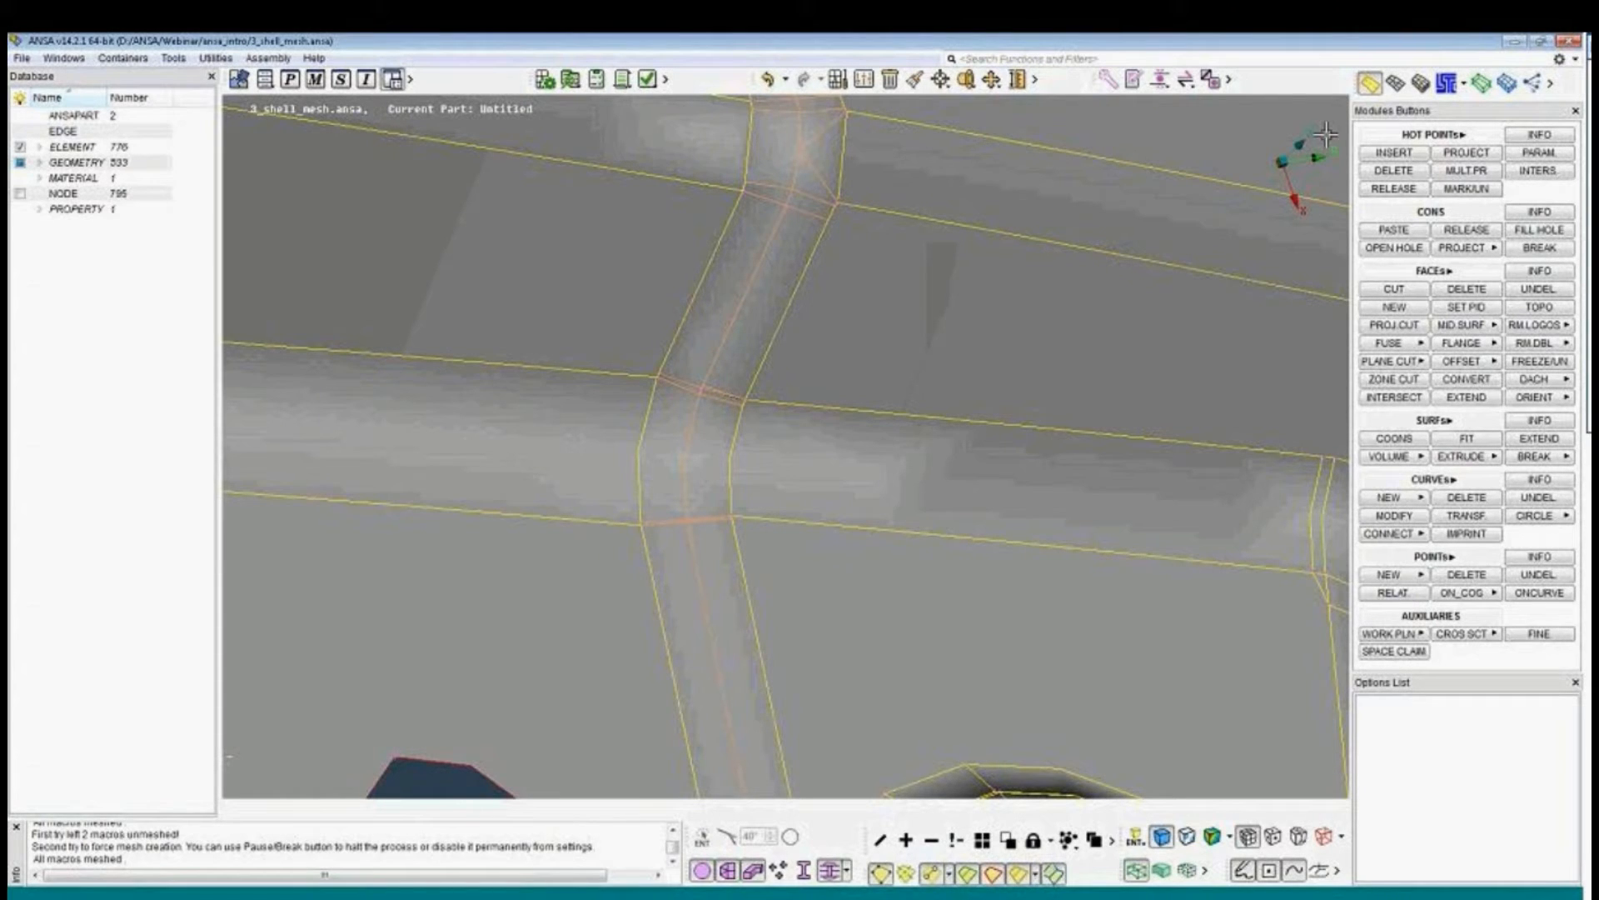
pyautogui.click(1395, 84)
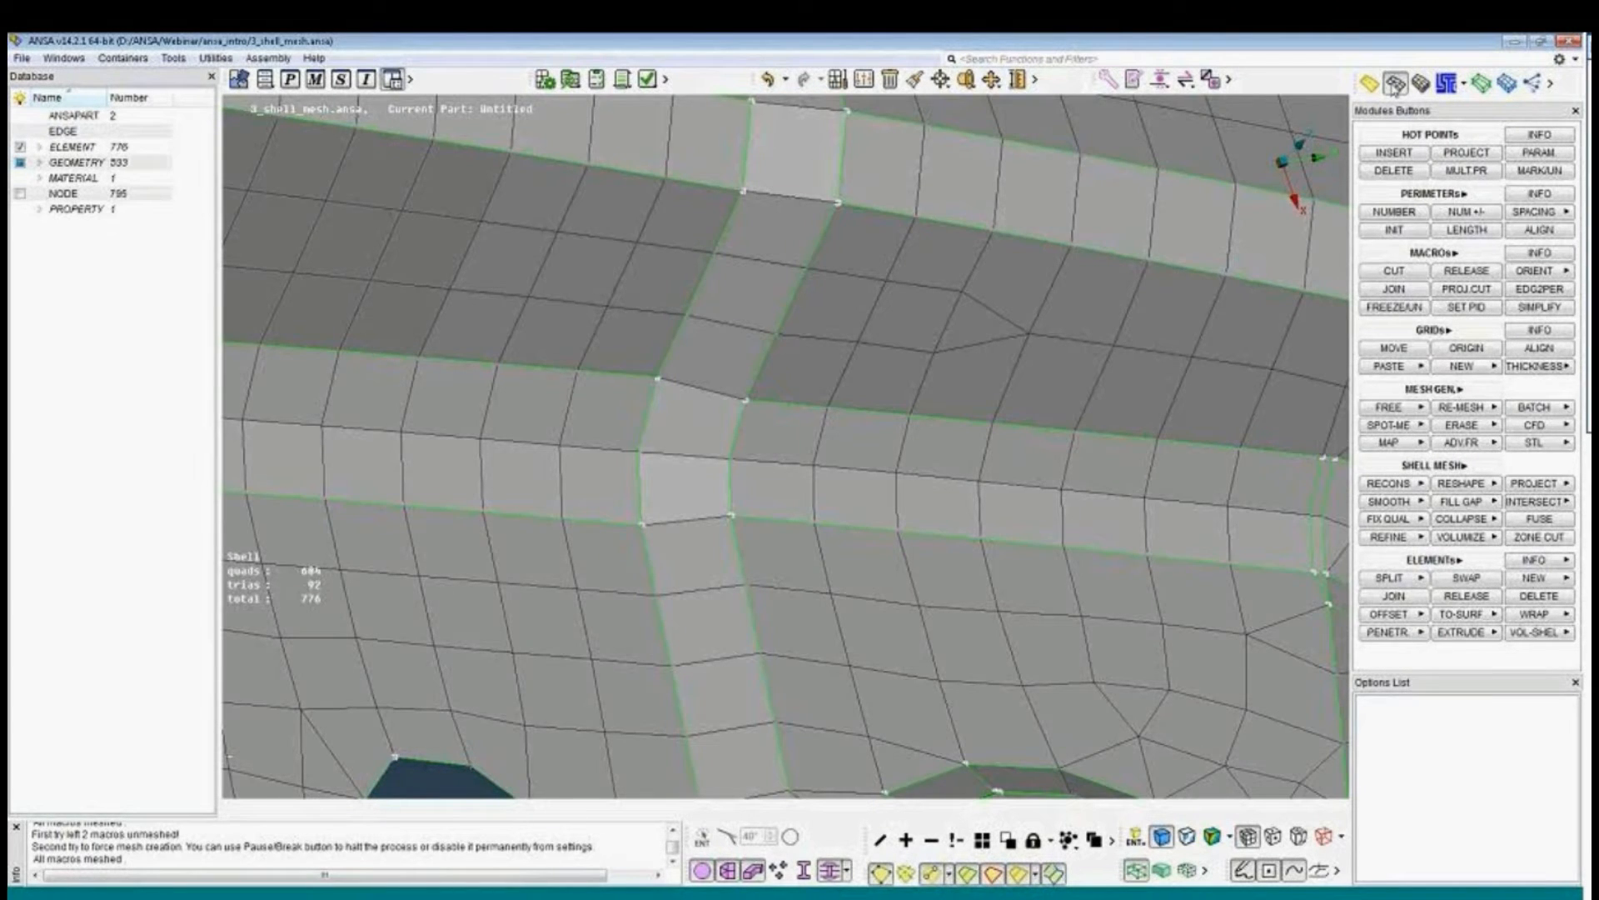
# Release the joined centre perimeter of the groove between the upper and lower bends, remeshing the macros.
pyautogui.click(1466, 271)
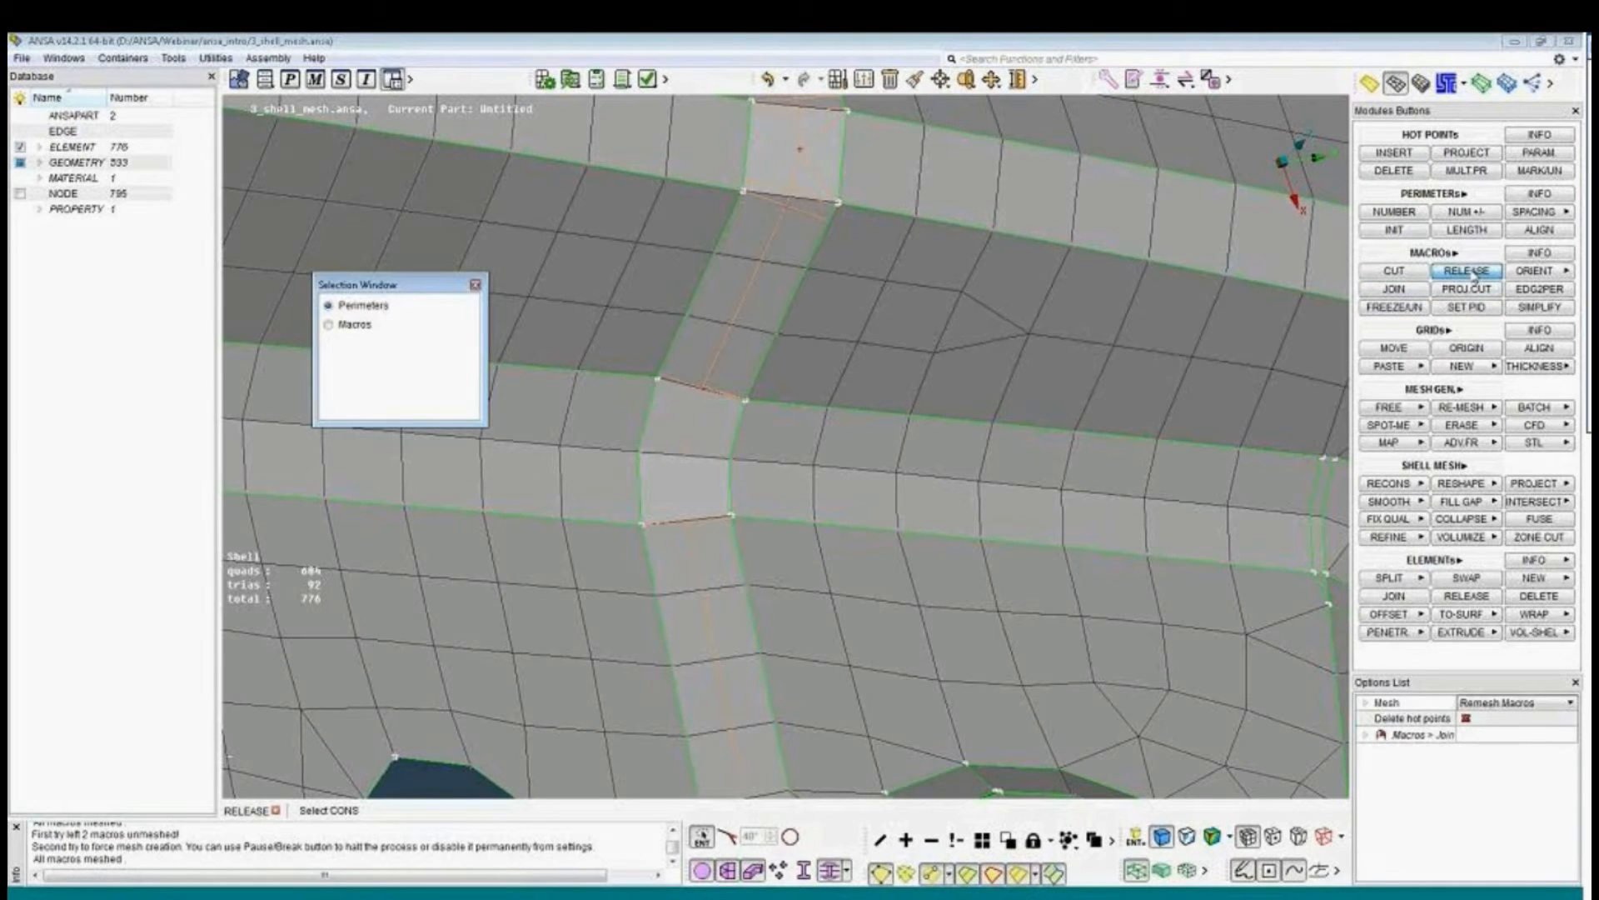
pyautogui.click(752, 278)
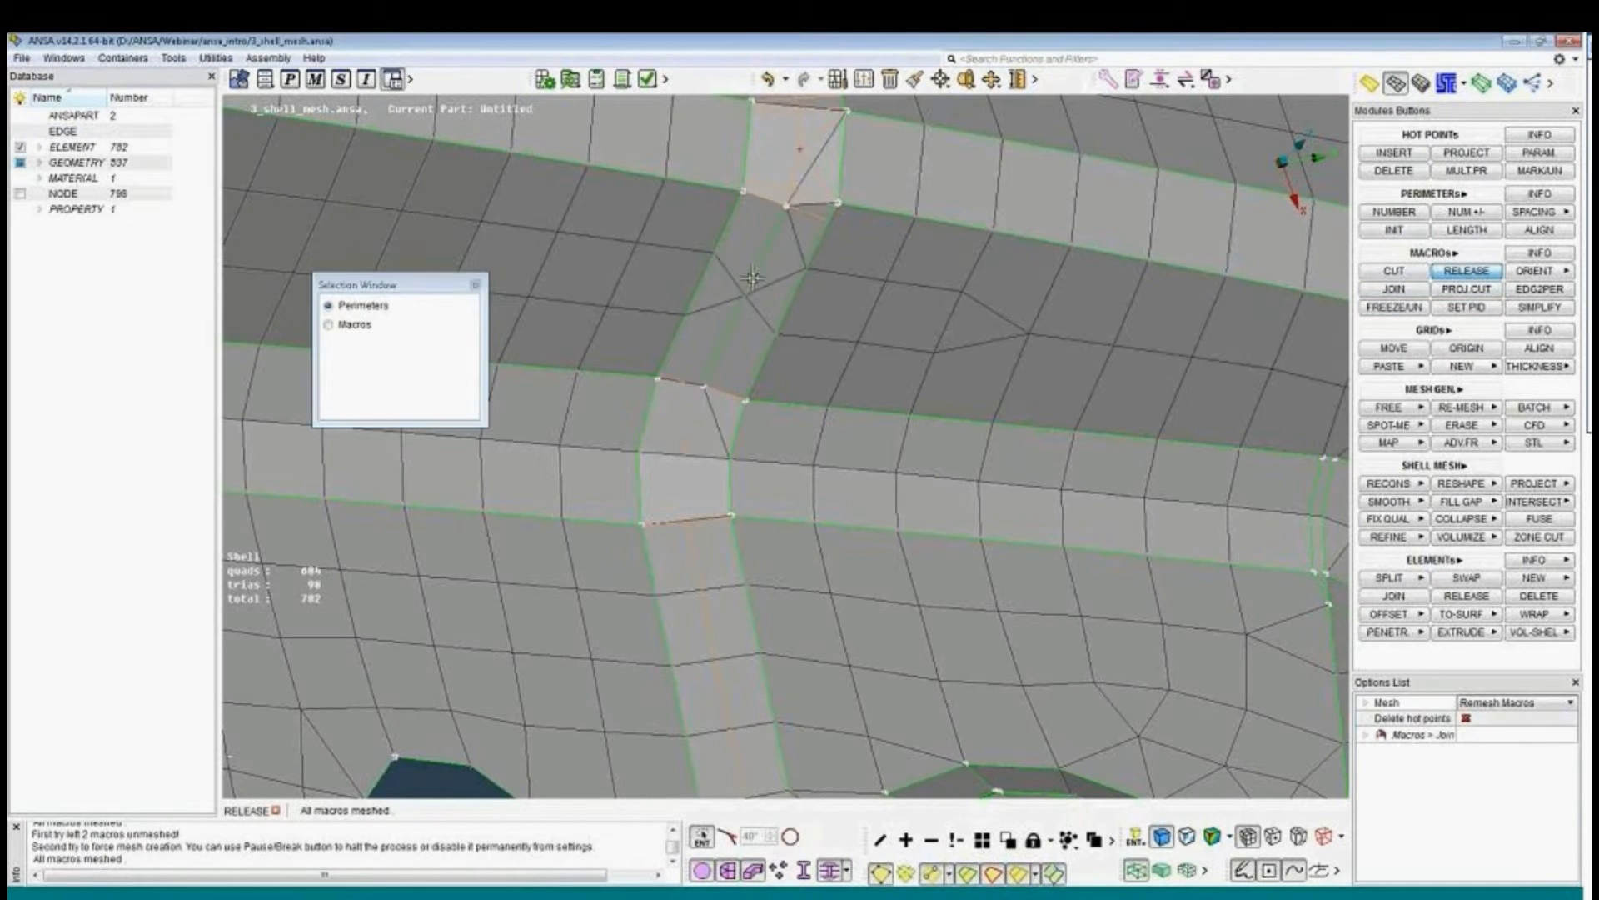
pyautogui.middleClick(763, 310)
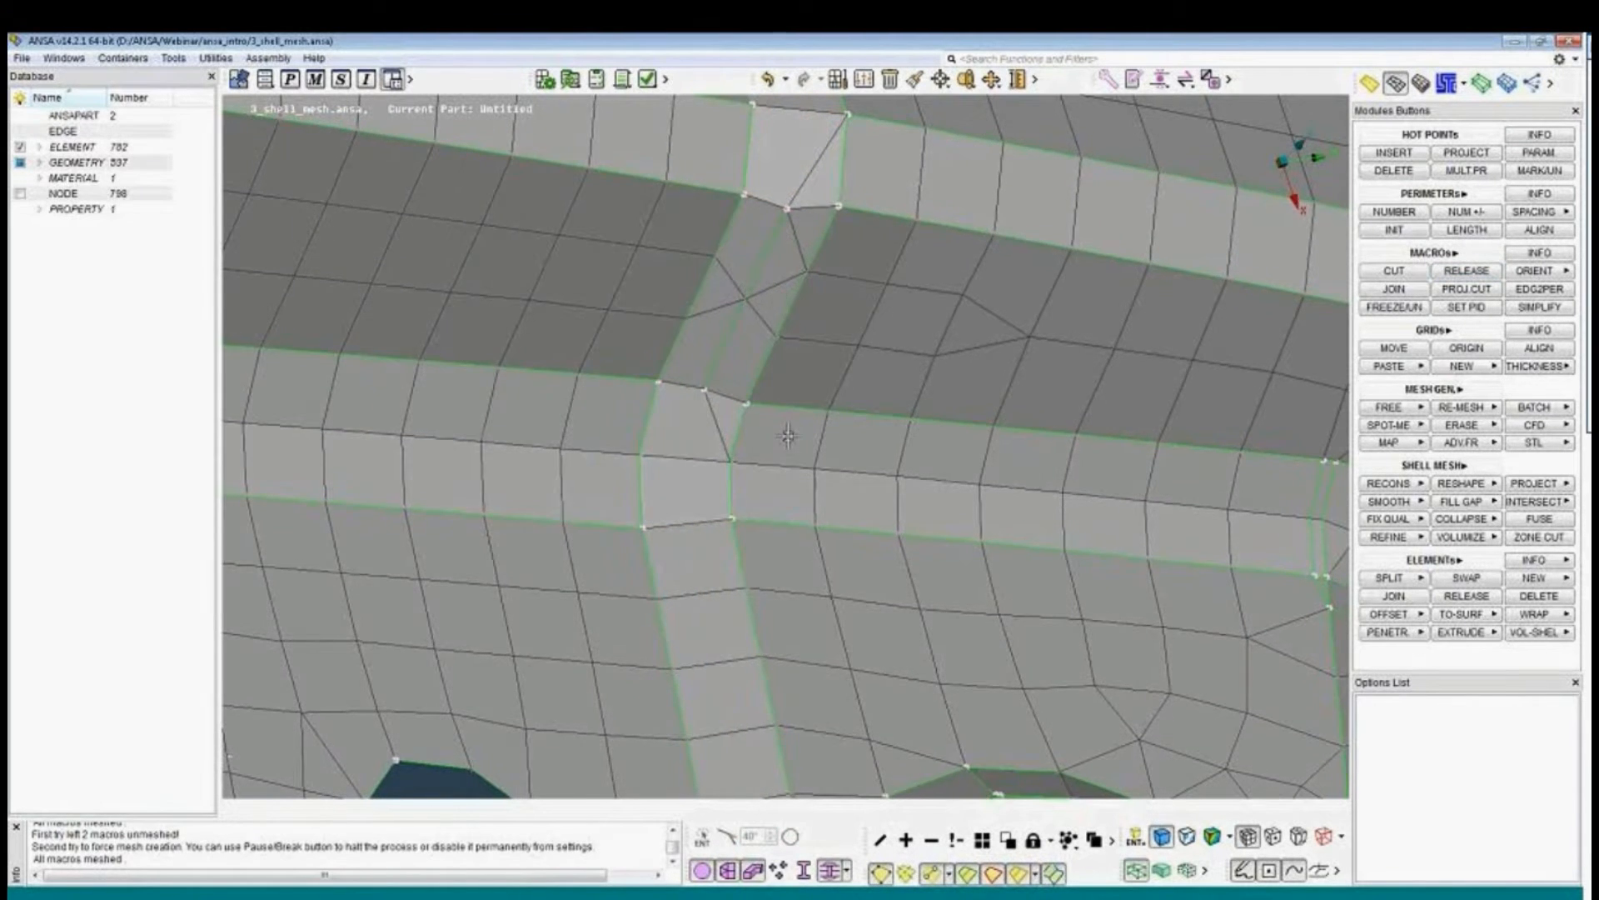
# Join the groove macros again by removing the centre perimeter between the upper and lower bends.
pyautogui.keyDown('ctrl'); pyautogui.moveTo(792, 185); pyautogui.dragTo(790, 368, button='middle'); pyautogui.keyUp('ctrl')
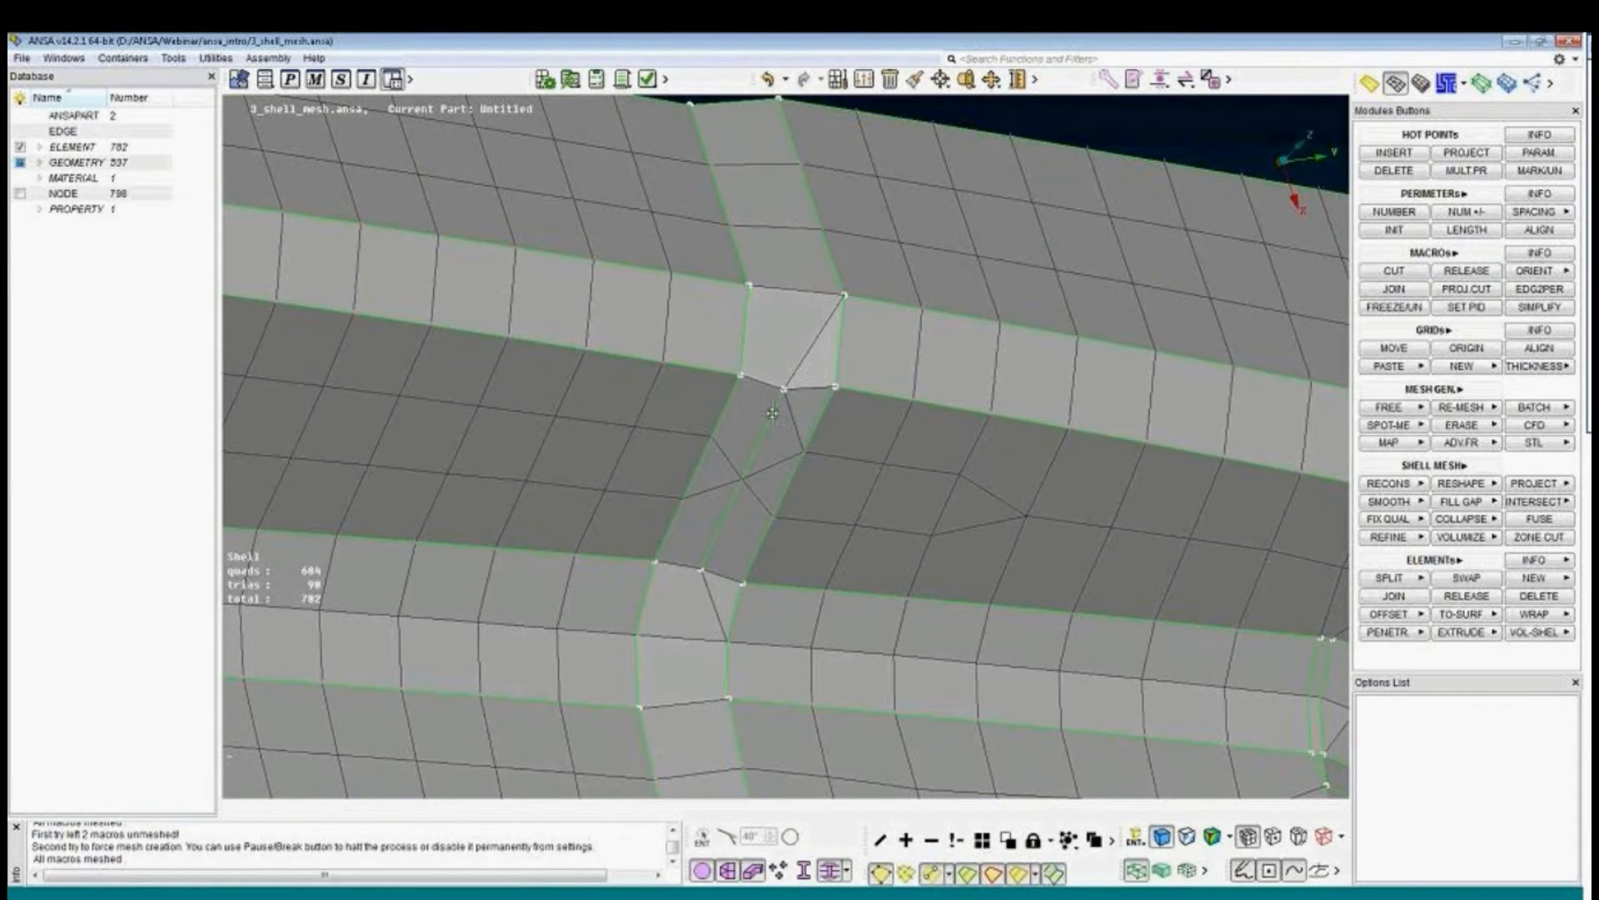
pyautogui.click(1401, 291)
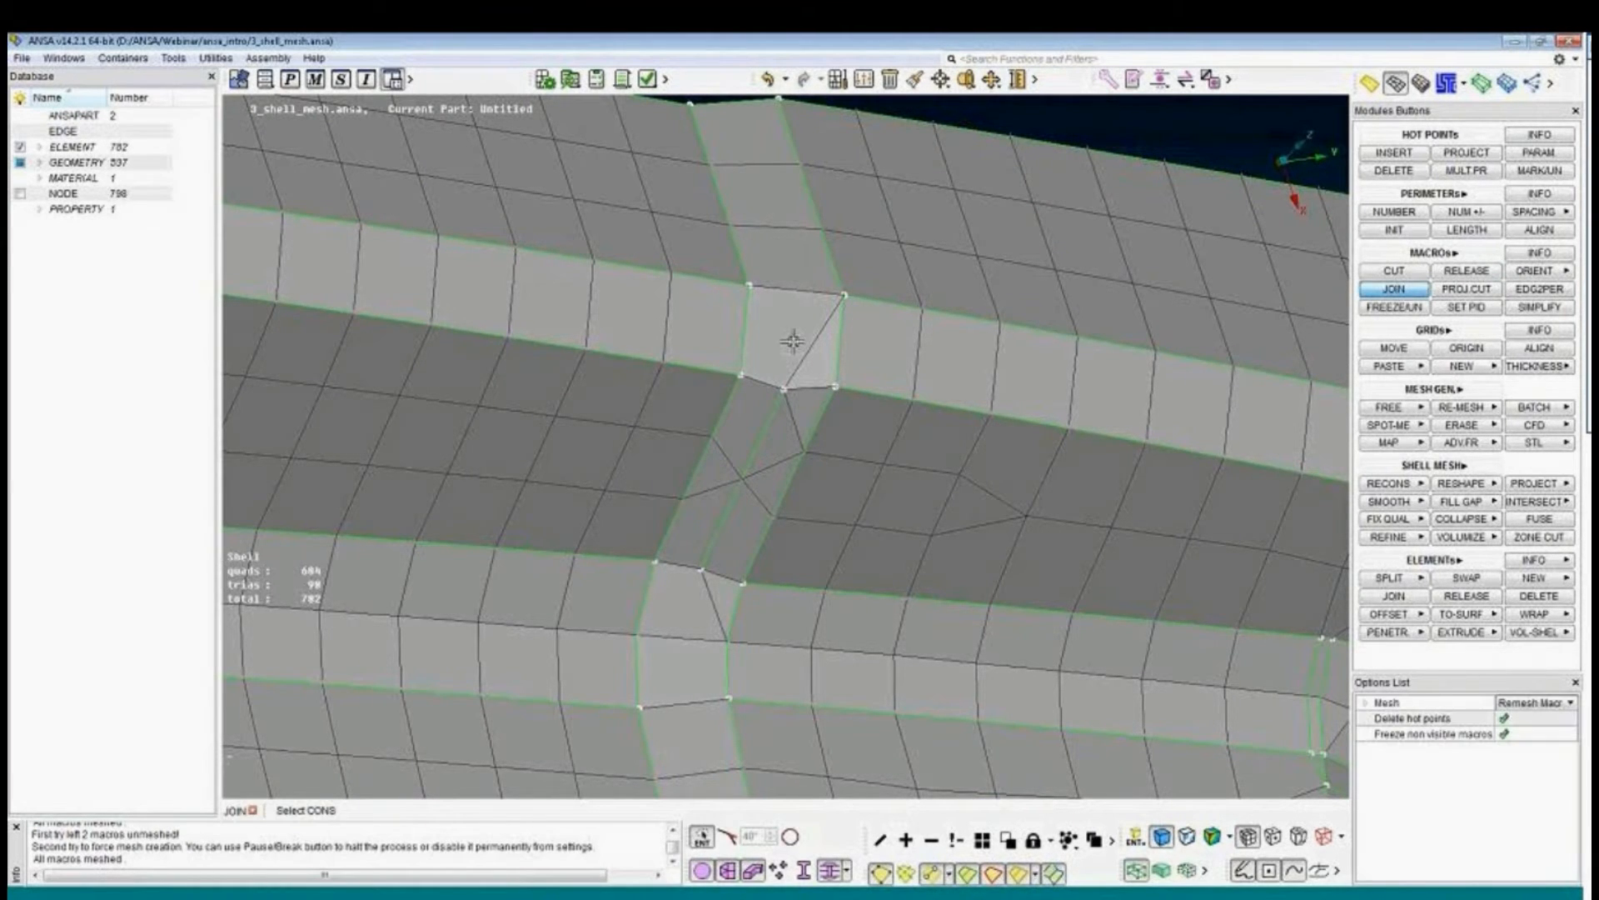
pyautogui.click(776, 422)
# Join the groove macros along the lower flange wall and its two bends by removing the centre-line and narrow transverse perimeters.
pyautogui.scroll(-4, 774, 428)
pyautogui.keyDown('ctrl'); pyautogui.moveTo(799, 787); pyautogui.dragTo(778, 580, button='middle'); pyautogui.keyUp('ctrl')
pyautogui.keyDown('ctrl'); pyautogui.moveTo(781, 579); pyautogui.dragTo(799, 696); pyautogui.keyUp('ctrl')
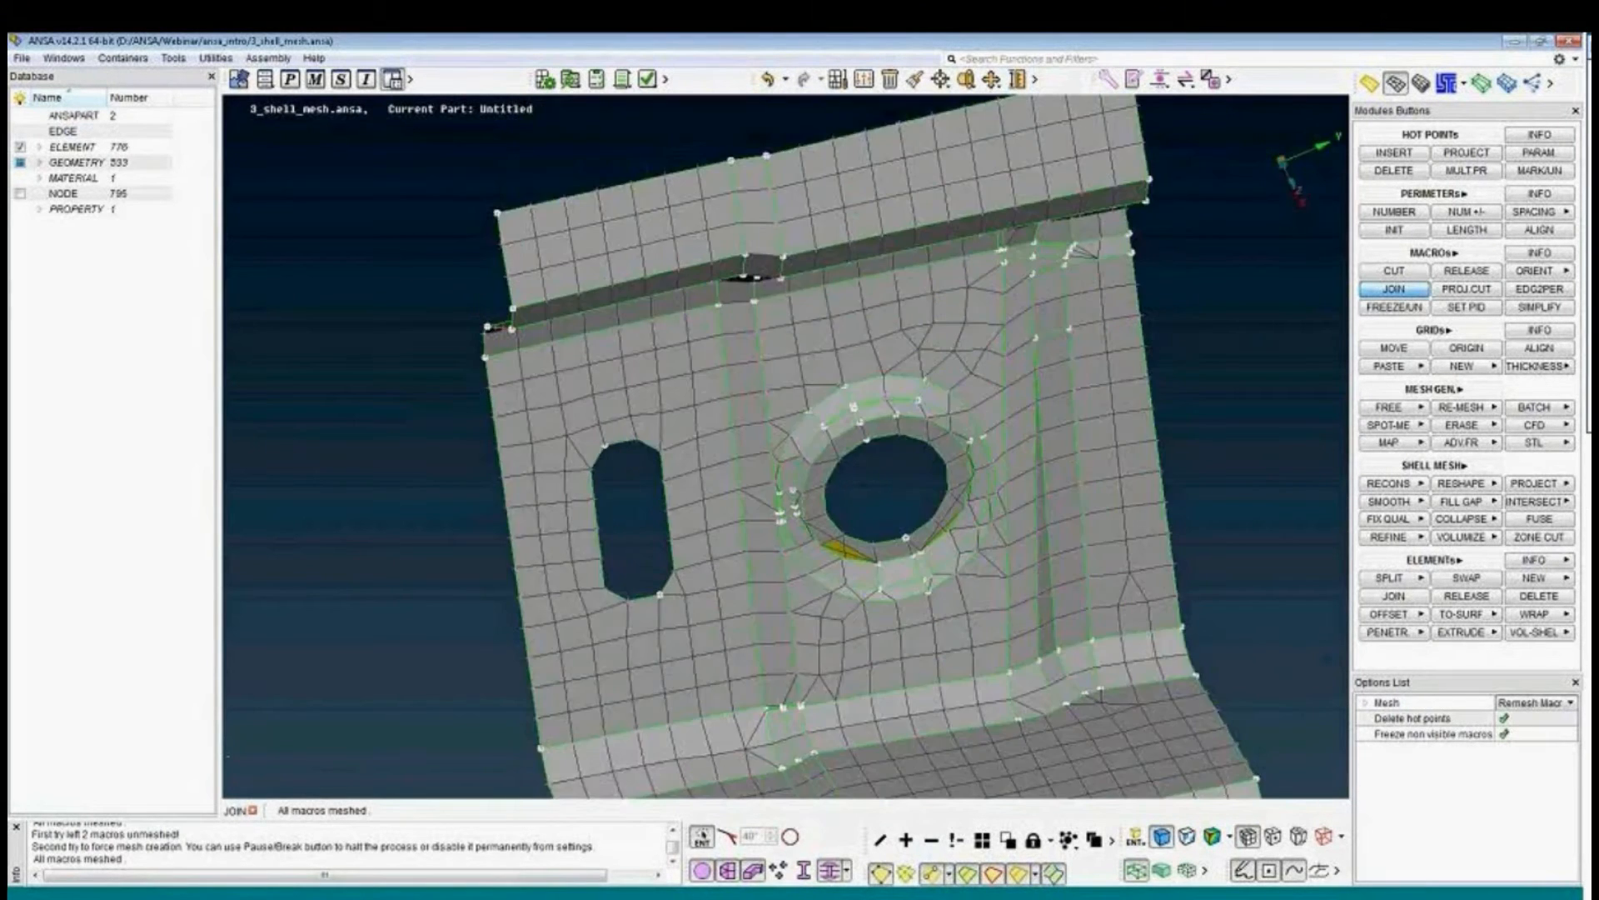
pyautogui.keyDown('ctrl'); pyautogui.moveTo(778, 711); pyautogui.dragTo(731, 401, button='middle'); pyautogui.keyUp('ctrl')
pyautogui.keyDown('ctrl'); pyautogui.moveTo(731, 400); pyautogui.dragTo(737, 436); pyautogui.keyUp('ctrl')
pyautogui.scroll(5, 738, 436)
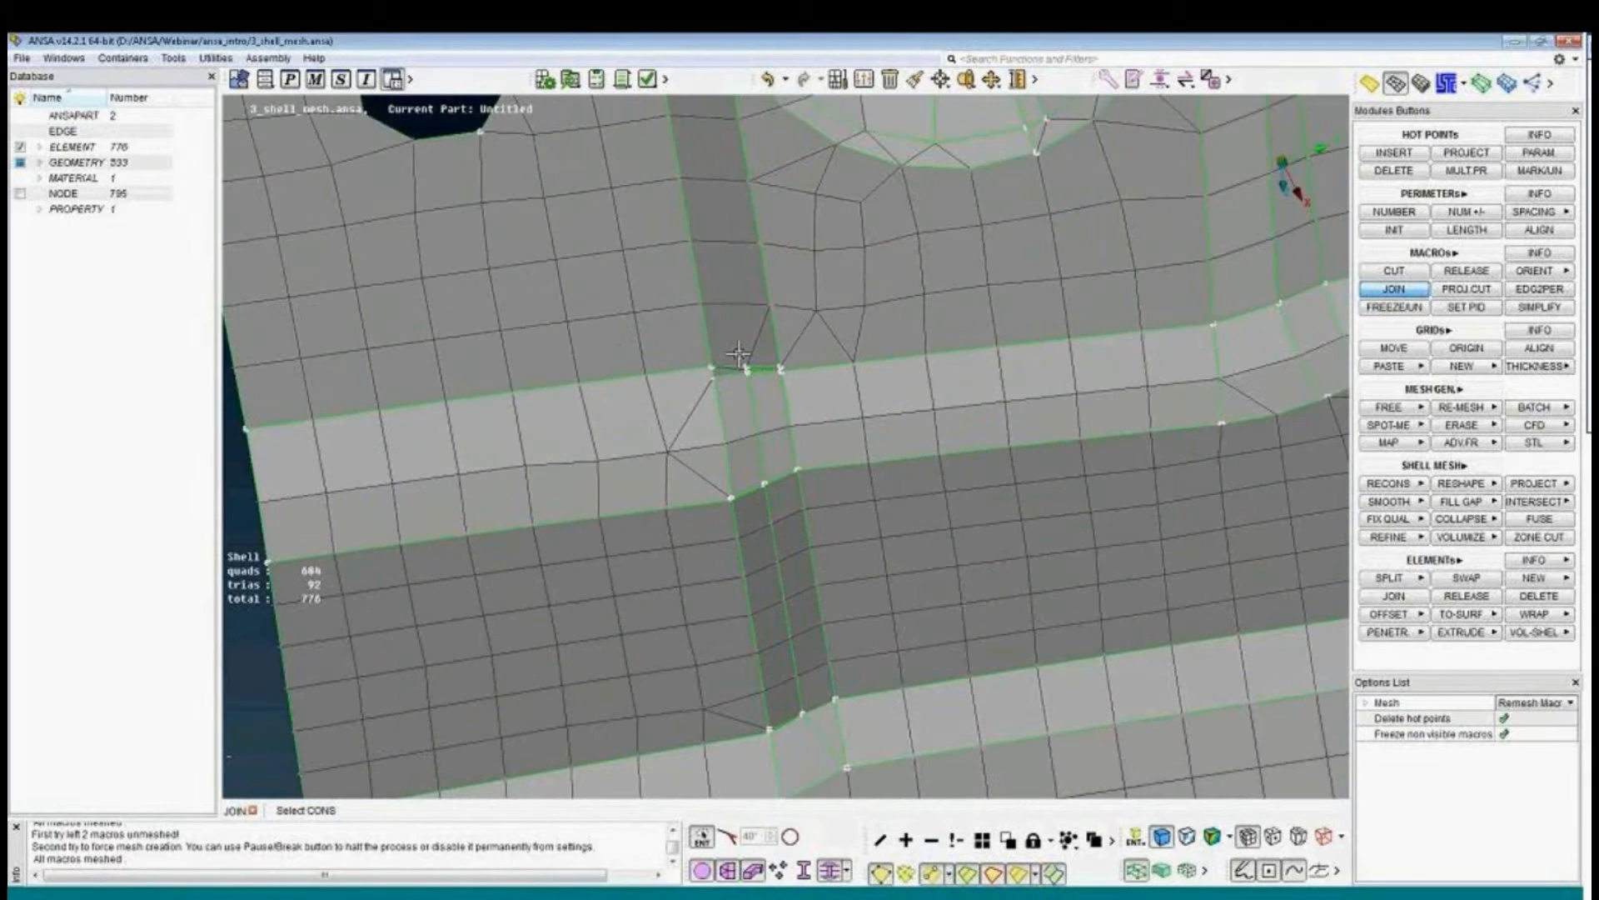
pyautogui.moveTo(773, 503); pyautogui.dragTo(773, 506)
pyautogui.middleClick(796, 592)
pyautogui.keyDown('ctrl'); pyautogui.moveTo(796, 592); pyautogui.dragTo(778, 339, button='middle'); pyautogui.keyUp('ctrl')
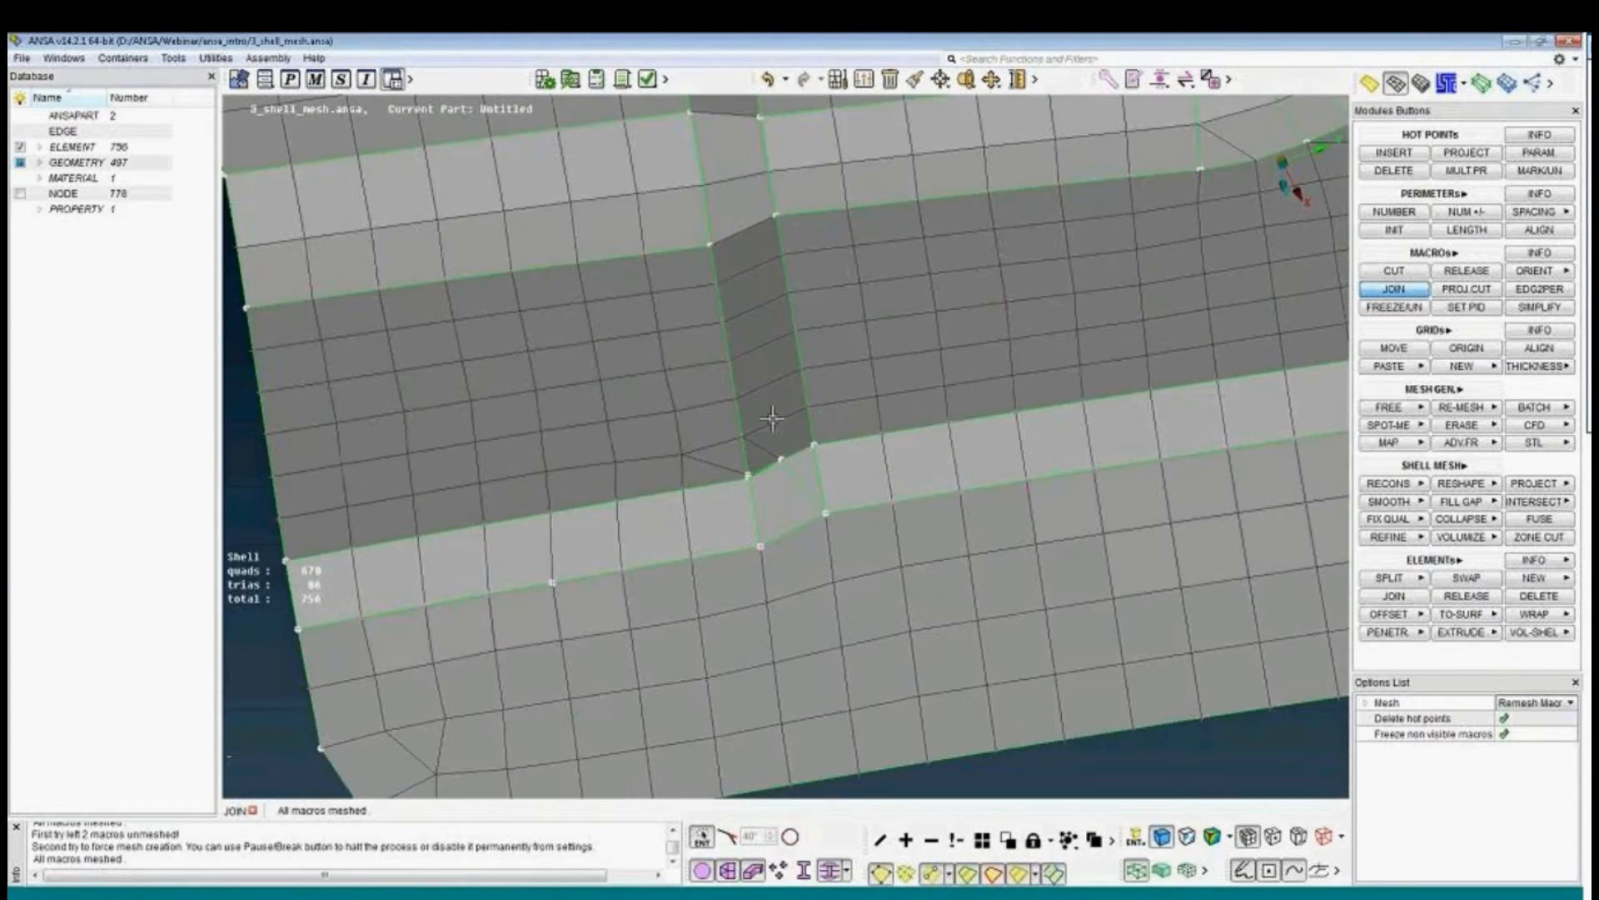
pyautogui.click(792, 467)
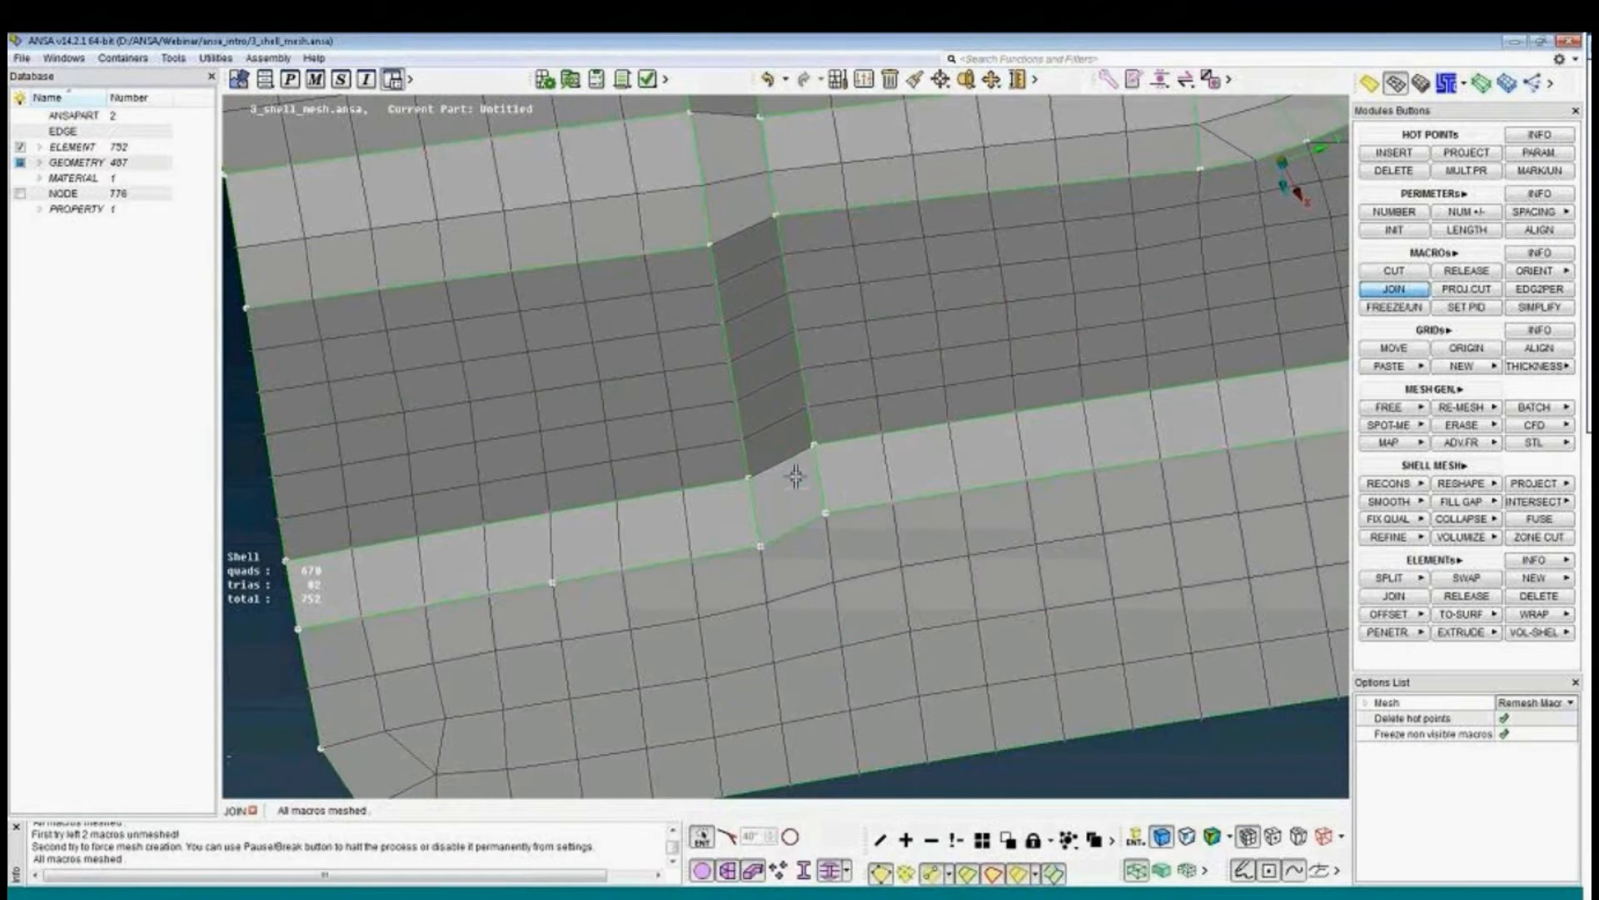
pyautogui.middleClick(795, 476)
# Move the column of nodes beside the slotted hole along the surface, towards the hole.
pyautogui.scroll(-5, 795, 475)
pyautogui.keyDown('ctrl'); pyautogui.moveTo(796, 475); pyautogui.dragTo(817, 364); pyautogui.keyUp('ctrl')
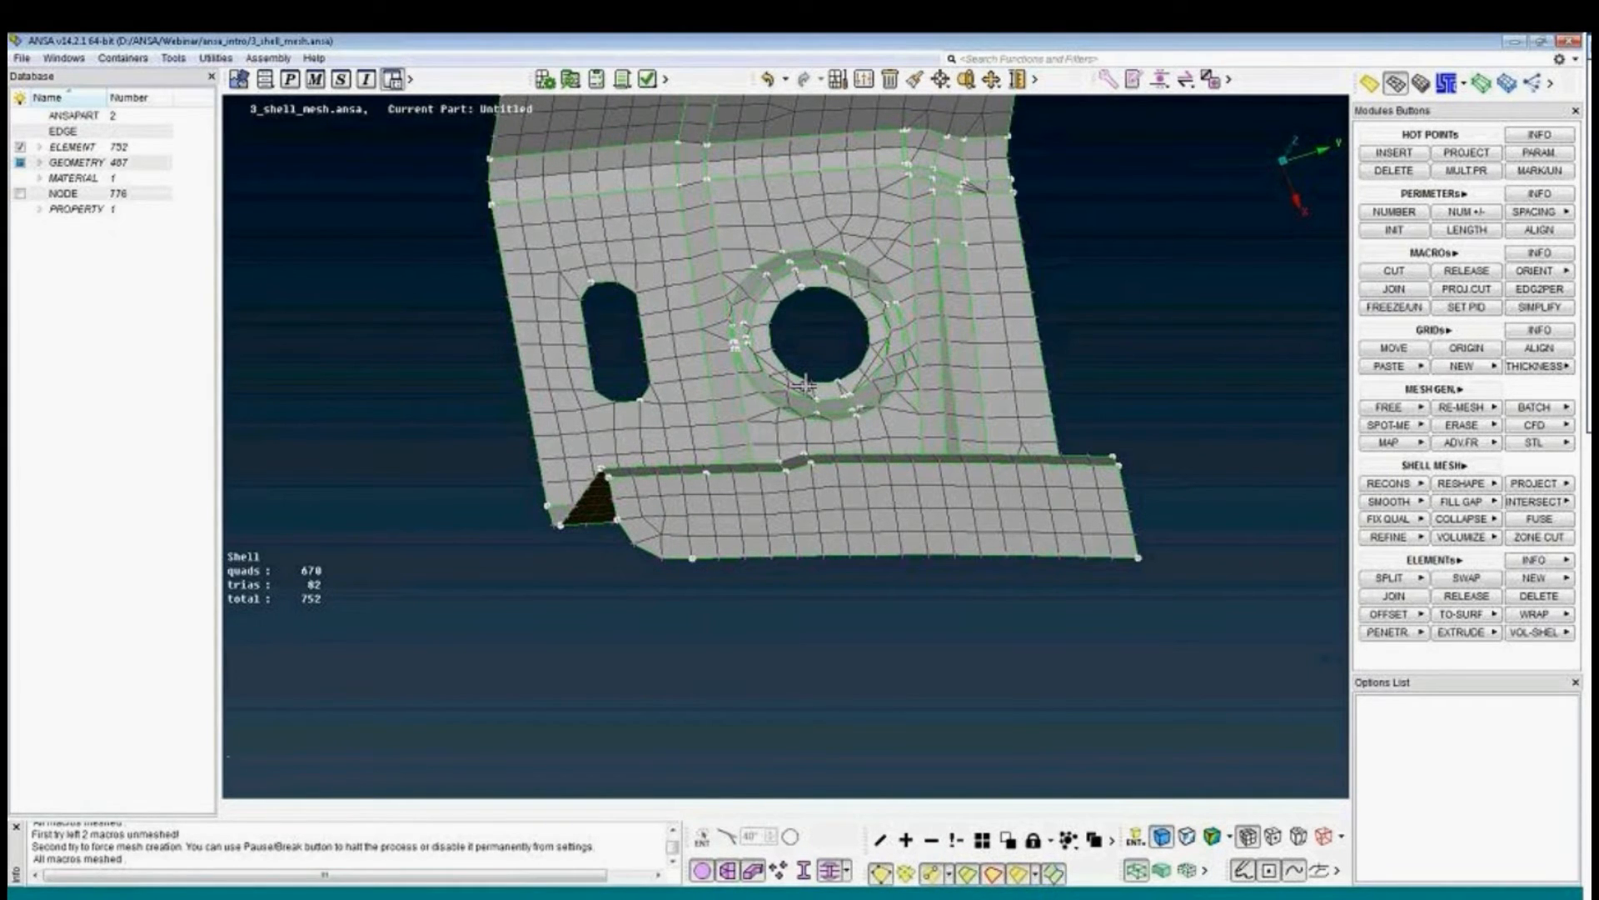
pyautogui.keyDown('ctrl'); pyautogui.moveTo(572, 305); pyautogui.dragTo(683, 354, button='middle'); pyautogui.keyUp('ctrl')
pyautogui.scroll(5, 683, 353)
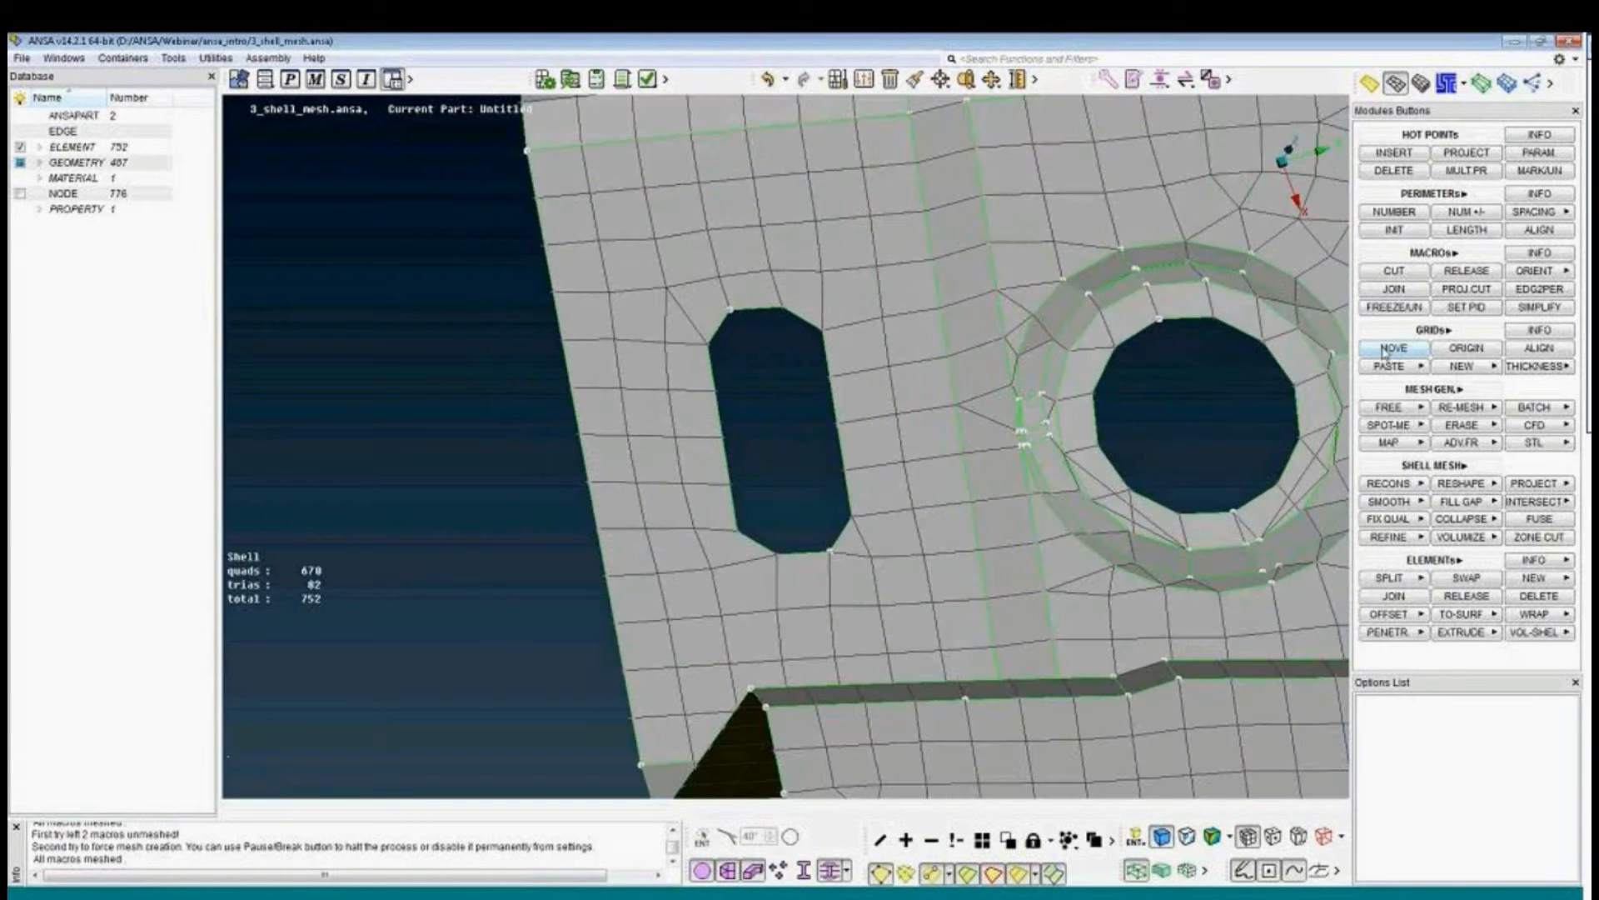
pyautogui.click(1407, 348)
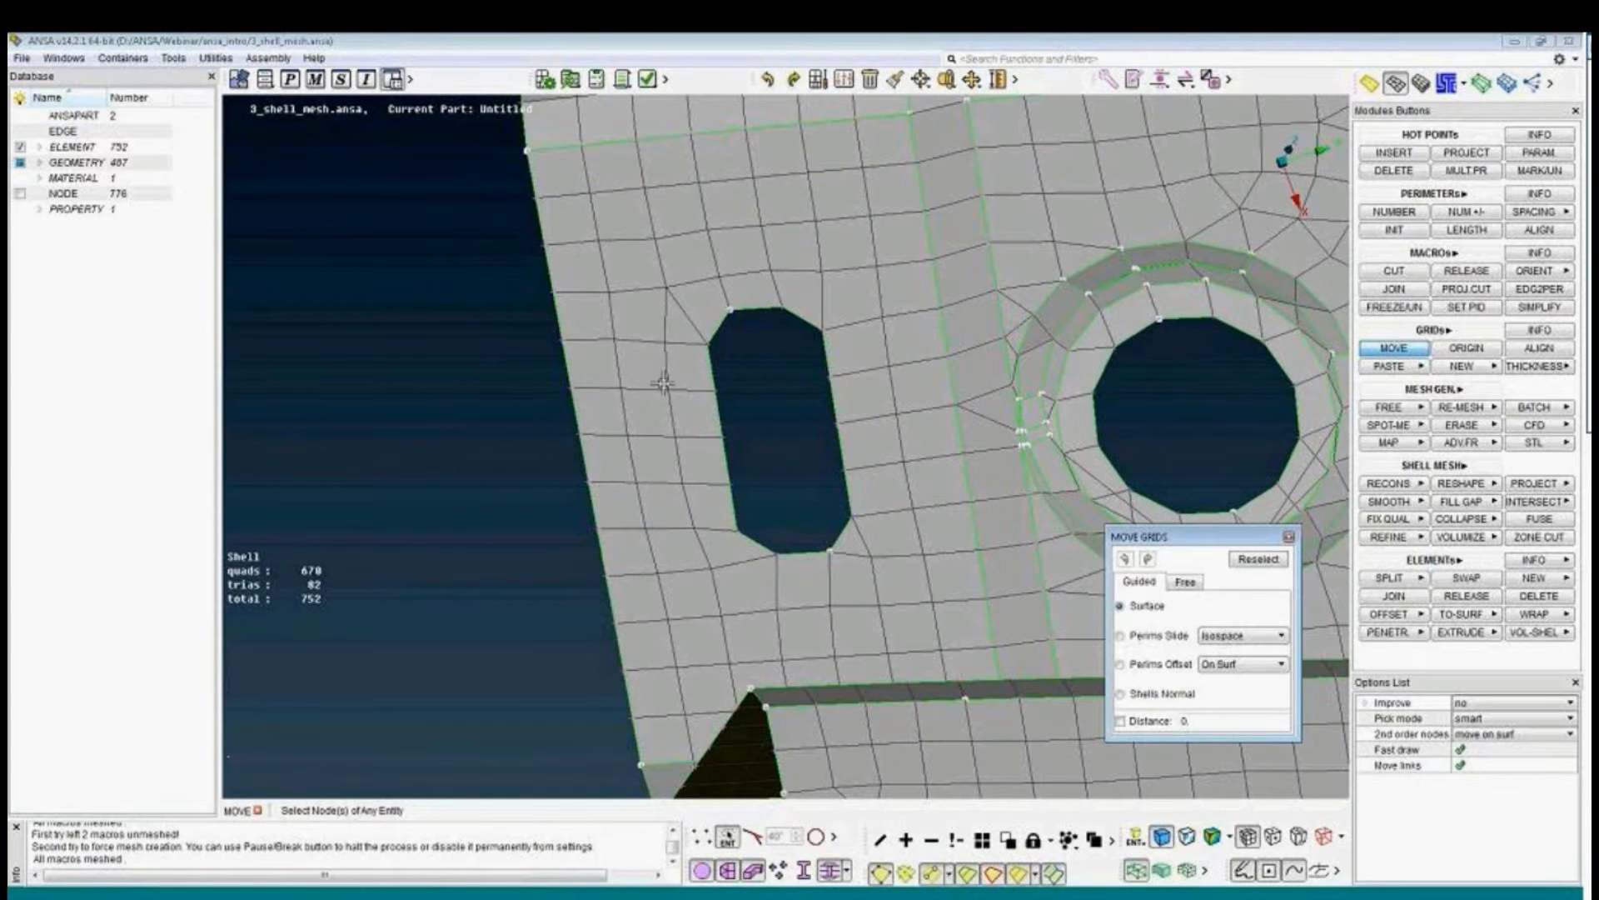
pyautogui.moveTo(653, 334); pyautogui.dragTo(683, 493)
pyautogui.middleClick(704, 535)
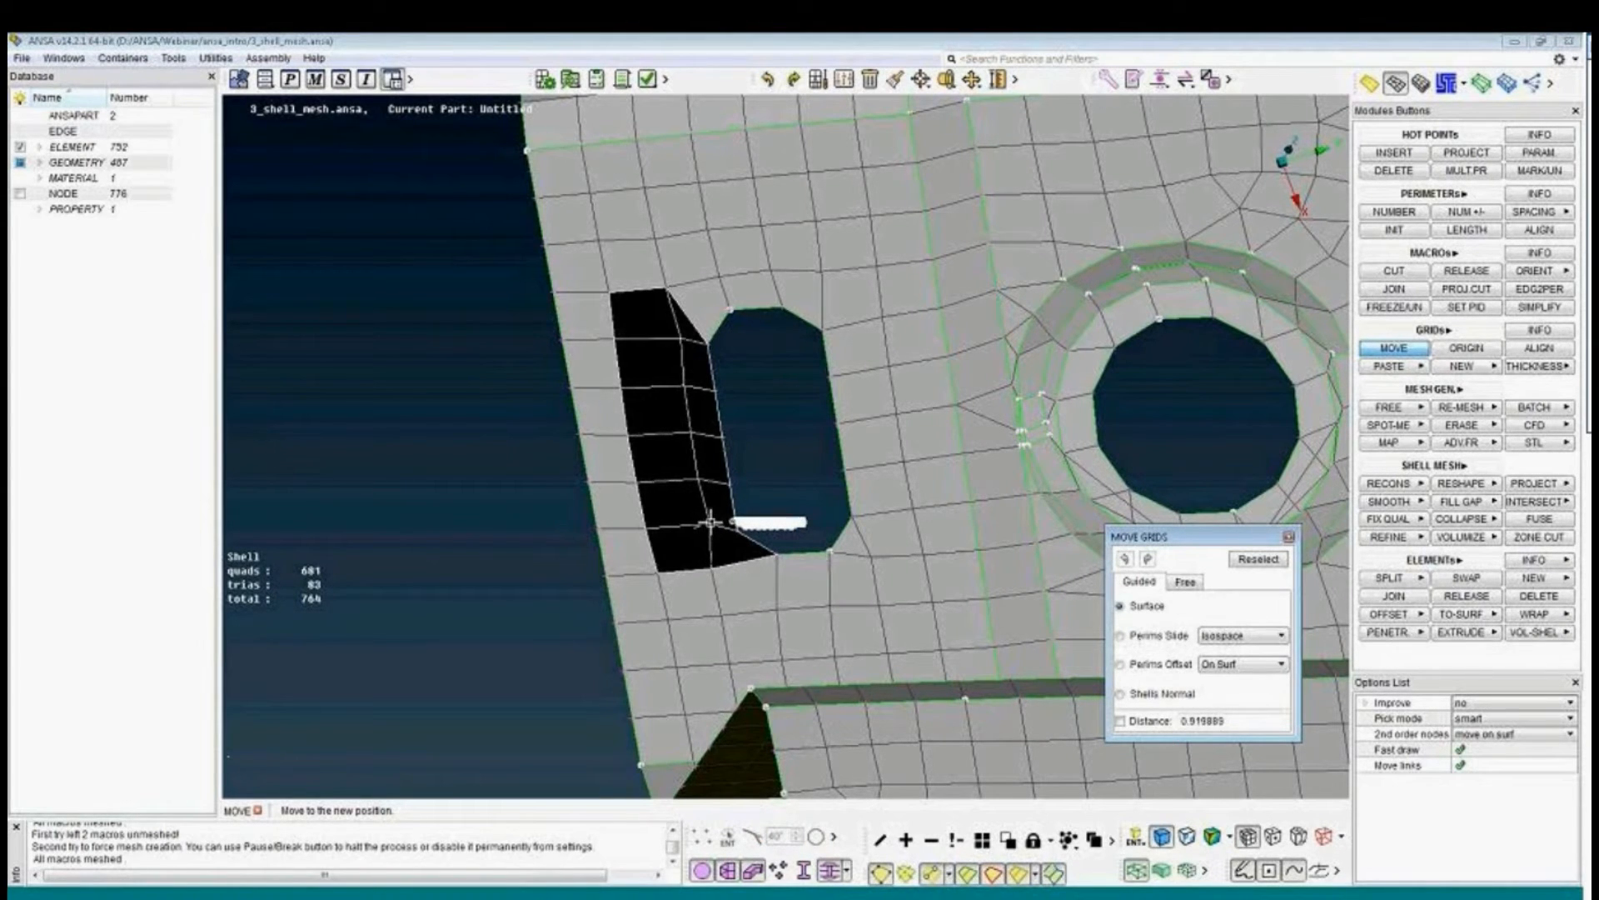
pyautogui.click(710, 522)
pyautogui.middleClick(710, 522)
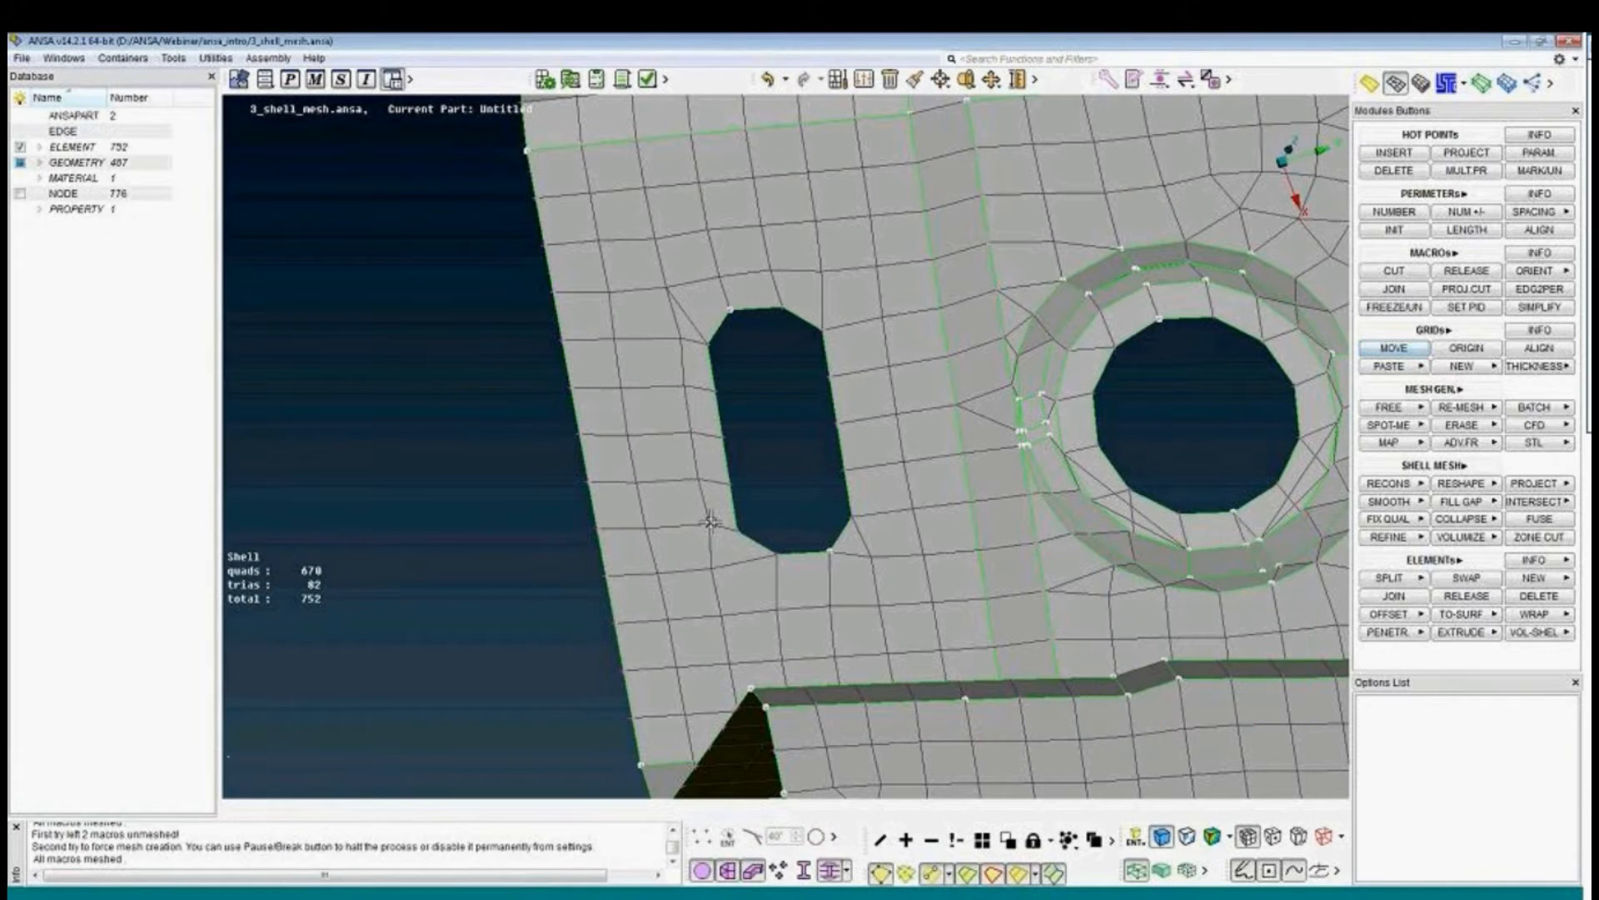
# Split the strip of shell elements between the slotted hole and the outer edge along a path of edges.
pyautogui.click(1390, 579)
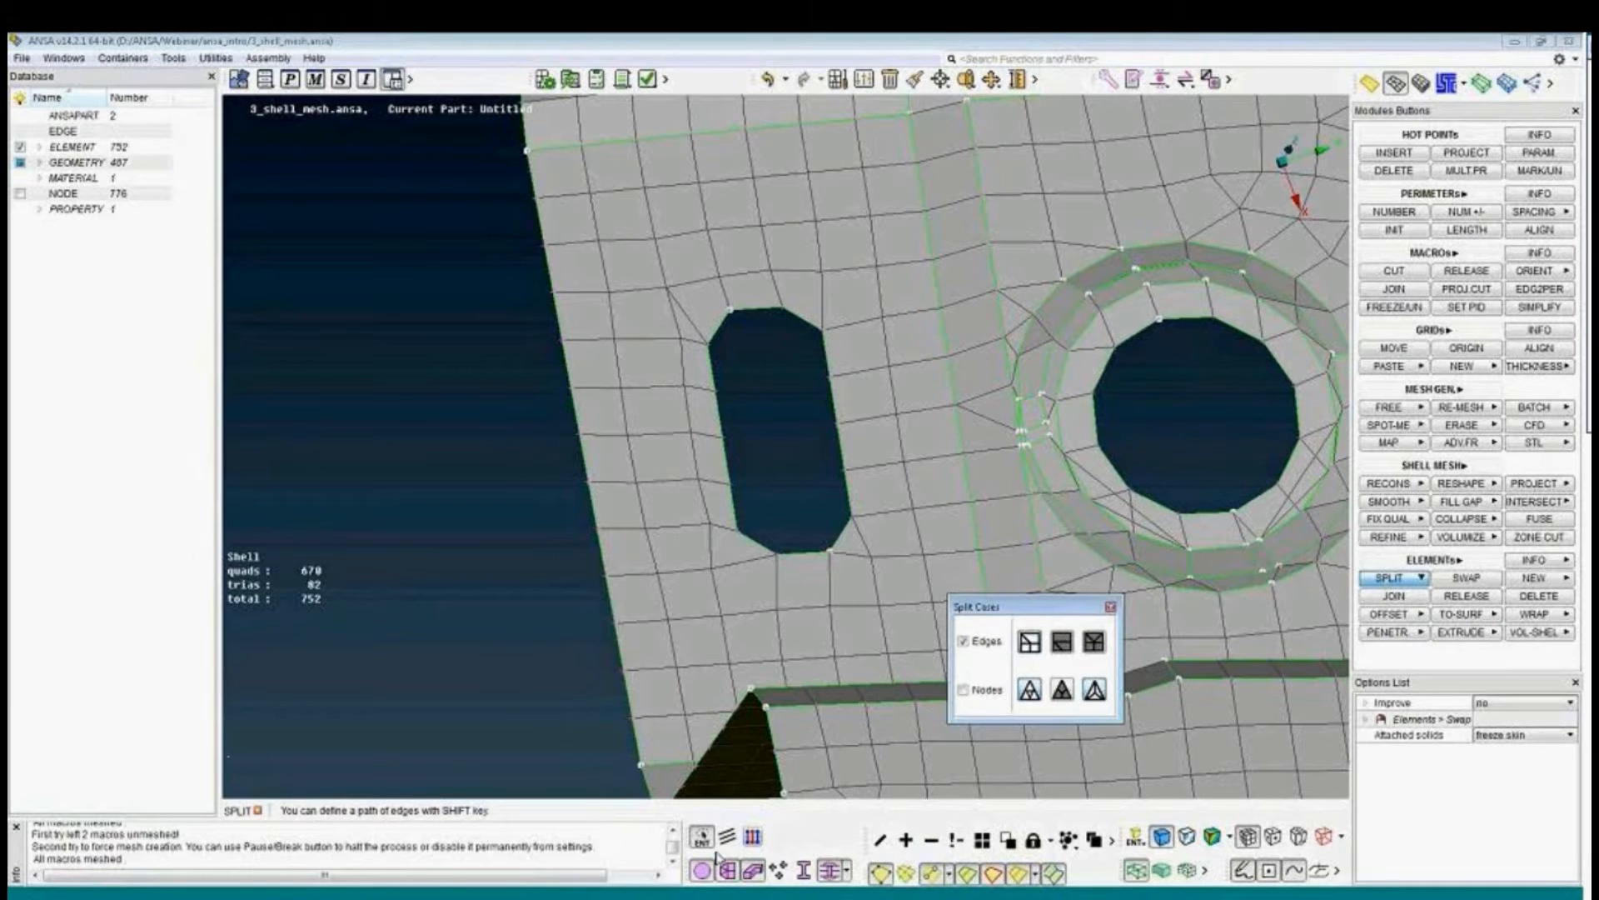
pyautogui.click(756, 841)
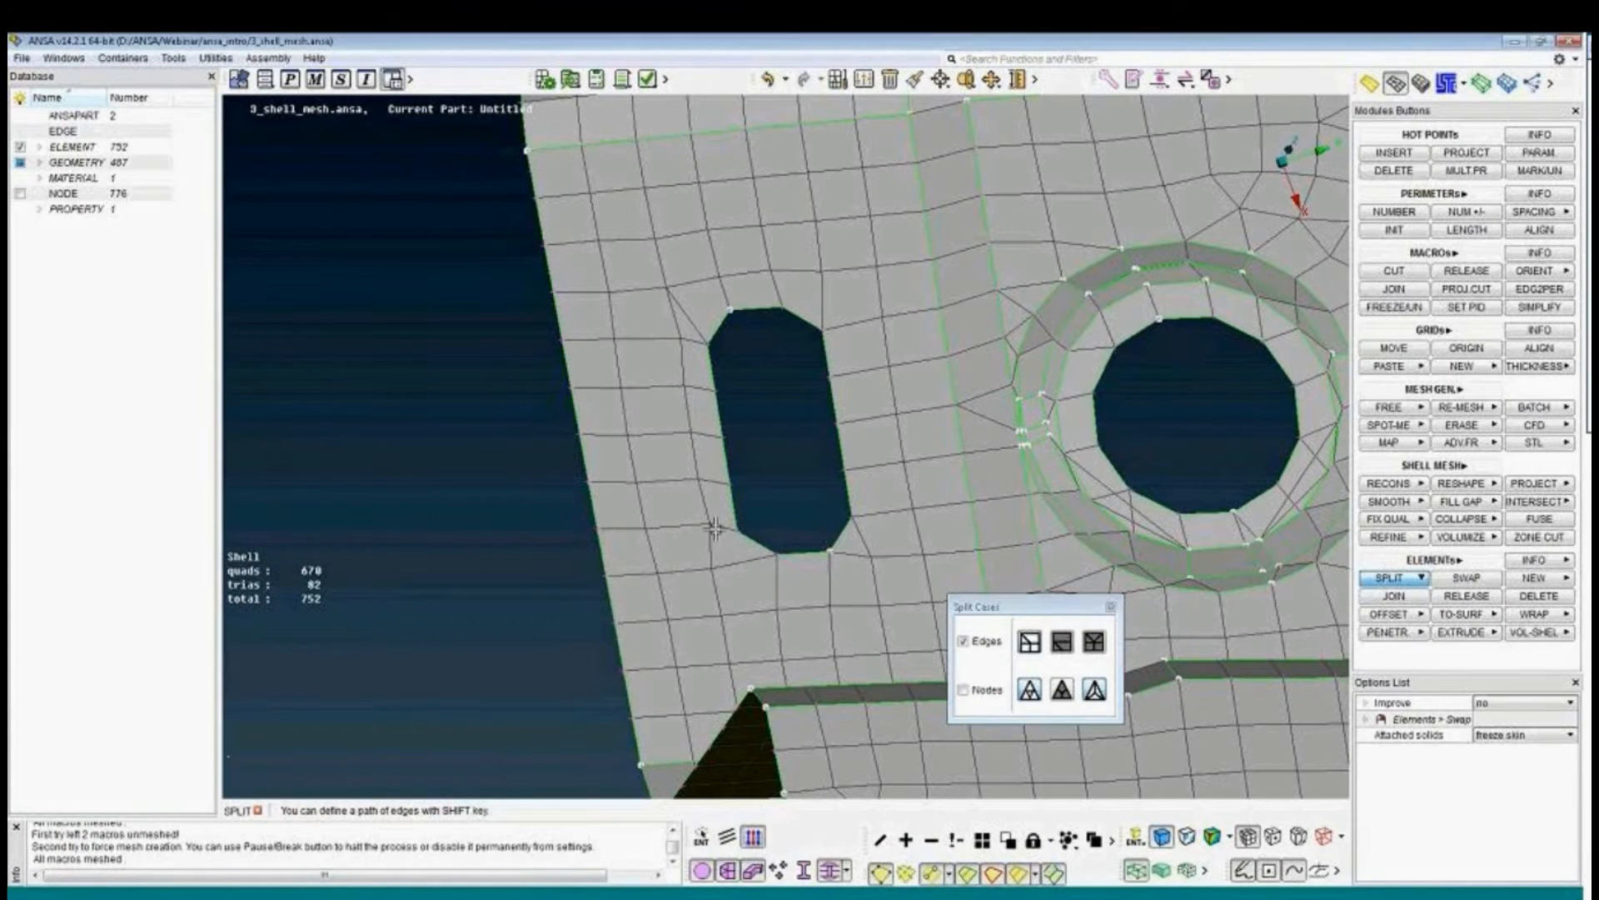
pyautogui.scroll(-3, 713, 528)
pyautogui.keyDown('ctrl'); pyautogui.moveTo(688, 295); pyautogui.dragTo(685, 322); pyautogui.keyUp('ctrl')
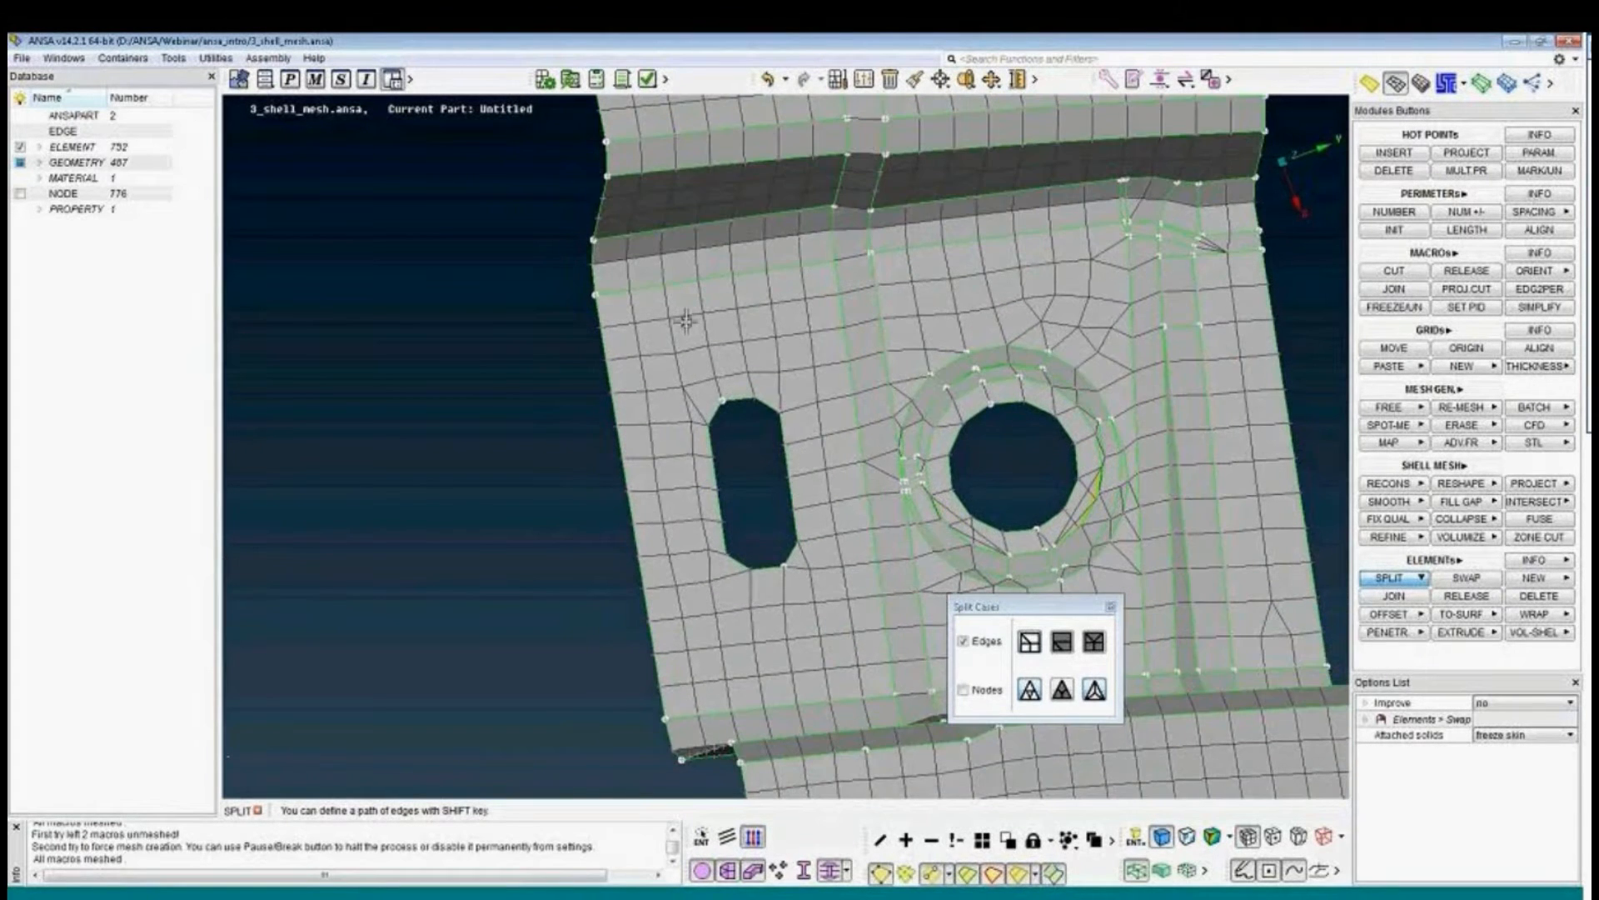
pyautogui.click(707, 678)
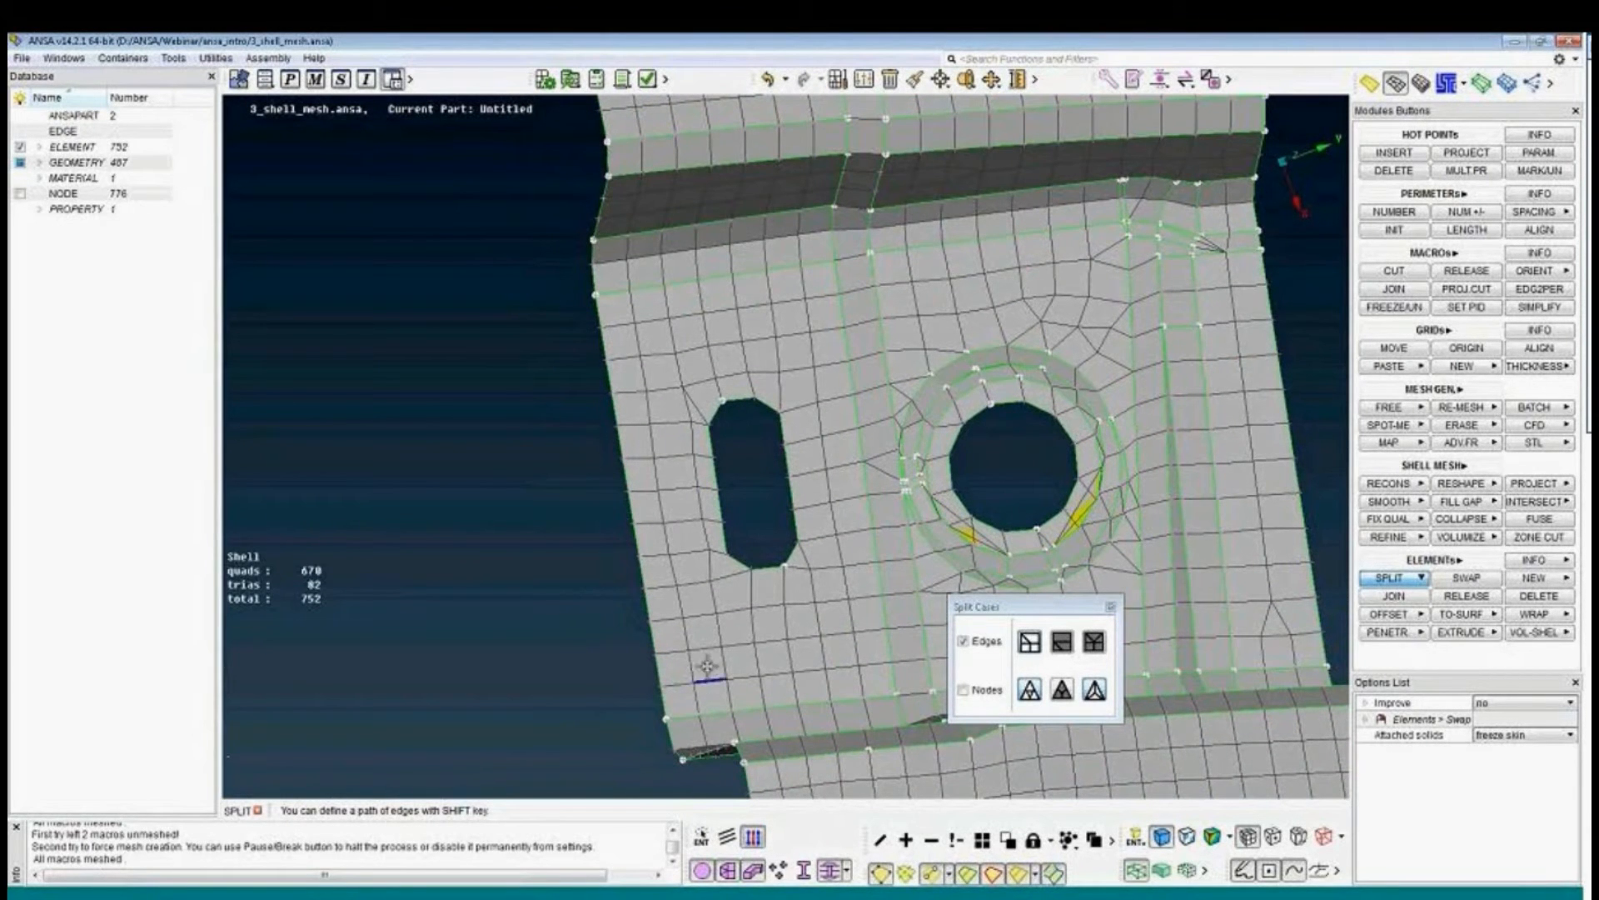
pyautogui.keyDown('shift'); pyautogui.click(652, 325); pyautogui.keyUp('shift')
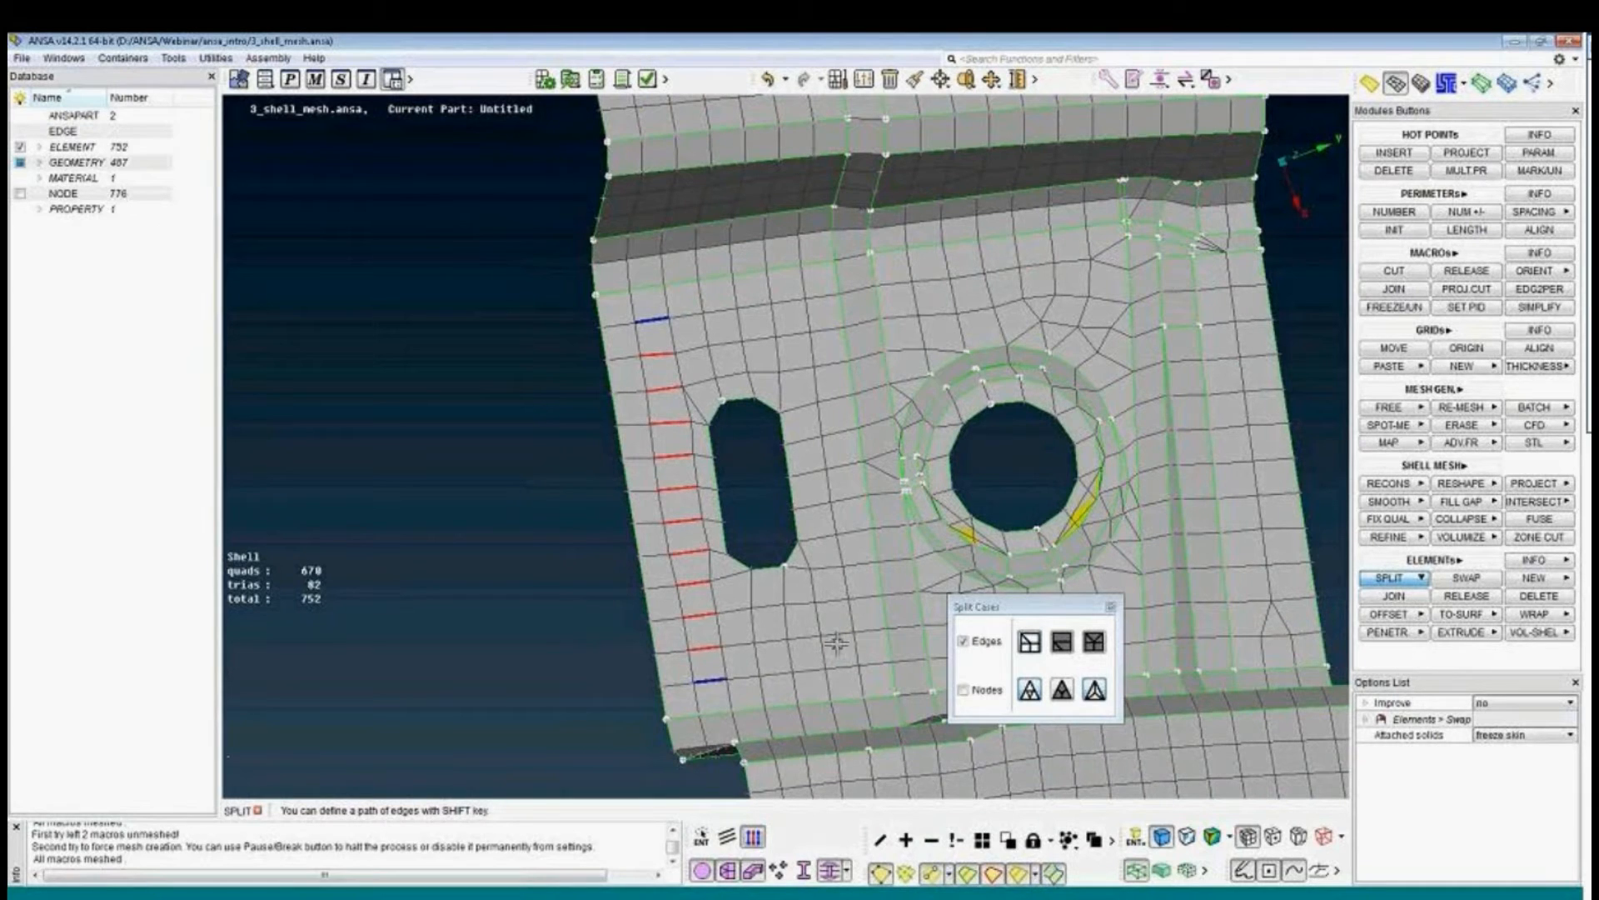
pyautogui.scroll(-2, 801, 533)
pyautogui.scroll(2, 775, 536)
pyautogui.middleClick(771, 542)
pyautogui.keyDown('ctrl'); pyautogui.moveTo(767, 543); pyautogui.dragTo(780, 517); pyautogui.keyUp('ctrl')
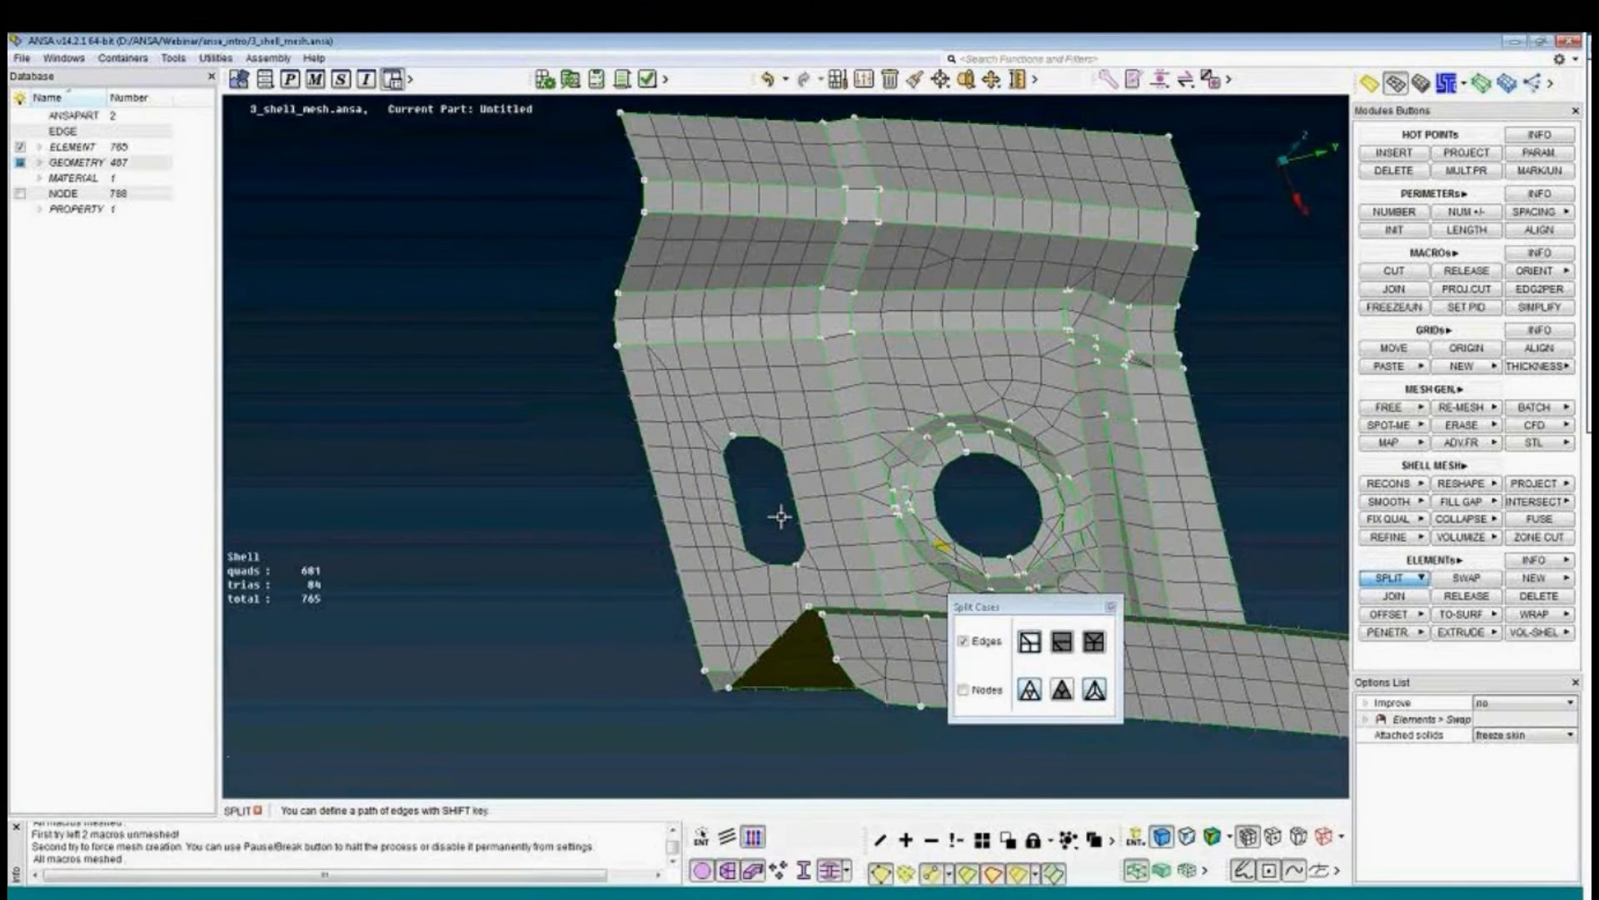
pyautogui.press('Escape')
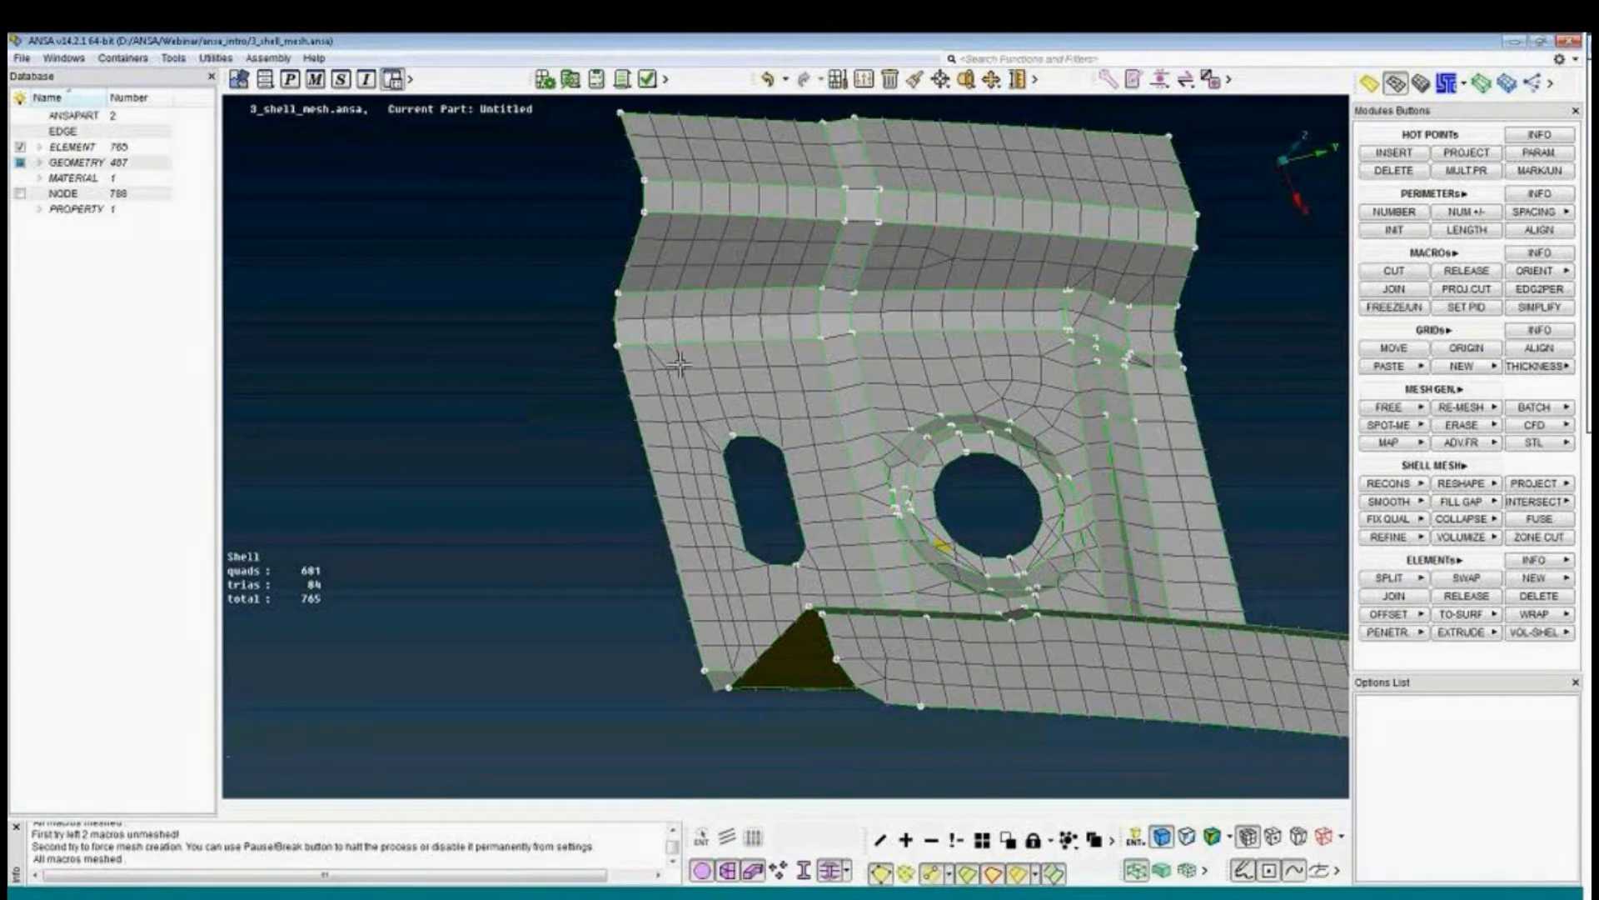
# Paste node pairs to the last picked node at the upper end of the split strip, near the slotted hole.
pyautogui.scroll(2, 1231, 358)
pyautogui.click(1399, 367)
pyautogui.click(1407, 386)
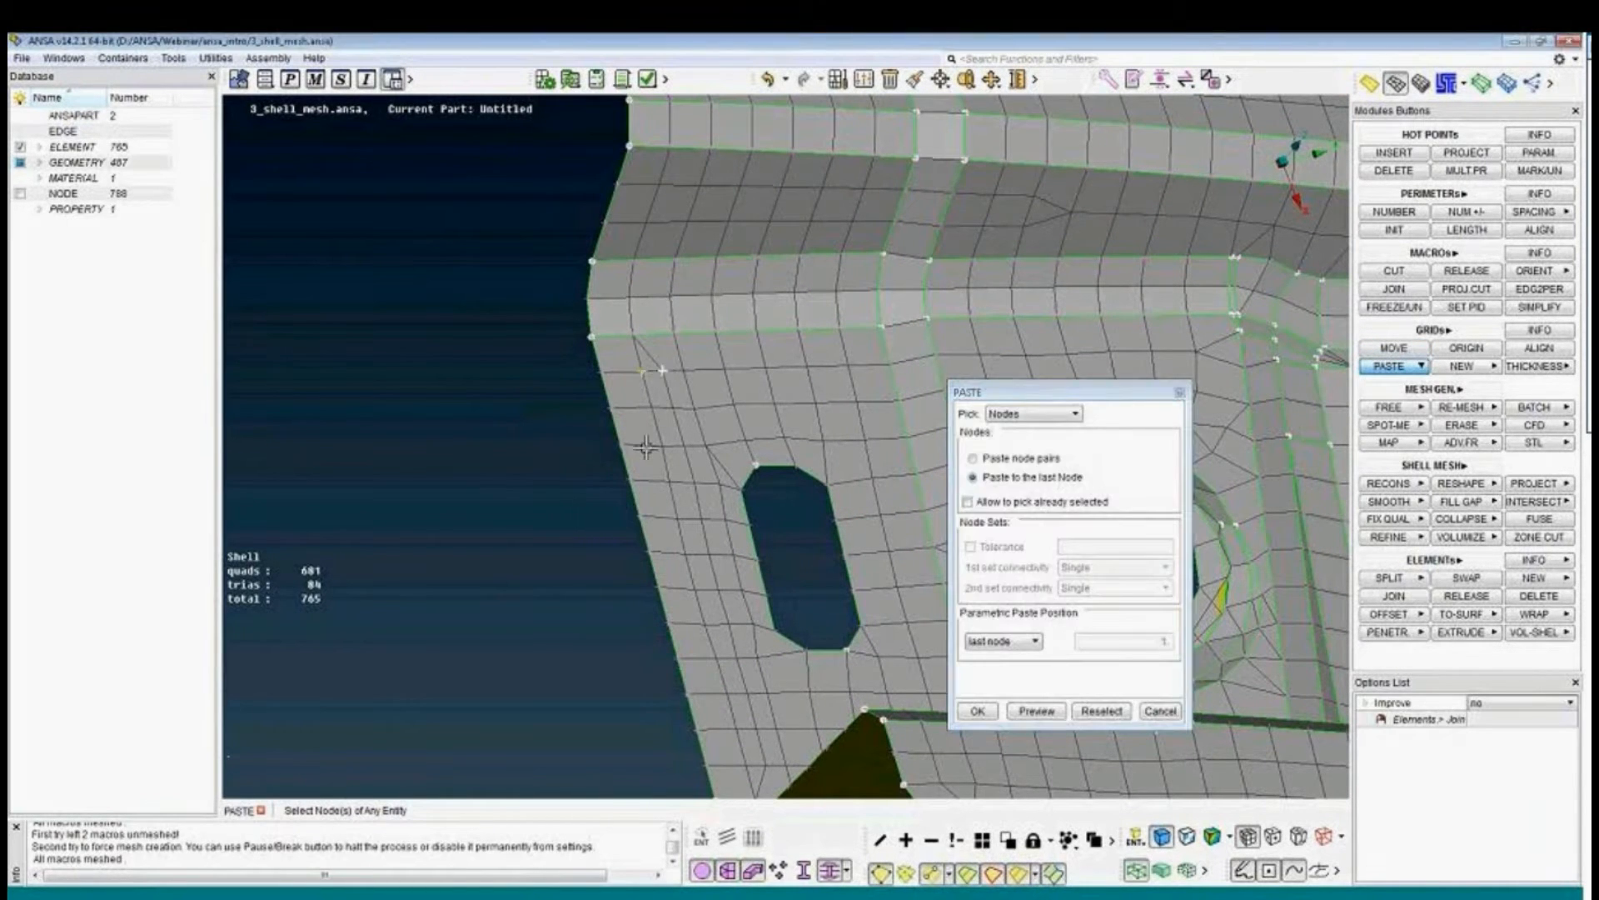
pyautogui.middleClick(652, 490)
pyautogui.click(672, 409)
pyautogui.click(652, 410)
pyautogui.middleClick(663, 454)
pyautogui.click(663, 446)
pyautogui.click(704, 446)
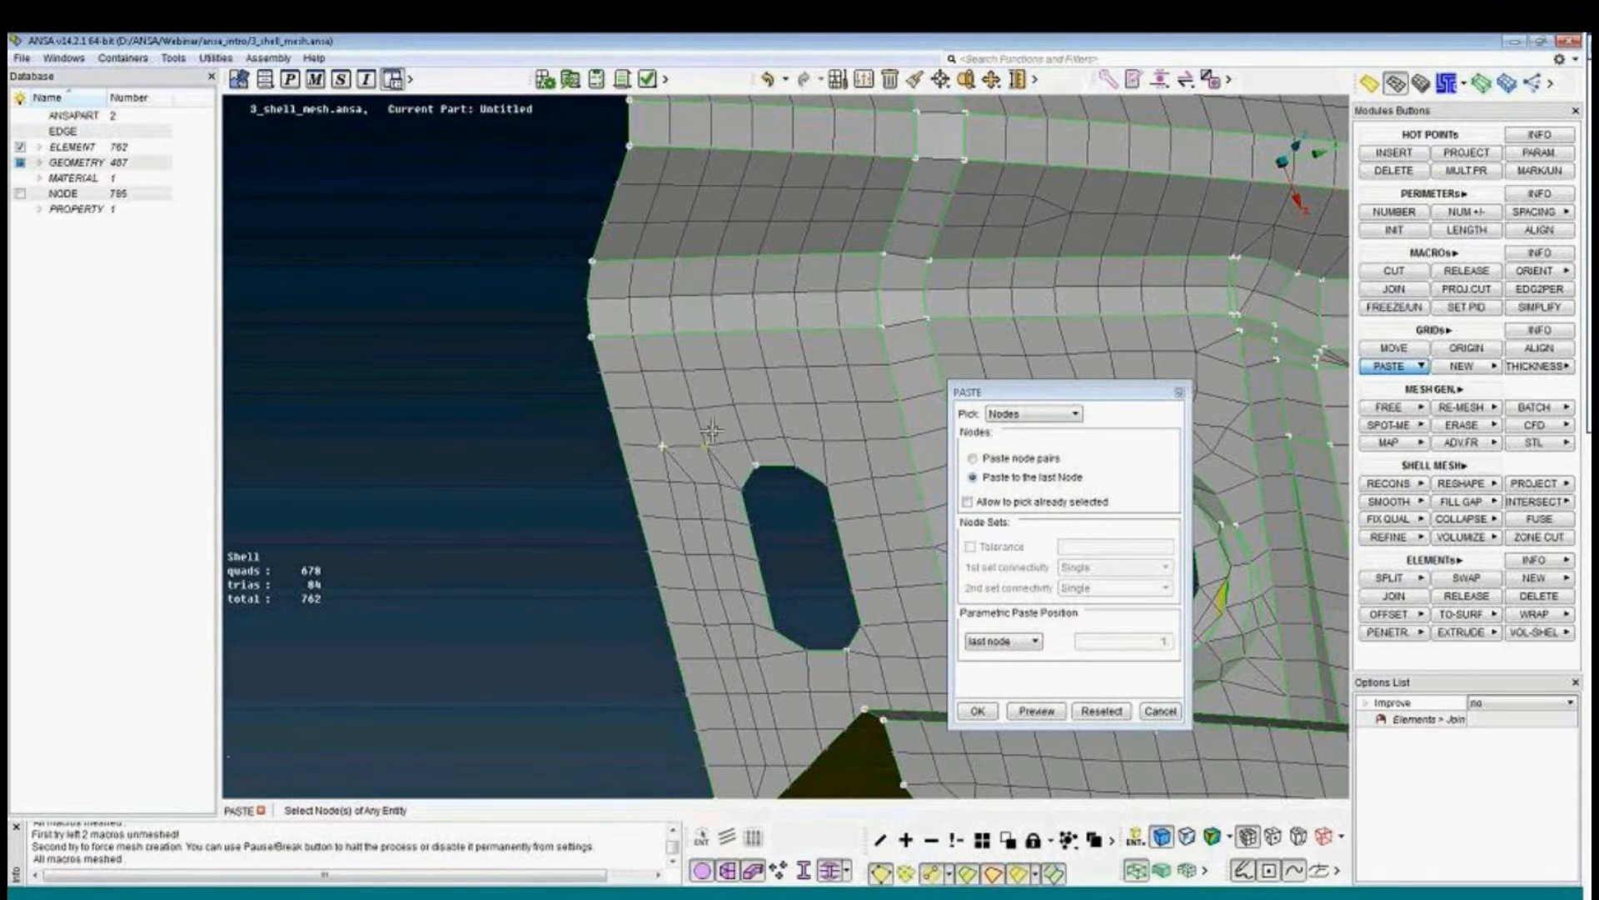
pyautogui.middleClick(712, 431)
pyautogui.moveTo(721, 415)
pyautogui.keyDown('ctrl'); pyautogui.mouseDown()
pyautogui.moveTo(698, 419)
pyautogui.moveTo(710, 423)
pyautogui.mouseUp(); pyautogui.keyUp('ctrl')
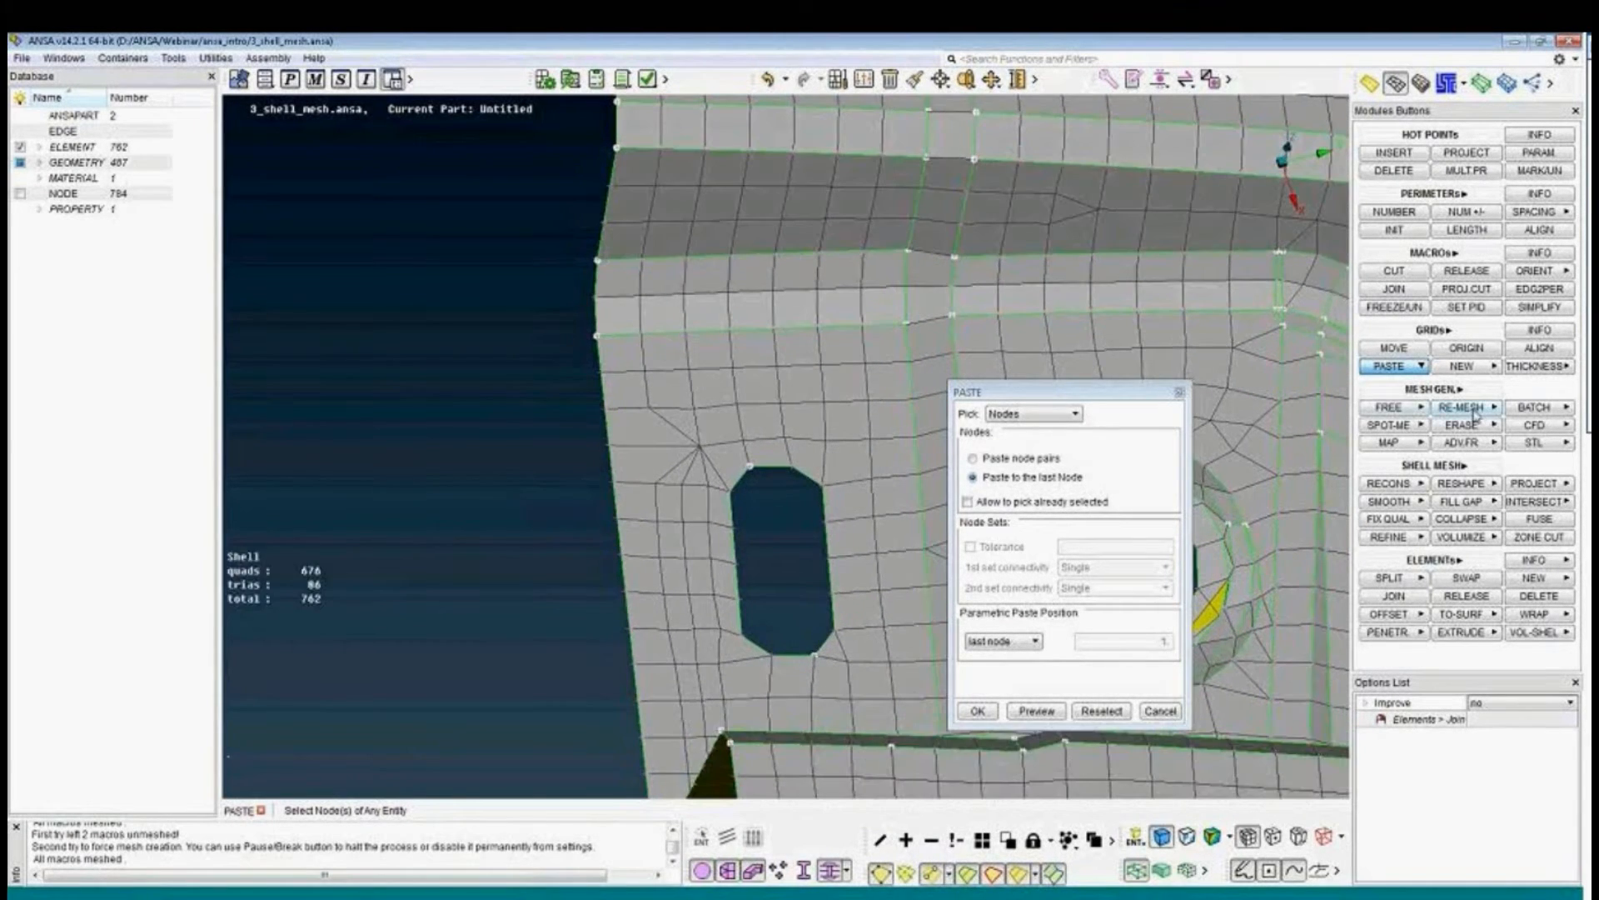
# Try to re-mesh the macro around the slotted hole and the adjacent groove macro.
pyautogui.click(1474, 407)
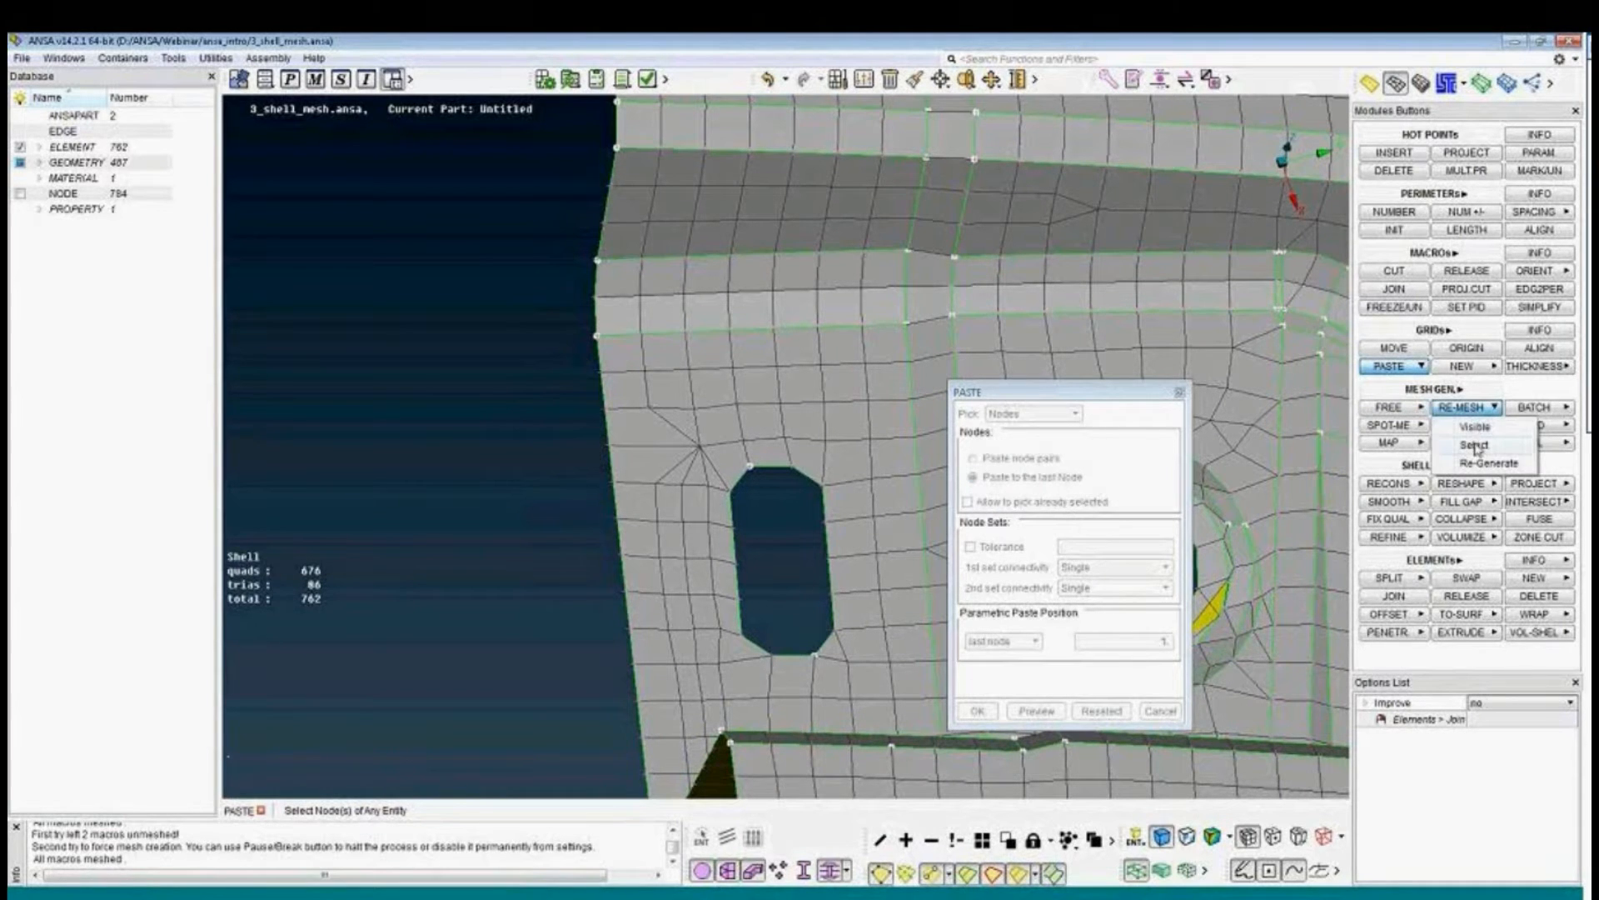
pyautogui.click(1487, 450)
pyautogui.click(798, 428)
pyautogui.middleClick(798, 428)
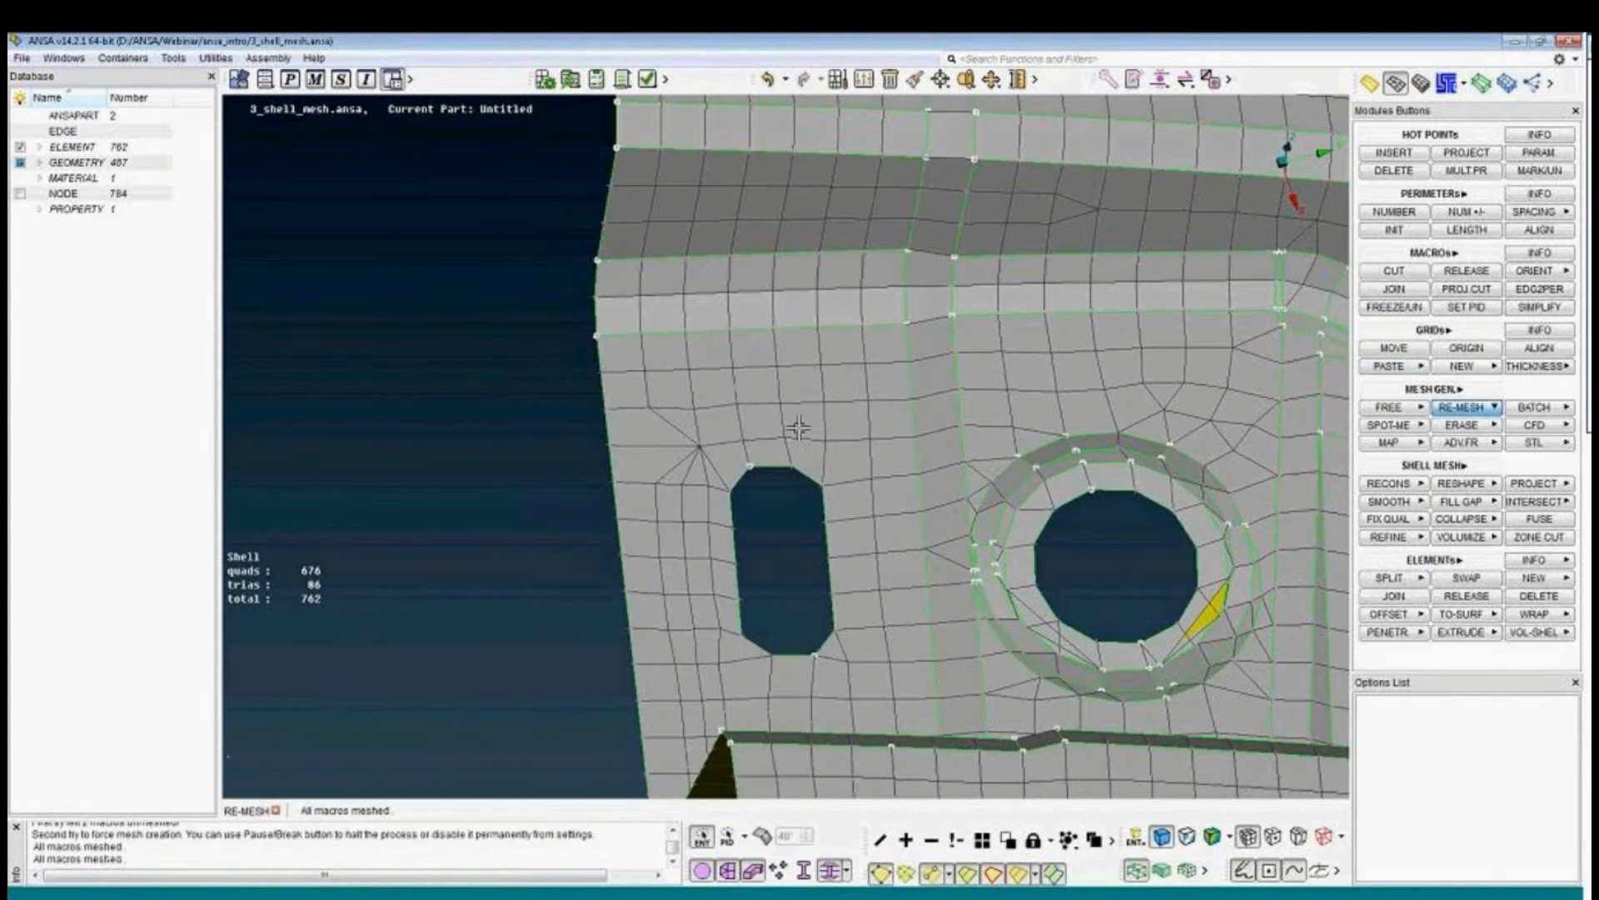
pyautogui.click(919, 408)
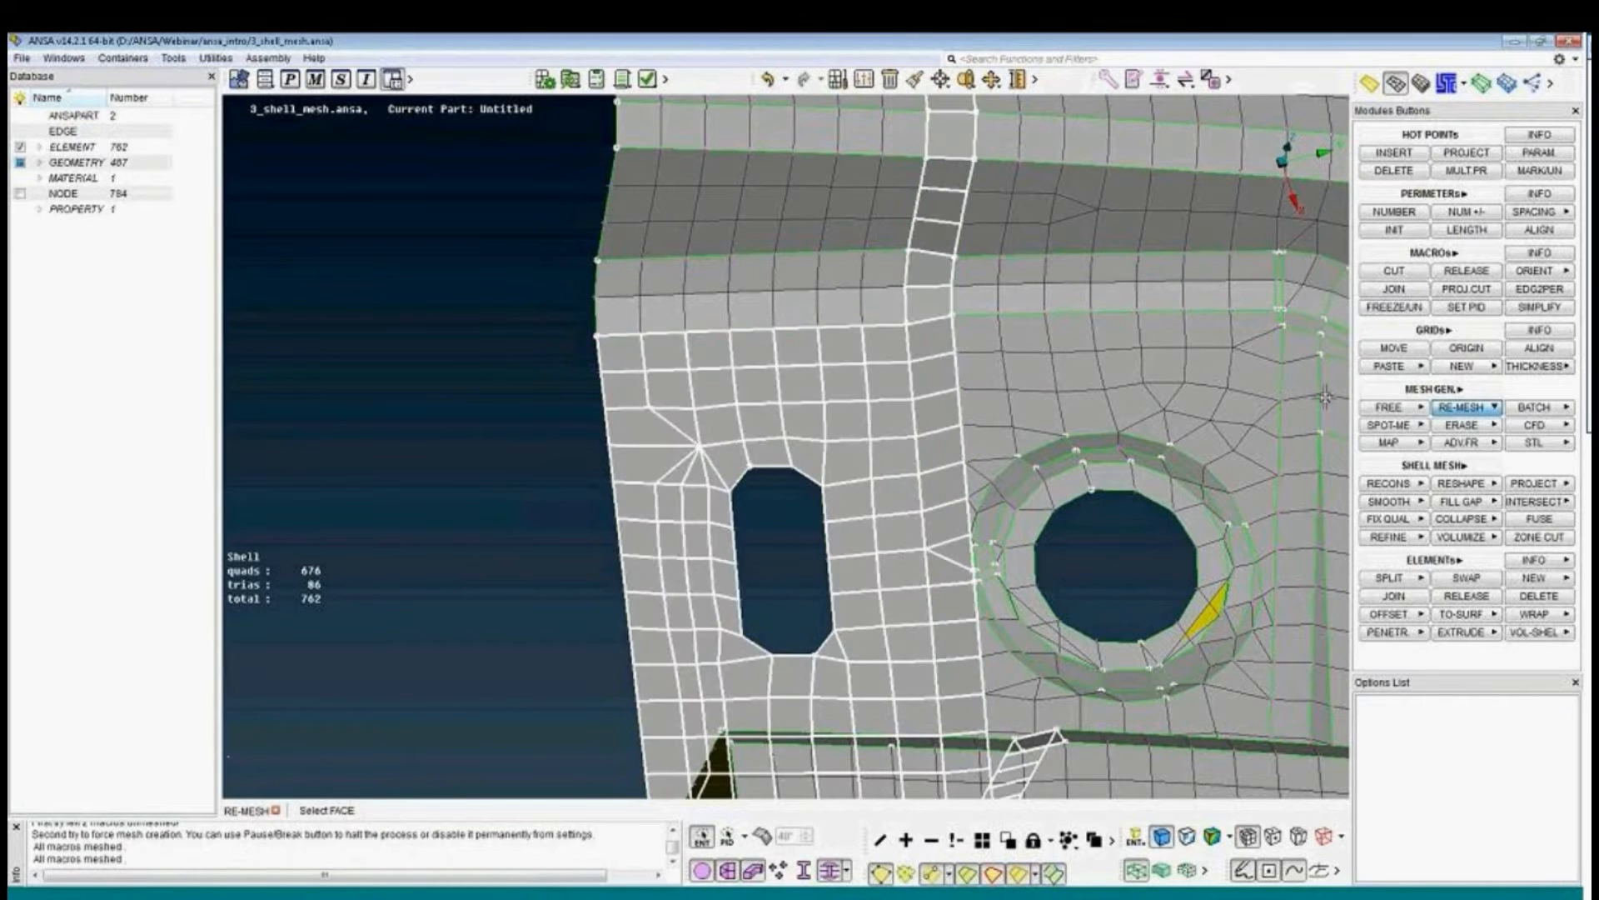
pyautogui.click(1451, 406)
pyautogui.click(1453, 407)
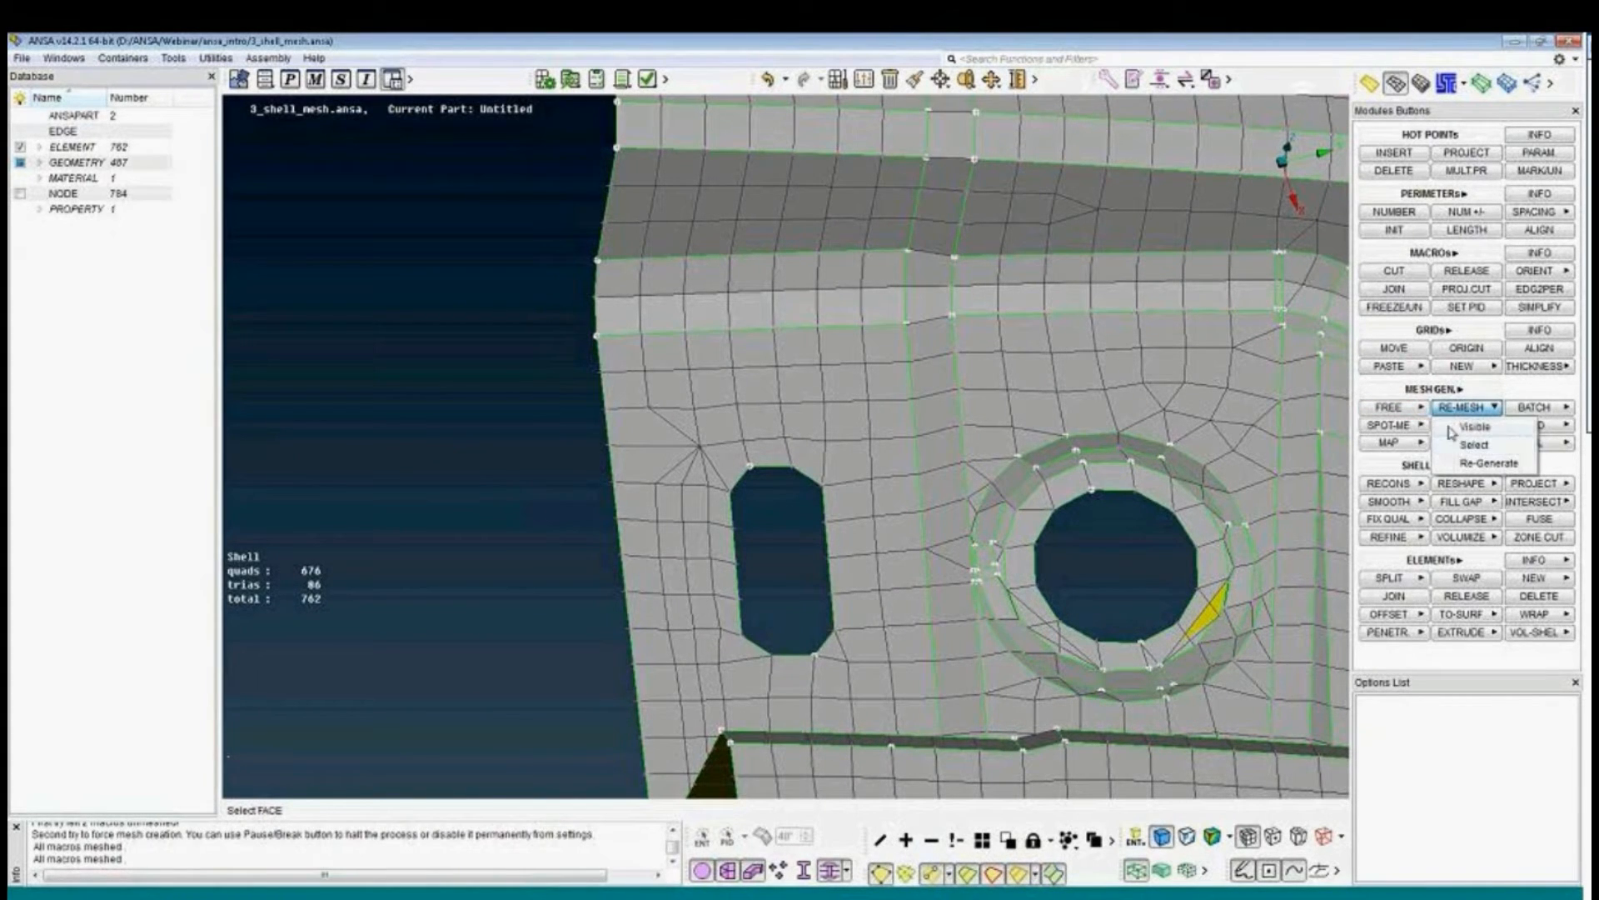
pyautogui.click(1446, 428)
# Generate a free mesh with mixed elements on the macro around the slotted hole.
pyautogui.click(1416, 412)
pyautogui.click(1417, 448)
pyautogui.click(762, 441)
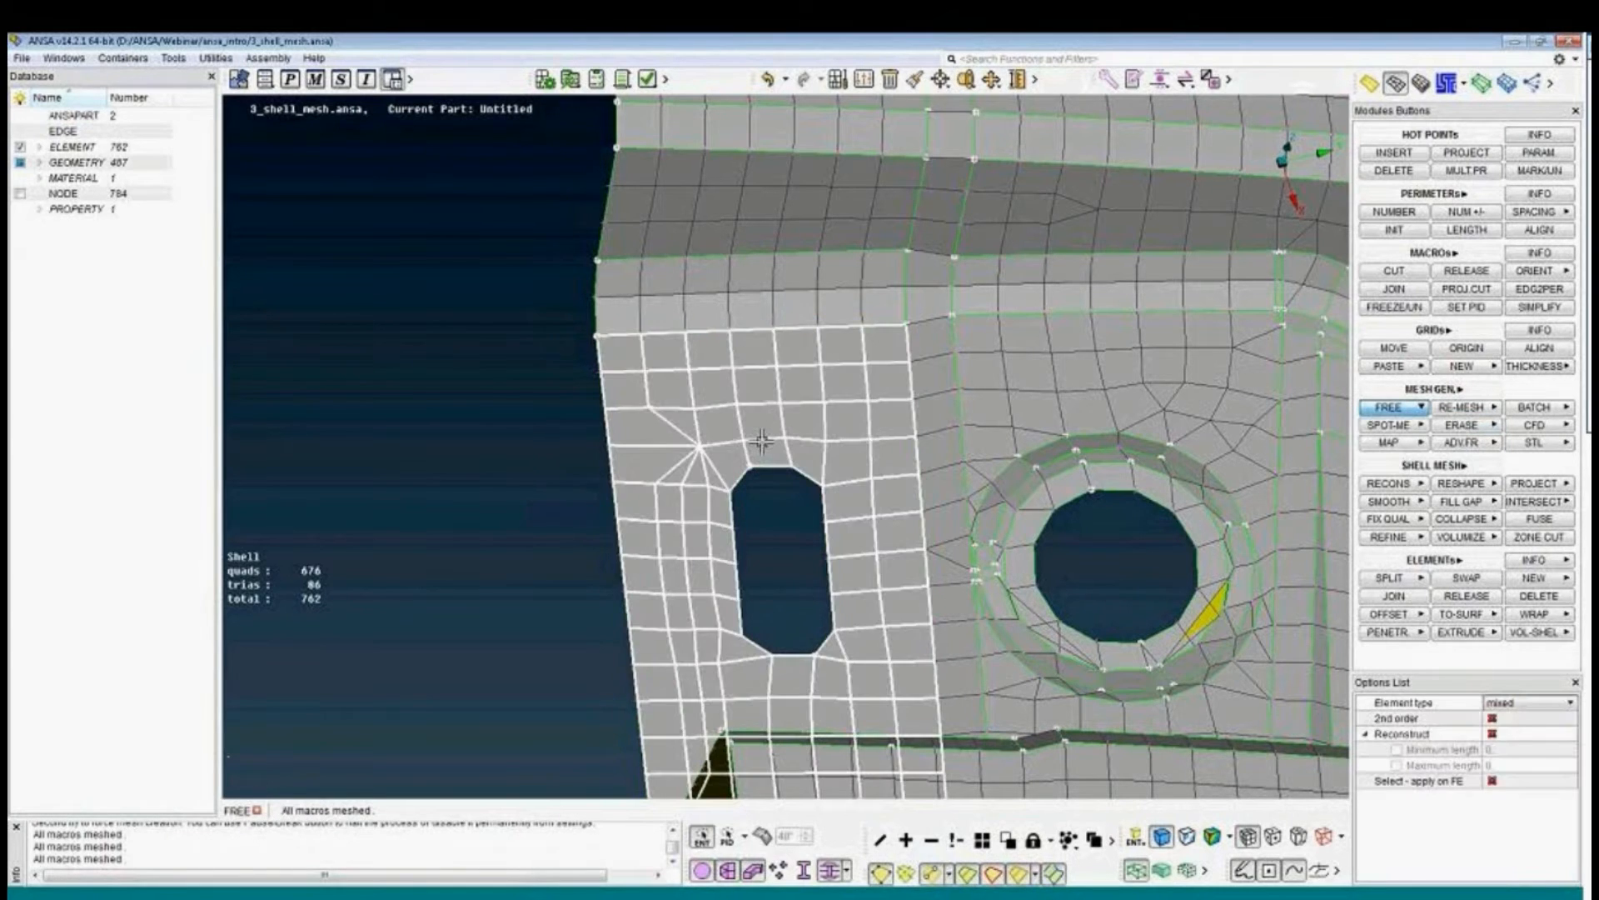
pyautogui.middleClick(761, 441)
pyautogui.scroll(-3, 763, 444)
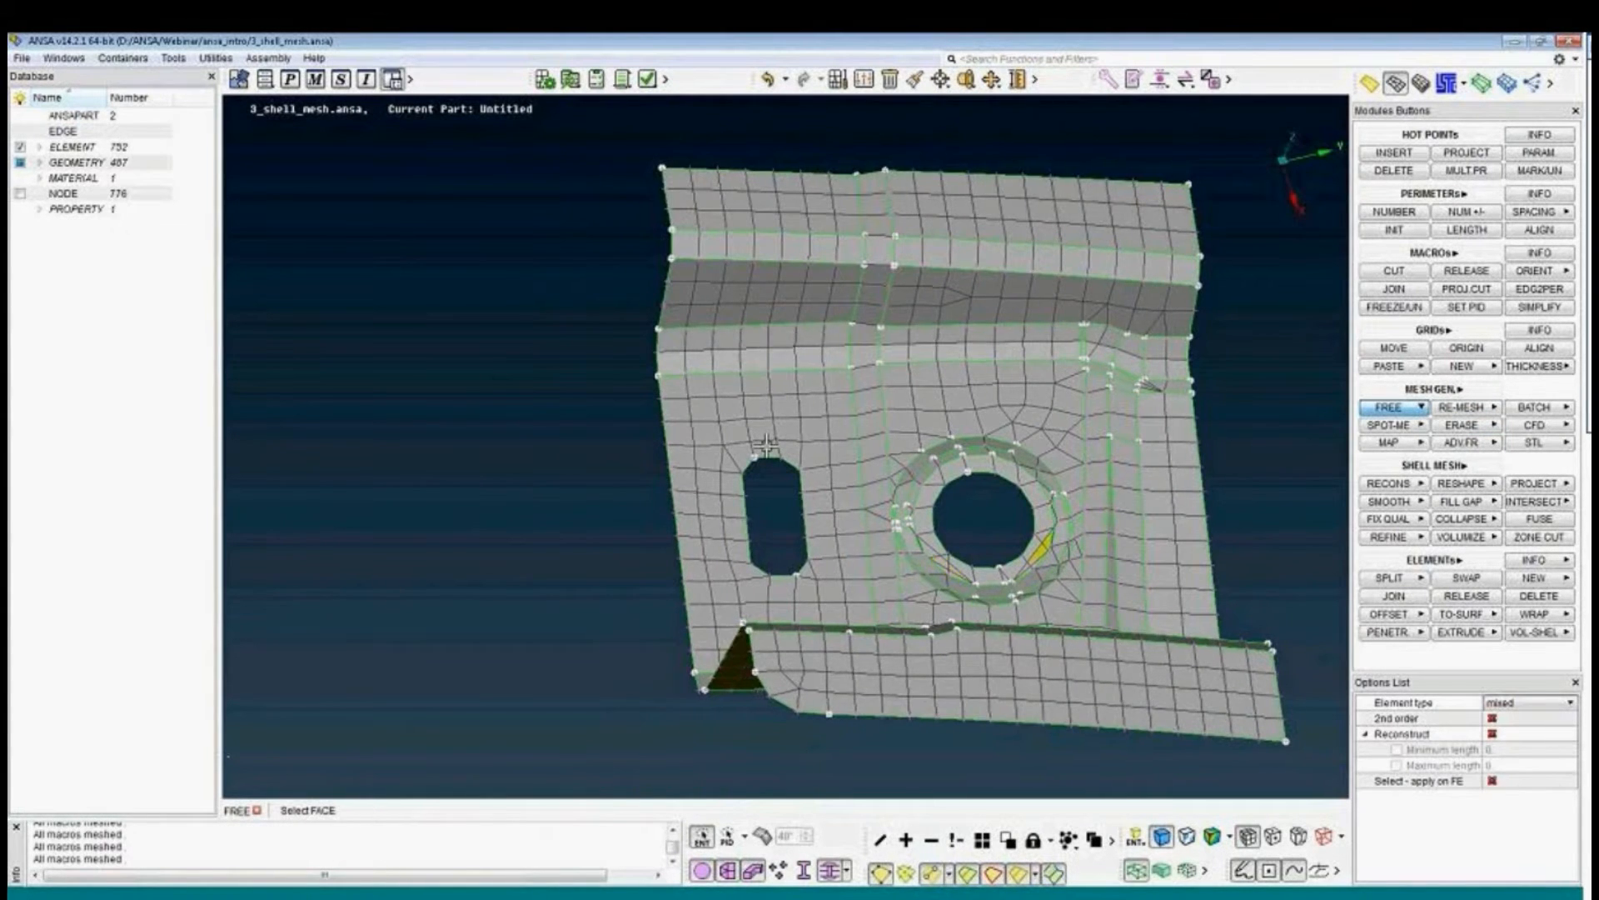
pyautogui.middleClick(766, 446)
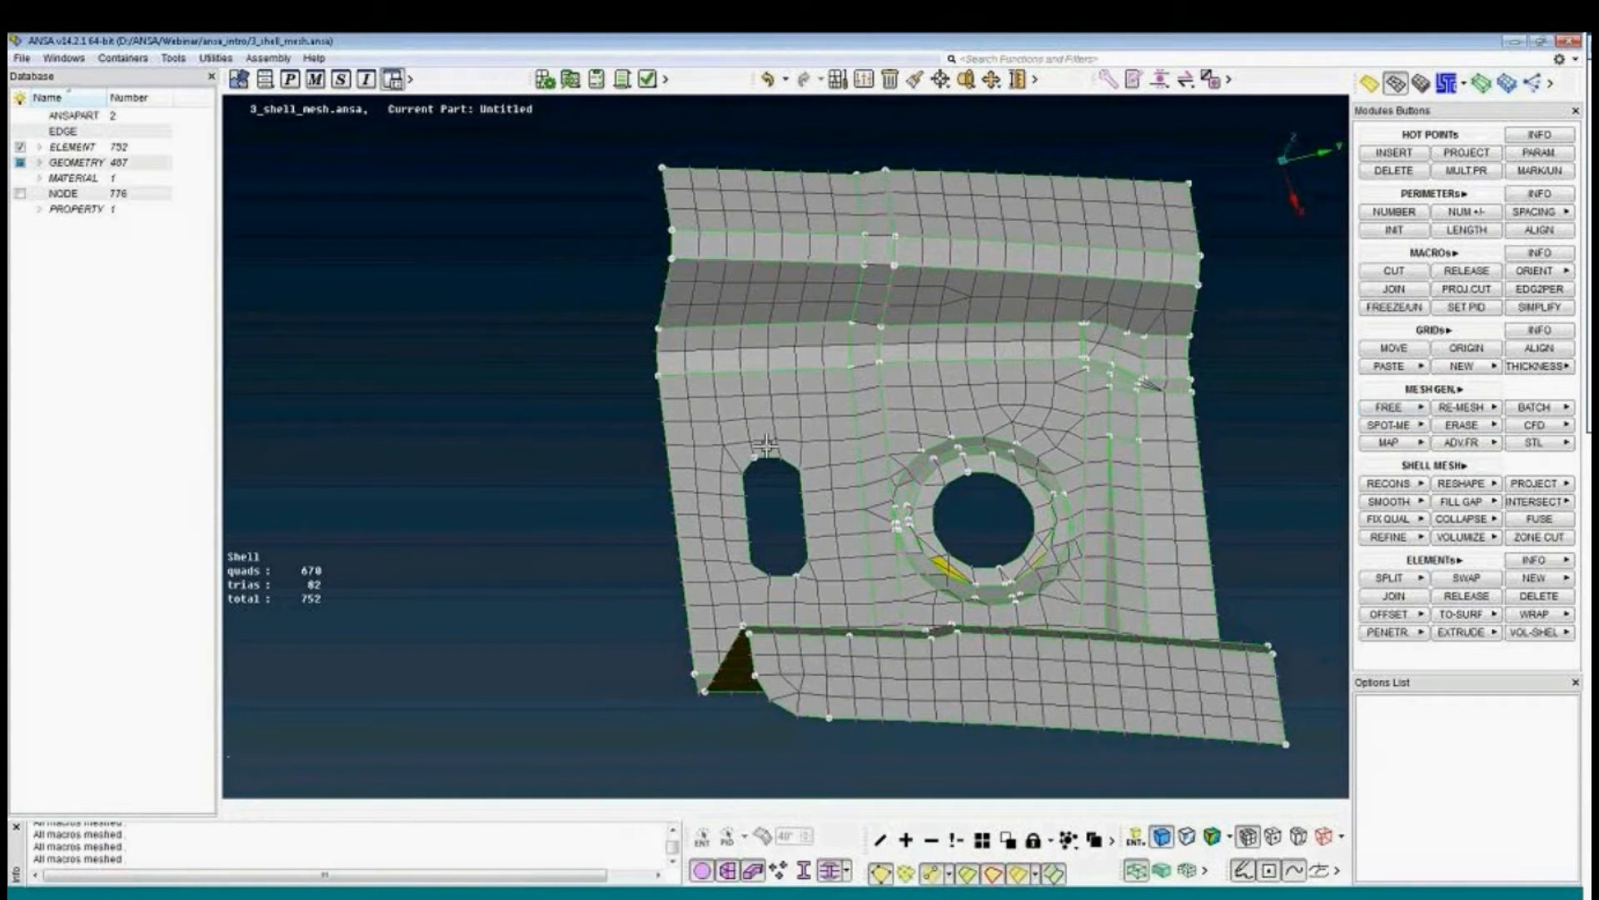
# Open the shell quality criteria and enable the aspect ratio, skewness and warping checks.
pyautogui.keyDown('ctrl'); pyautogui.moveTo(993, 422); pyautogui.dragTo(777, 426, button='middle'); pyautogui.keyUp('ctrl')
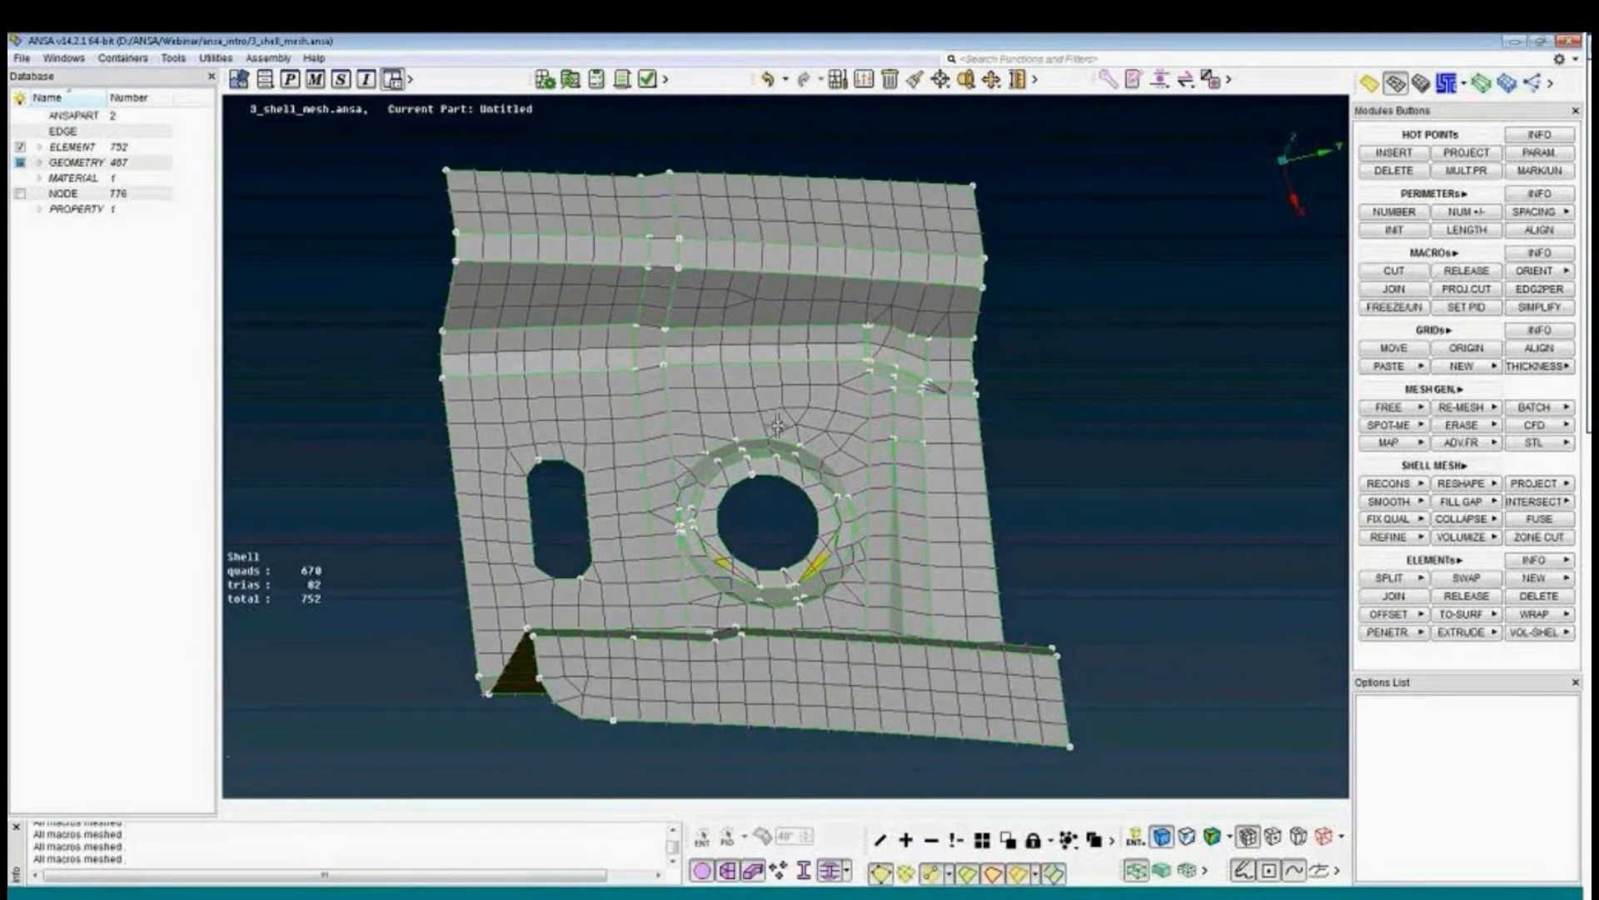
pyautogui.click(863, 80)
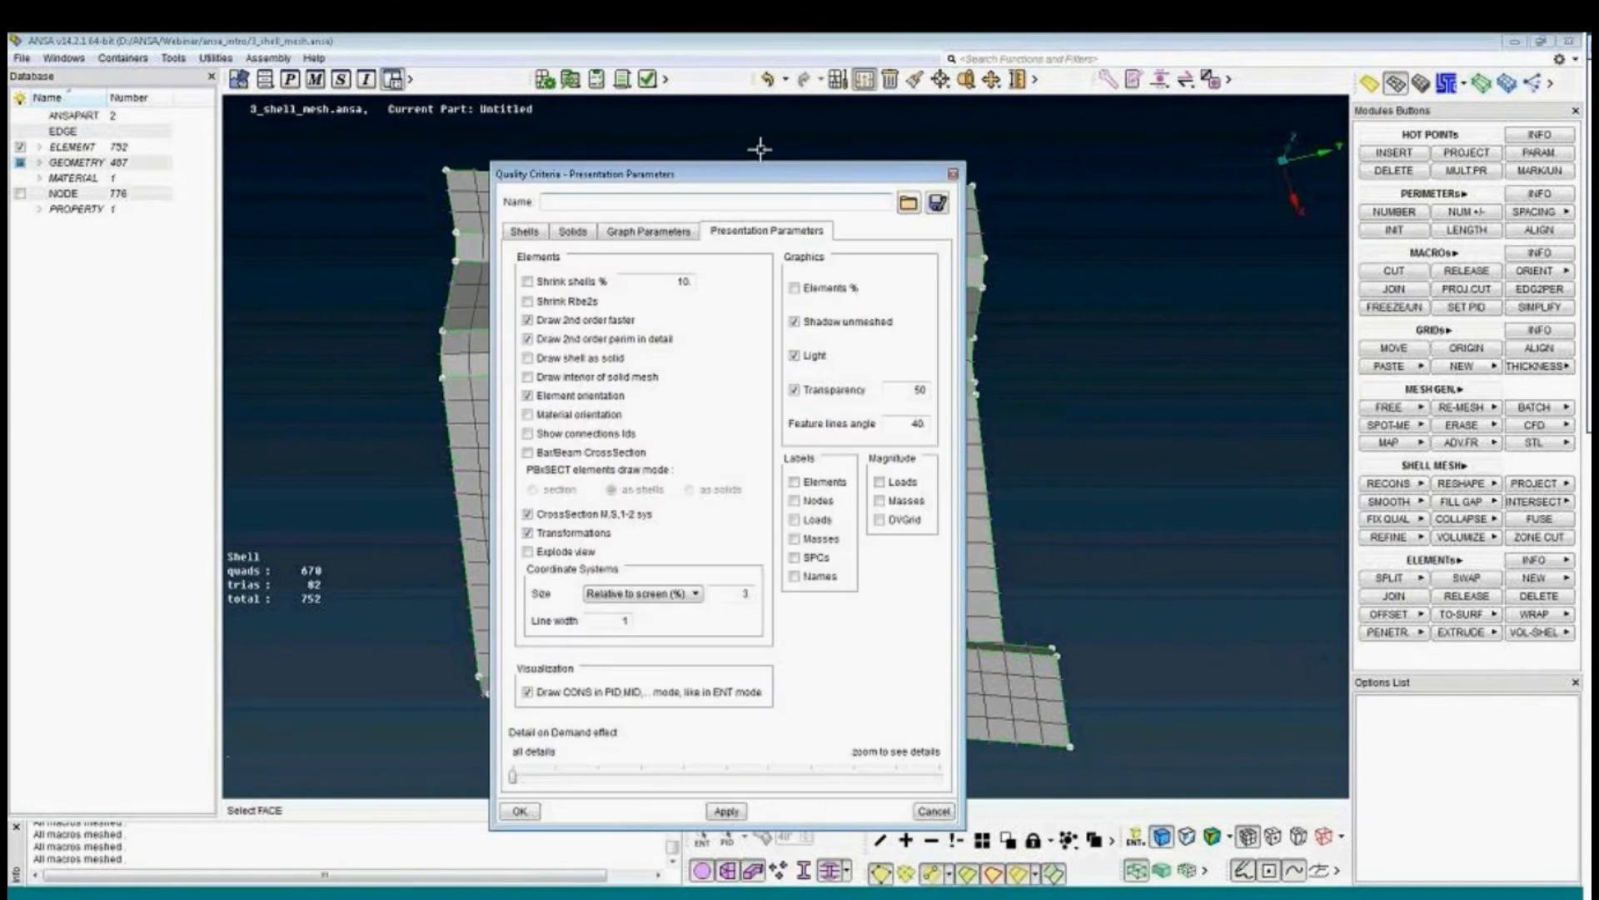
pyautogui.moveTo(756, 181); pyautogui.dragTo(686, 184)
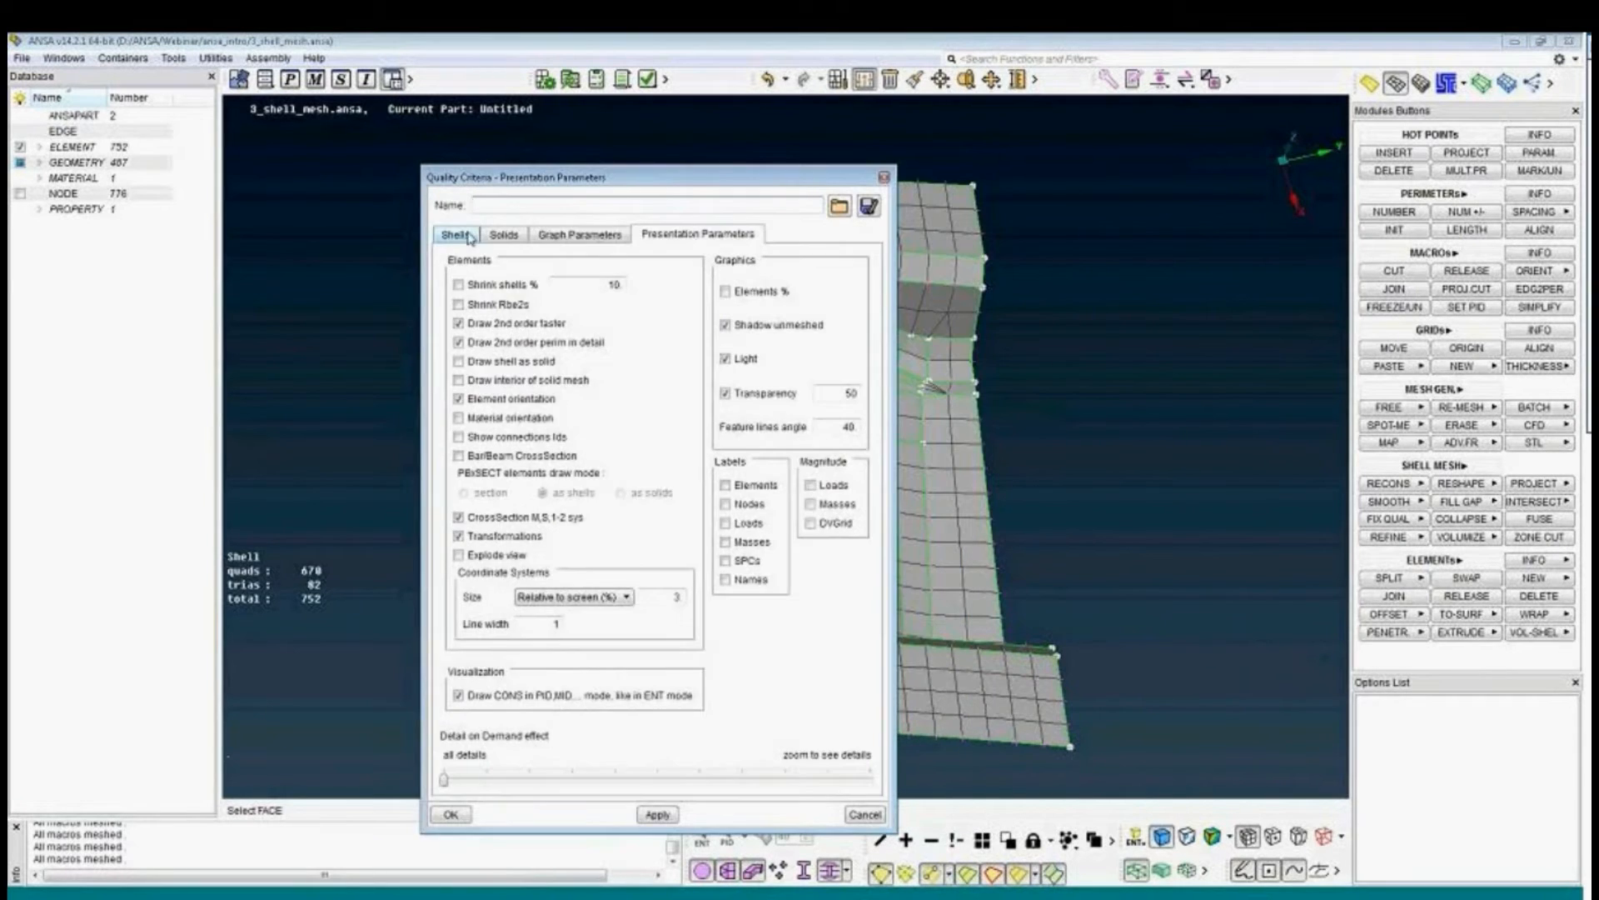
pyautogui.click(454, 235)
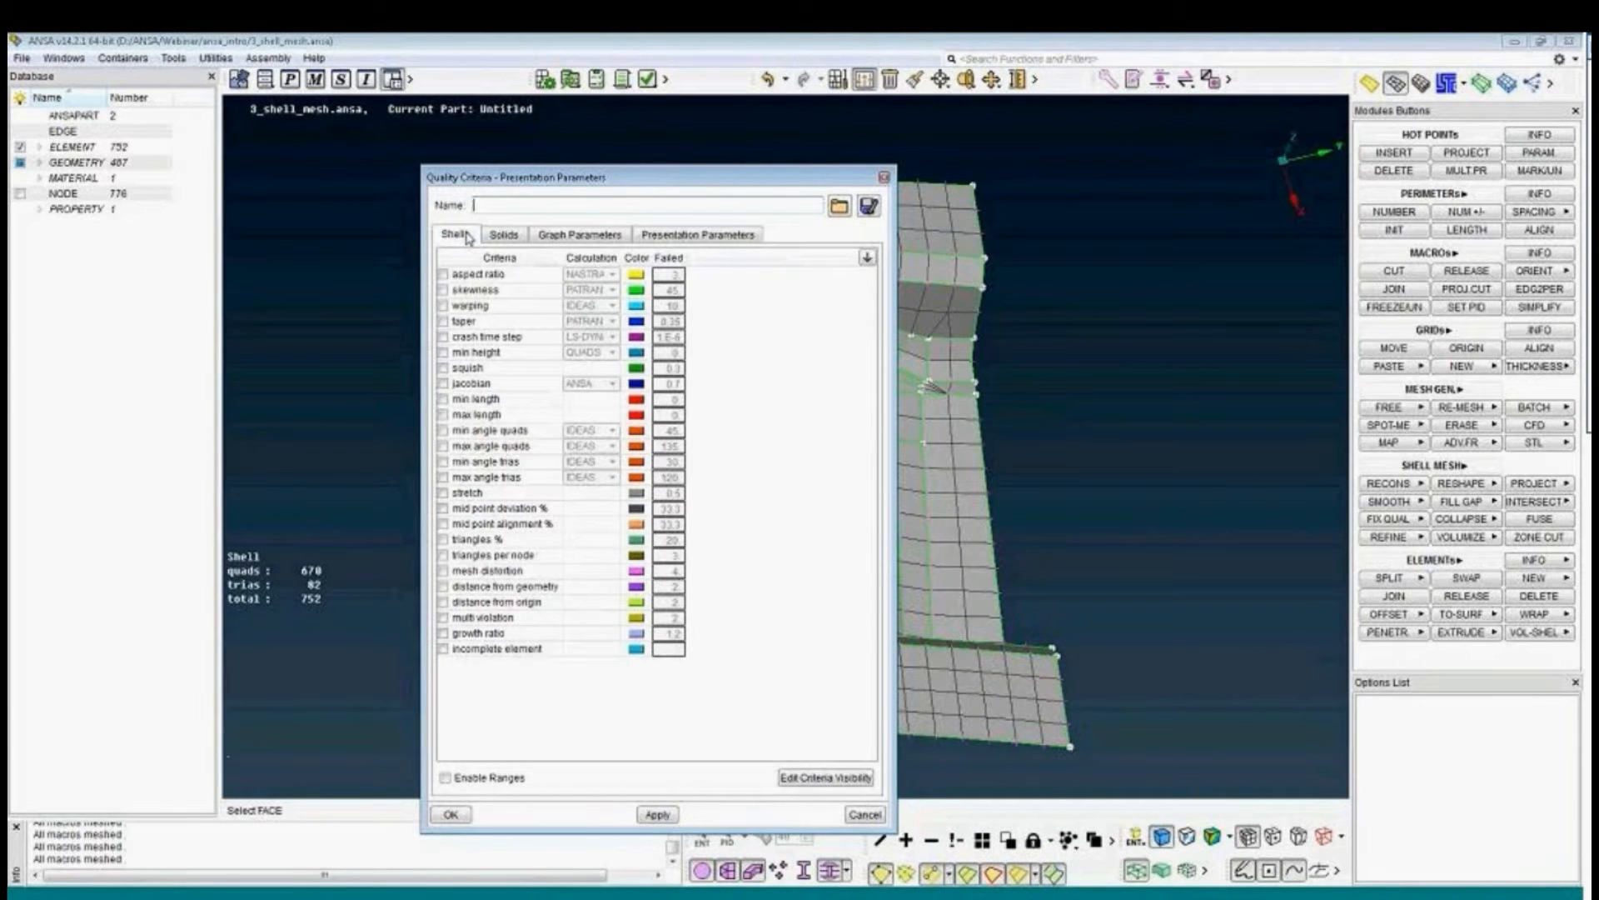
pyautogui.click(472, 275)
pyautogui.click(473, 290)
pyautogui.click(471, 306)
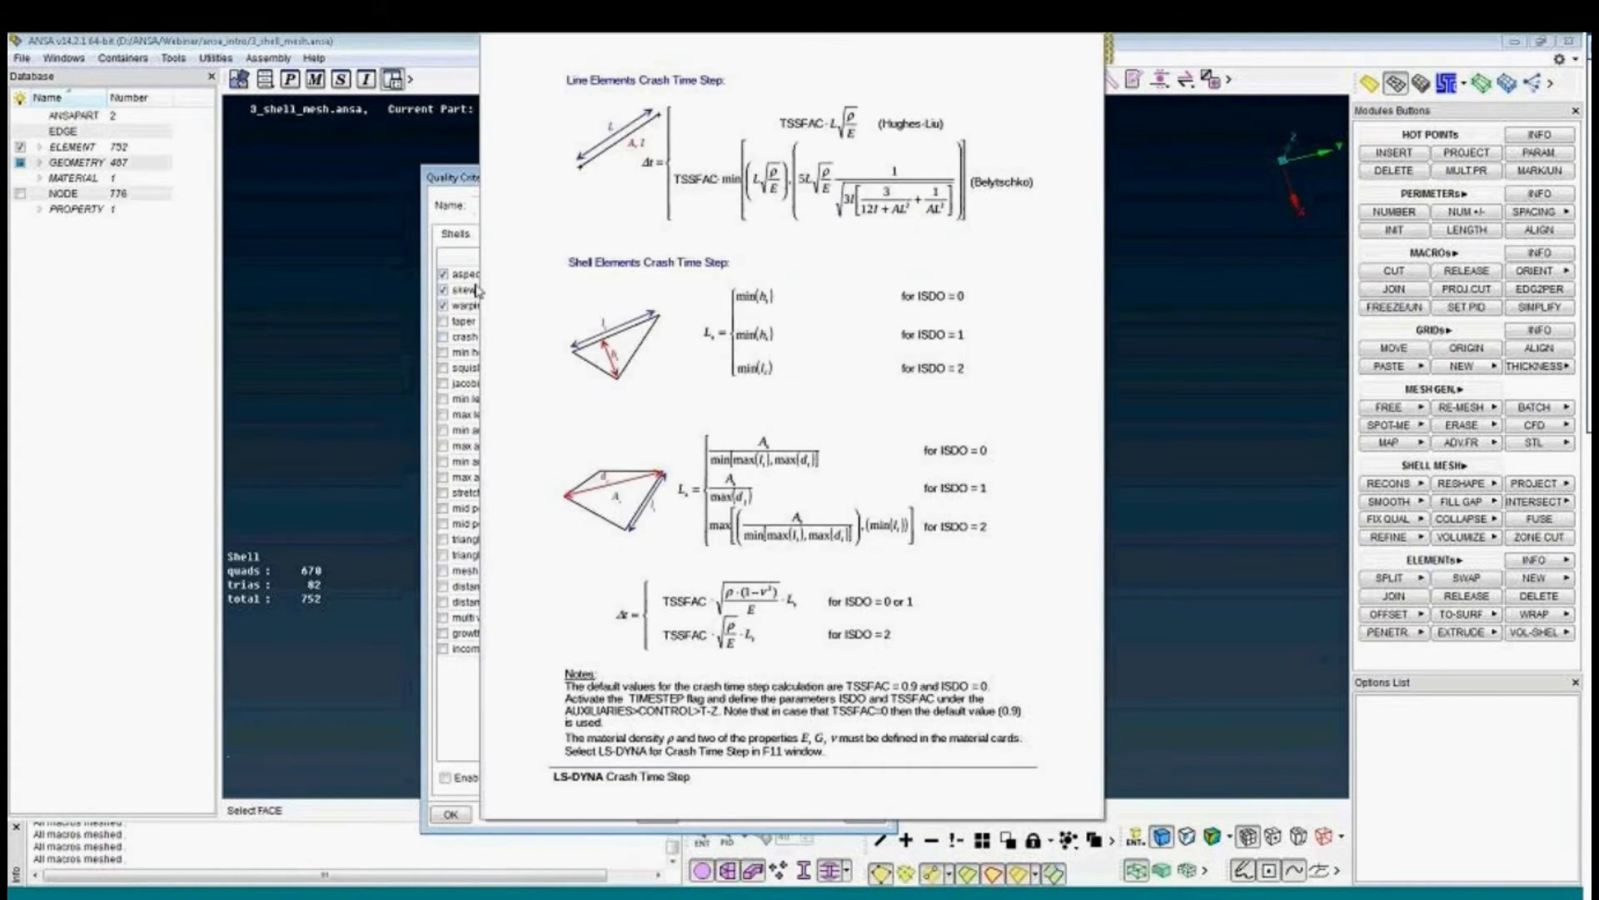
pyautogui.moveTo(469, 308)
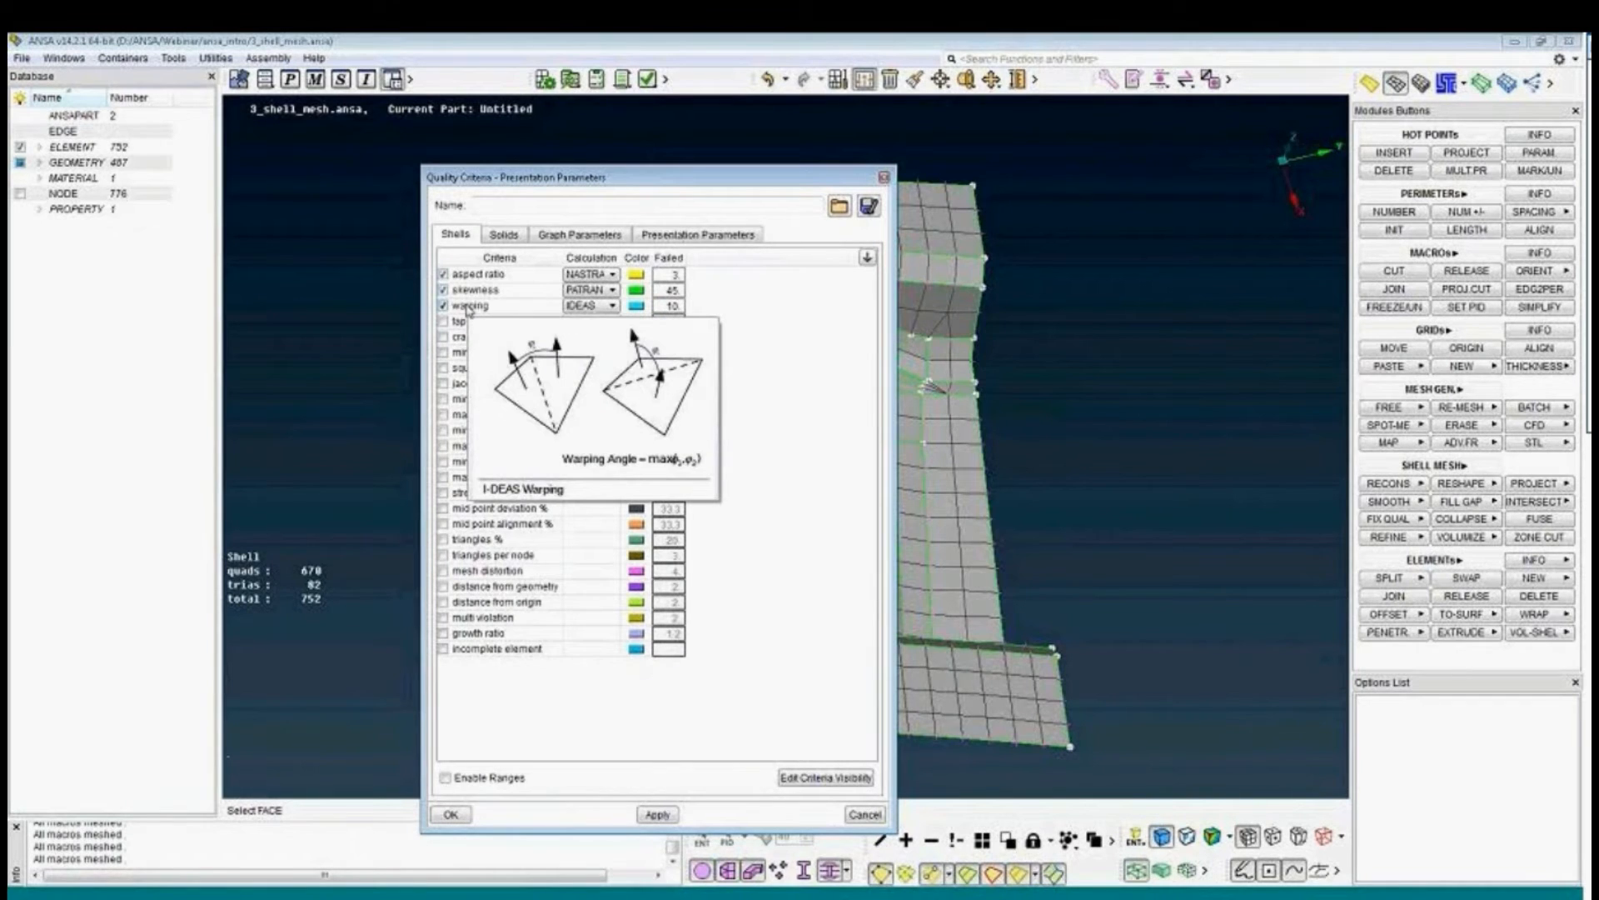
# Enable the min length and max length shell criteria with limits 3 and 8, and accept the quality criteria.
pyautogui.click(443, 399)
pyautogui.click(443, 414)
pyautogui.moveTo(664, 399); pyautogui.dragTo(693, 399)
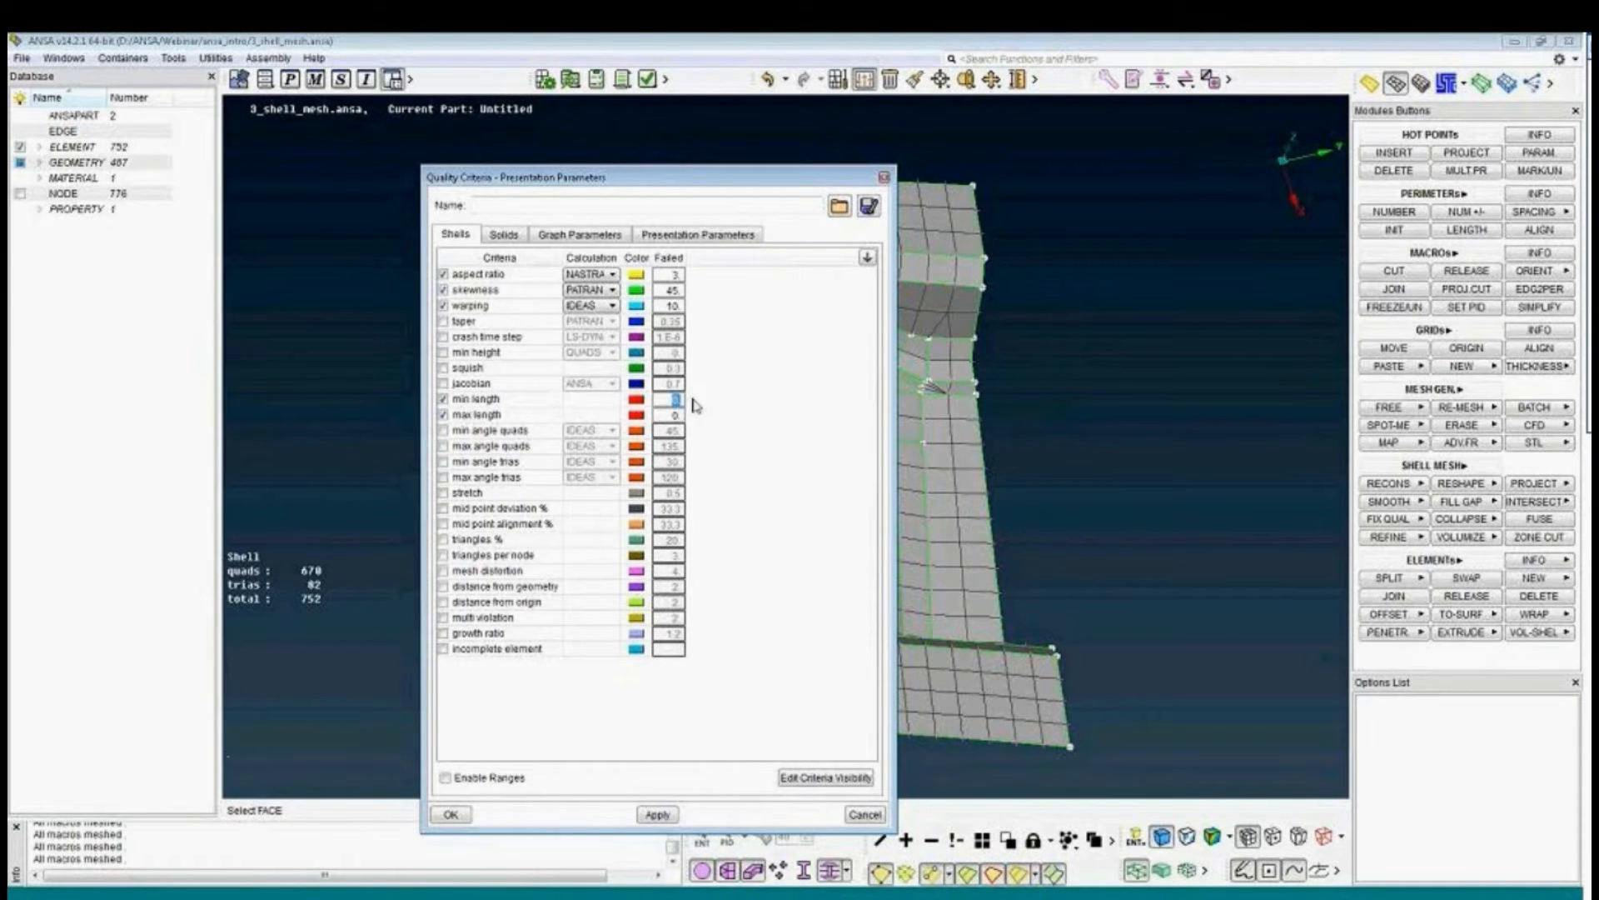
pyautogui.write('3')
pyautogui.press('Tab')
pyautogui.write('8')
pyautogui.click(463, 818)
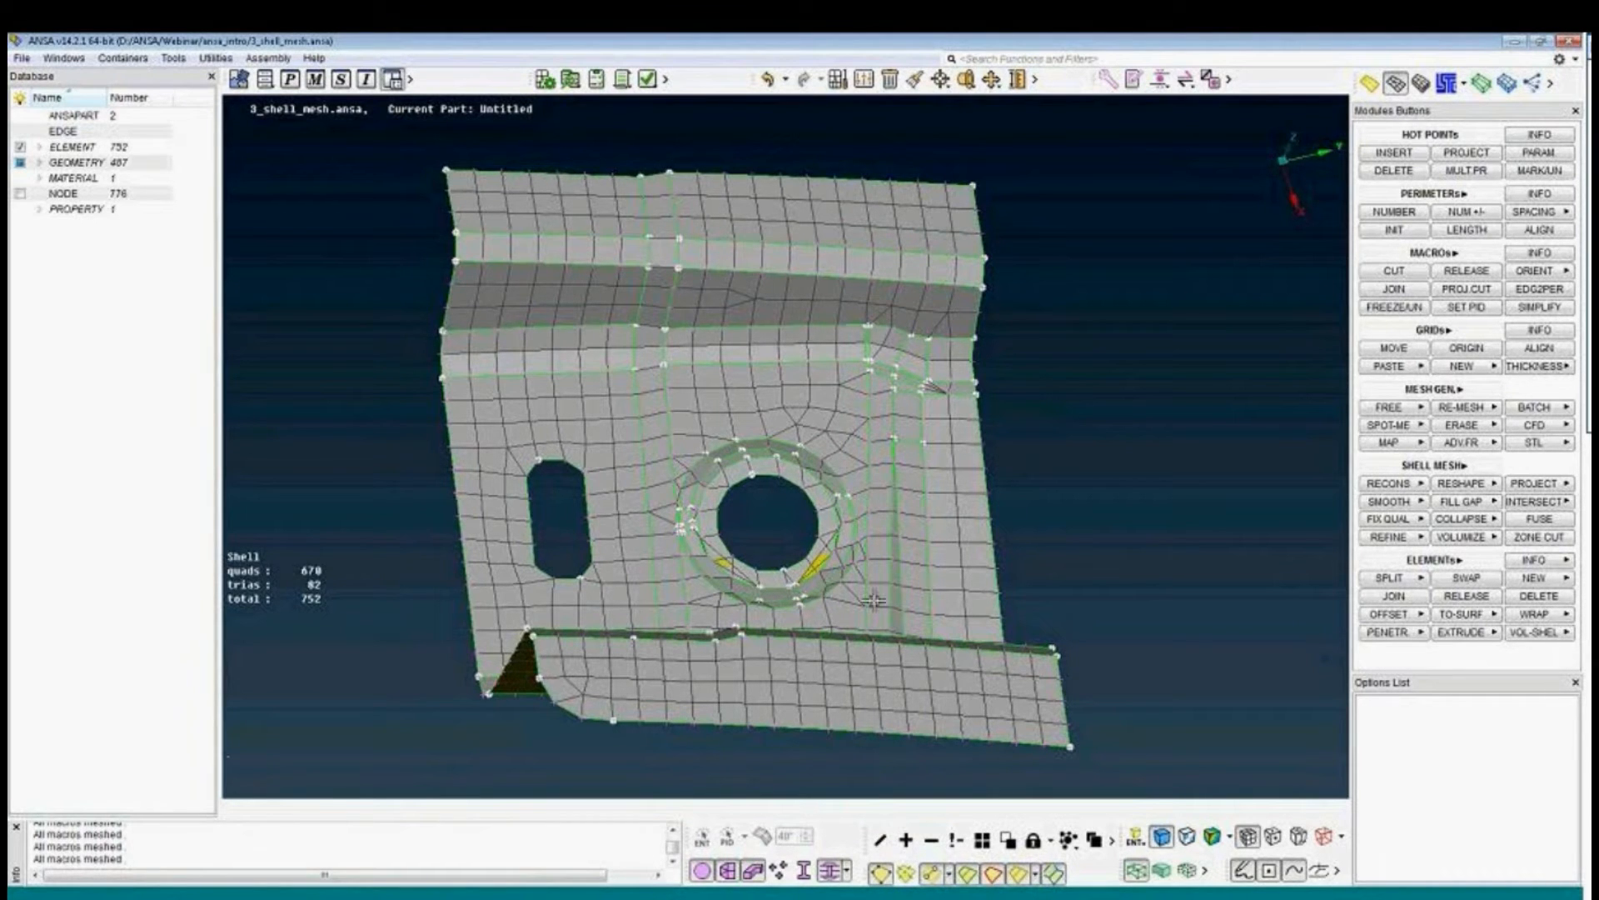
# Display the shells in hidden-line quality mode, place the criteria legend clear of the part, and toggle the warping criterion off and back on.
pyautogui.click(1189, 841)
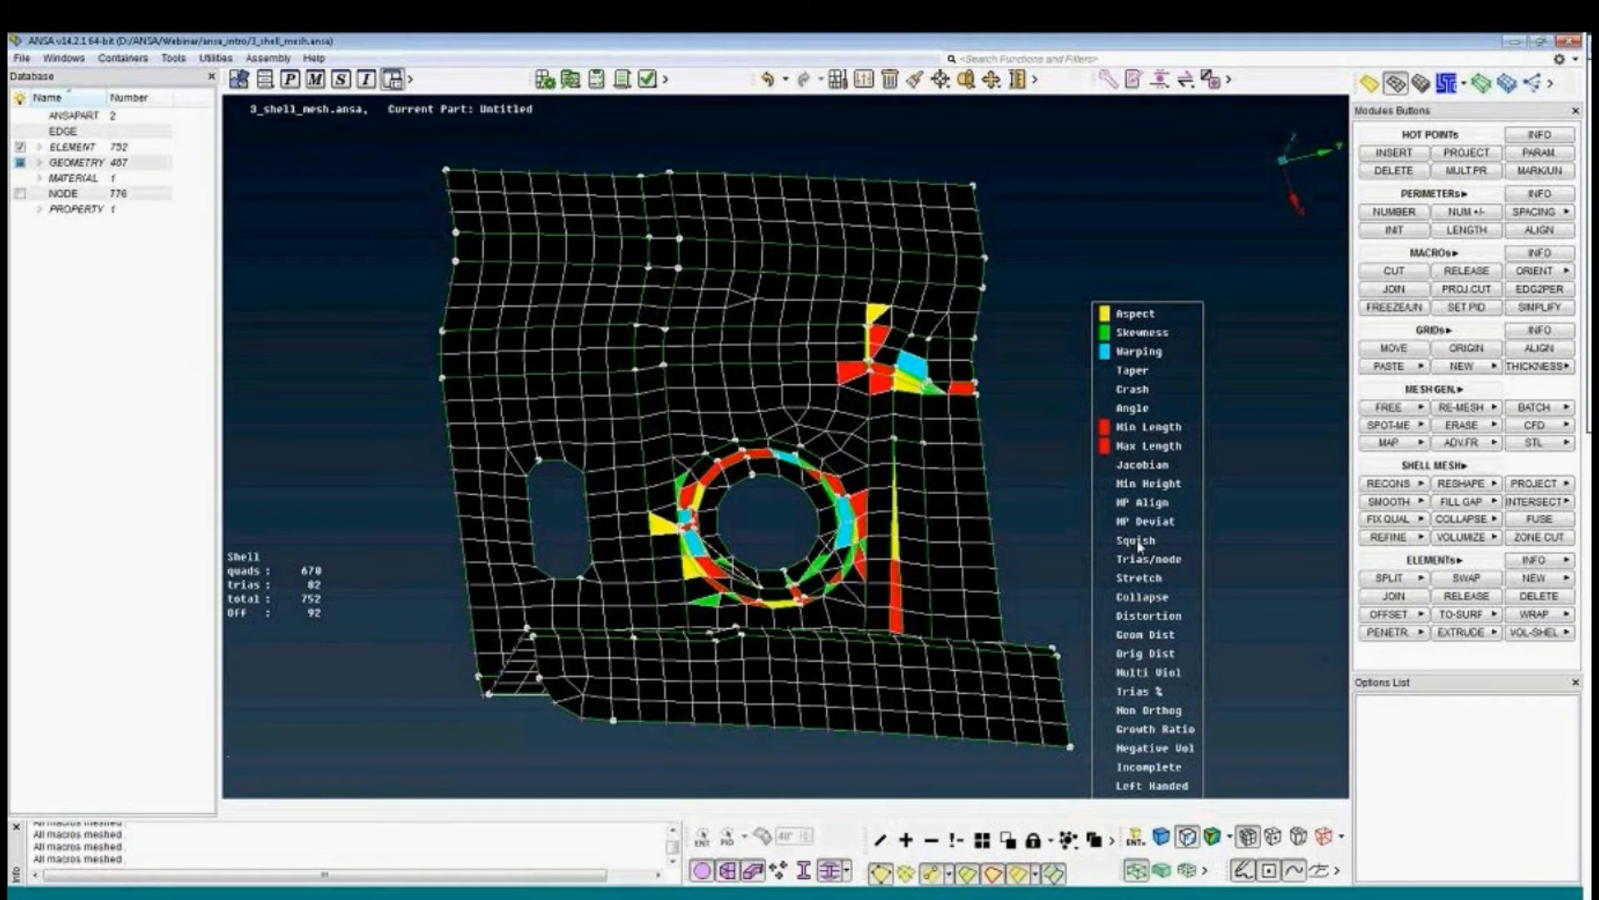
pyautogui.moveTo(1138, 546); pyautogui.dragTo(1270, 521)
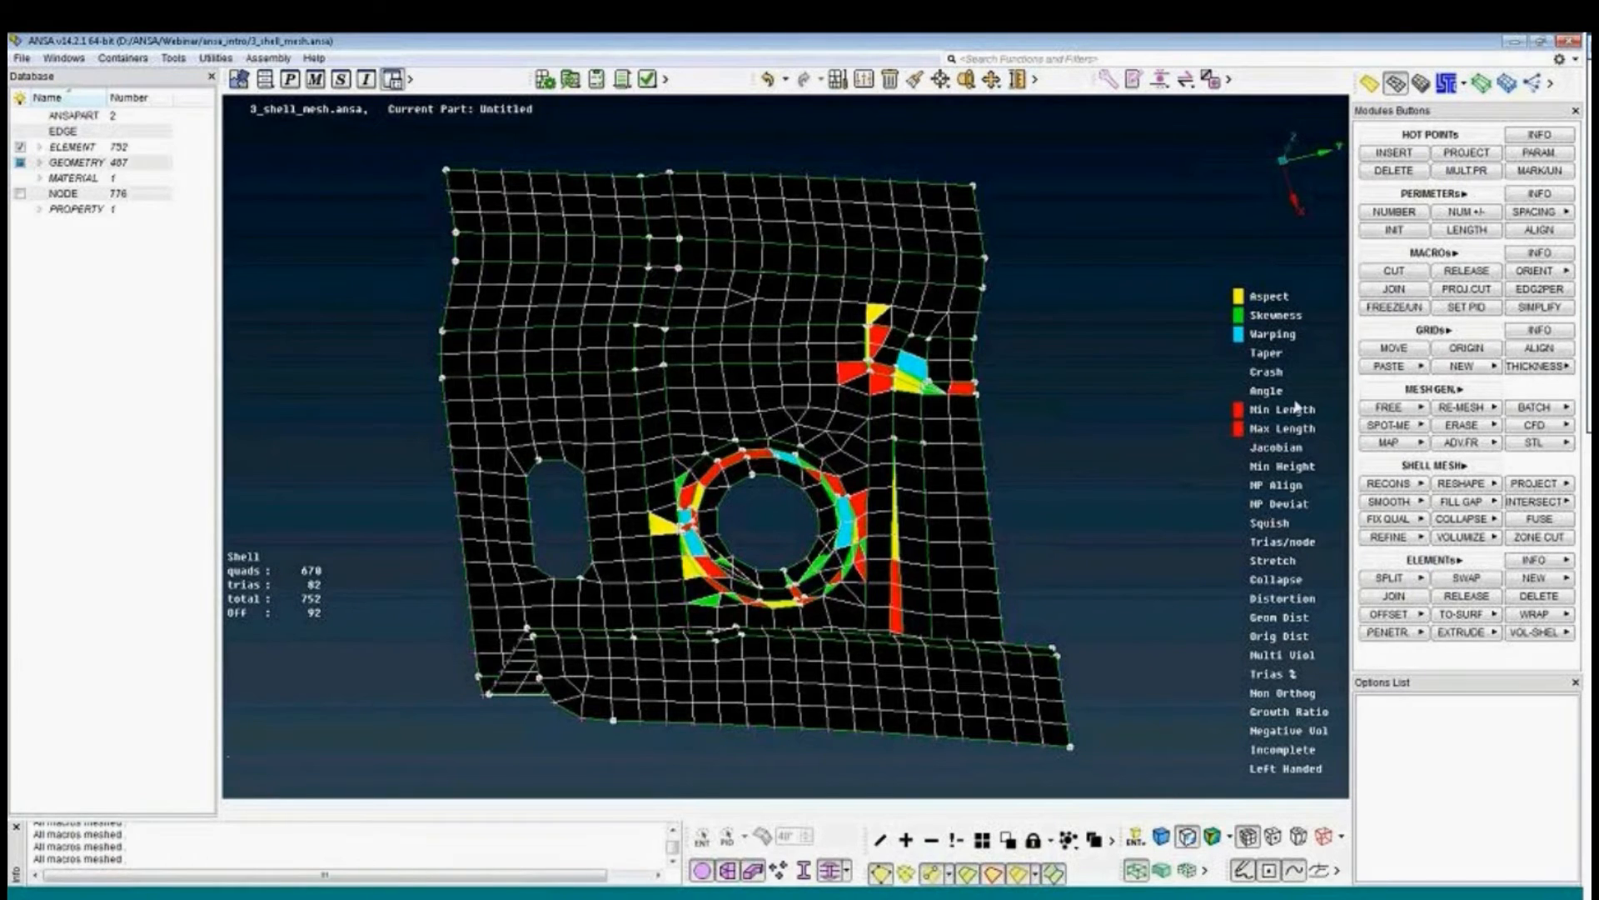
pyautogui.click(1270, 337)
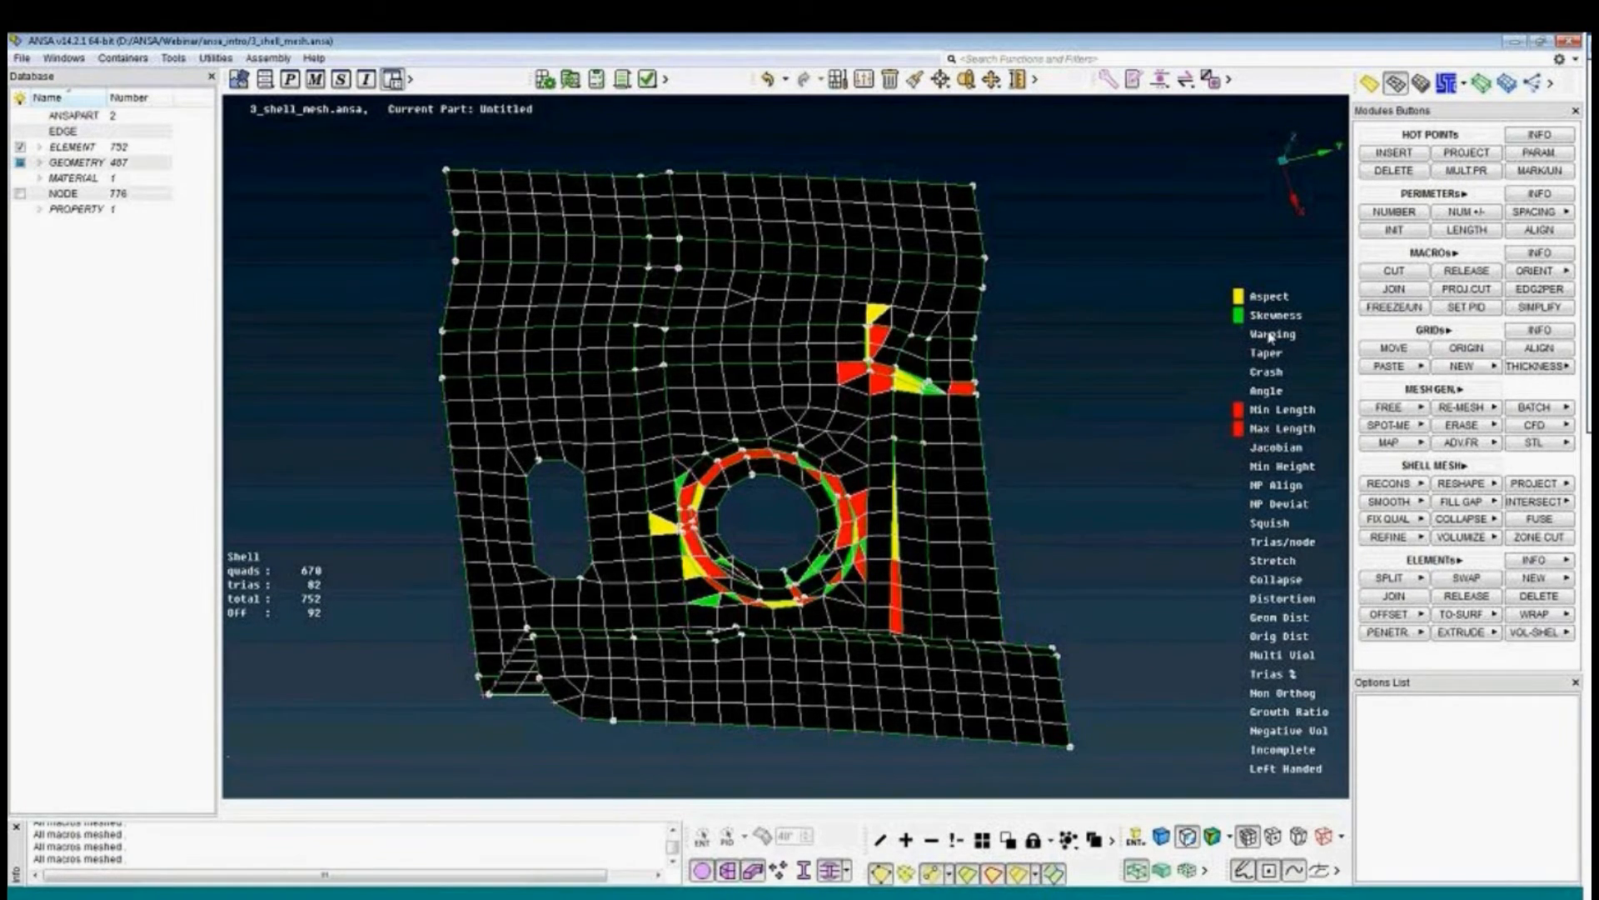
pyautogui.click(1270, 336)
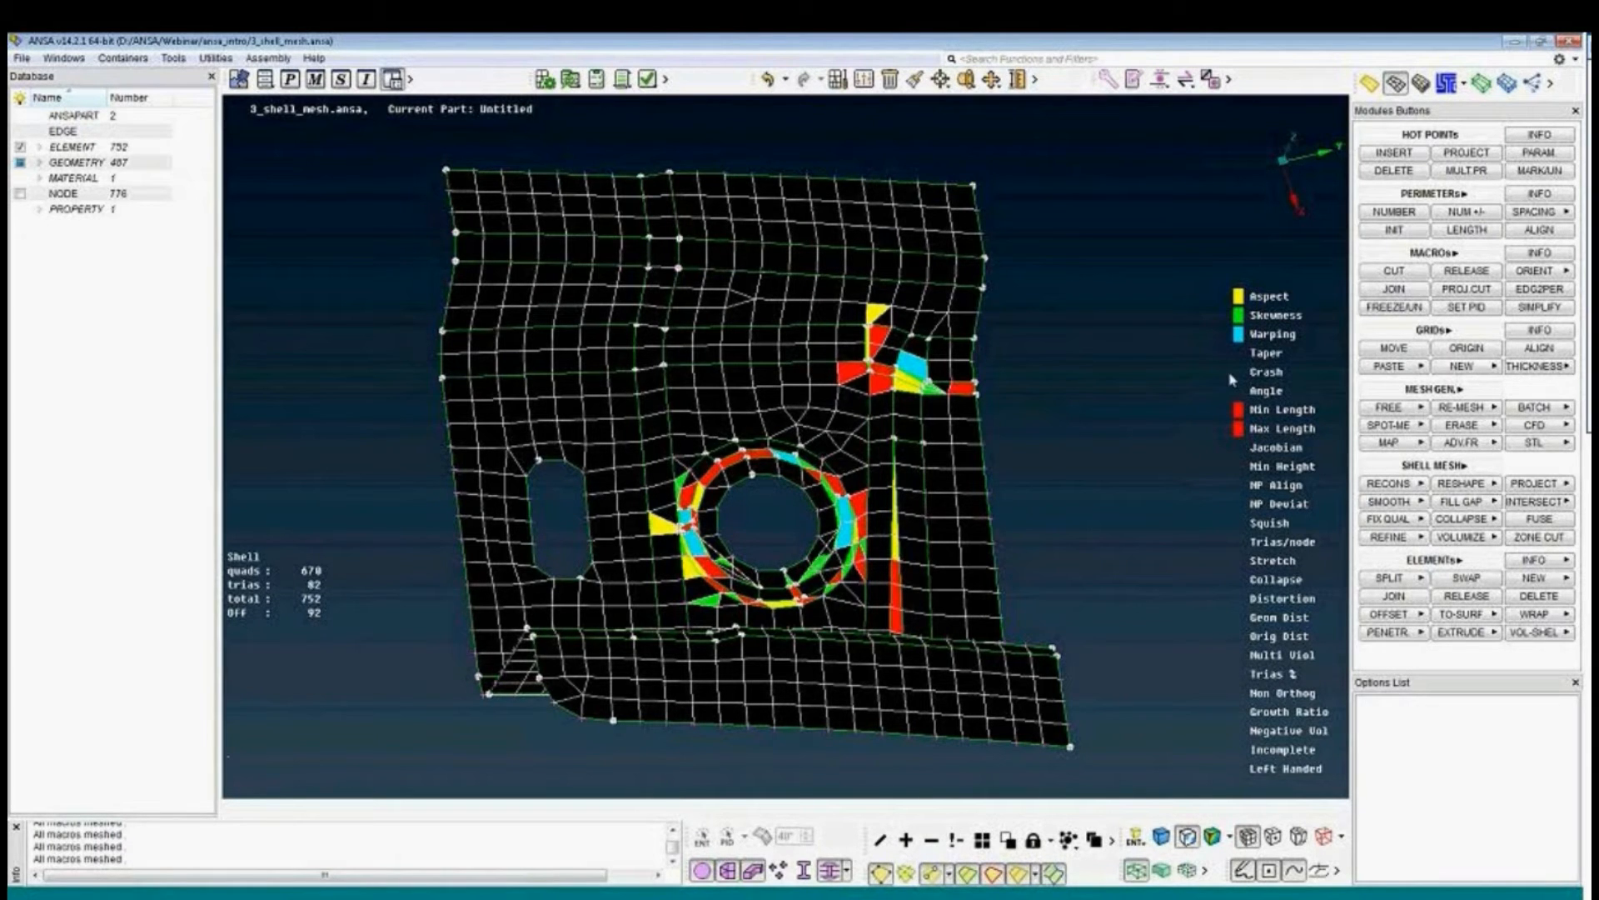
# Move the nodes along the left edge of the slotted hole slightly outward on the surface.
pyautogui.click(1413, 353)
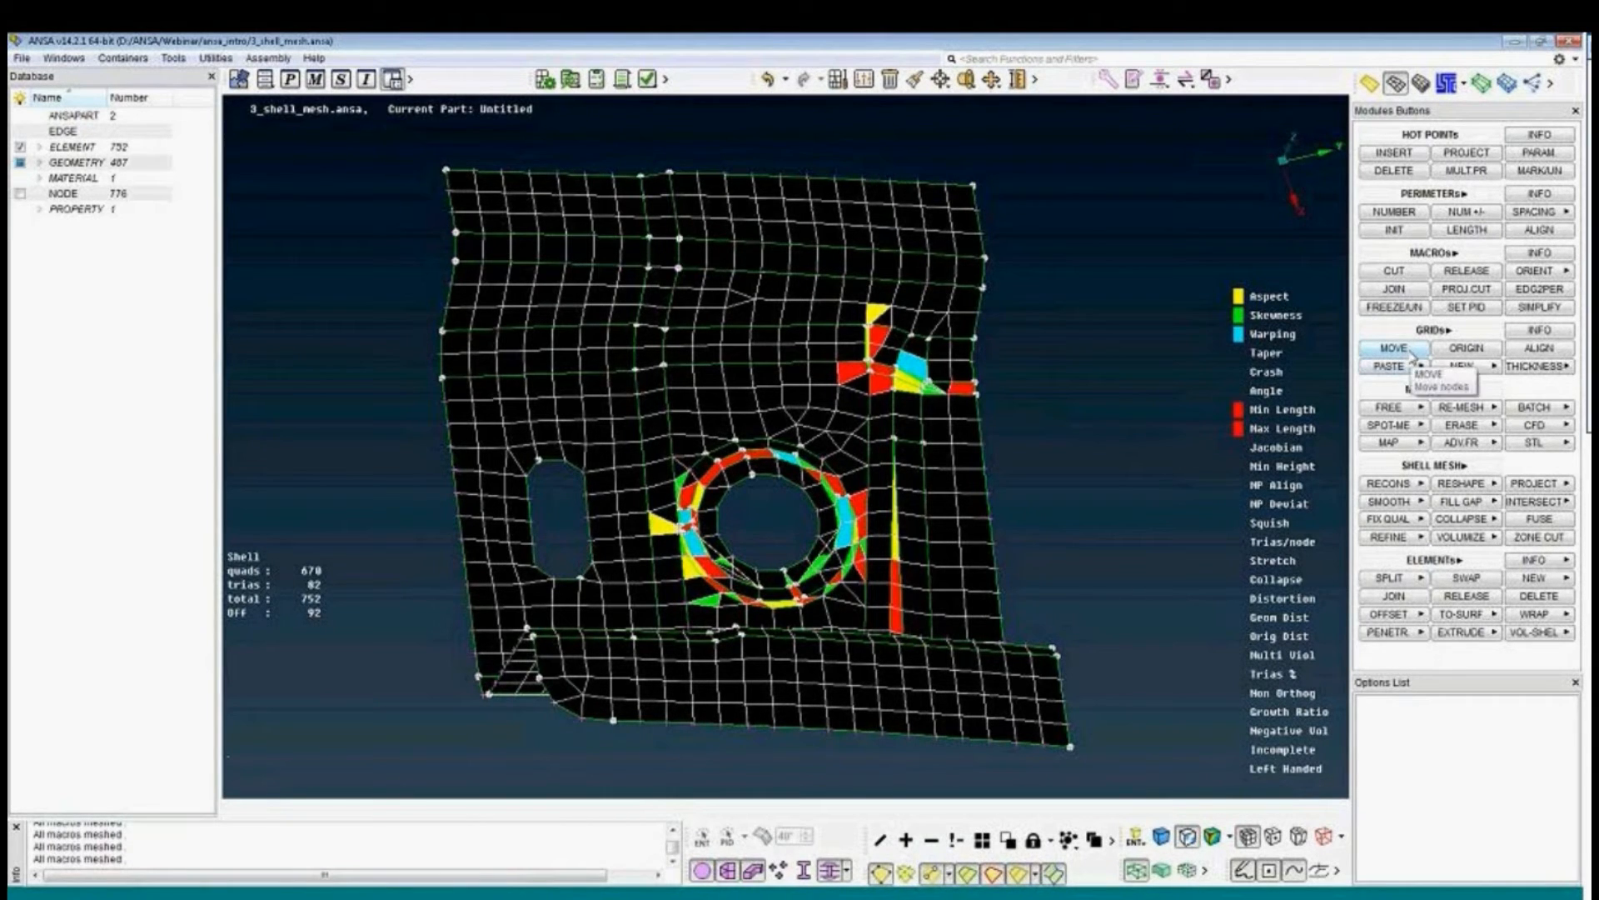
pyautogui.moveTo(488, 458); pyautogui.dragTo(523, 574)
pyautogui.click(502, 538)
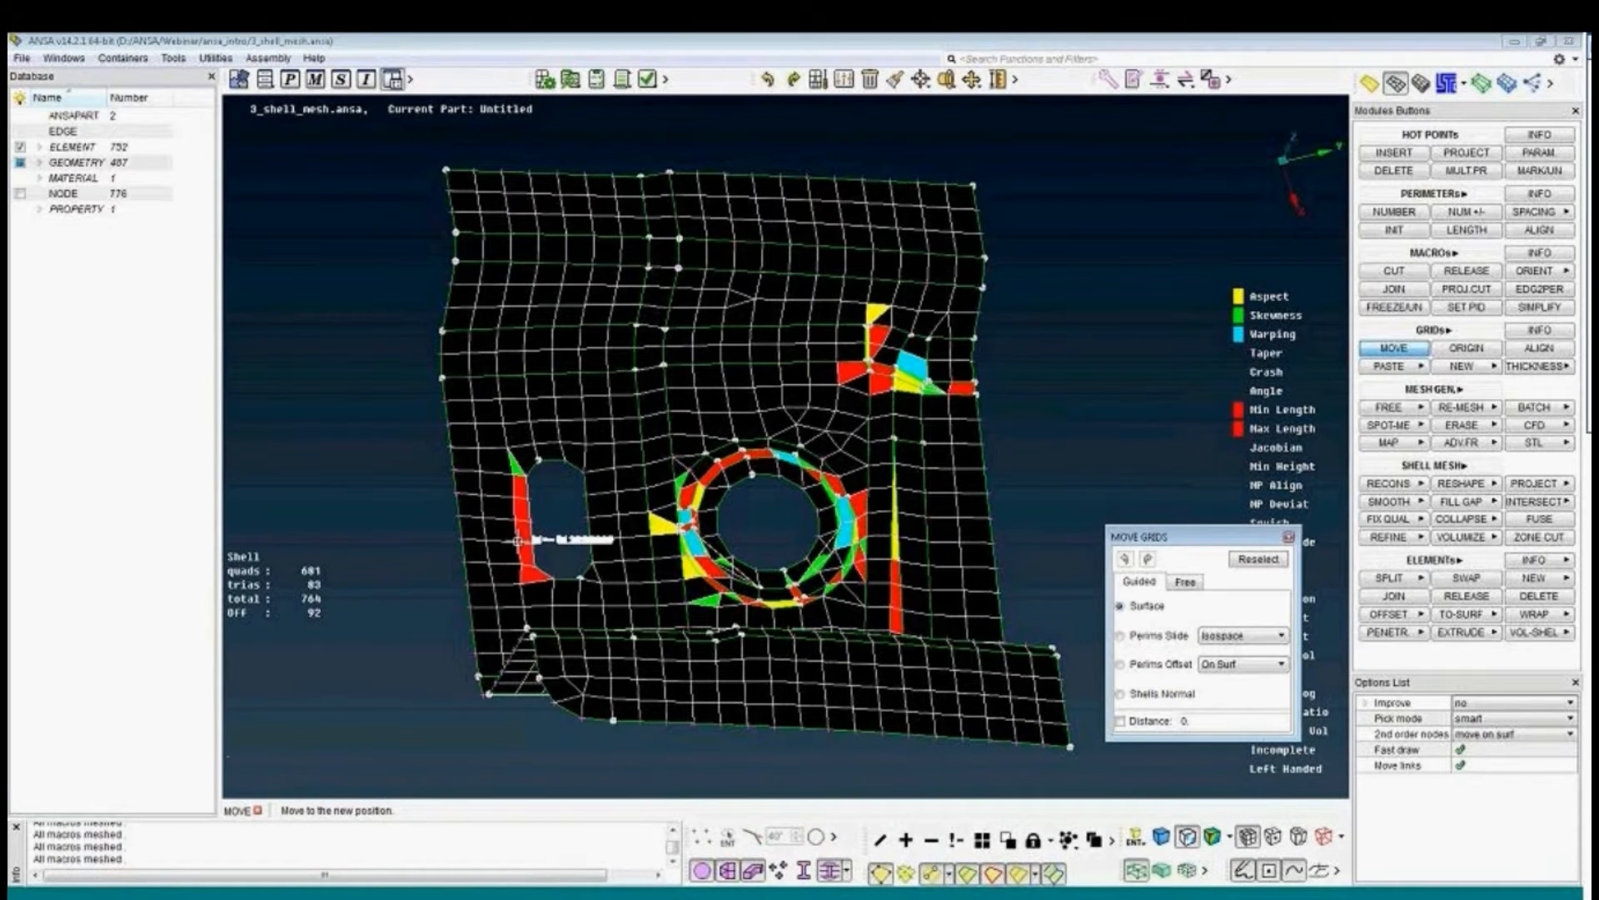
pyautogui.click(519, 540)
pyautogui.middleClick(560, 529)
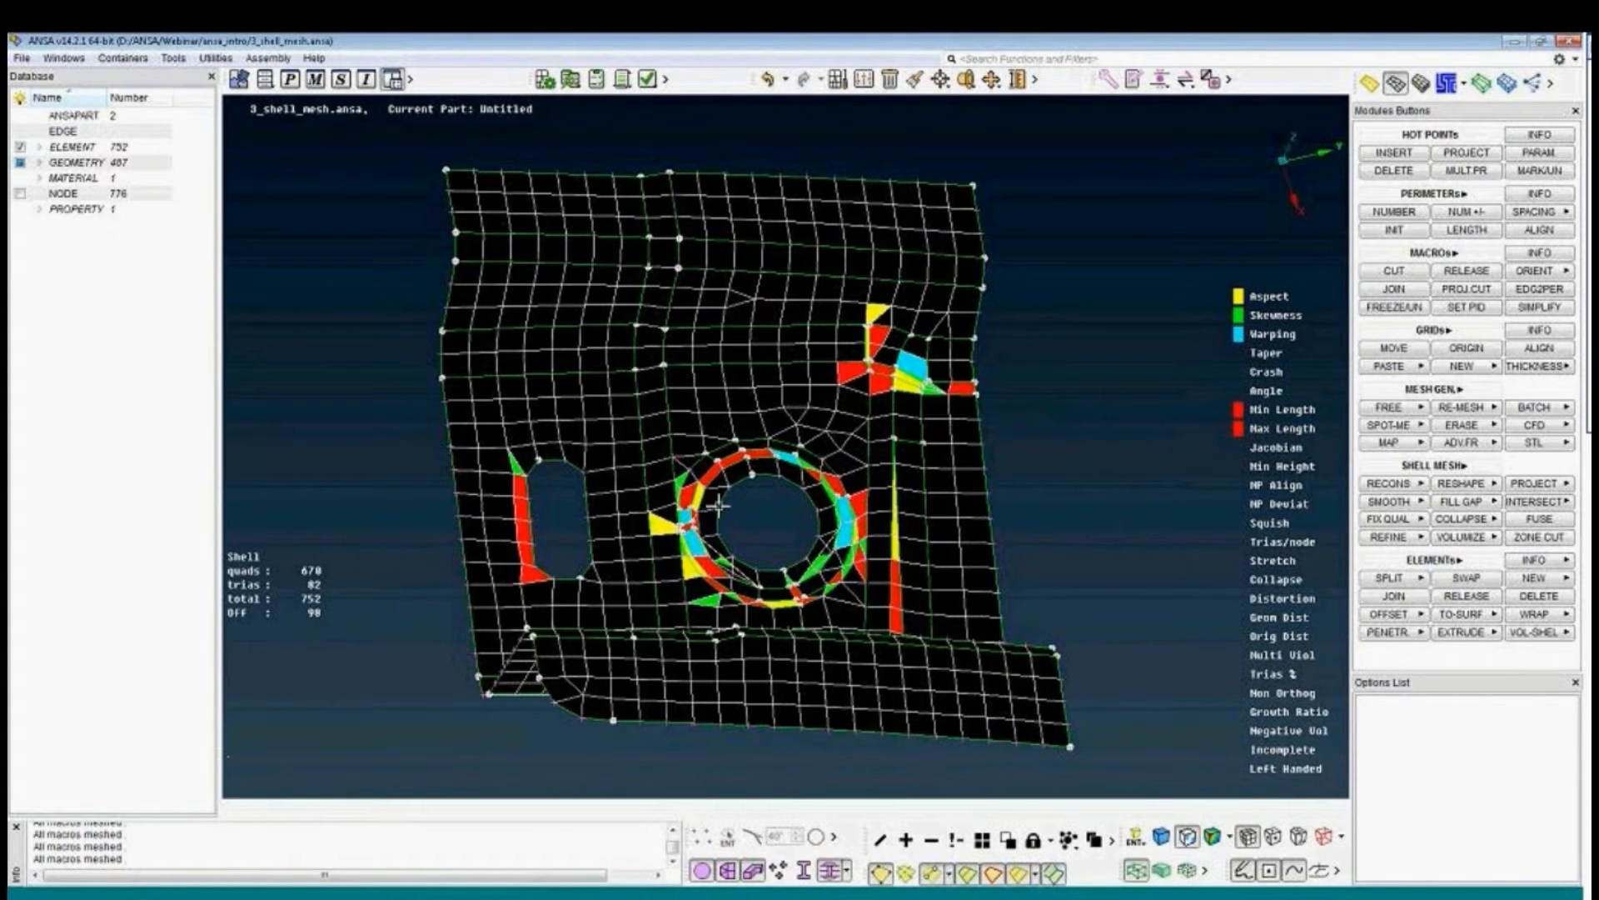
# Show only the macros containing off elements, then make the whole part visible again.
pyautogui.scroll(-2, 718, 504)
pyautogui.moveTo(718, 504)
pyautogui.keyDown('ctrl'); pyautogui.mouseDown()
pyautogui.moveTo(713, 542)
pyautogui.moveTo(747, 513)
pyautogui.mouseUp(); pyautogui.keyUp('ctrl')
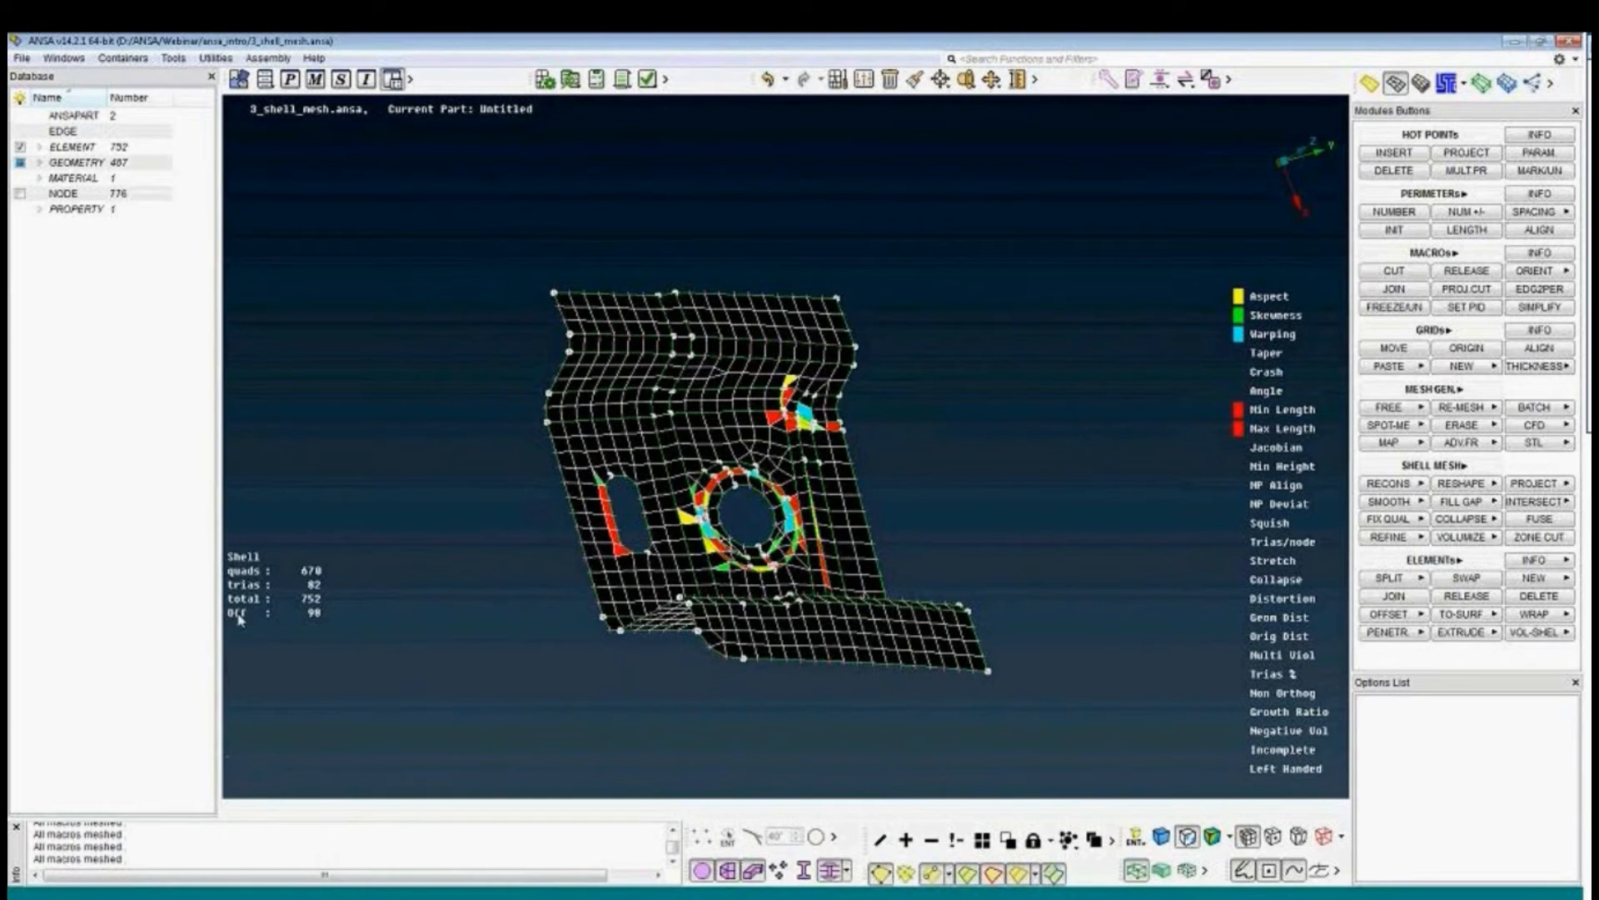
pyautogui.rightClick(244, 617)
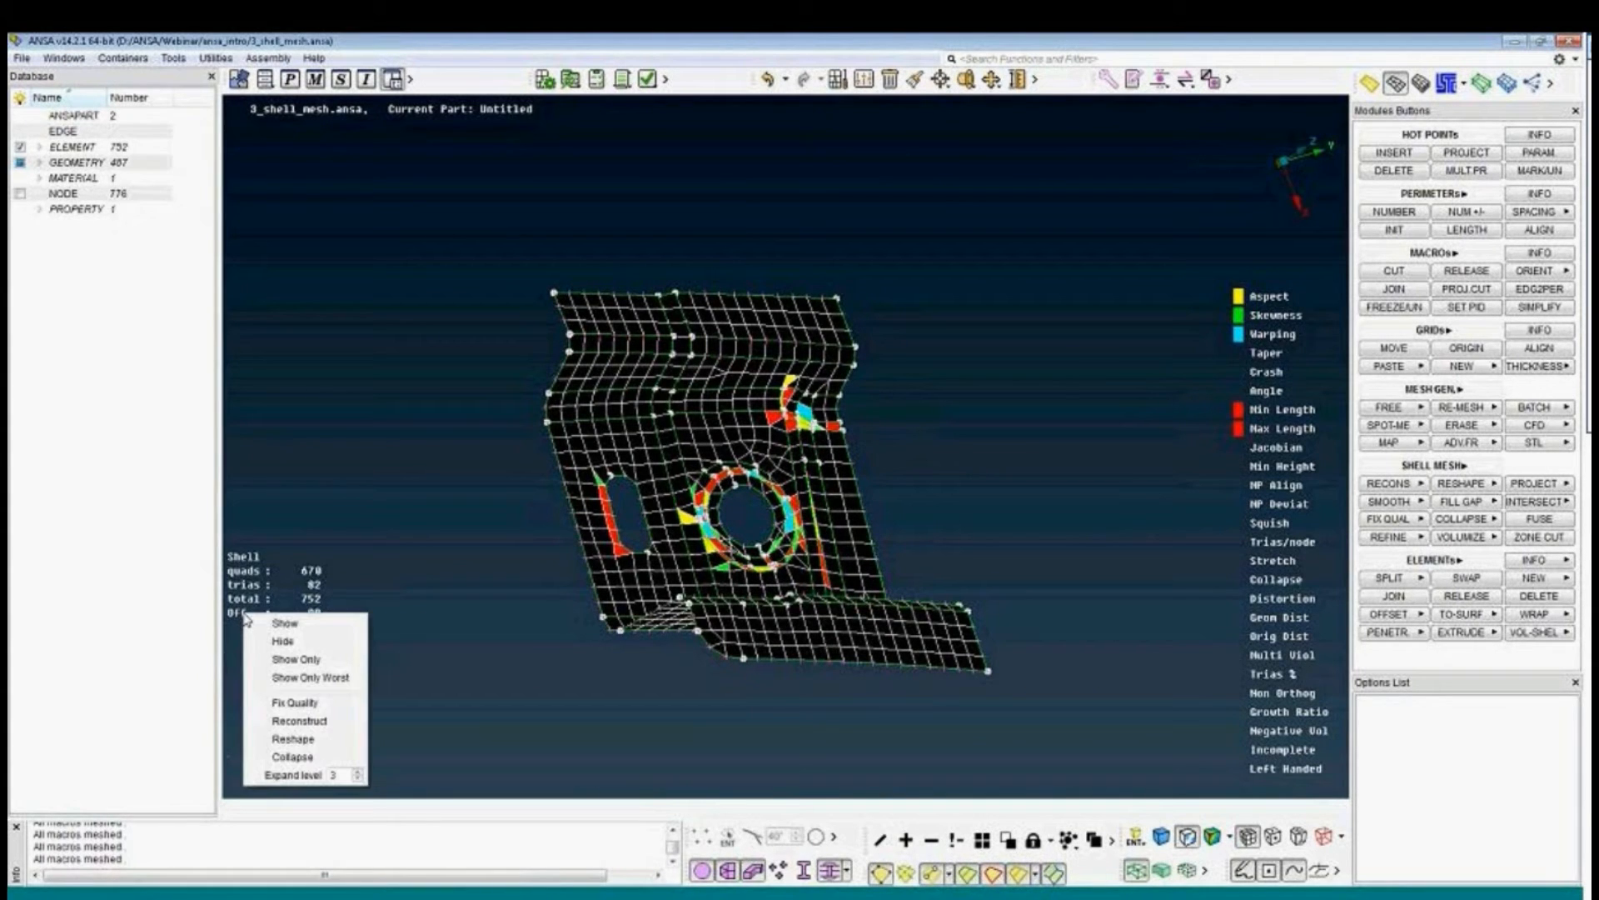
pyautogui.click(325, 664)
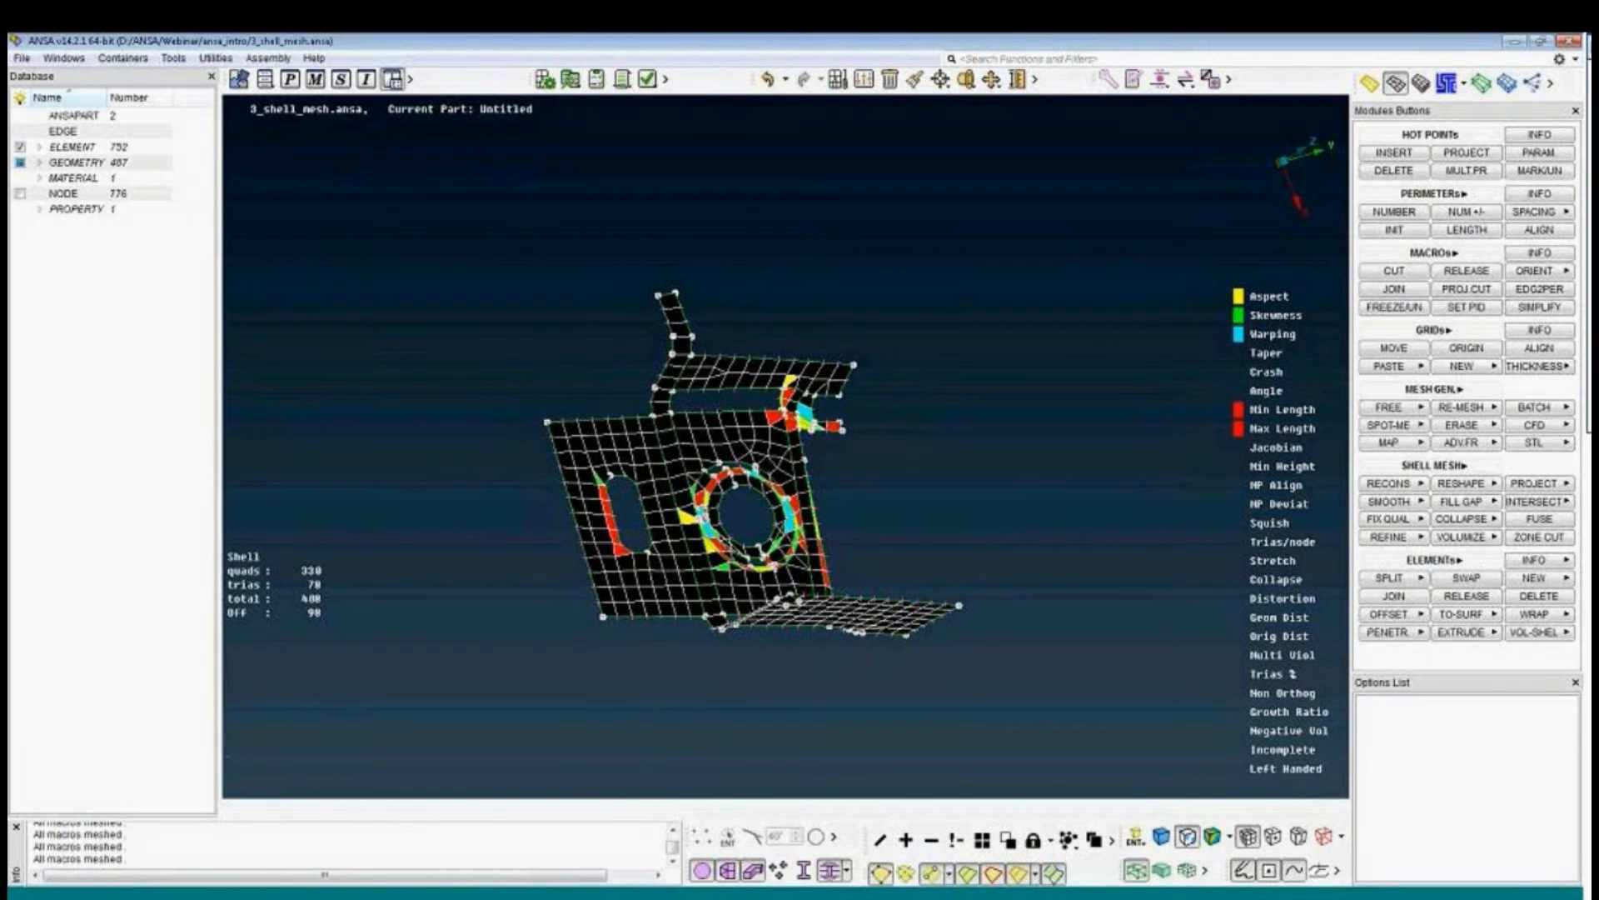
pyautogui.scroll(2, 833, 544)
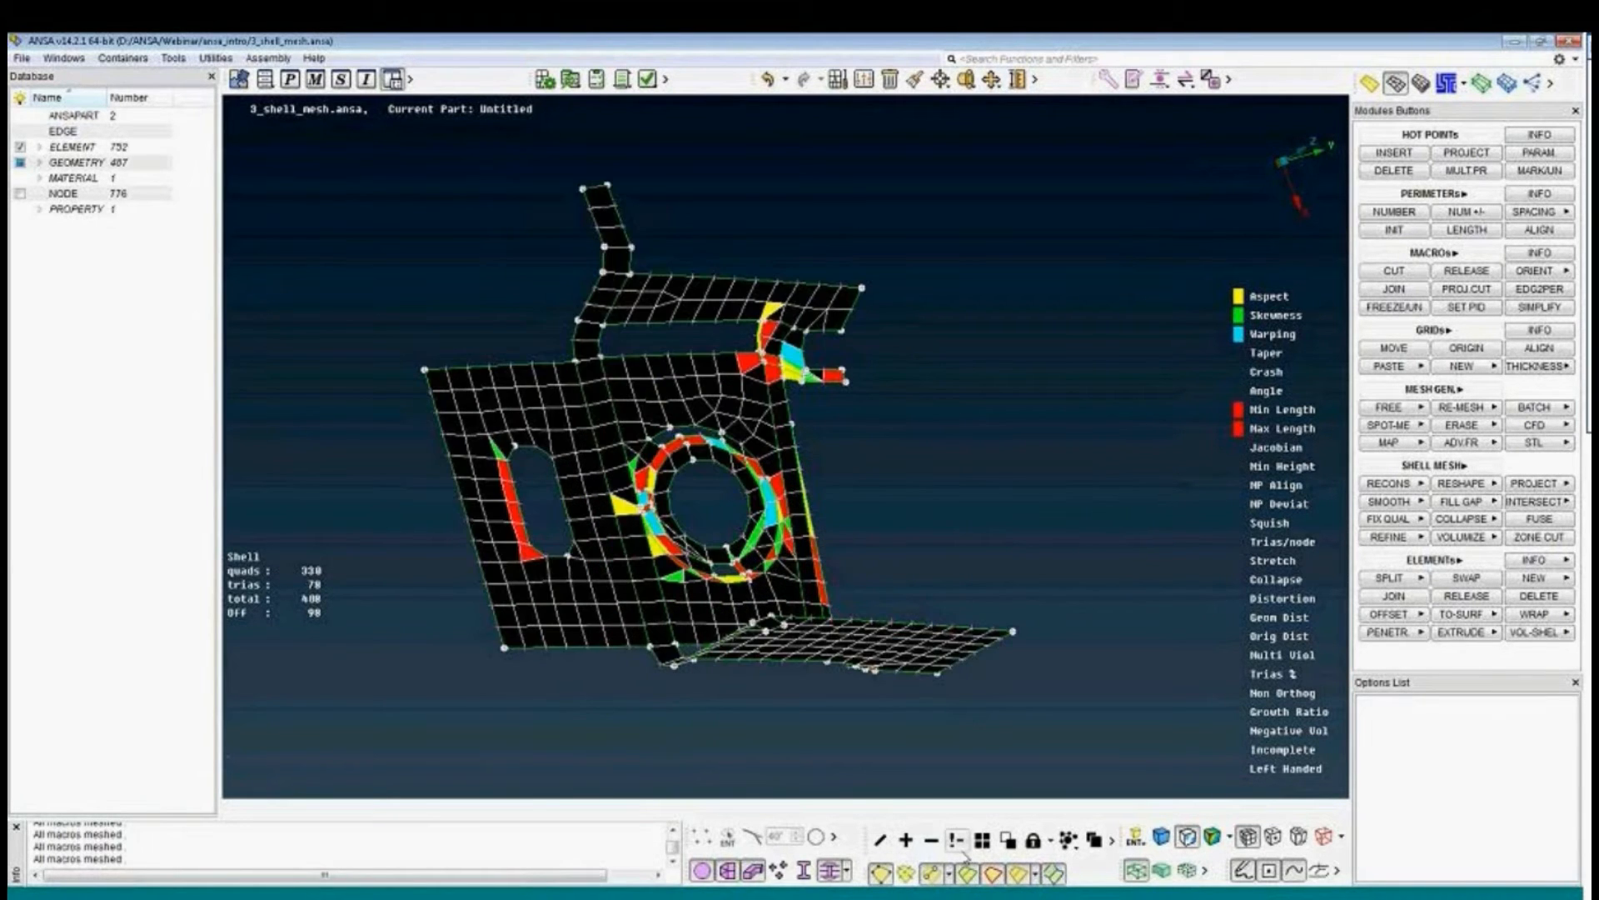
pyautogui.click(982, 840)
pyautogui.keyDown('ctrl'); pyautogui.moveTo(781, 511); pyautogui.dragTo(711, 528); pyautogui.keyUp('ctrl')
pyautogui.keyDown('ctrl'); pyautogui.moveTo(710, 528); pyautogui.dragTo(826, 525, button='middle'); pyautogui.keyUp('ctrl')
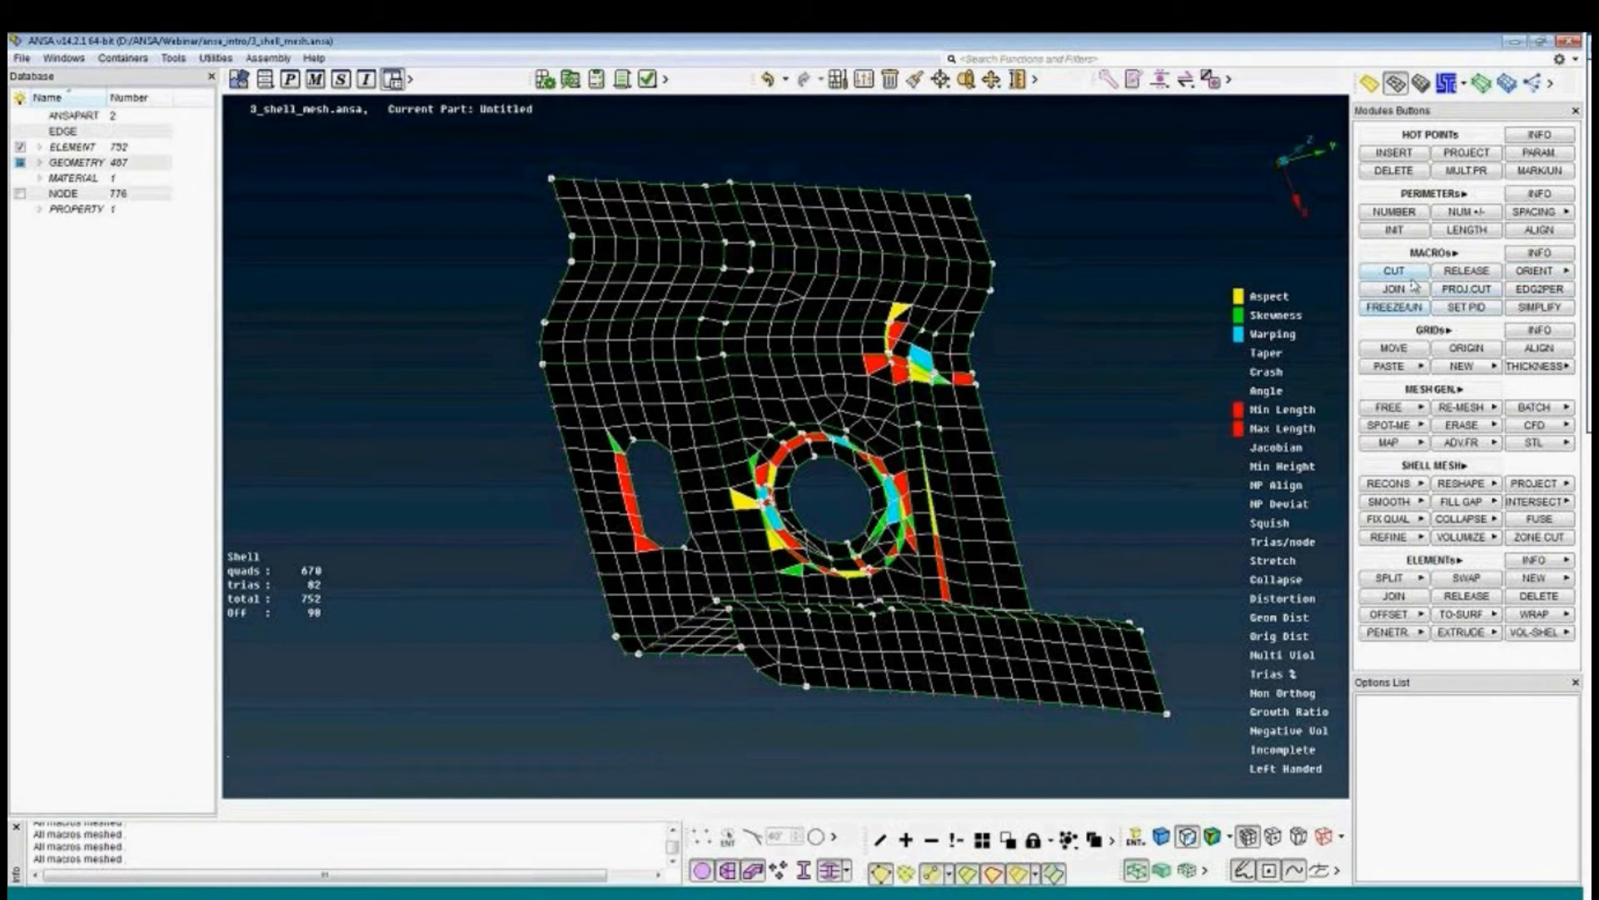
# Freeze both upper flange macros, the bend strips below them and the left sloped macro, leaving the vertical strip between them unfrozen.
pyautogui.click(1393, 308)
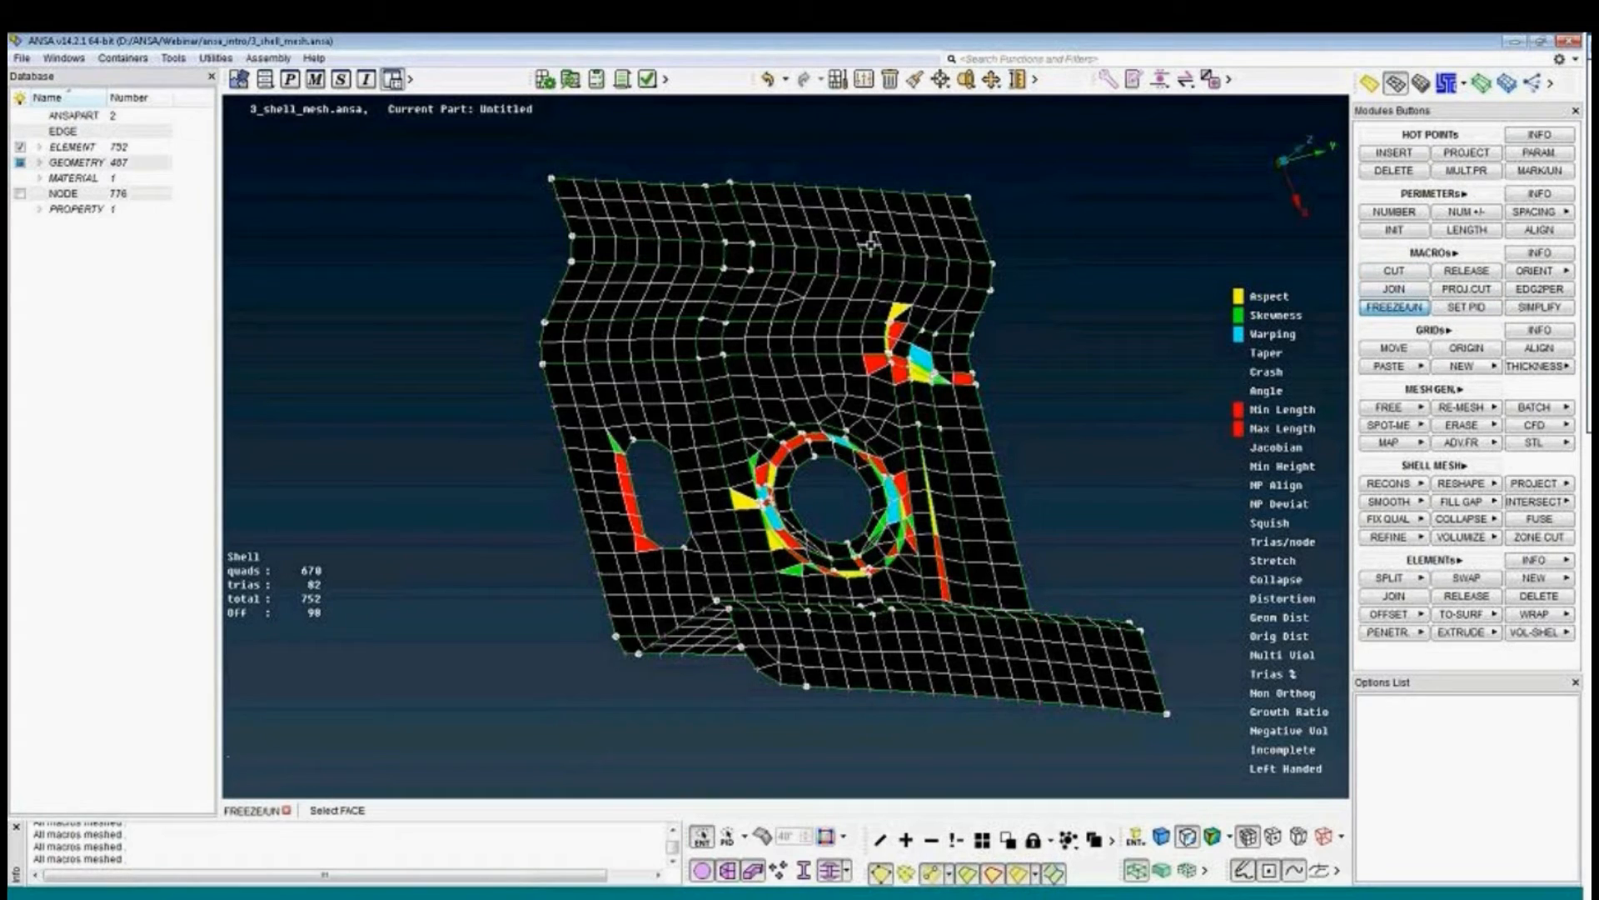
pyautogui.click(812, 235)
pyautogui.click(733, 219)
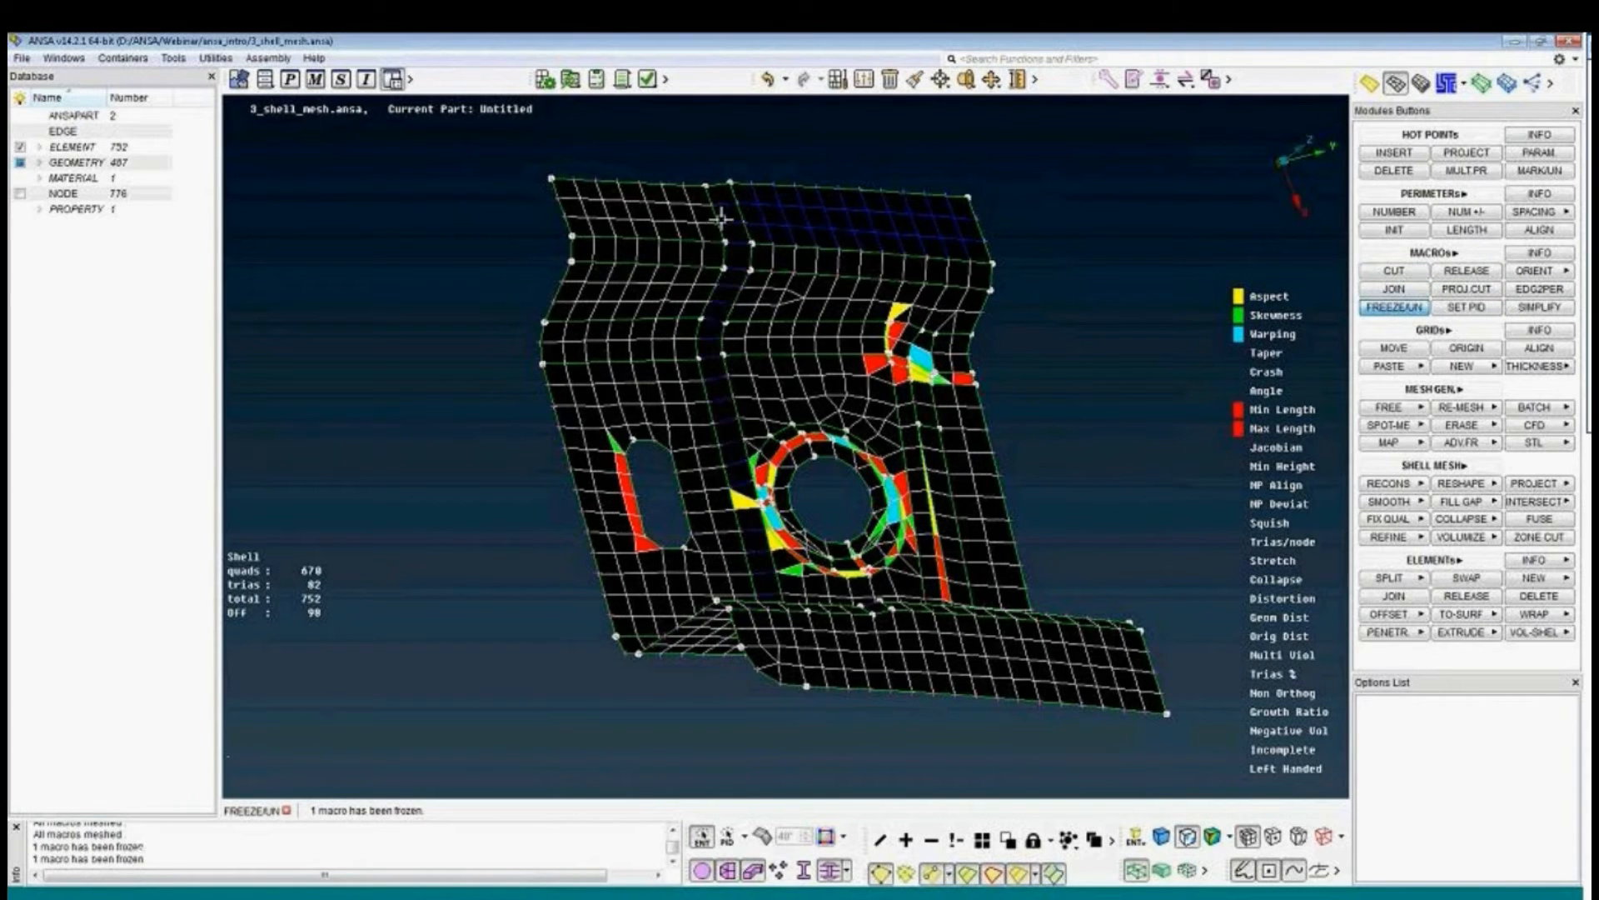
pyautogui.click(711, 218)
pyautogui.click(707, 253)
pyautogui.click(773, 254)
pyautogui.click(715, 387)
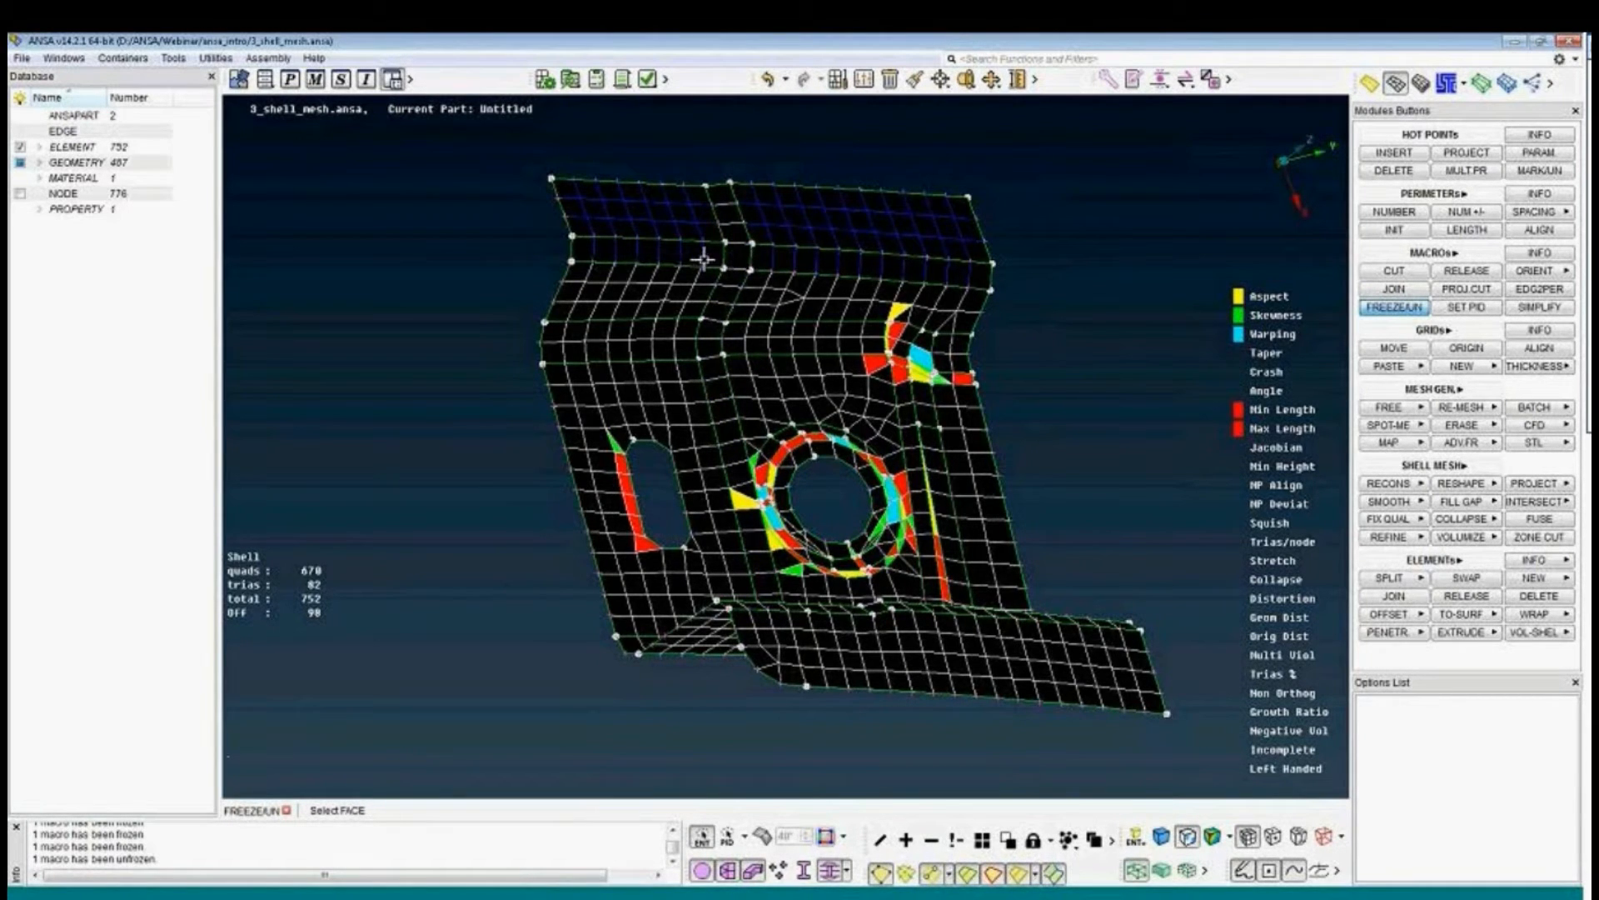
pyautogui.click(631, 281)
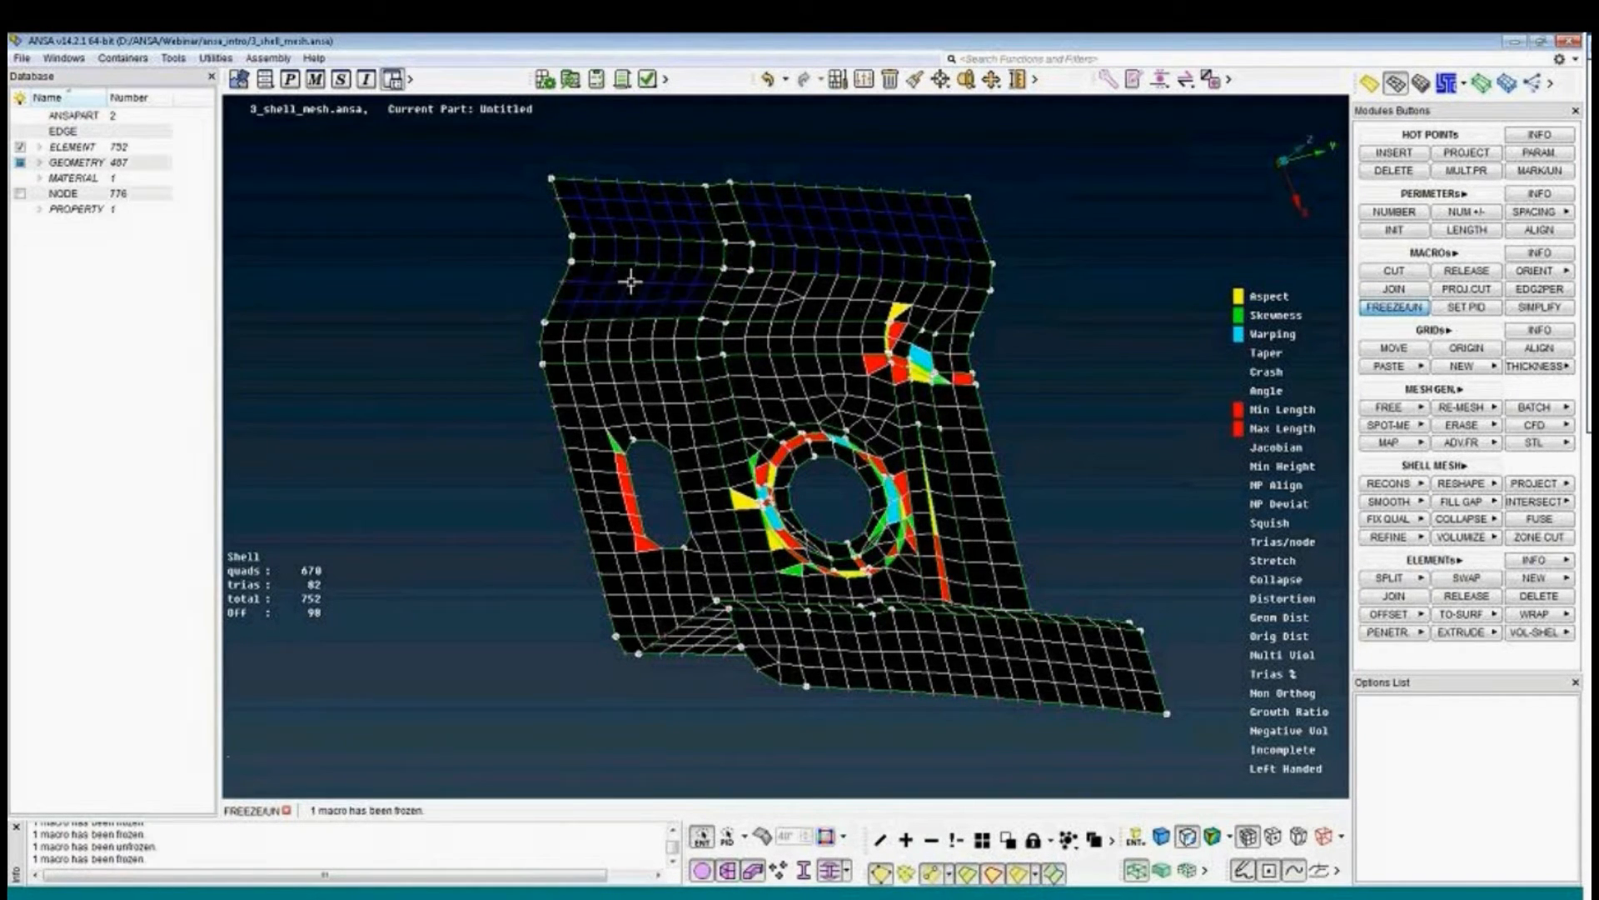
pyautogui.middleClick(776, 250)
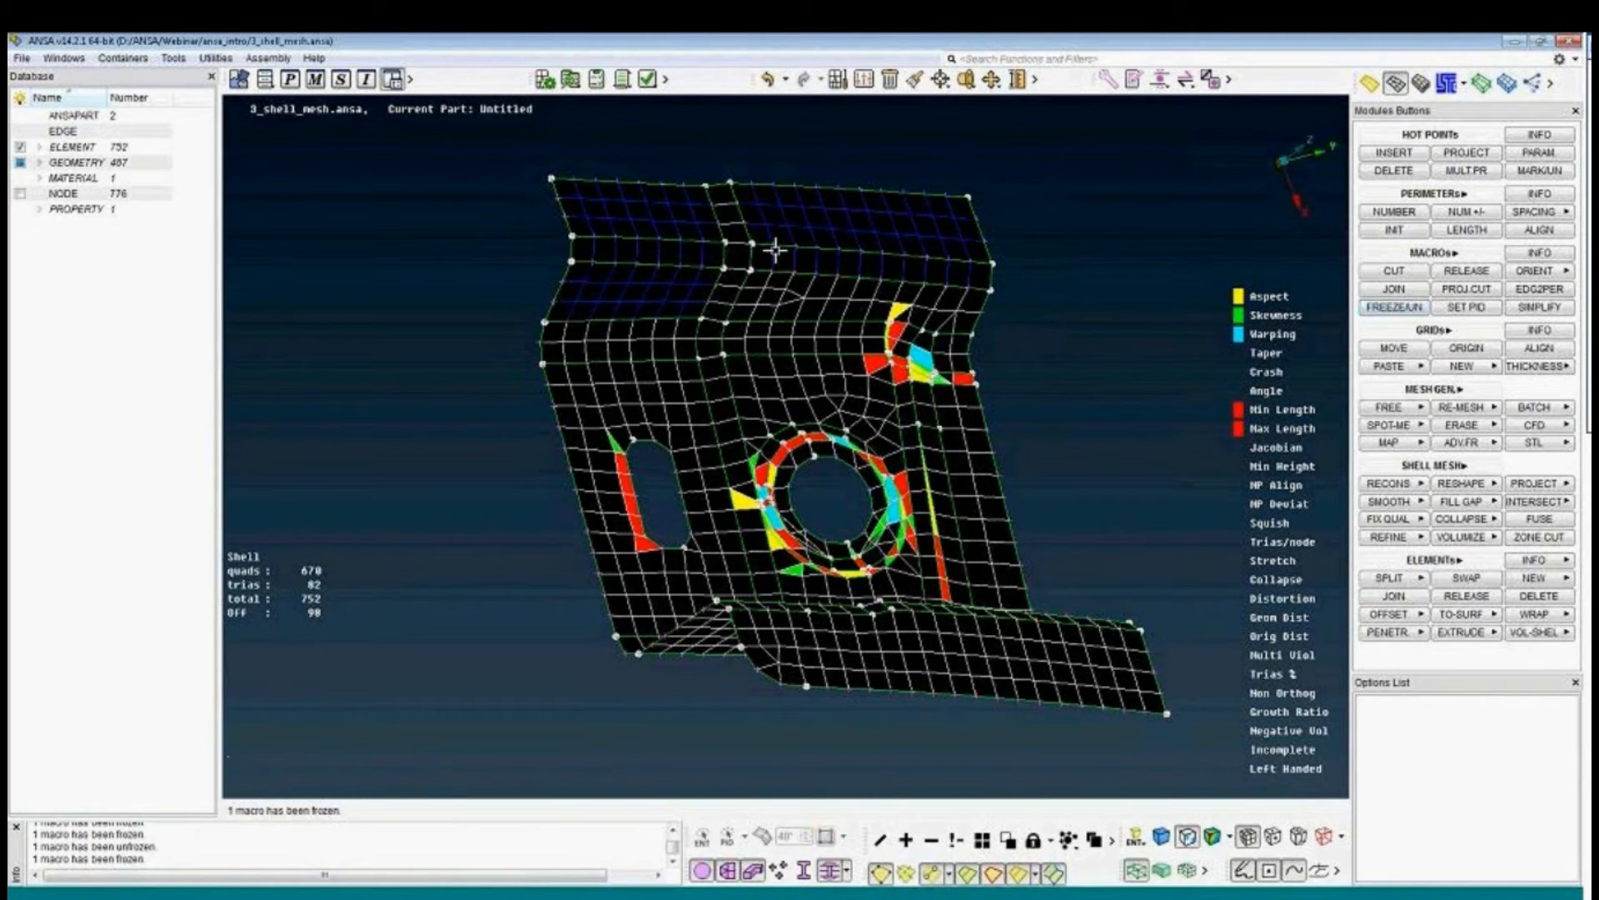
# Try to move a node of the frozen left sloped macro.
pyautogui.scroll(2, 619, 286)
pyautogui.keyDown('ctrl'); pyautogui.moveTo(619, 286); pyautogui.dragTo(618, 377, button='middle'); pyautogui.keyUp('ctrl')
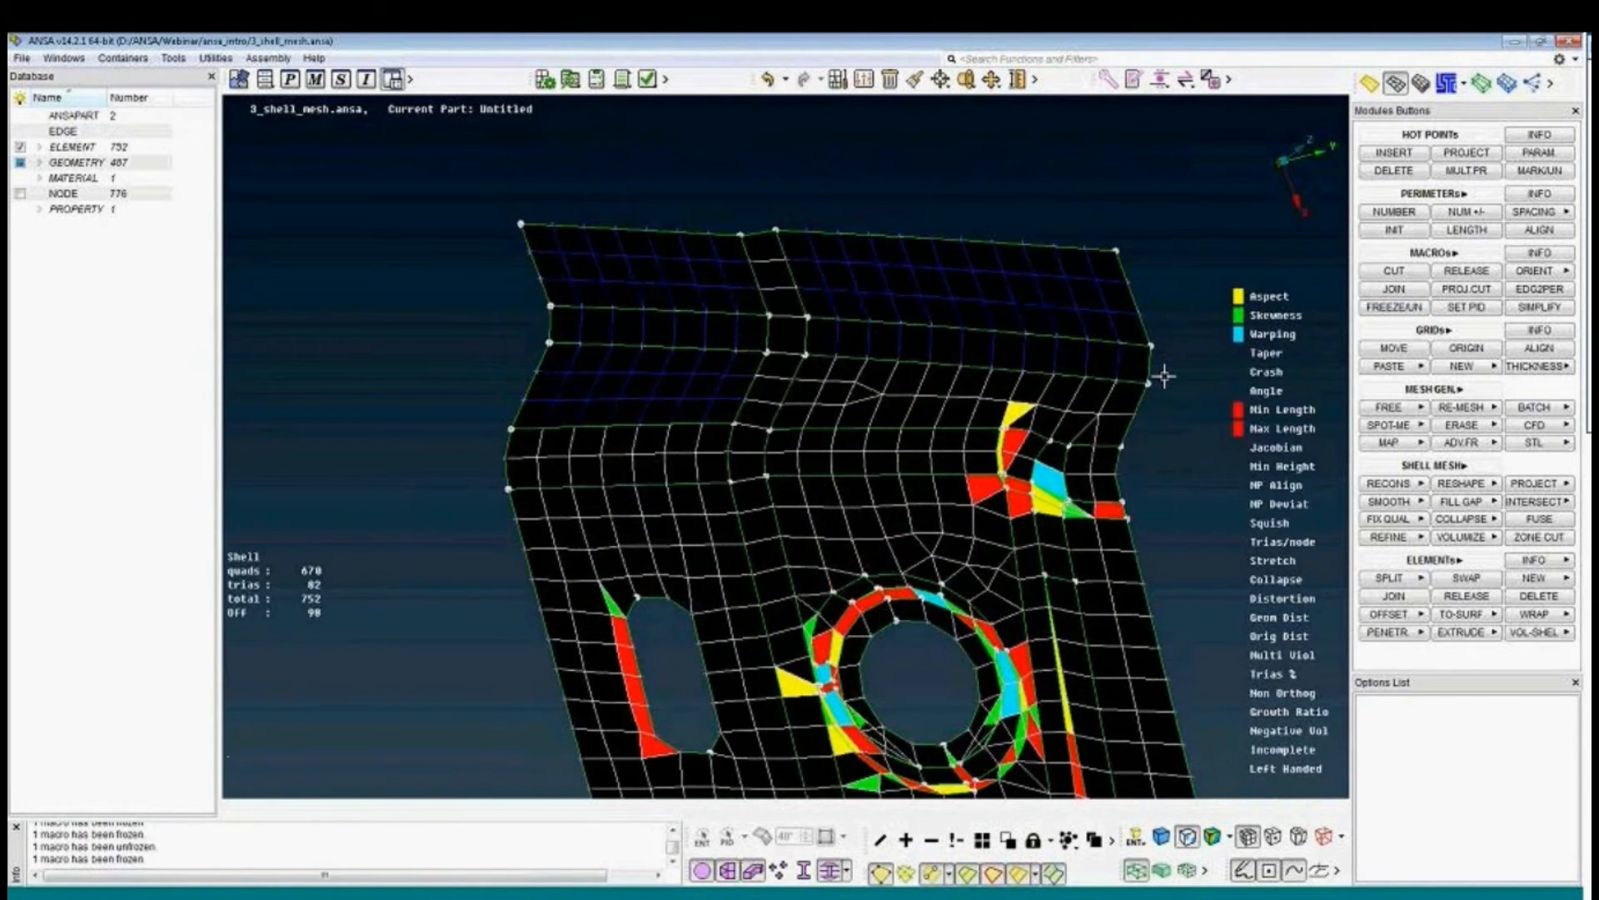
pyautogui.click(1380, 353)
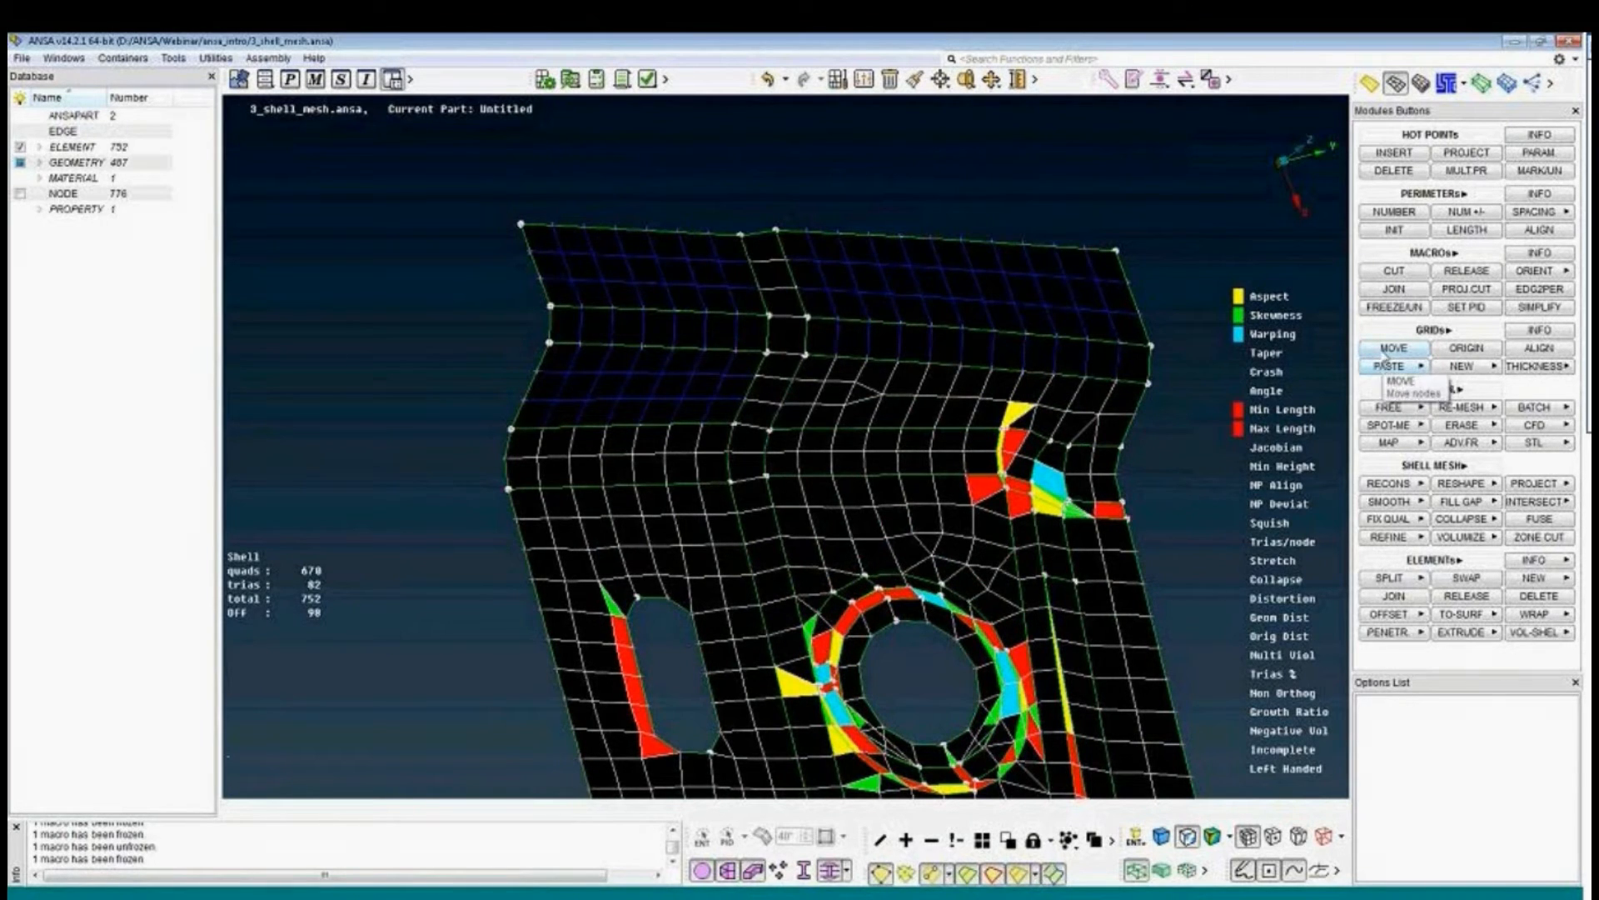
pyautogui.click(663, 388)
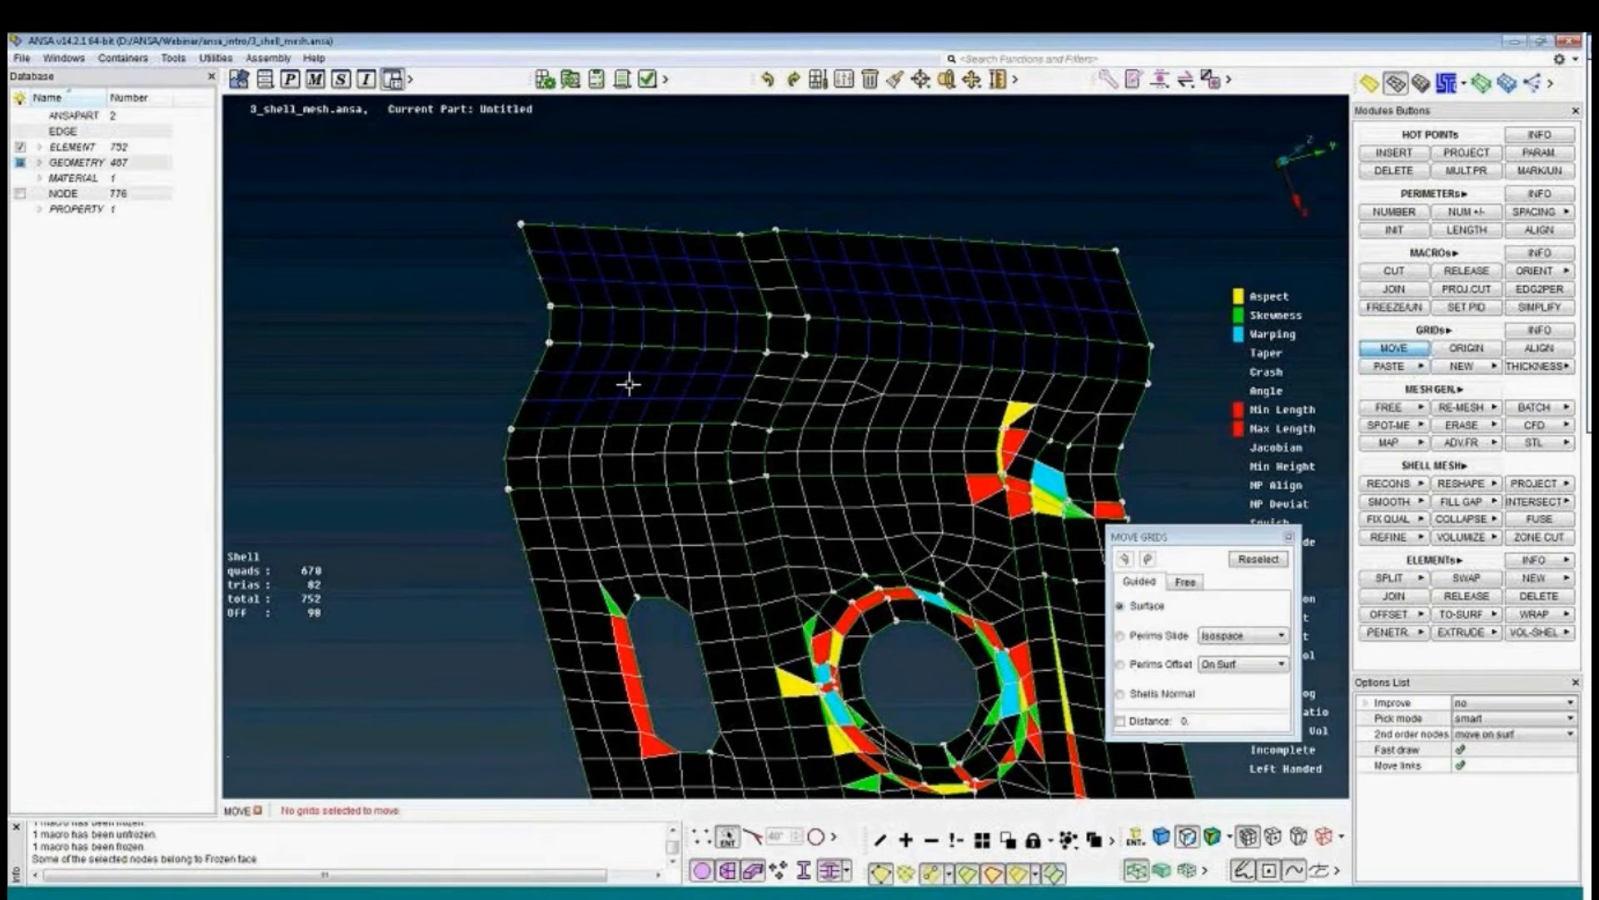
pyautogui.middleClick(674, 410)
# Run Fix Quality on all visible shells, keeping the proposed edge selection.
pyautogui.keyDown('ctrl'); pyautogui.moveTo(933, 514); pyautogui.dragTo(897, 335, button='middle'); pyautogui.keyUp('ctrl')
pyautogui.scroll(-3, 908, 405)
pyautogui.keyDown('ctrl'); pyautogui.moveTo(994, 412); pyautogui.dragTo(915, 431, button='middle'); pyautogui.keyUp('ctrl')
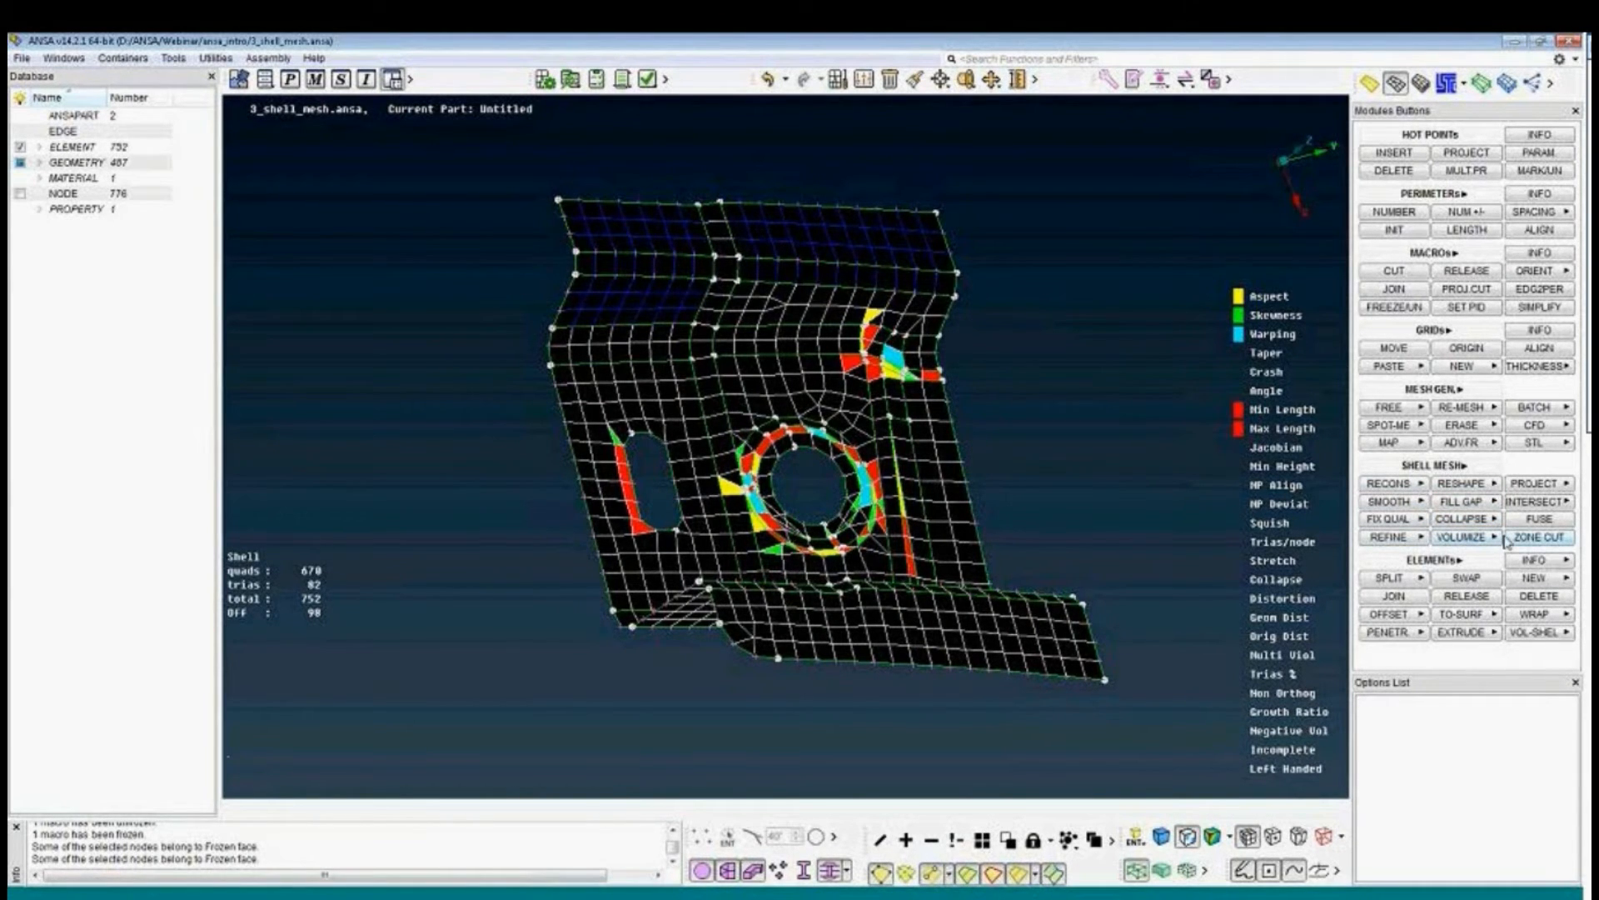
pyautogui.click(1400, 520)
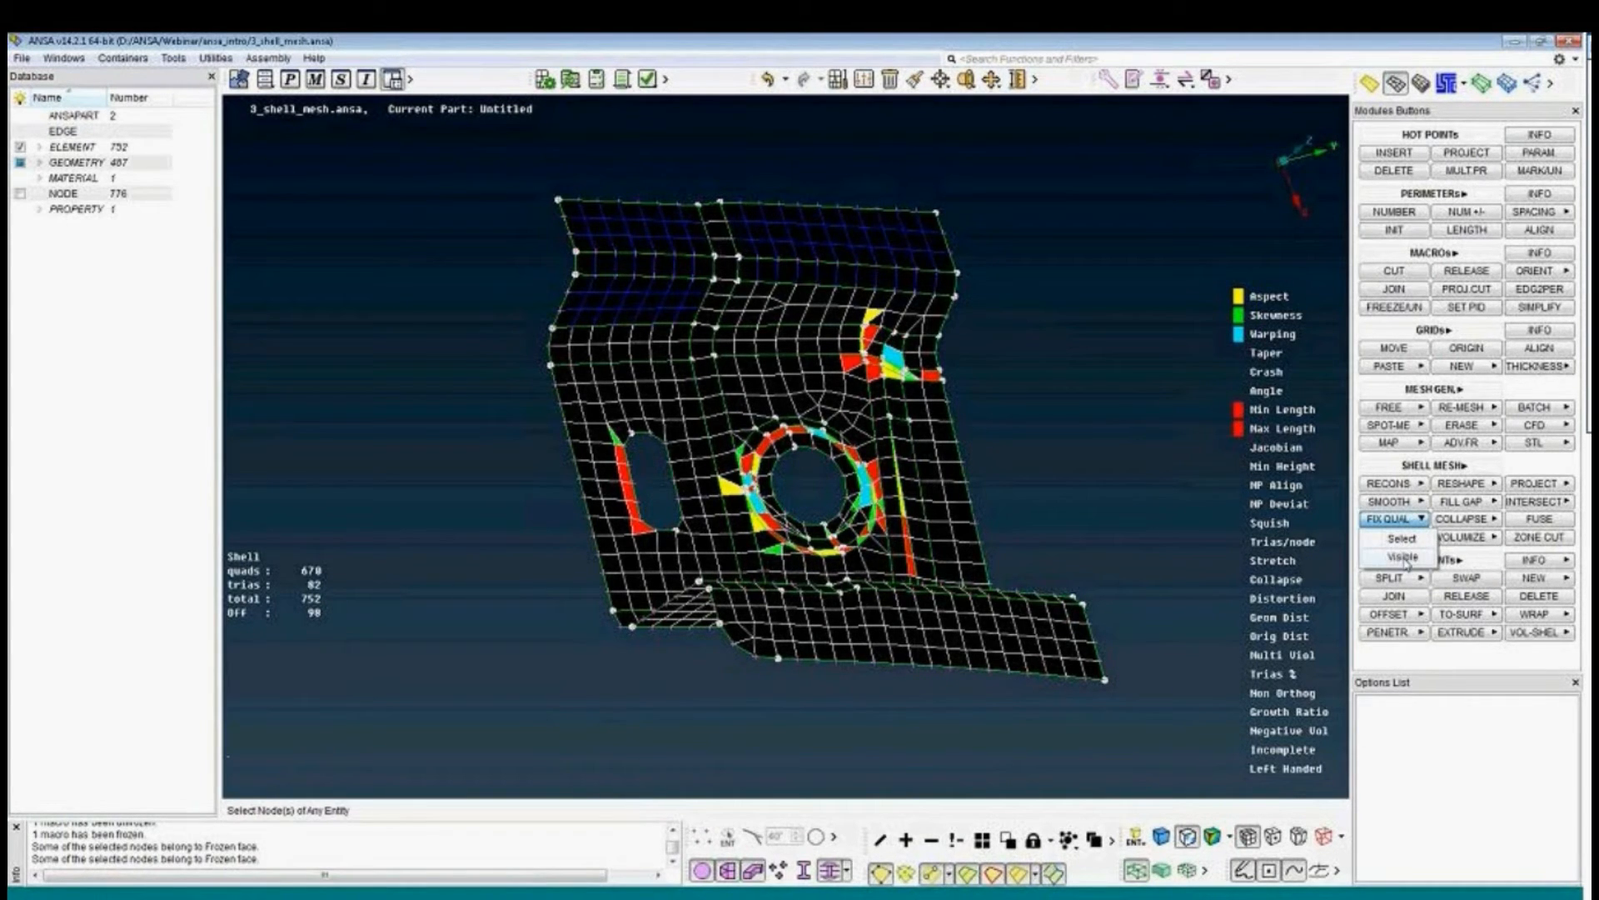
pyautogui.click(1404, 556)
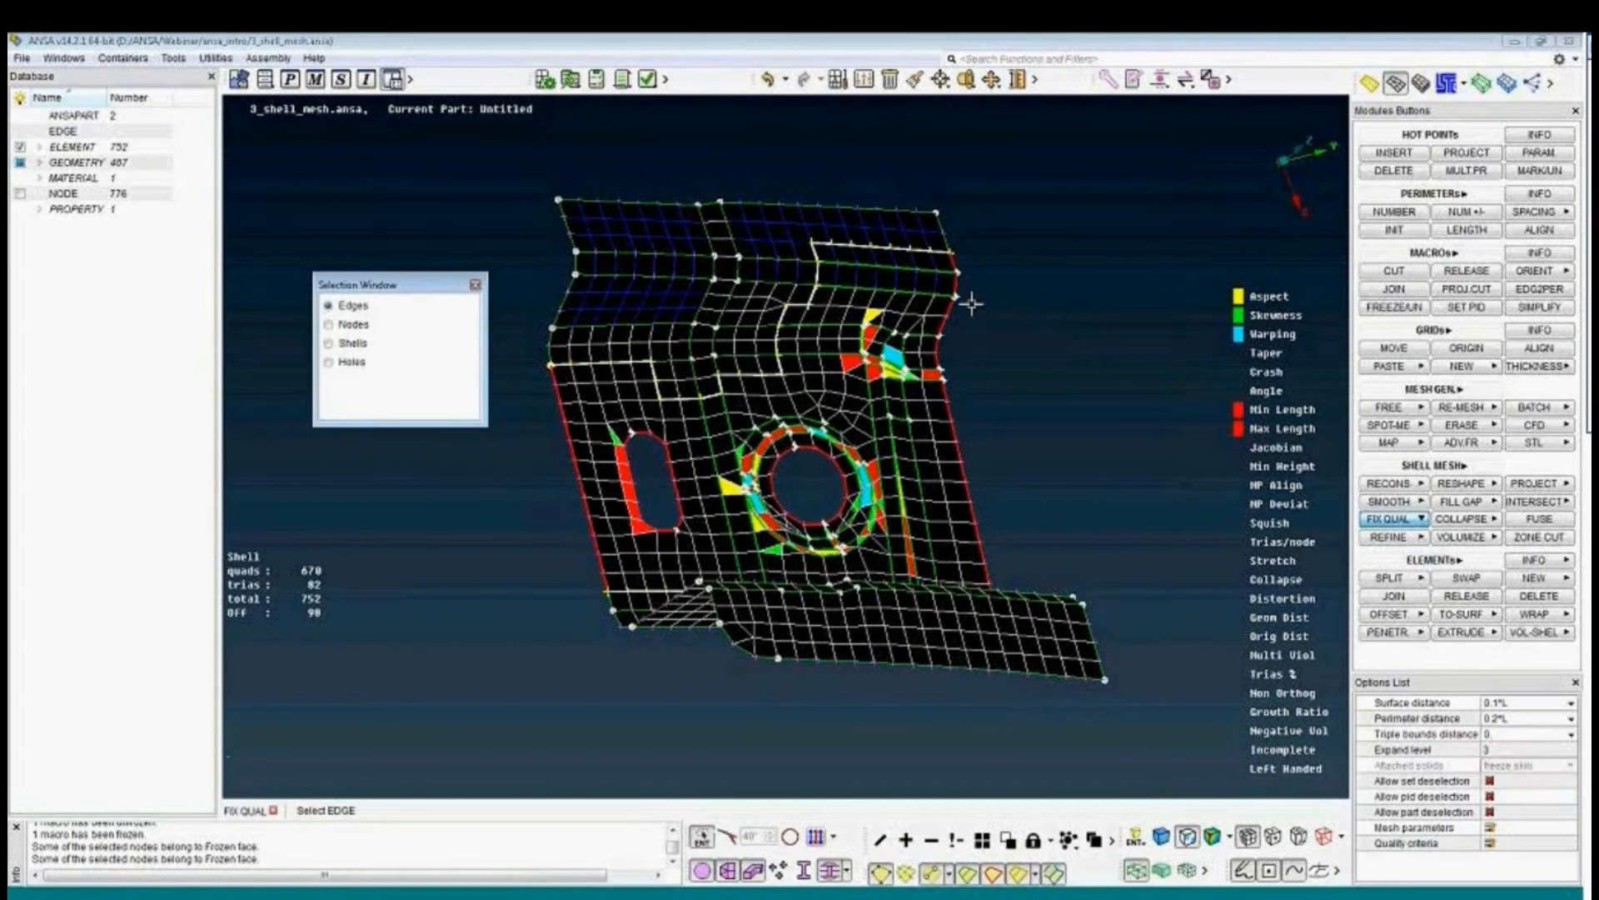
pyautogui.middleClick(995, 309)
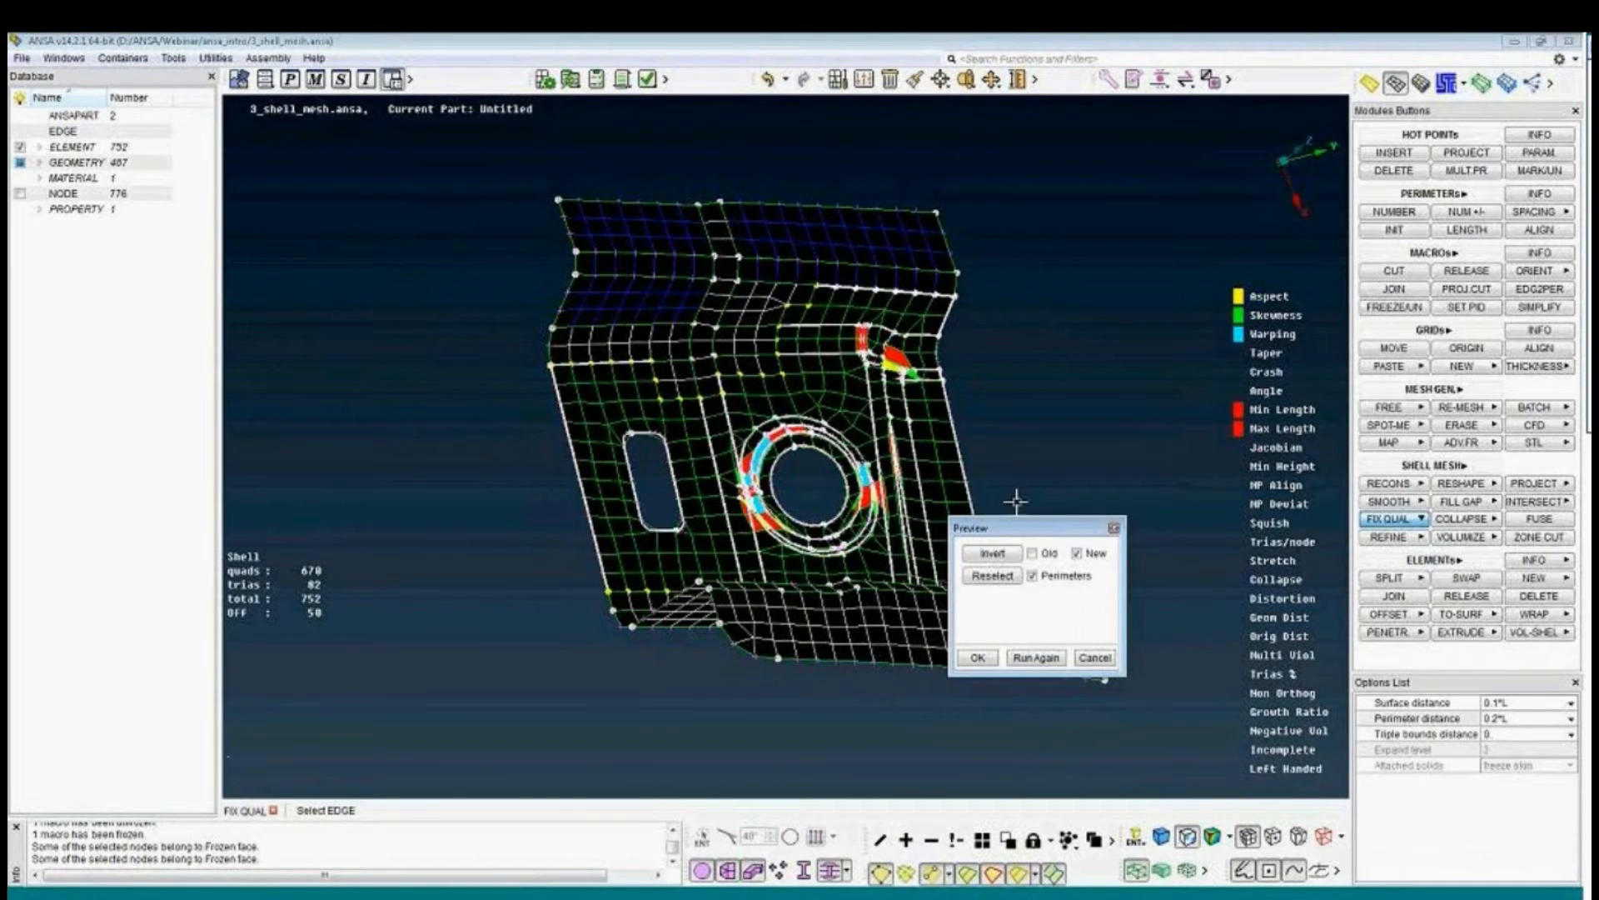
# Compare the old and new meshes repeatedly in the Fix Quality preview, then discard the new mesh.
pyautogui.click(993, 554)
pyautogui.click(1006, 556)
pyautogui.click(1006, 555)
pyautogui.click(1007, 556)
pyautogui.click(1006, 555)
pyautogui.click(1006, 555)
pyautogui.click(1006, 555)
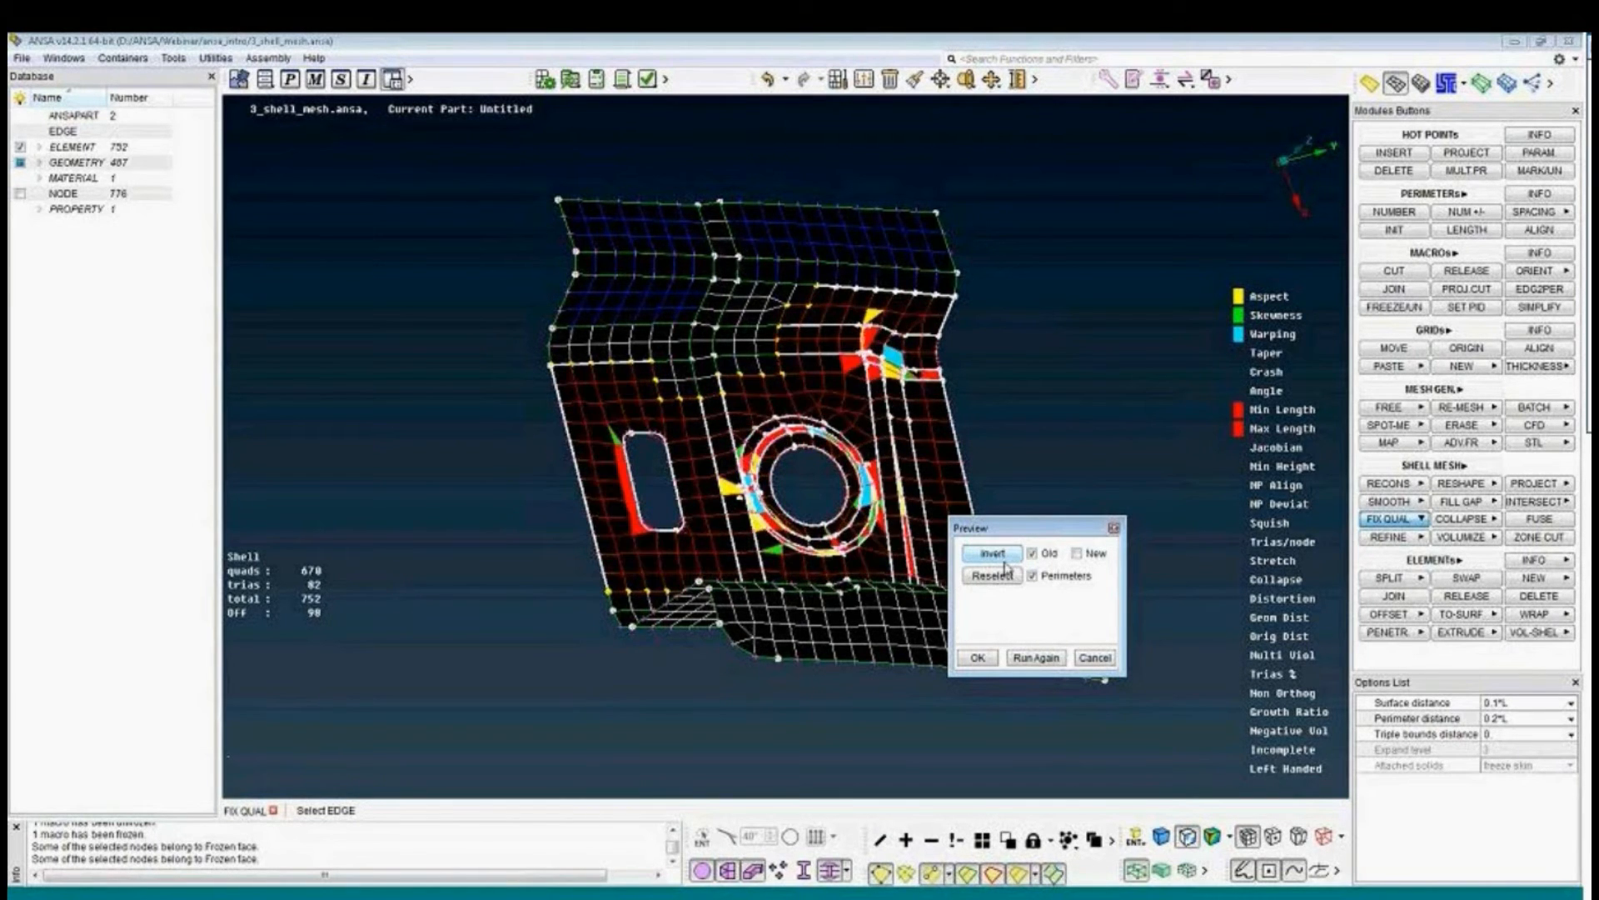
pyautogui.click(1094, 658)
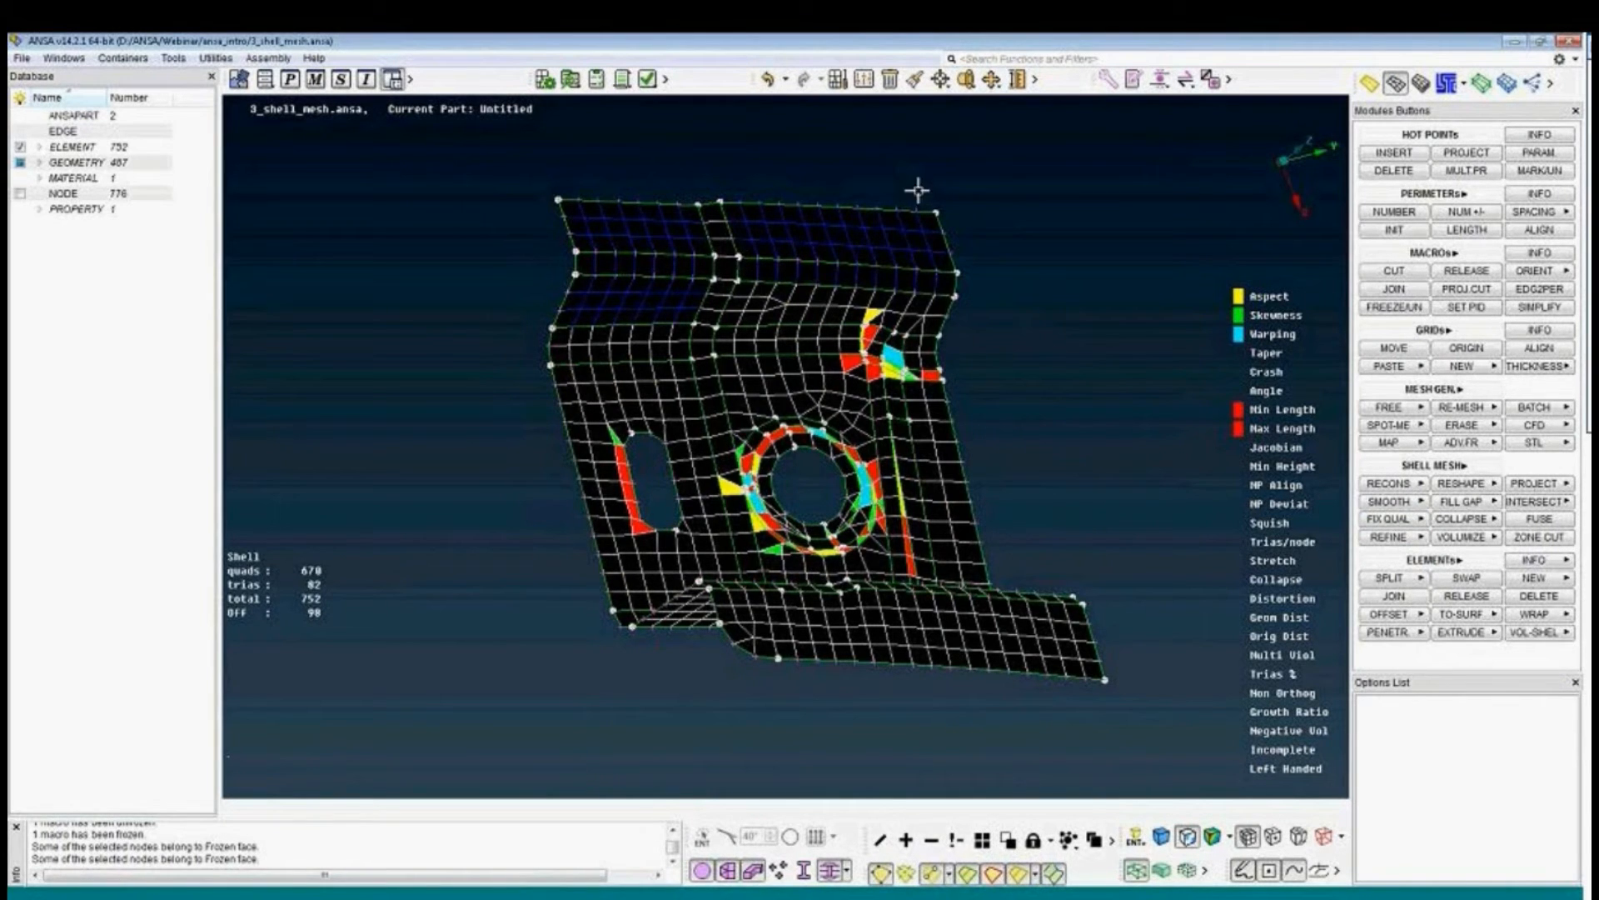
# Set the Fix Quality maximum distances from surface and from perimeter to 0.05*L in the mesh parameters.
pyautogui.click(837, 80)
pyautogui.moveTo(876, 292); pyautogui.dragTo(852, 262)
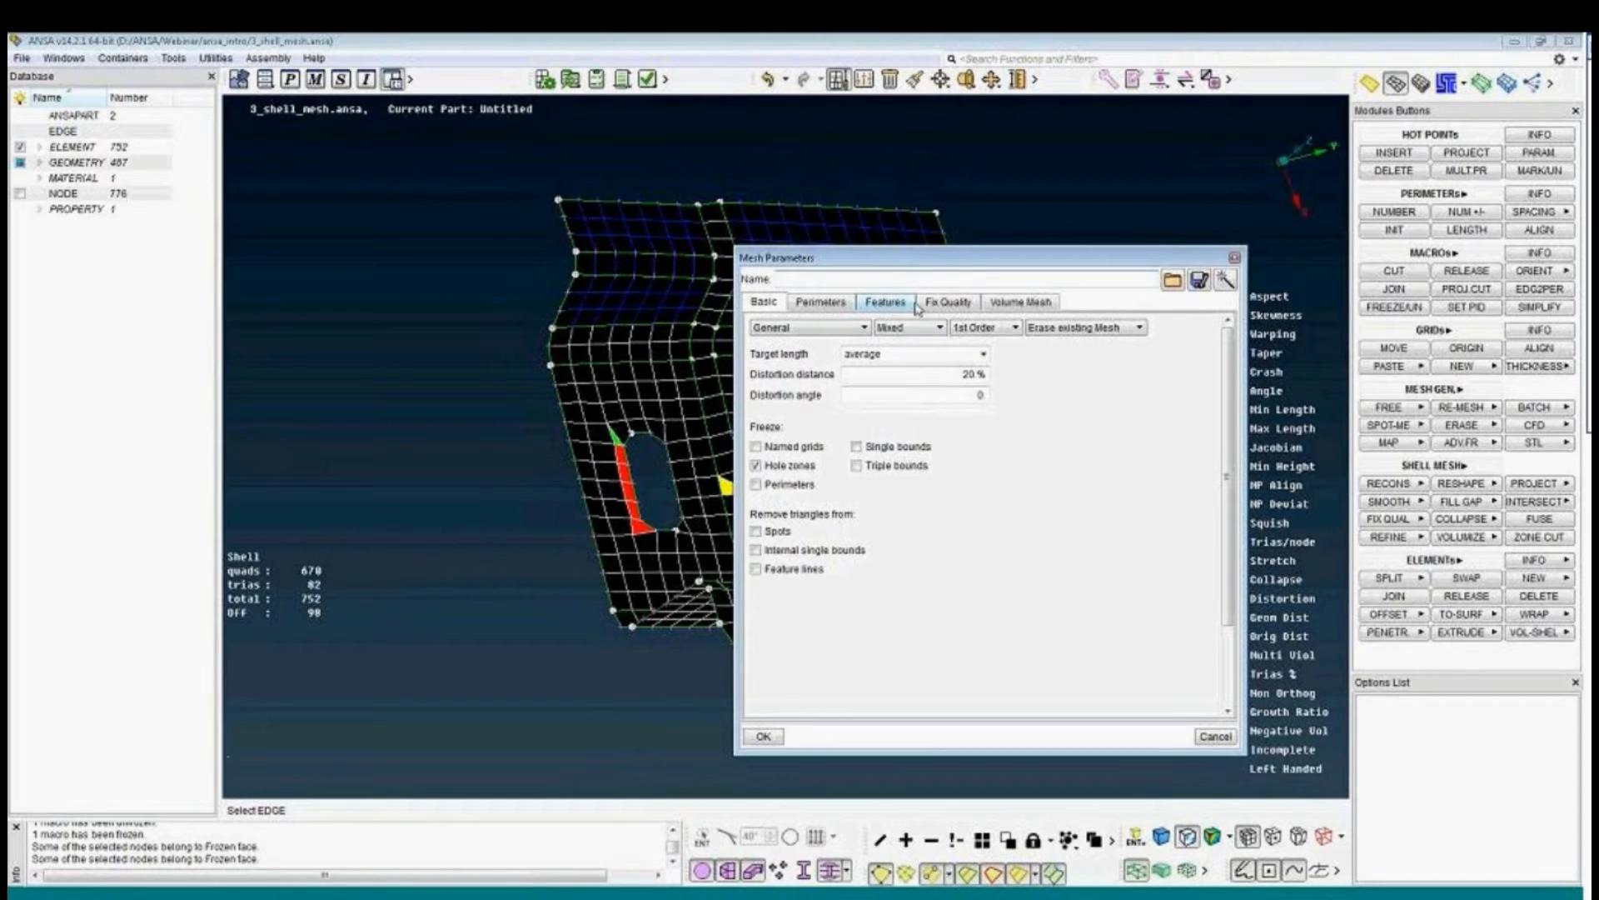
pyautogui.click(955, 307)
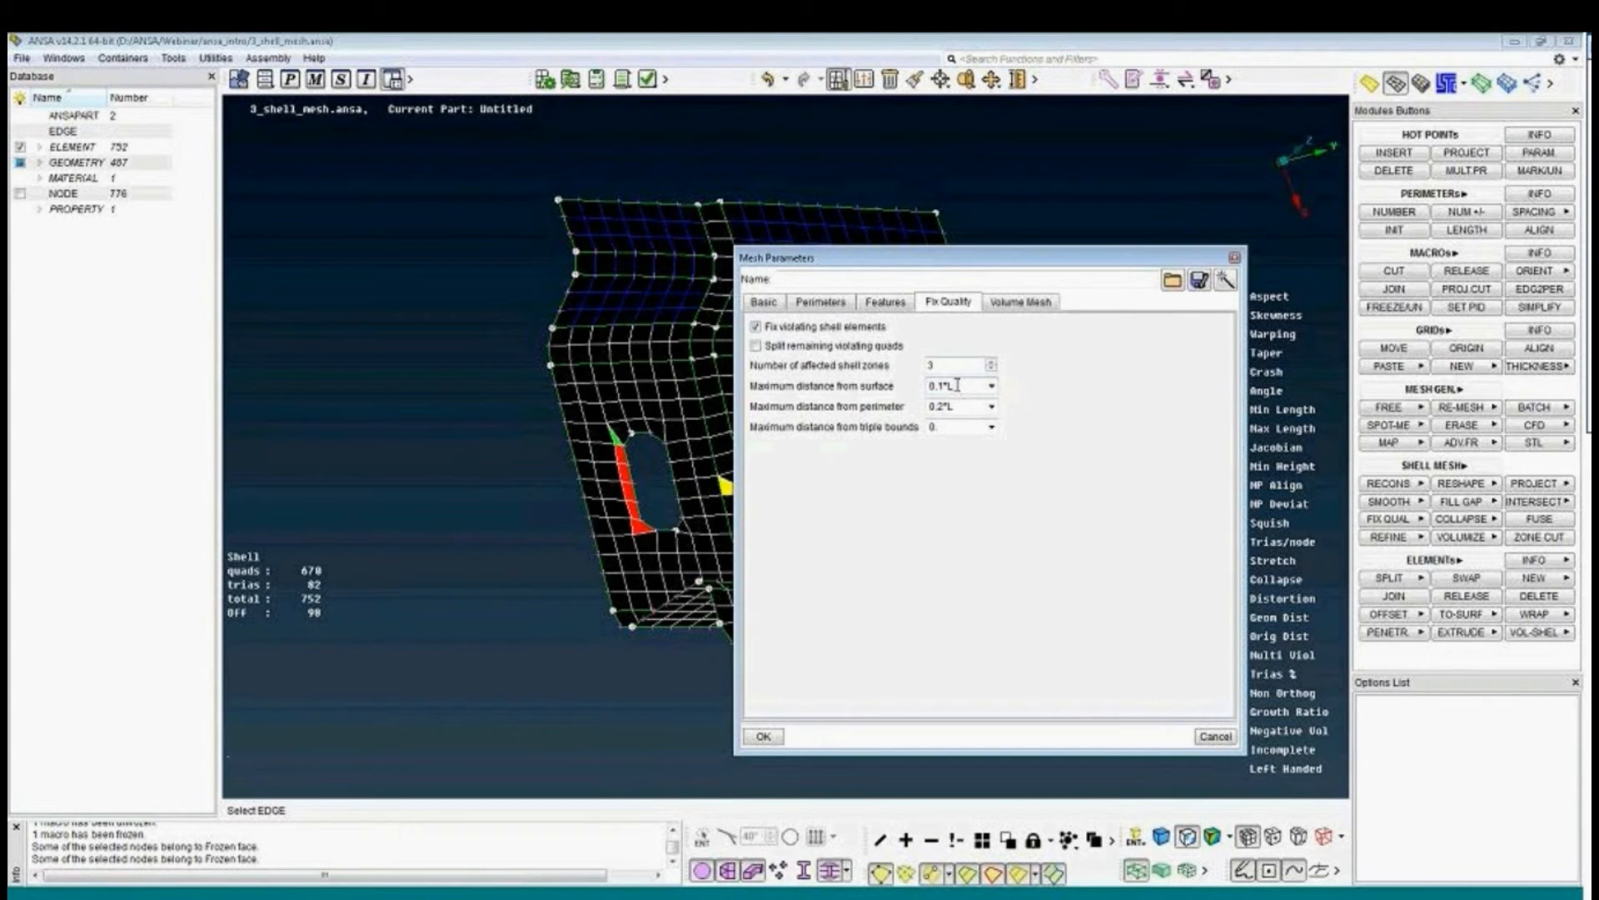
pyautogui.click(945, 386)
pyautogui.press('BackSpace')
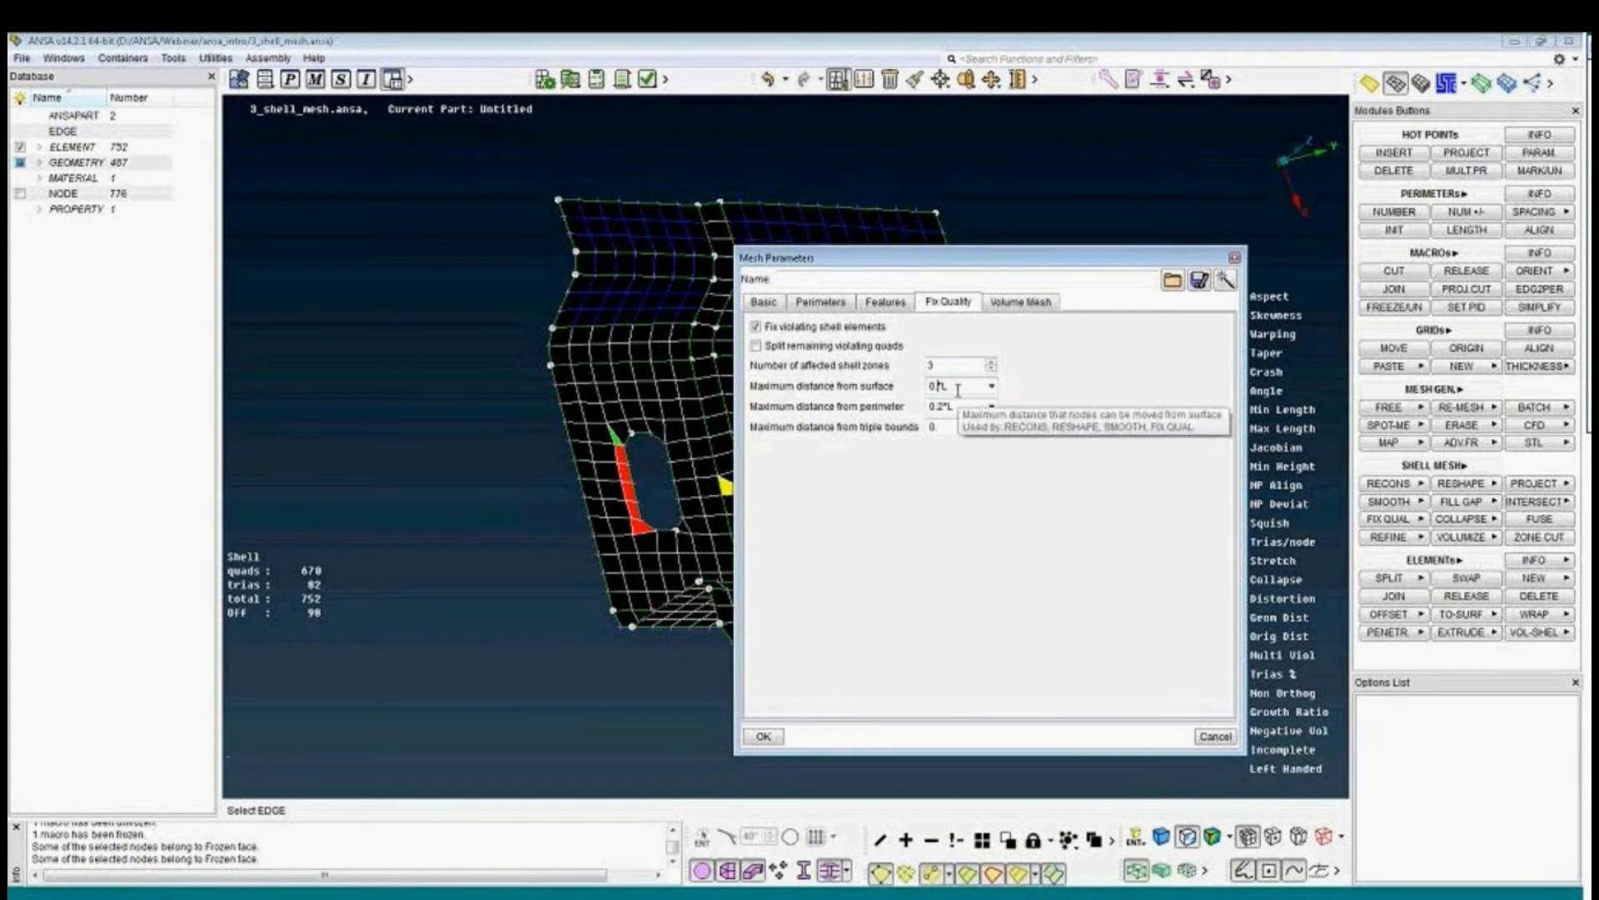
pyautogui.write('05')
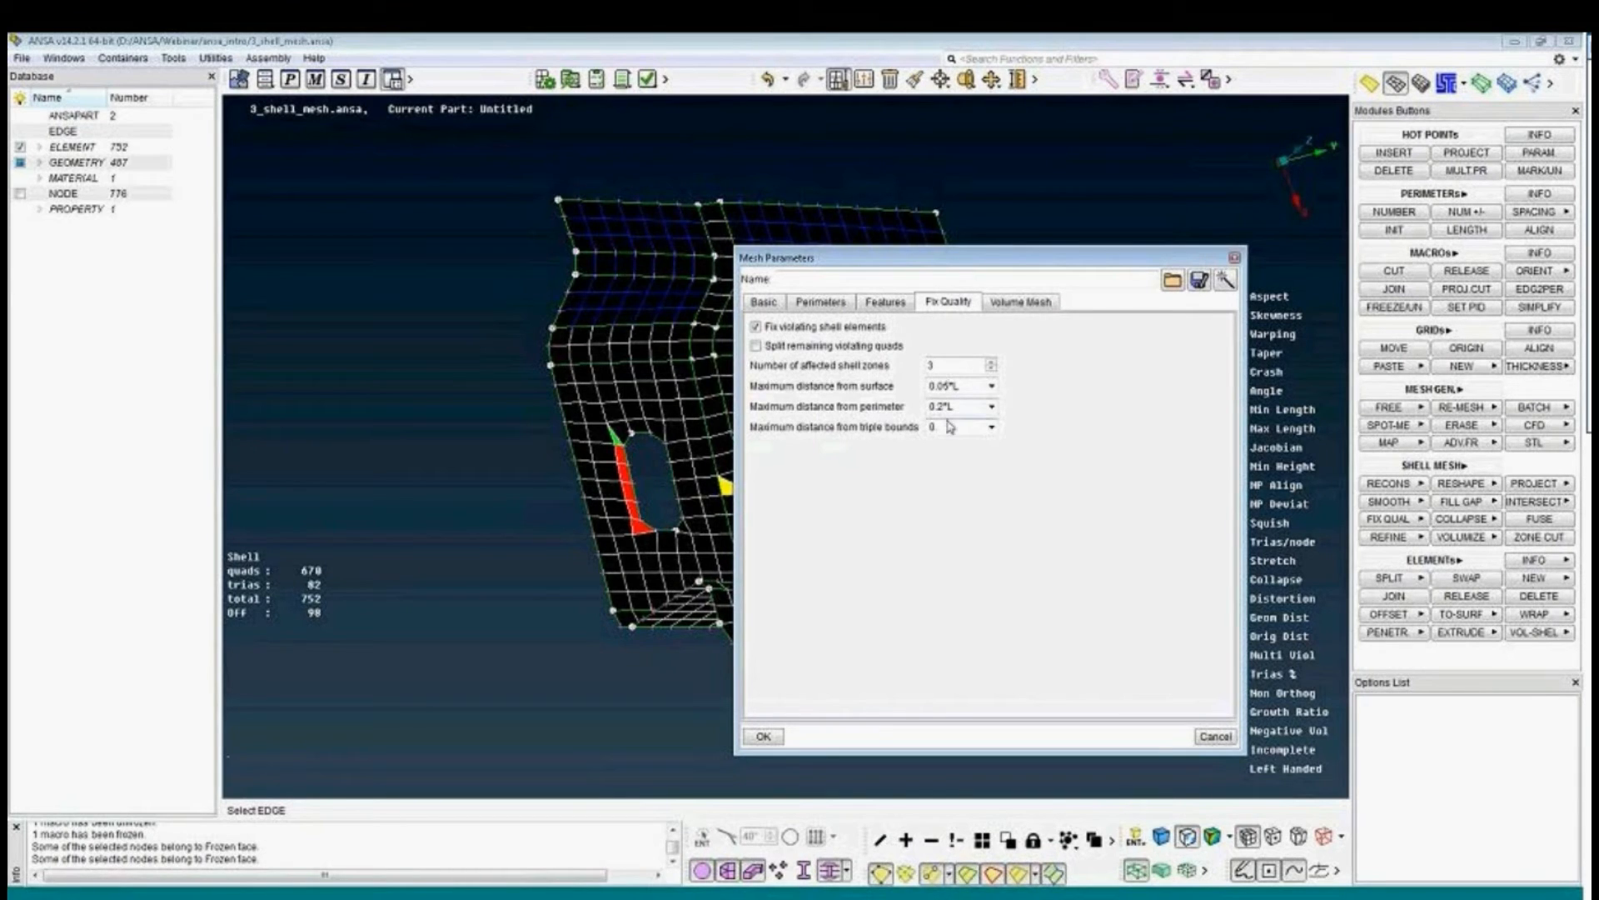
pyautogui.press('BackSpace')
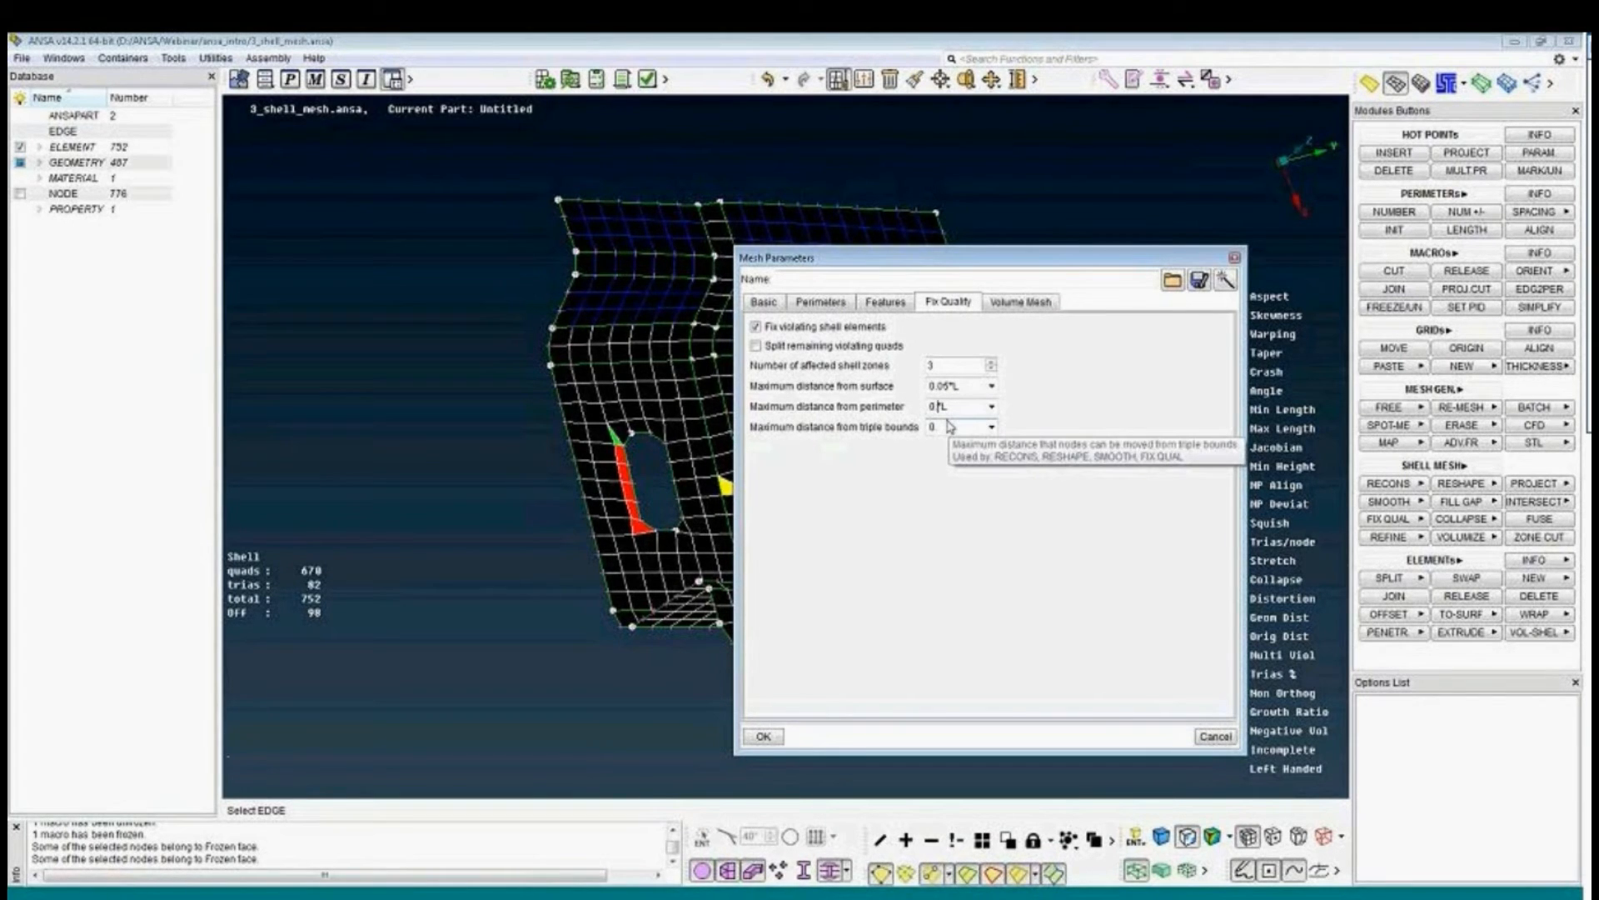
pyautogui.write('05')
pyautogui.click(755, 735)
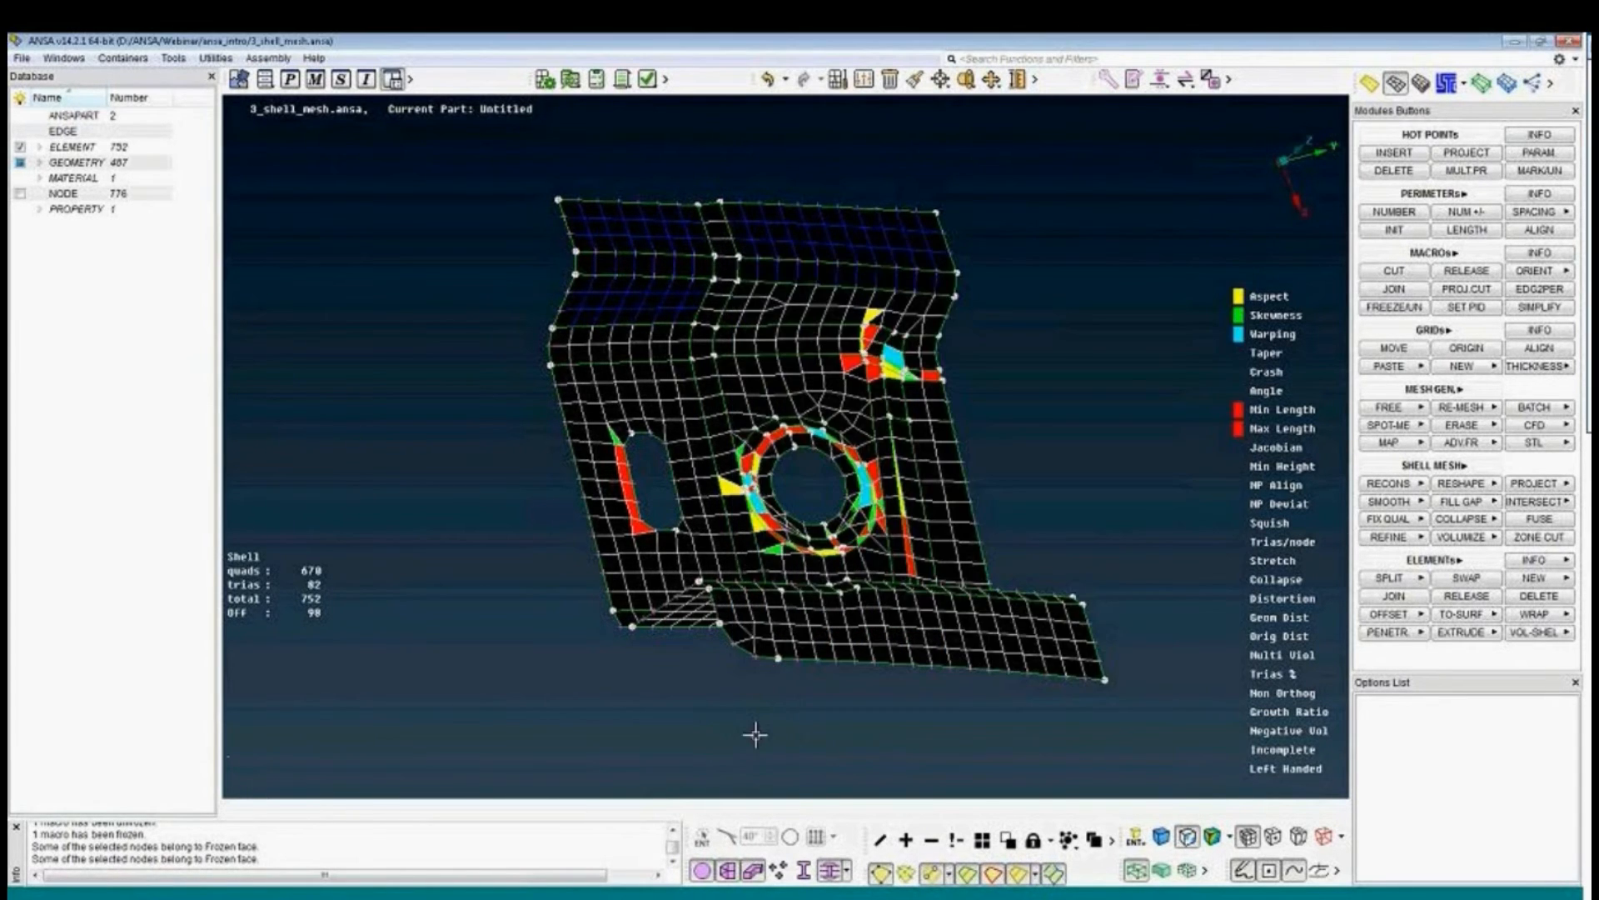
# Run Fix Quality on all visible shells, compare the old and new meshes in the preview, and accept the new mesh.
pyautogui.click(1407, 518)
pyautogui.click(1404, 556)
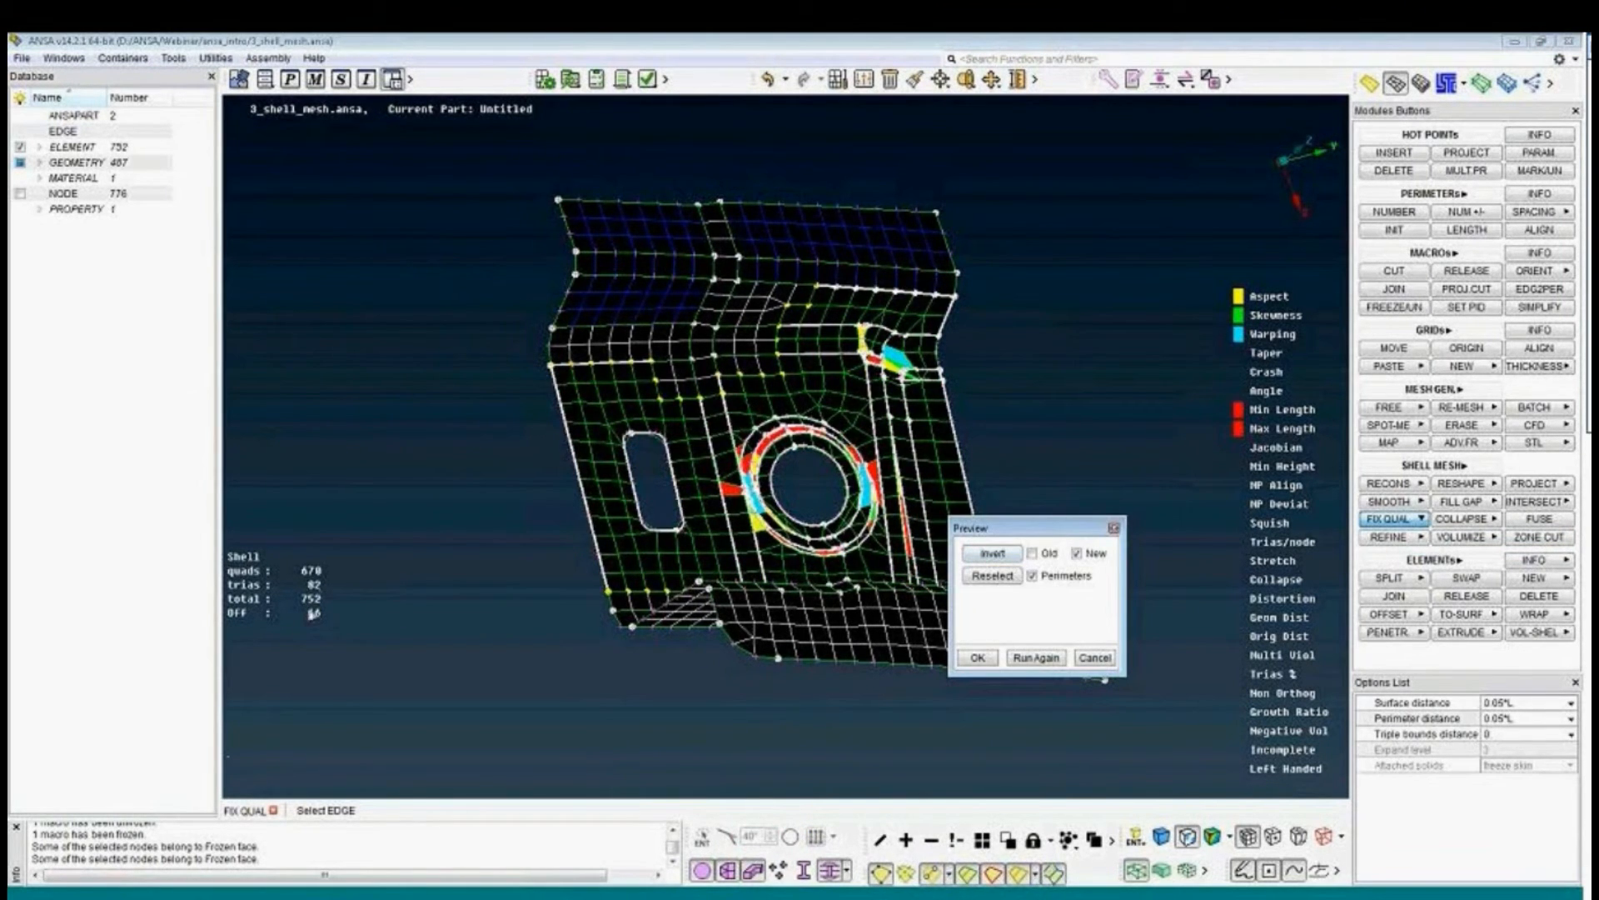
pyautogui.click(1006, 559)
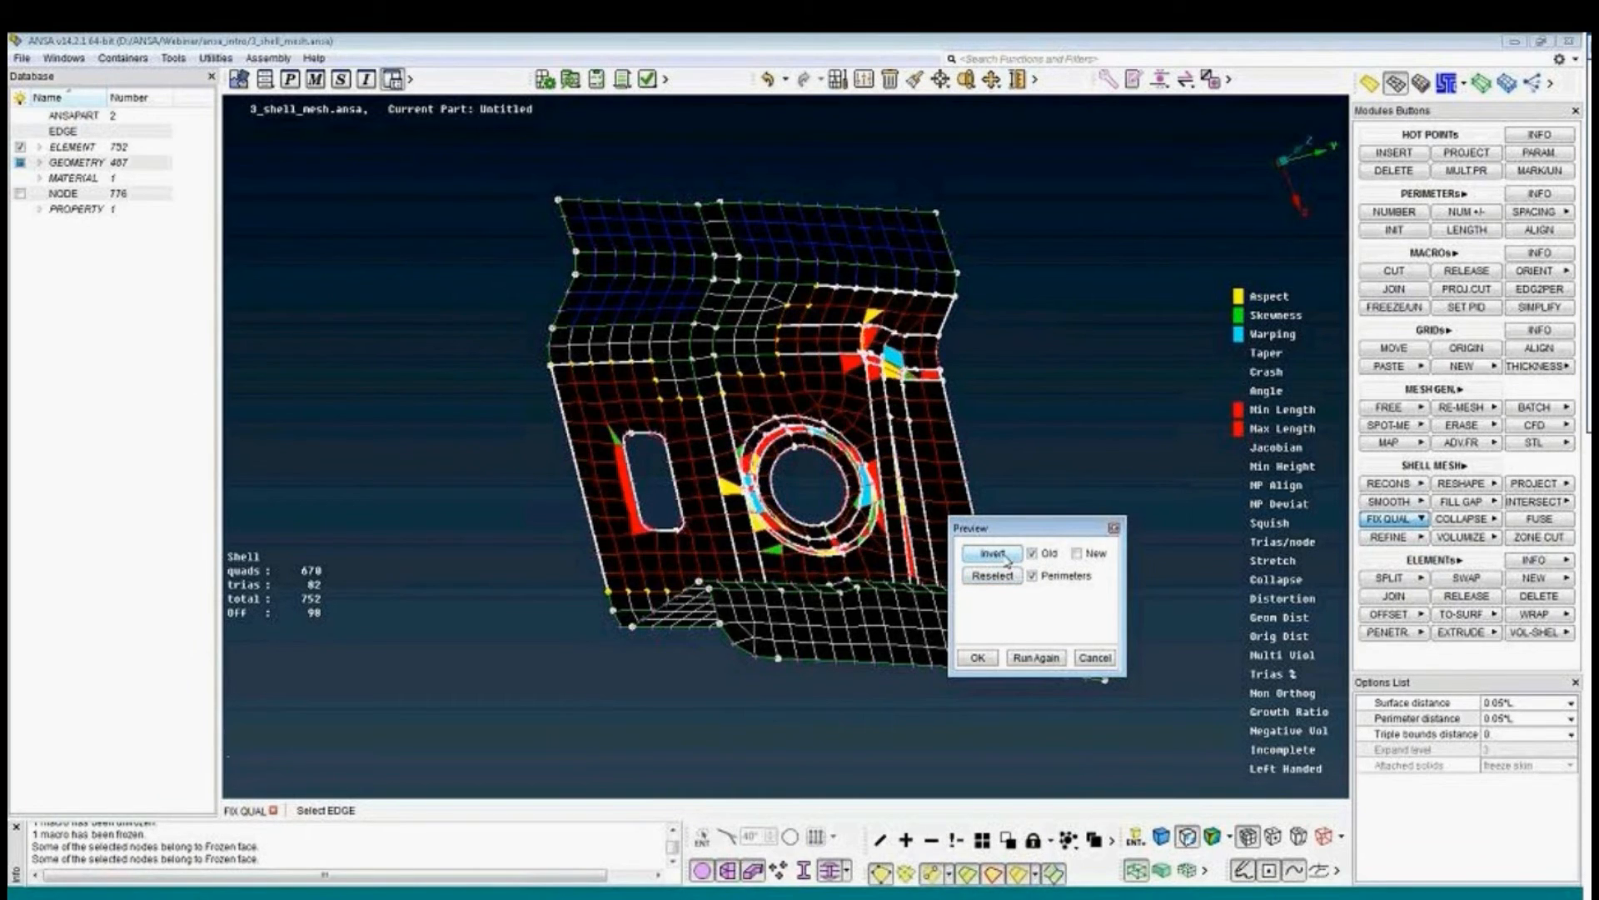
pyautogui.click(1006, 558)
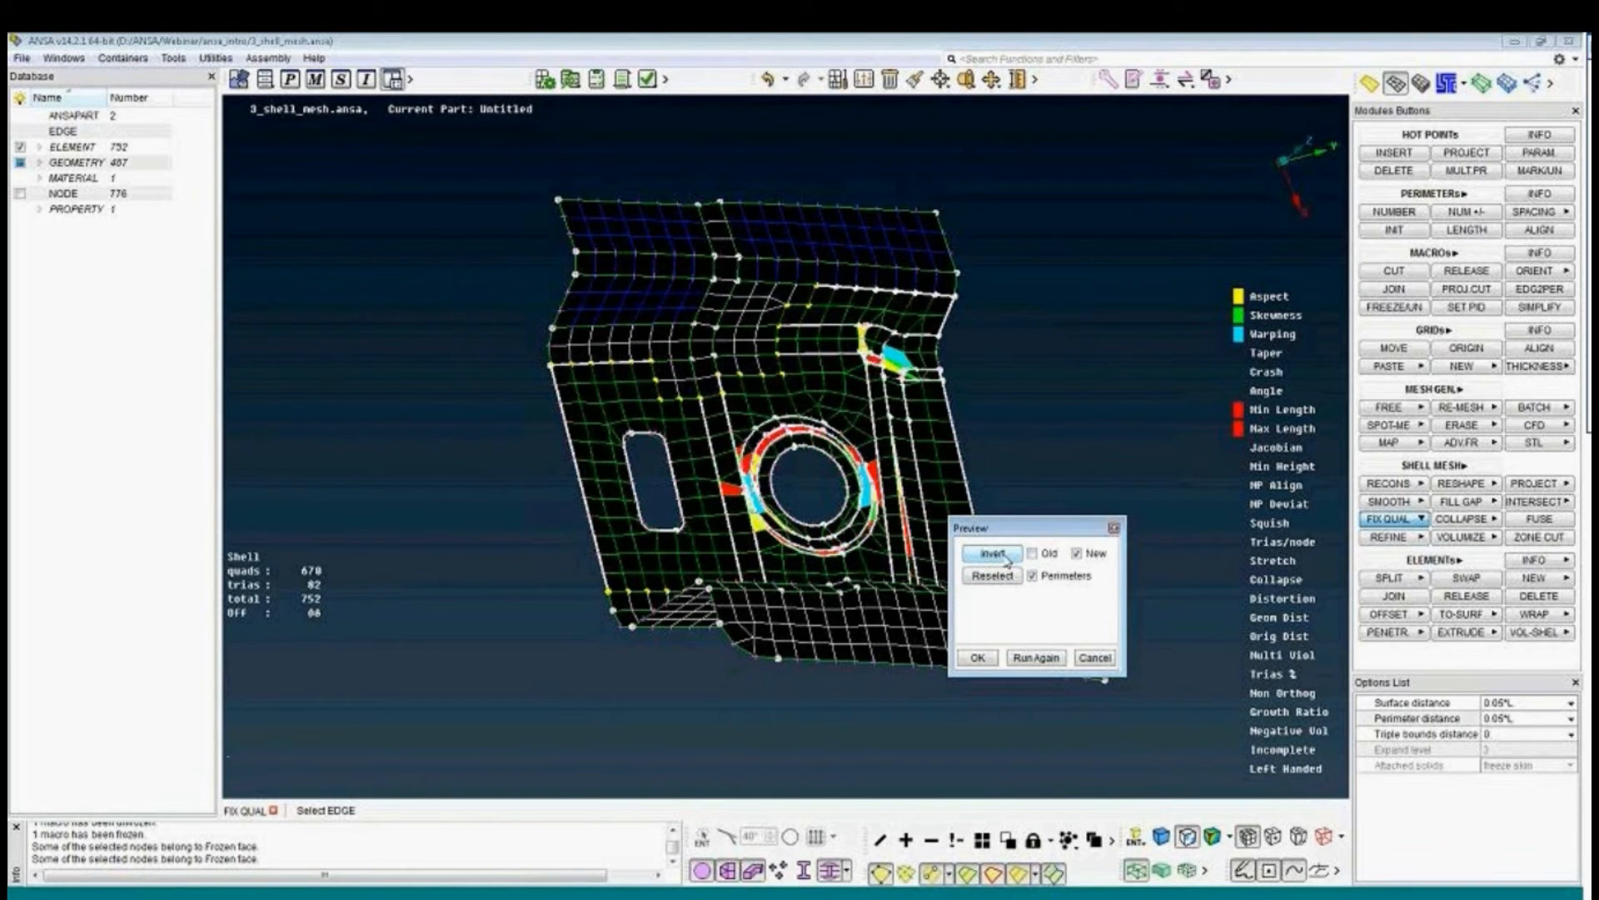
pyautogui.click(979, 658)
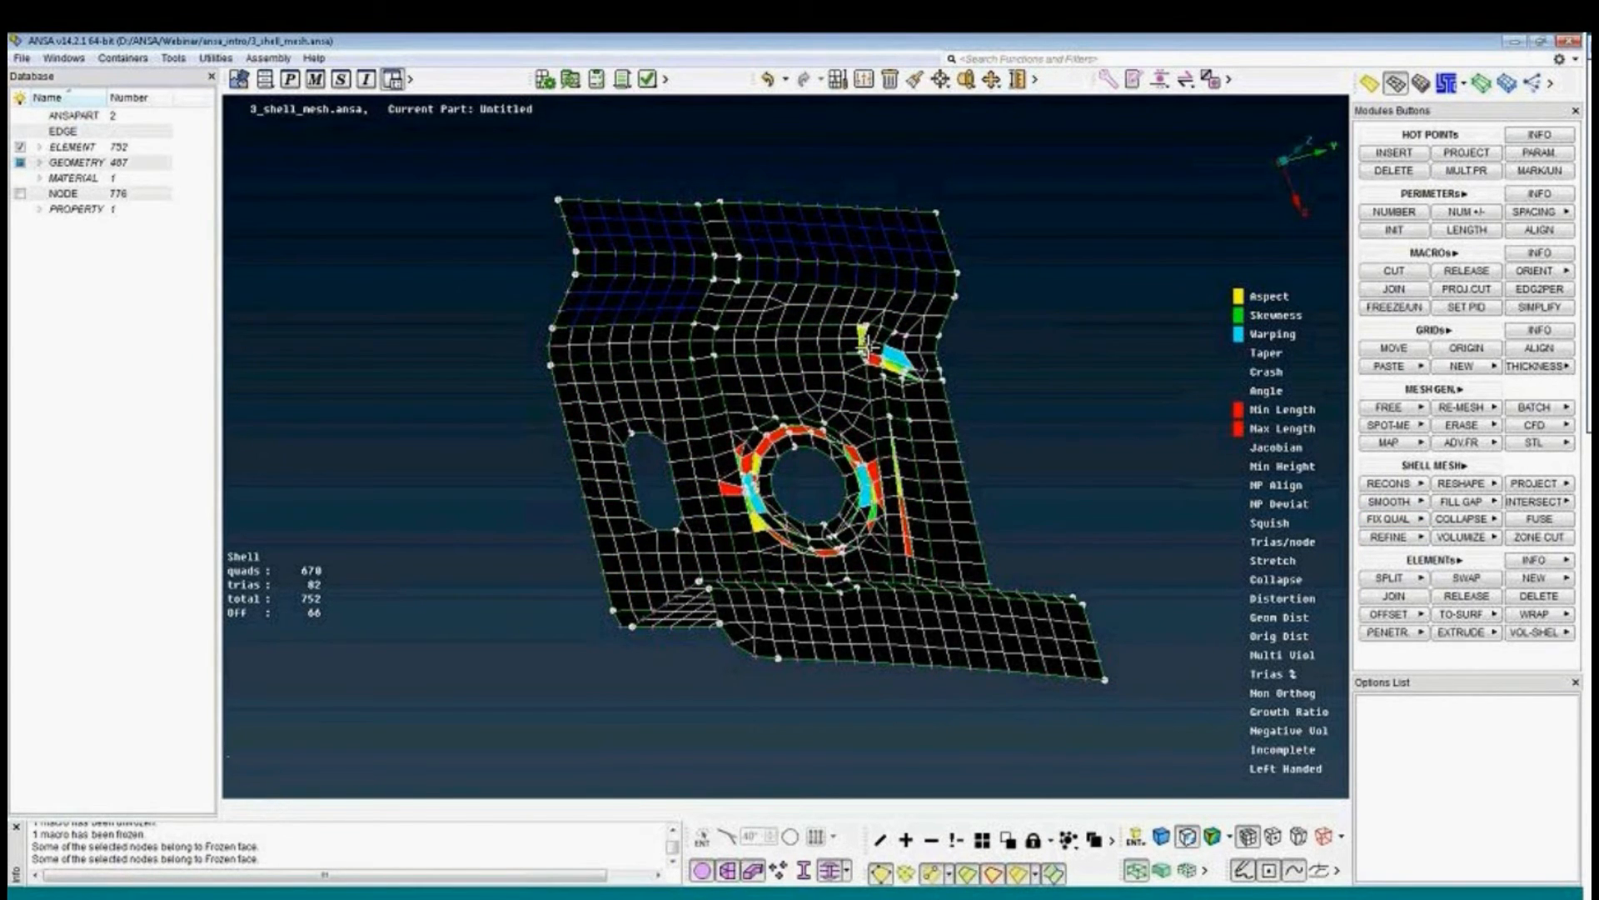
# Try to reconstruct the mesh around the violating shells using the advanced selection with expand level 3 and the proposed edges.
pyautogui.scroll(3, 867, 345)
pyautogui.scroll(2, 866, 346)
pyautogui.scroll(1, 862, 356)
pyautogui.scroll(-5, 863, 357)
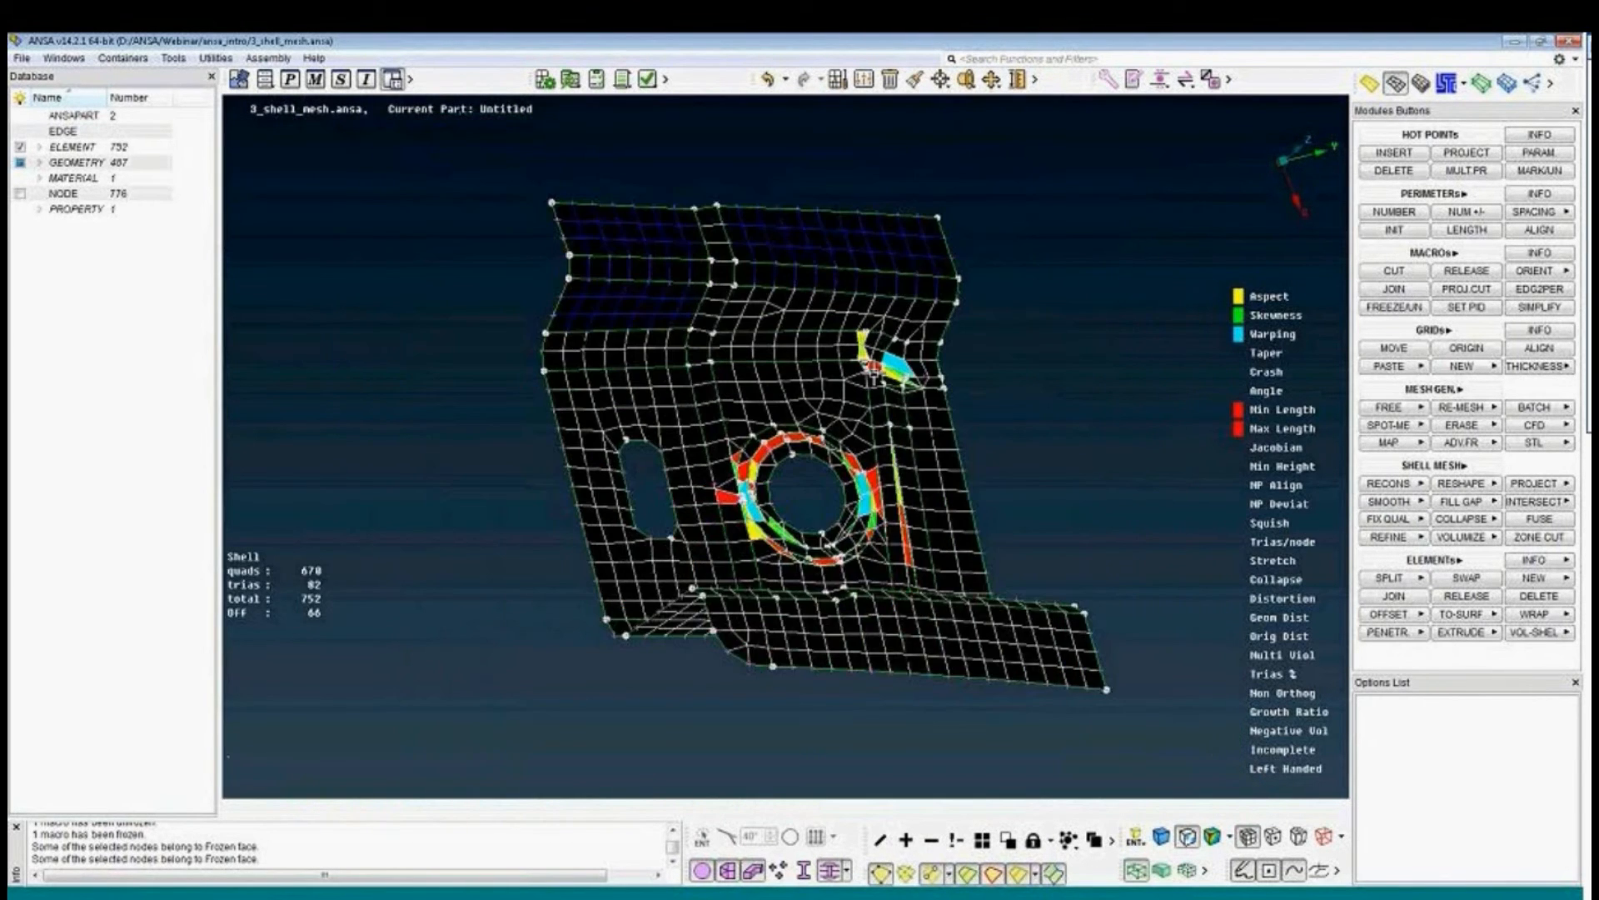
pyautogui.keyDown('ctrl'); pyautogui.moveTo(888, 493); pyautogui.dragTo(881, 435); pyautogui.keyUp('ctrl')
pyautogui.scroll(3, 883, 435)
pyautogui.keyDown('ctrl'); pyautogui.moveTo(918, 393); pyautogui.dragTo(913, 466, button='middle'); pyautogui.keyUp('ctrl')
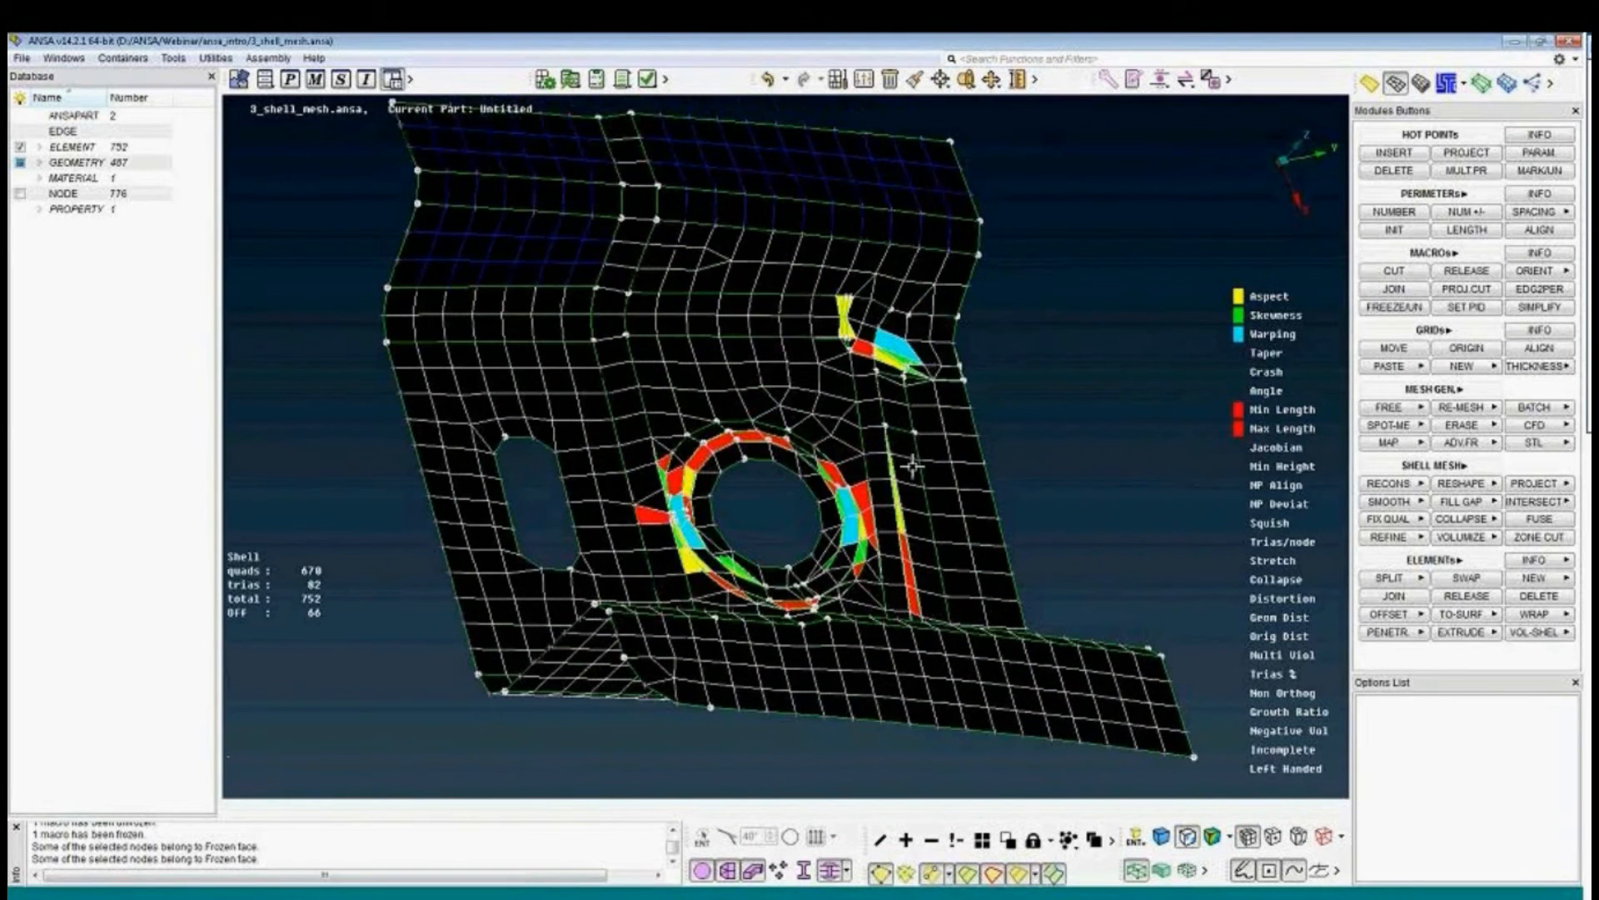
pyautogui.click(1409, 489)
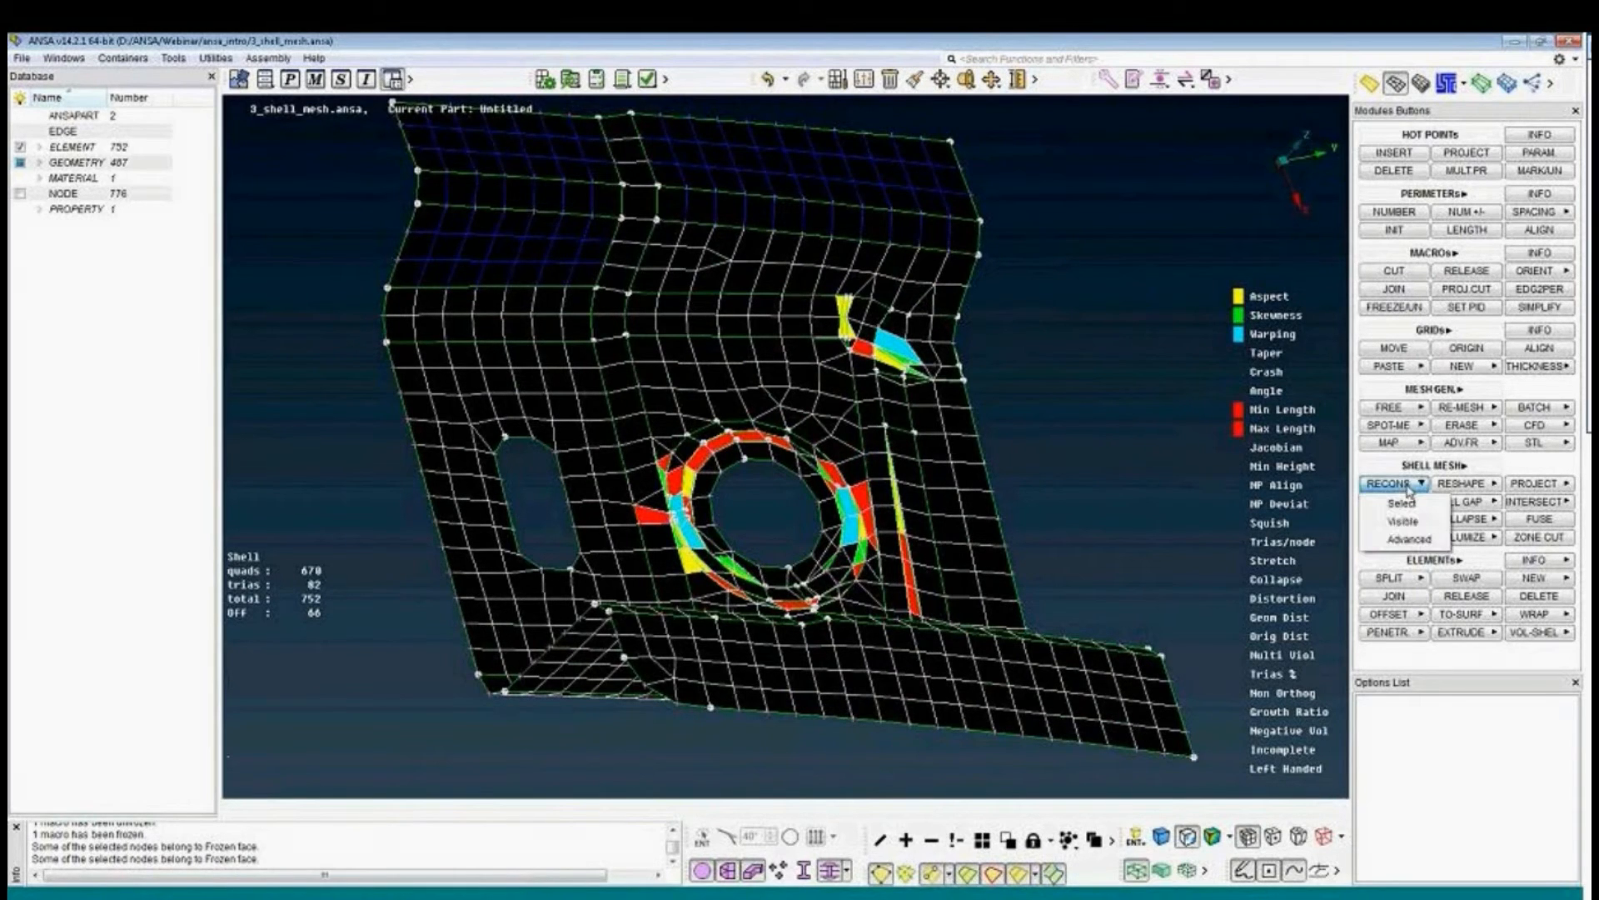
pyautogui.click(1413, 540)
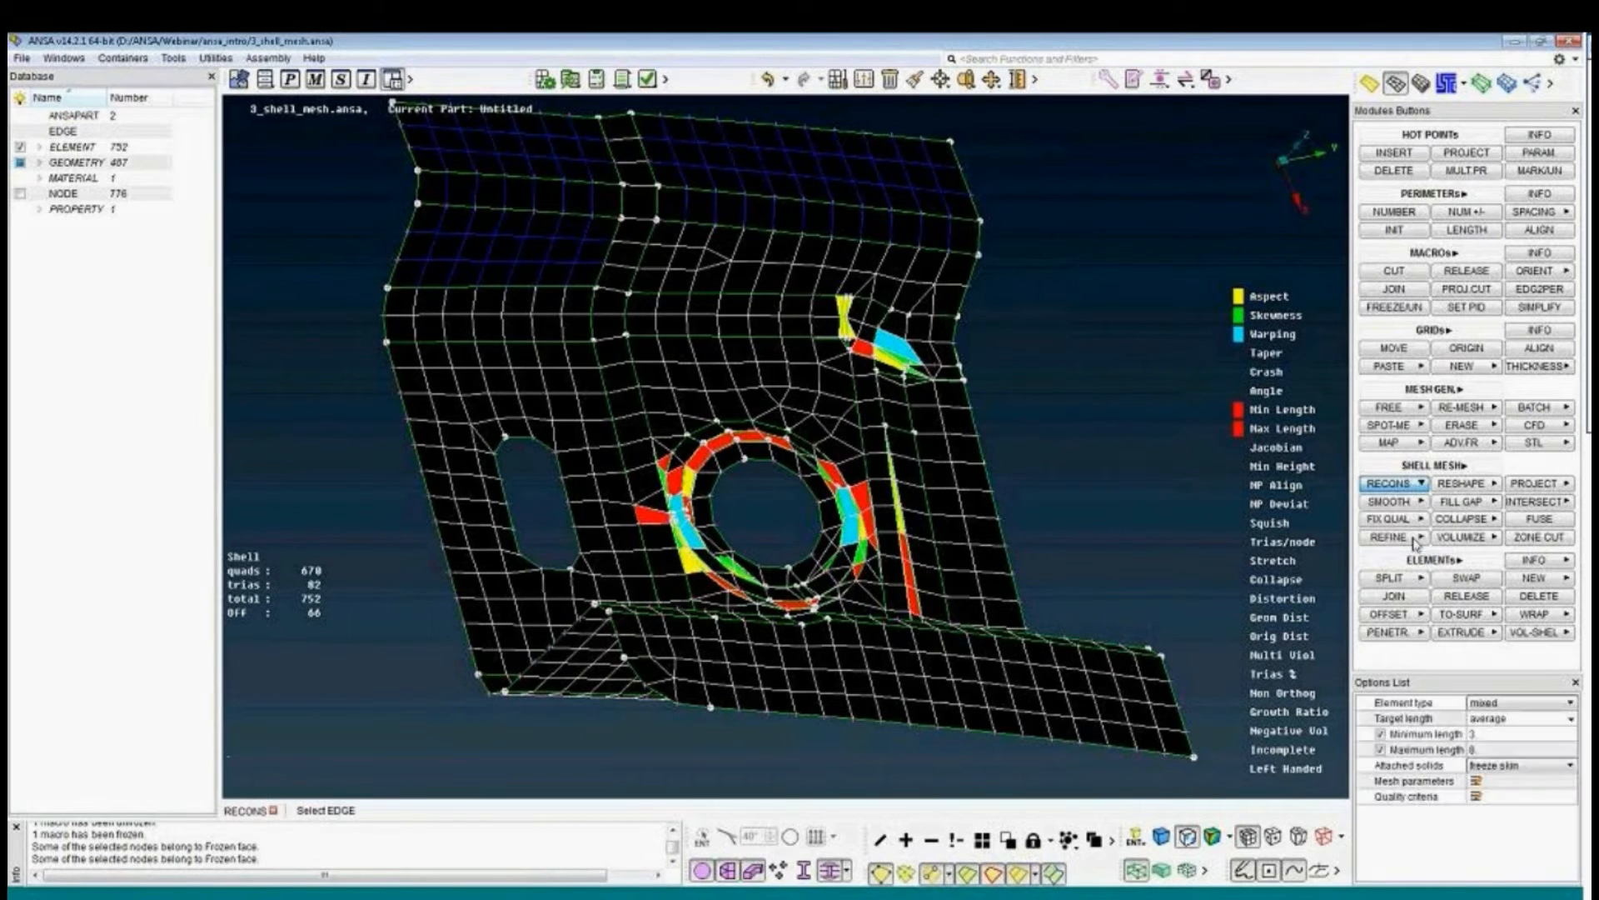
pyautogui.scroll(-3, 902, 457)
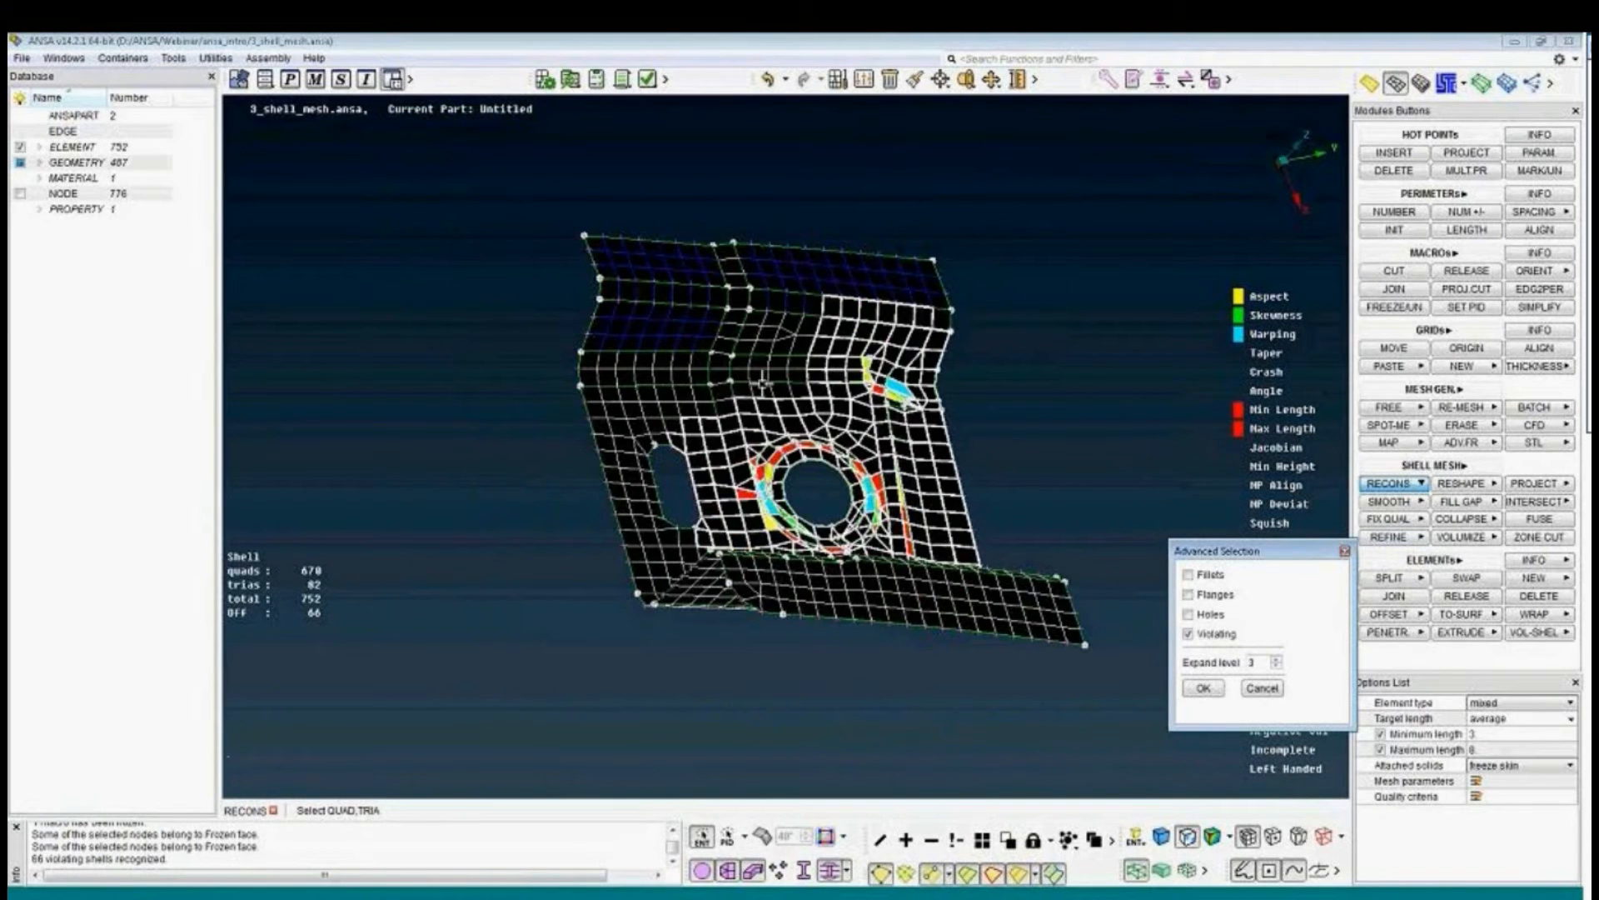
pyautogui.middleClick(1031, 465)
pyautogui.middleClick(1030, 469)
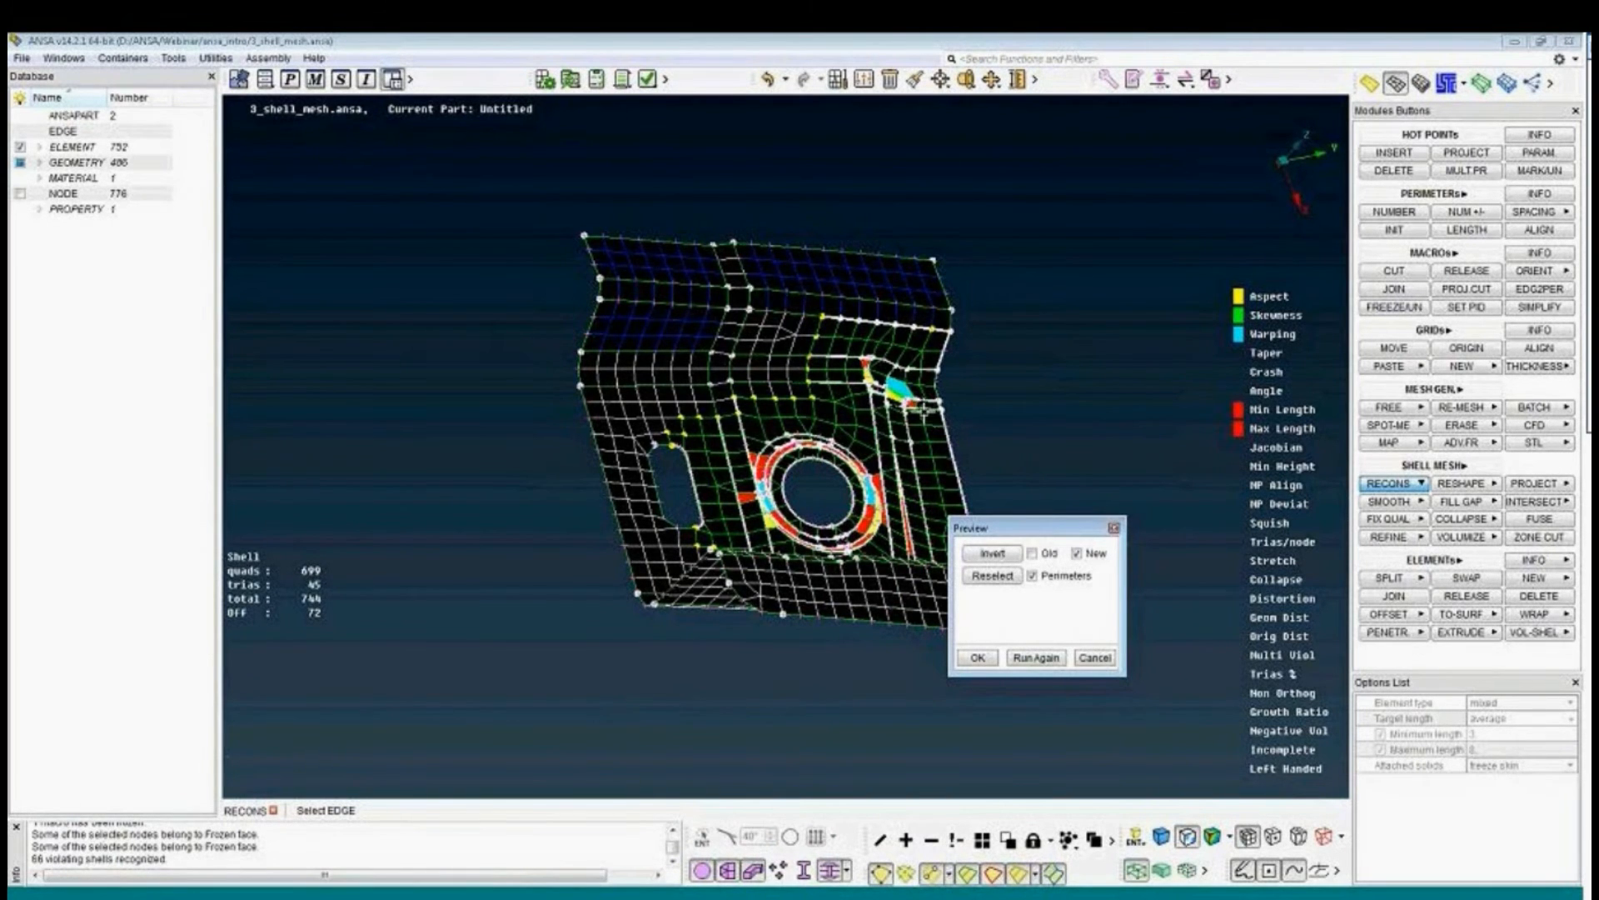
# Compare the old and new meshes in the Reconstruct preview, then discard the new mesh.
pyautogui.scroll(2, 923, 408)
pyautogui.scroll(2, 922, 408)
pyautogui.click(993, 553)
pyautogui.click(994, 555)
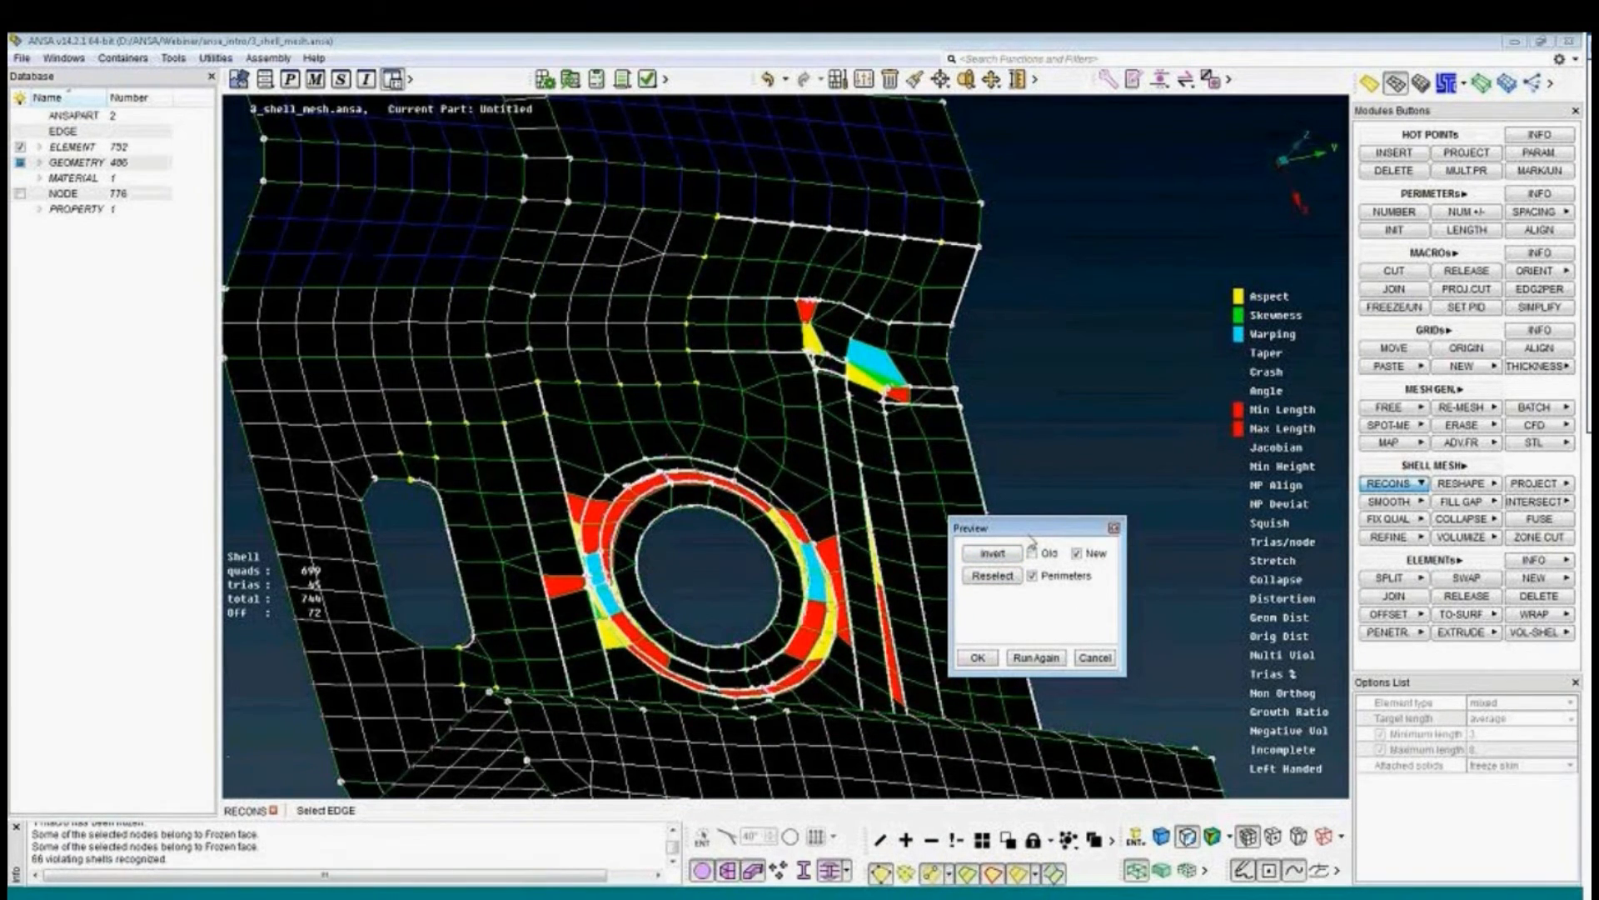
pyautogui.moveTo(1018, 527); pyautogui.dragTo(1112, 489)
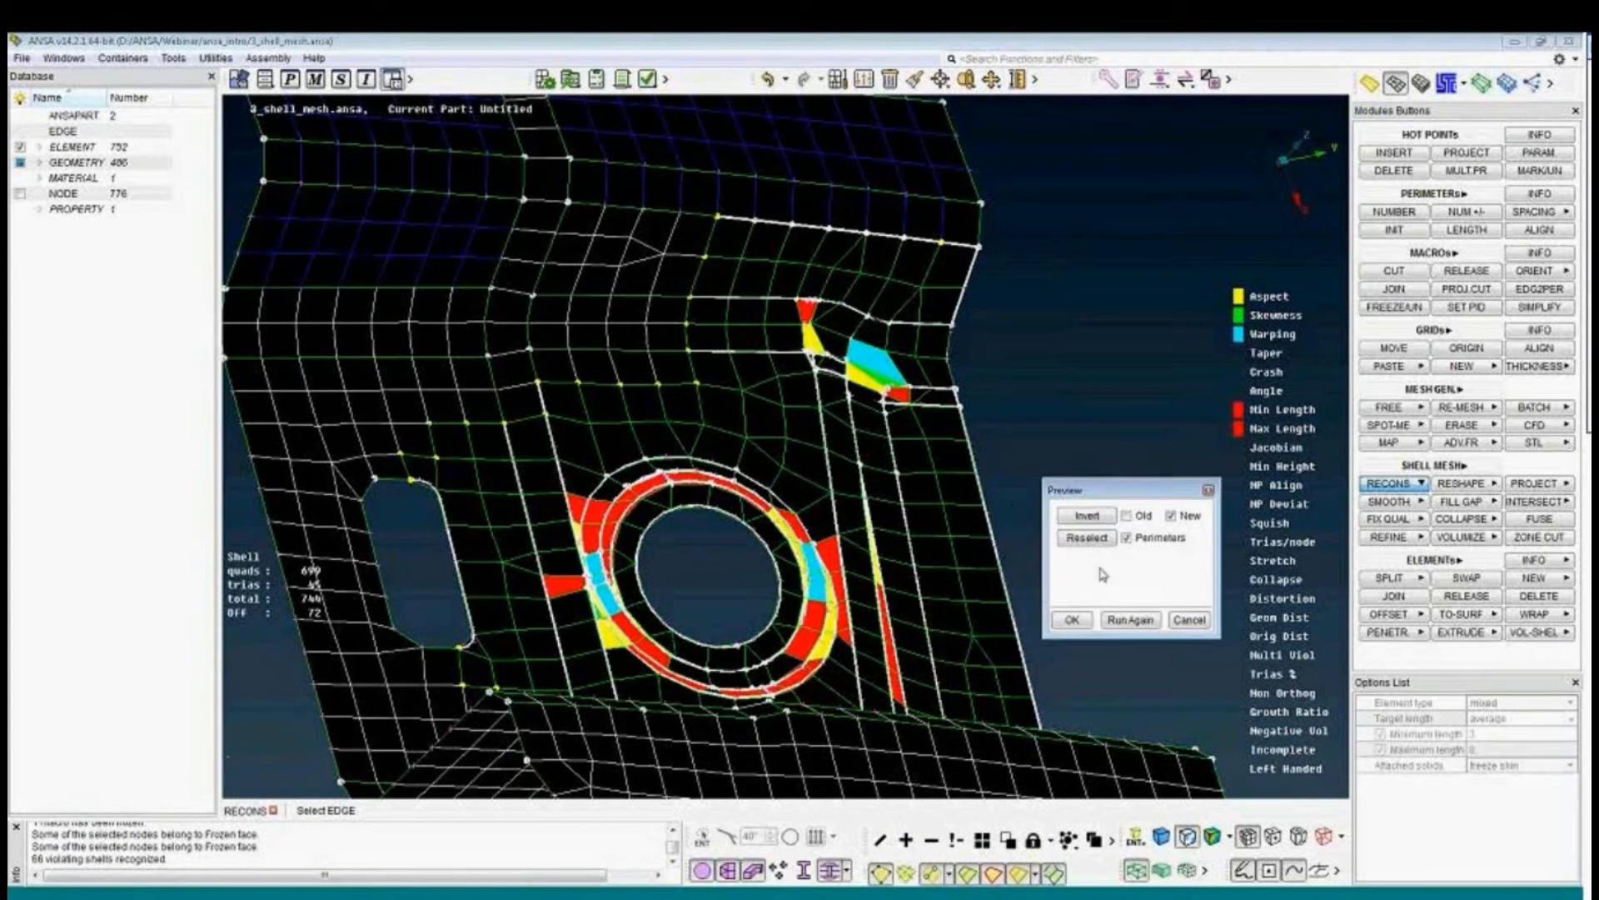
pyautogui.click(1189, 620)
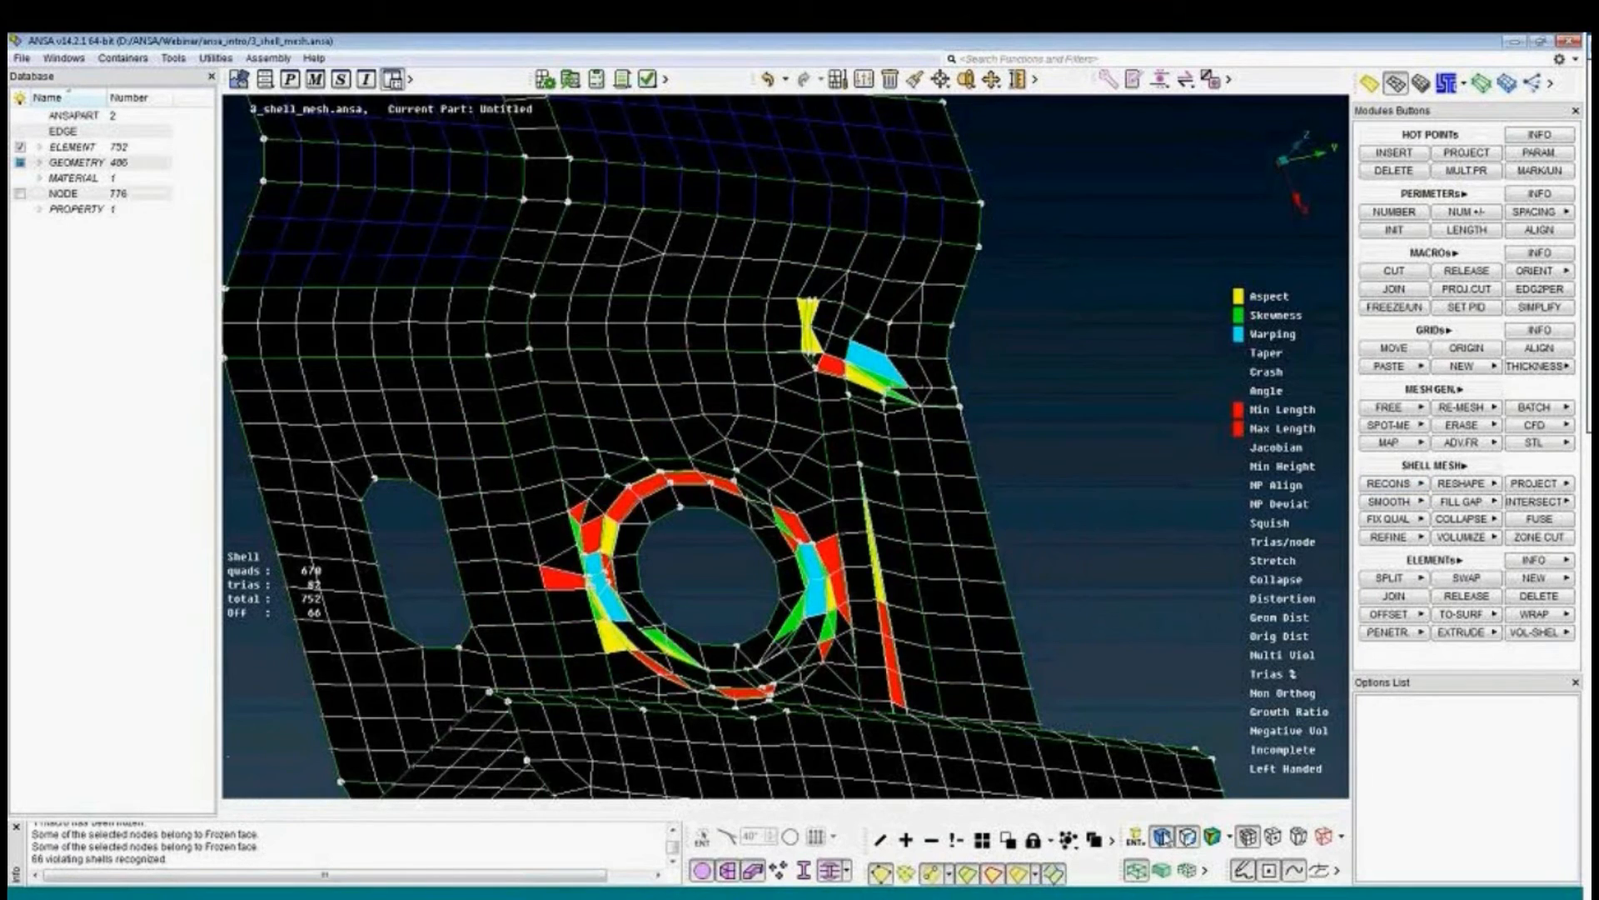
# Switch to the shaded display and join the narrow macros at the bend corner above the circular hole.
pyautogui.click(1161, 836)
pyautogui.scroll(5, 823, 350)
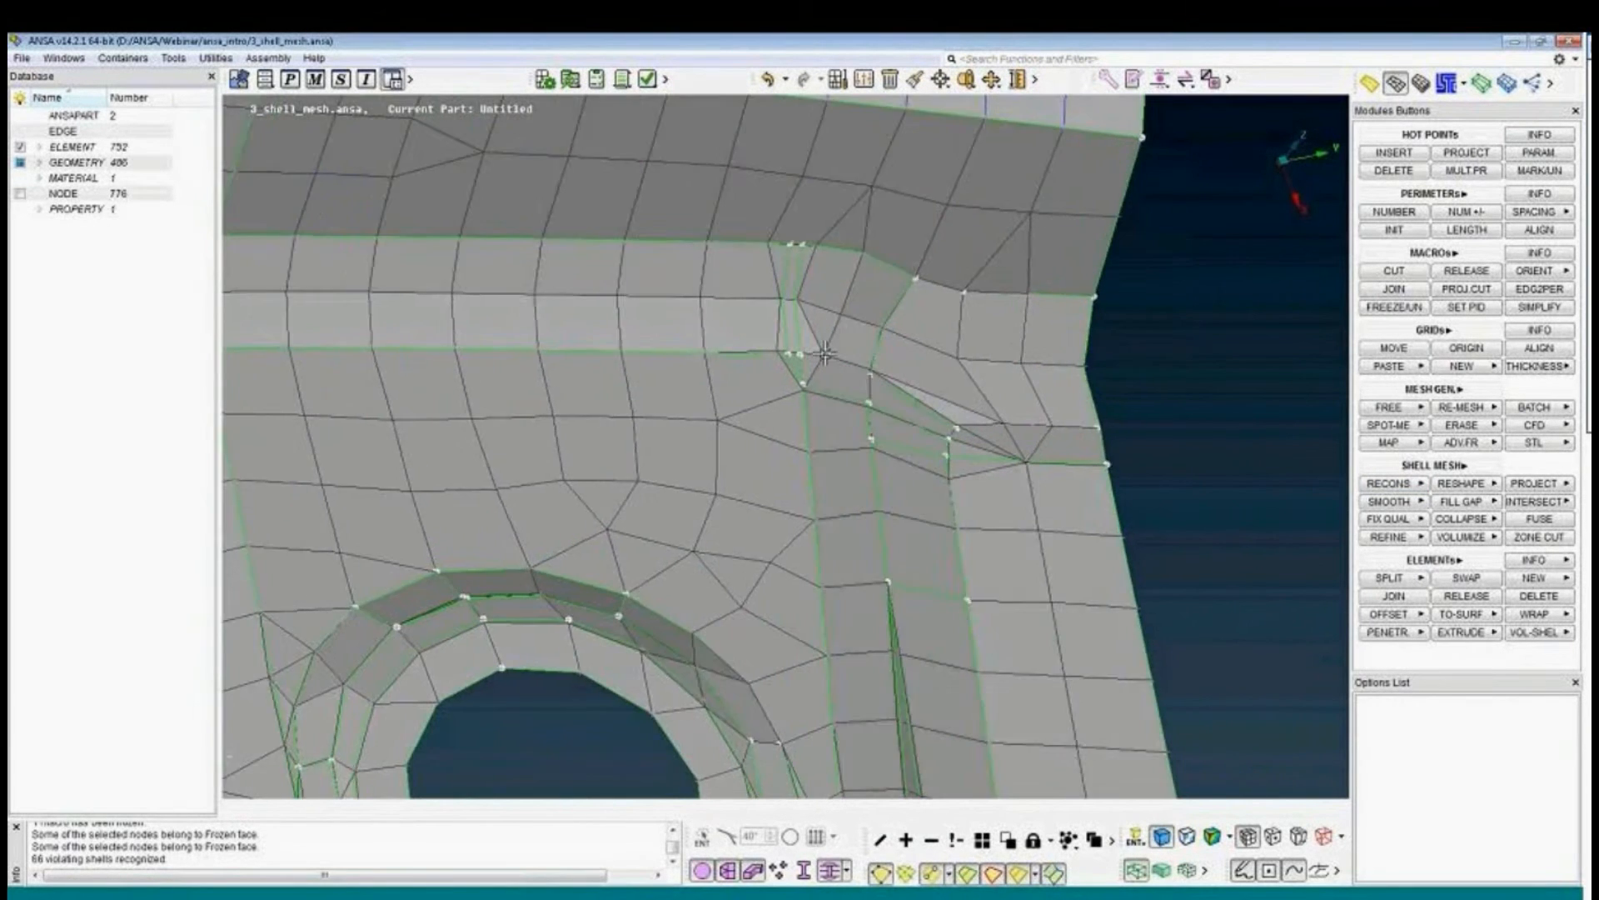
pyautogui.scroll(2, 822, 351)
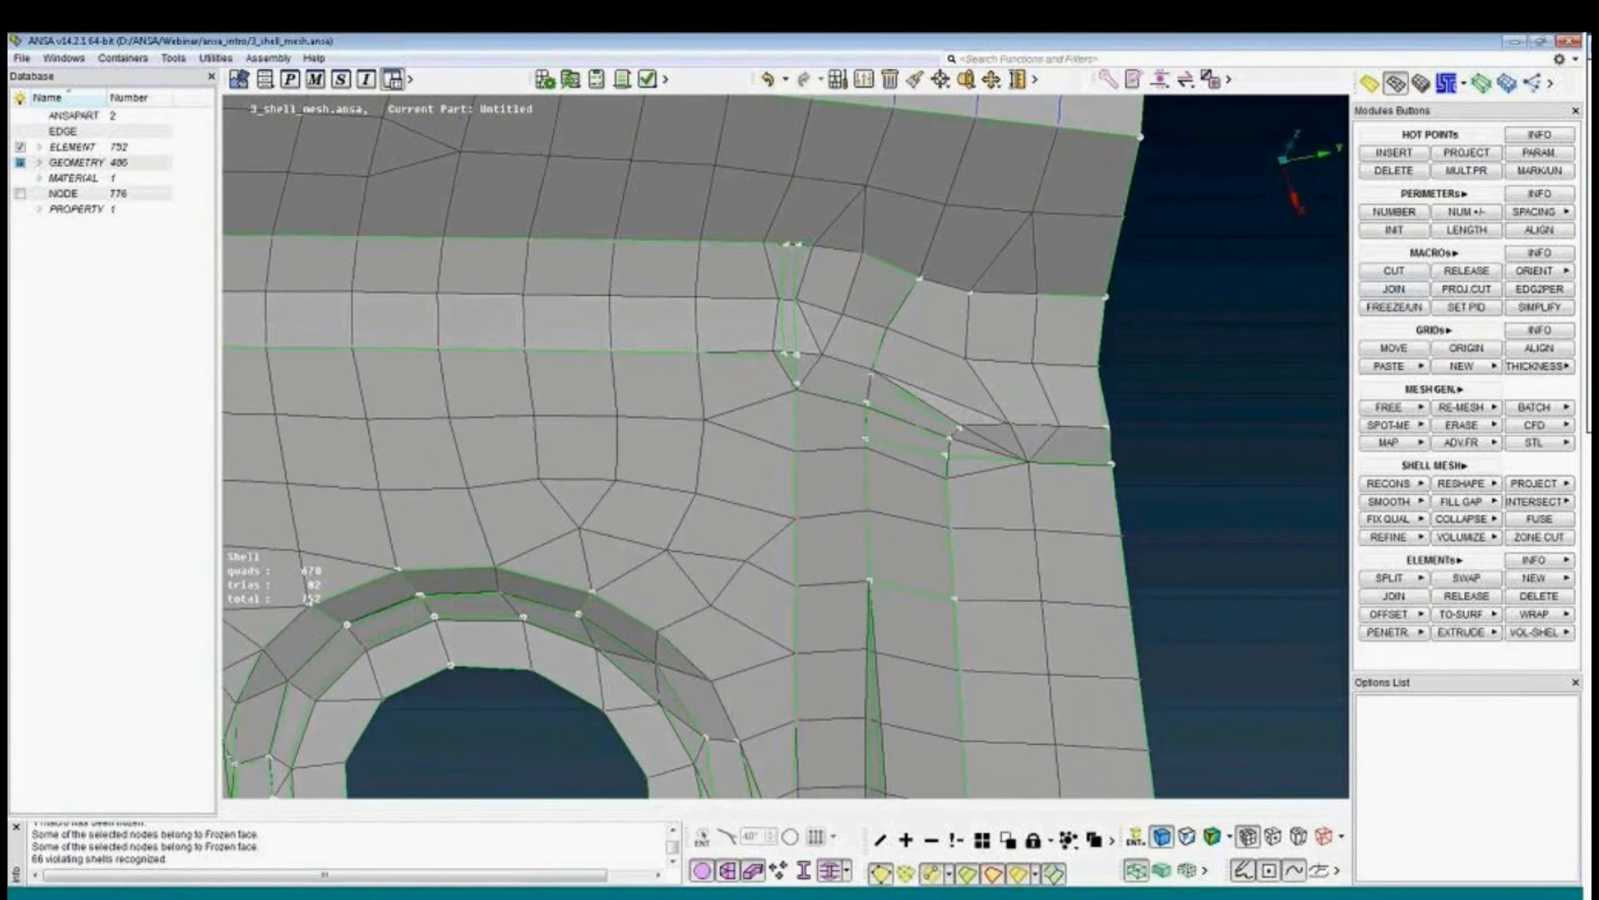
pyautogui.click(1414, 292)
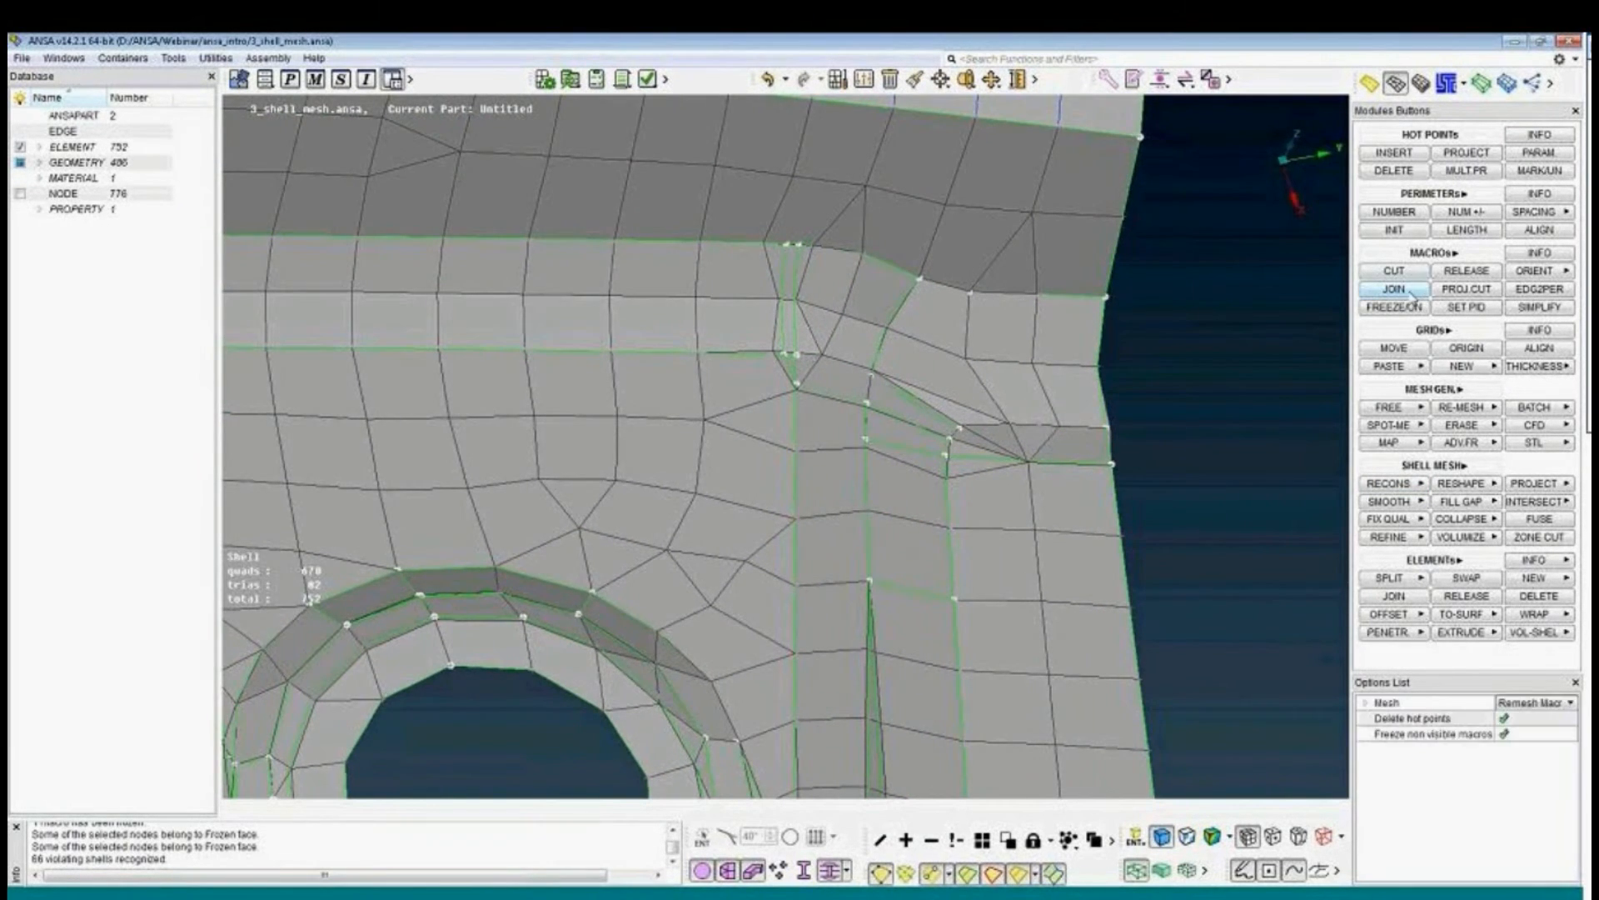
pyautogui.click(778, 313)
pyautogui.click(921, 403)
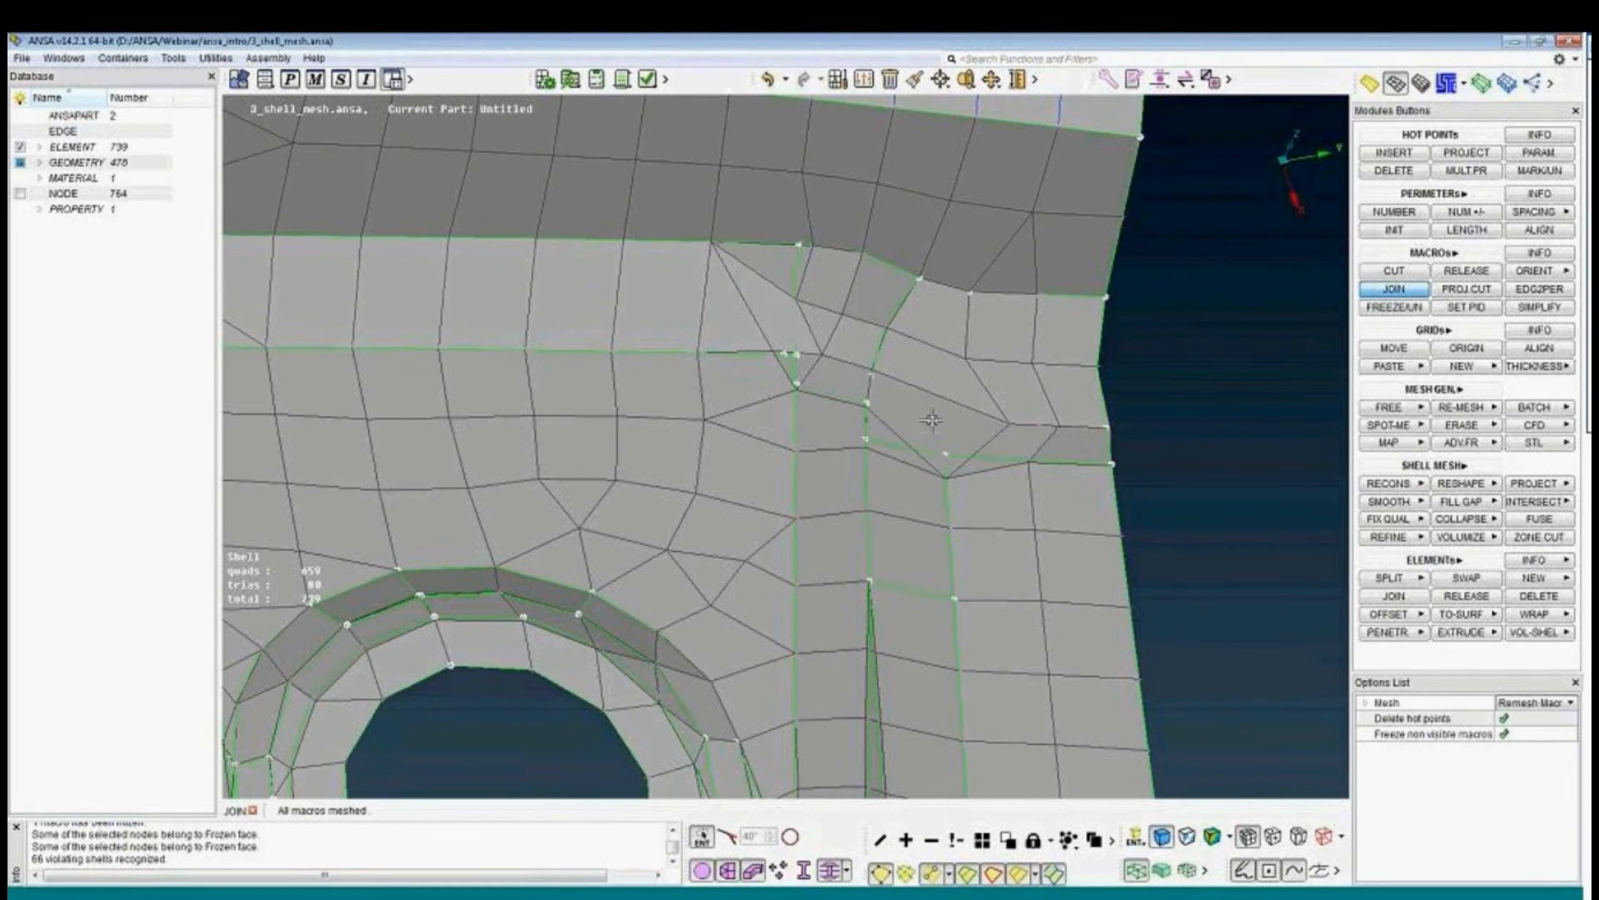
# Join the remaining short perimeters between the small macros at the same bend corner, remeshing the macros.
pyautogui.click(1038, 423)
pyautogui.click(817, 353)
pyautogui.click(800, 359)
pyautogui.click(867, 362)
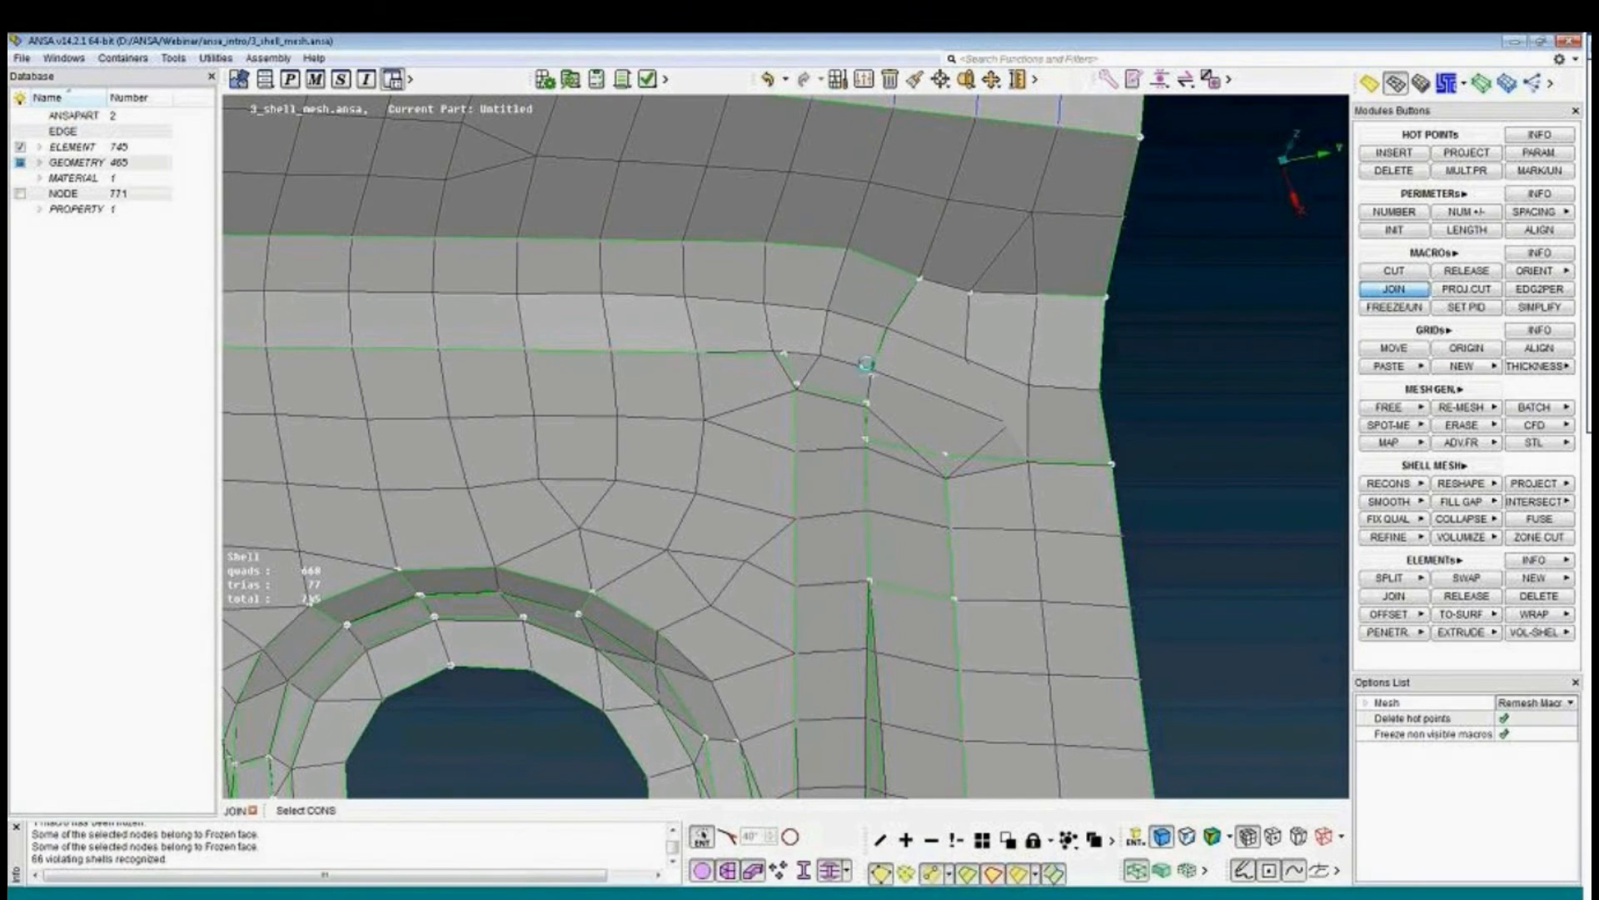
pyautogui.click(864, 390)
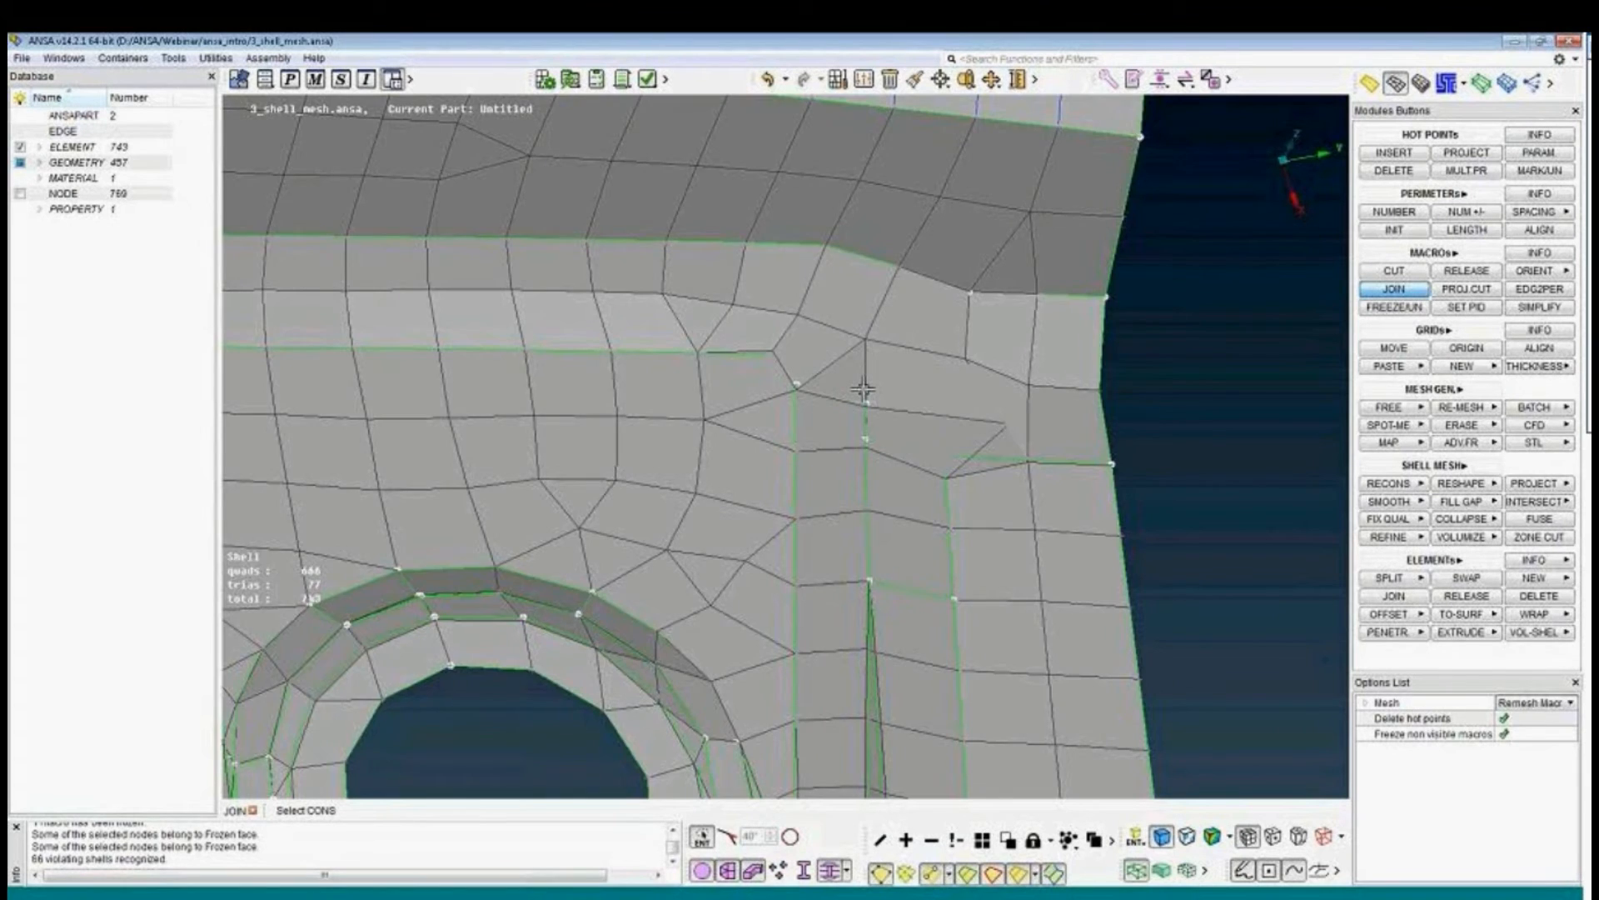
# Join the sliver macro along the long sloped bend beside the circular hole to its neighbour.
pyautogui.scroll(-2, 864, 391)
pyautogui.scroll(-3, 864, 392)
pyautogui.click(871, 512)
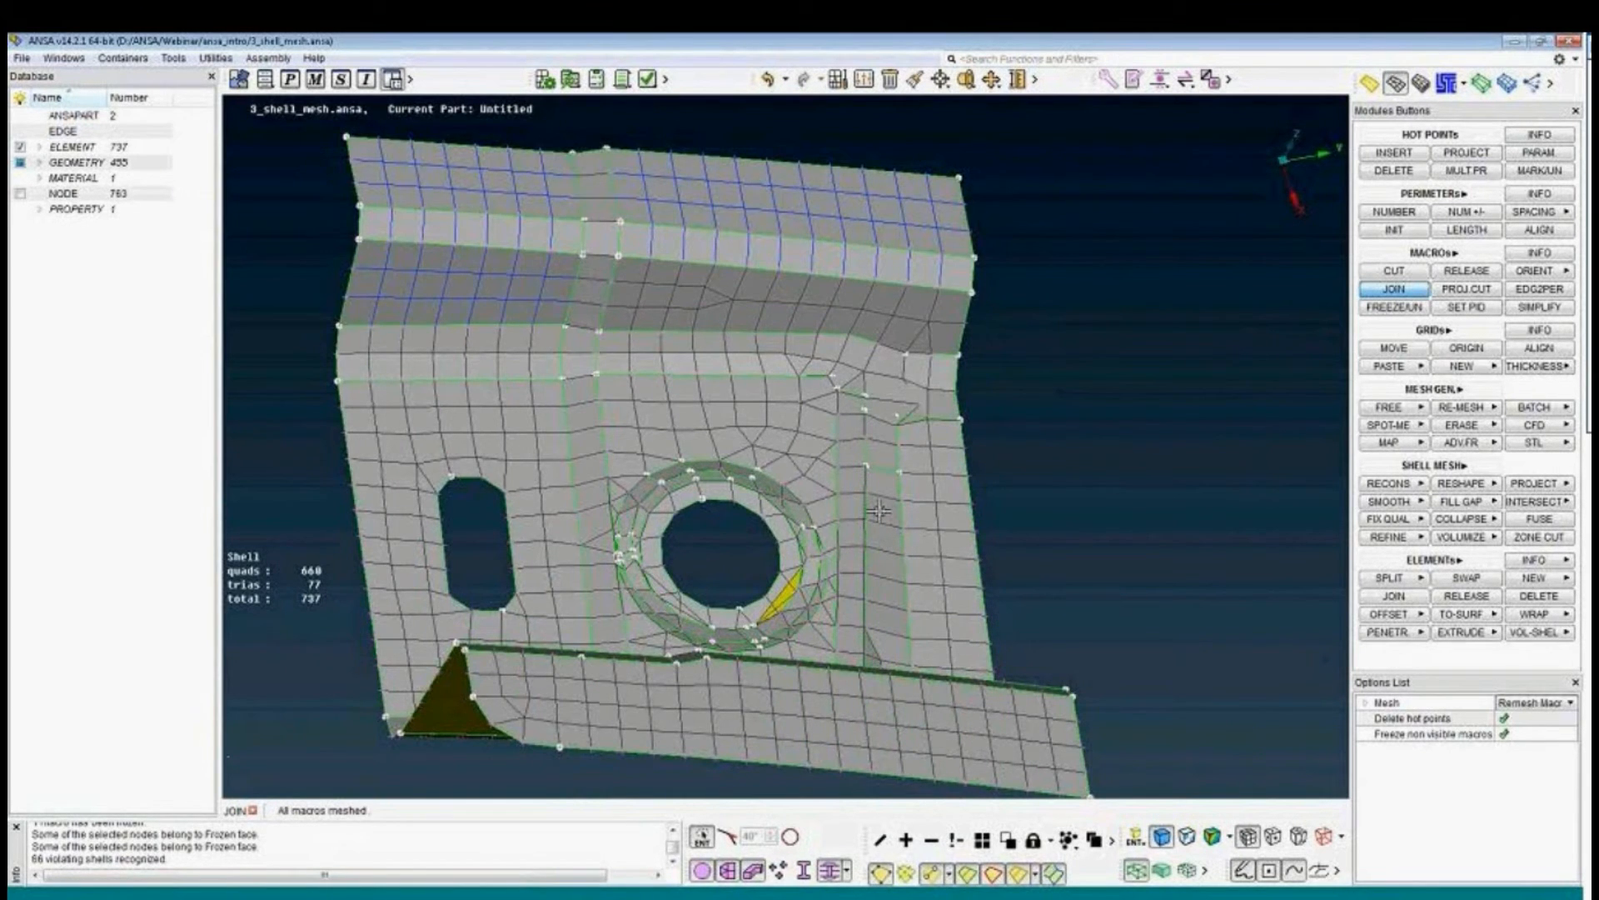
pyautogui.press('Escape')
# Join the two macros separated by the short perimeter running from the bend corner to the part's outer edge.
pyautogui.keyDown('ctrl'); pyautogui.moveTo(727, 538); pyautogui.dragTo(746, 414, button='middle'); pyautogui.keyUp('ctrl')
pyautogui.keyDown('ctrl'); pyautogui.moveTo(747, 414); pyautogui.dragTo(795, 499); pyautogui.keyUp('ctrl')
pyautogui.scroll(5, 786, 369)
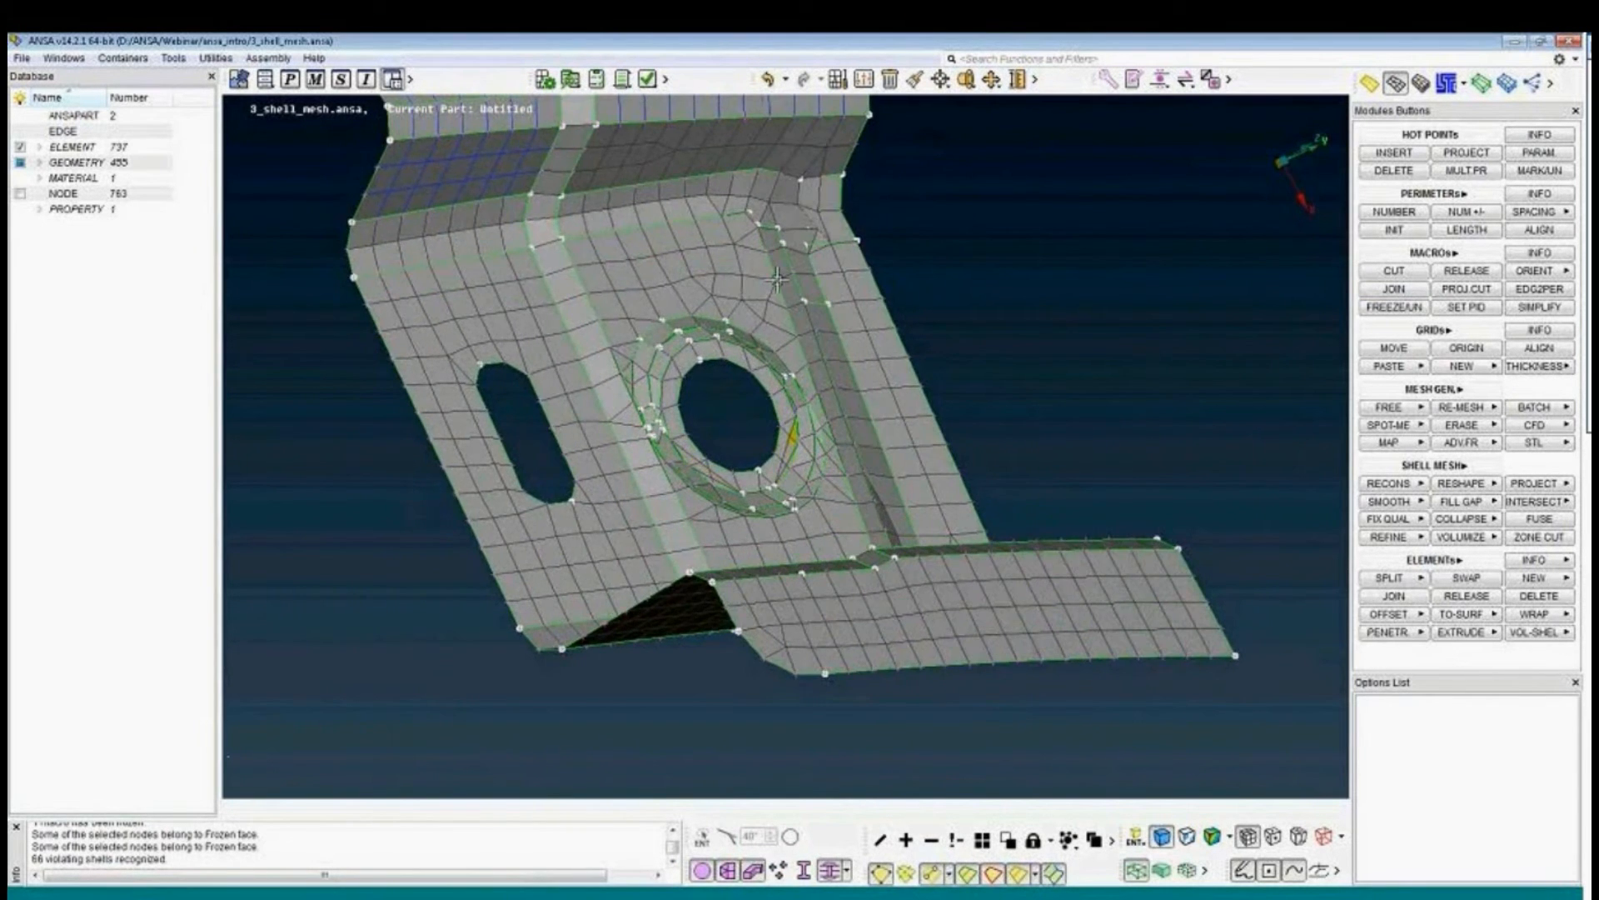
pyautogui.scroll(5, 785, 374)
pyautogui.keyDown('ctrl'); pyautogui.moveTo(823, 367); pyautogui.dragTo(666, 347); pyautogui.keyUp('ctrl')
pyautogui.click(1406, 293)
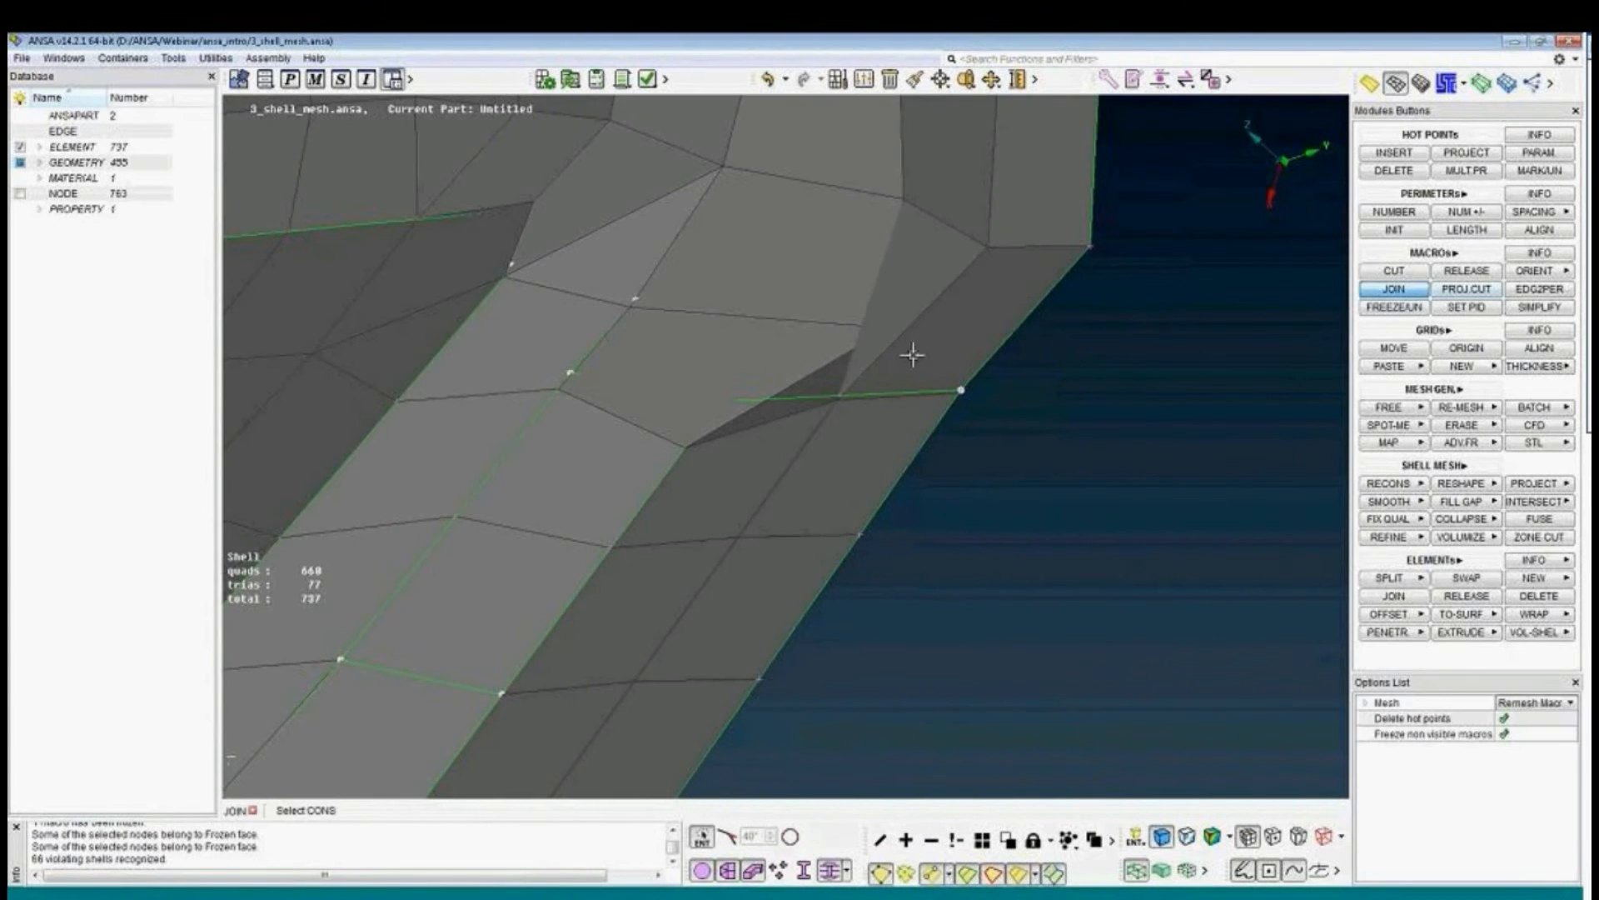
pyautogui.click(786, 397)
pyautogui.keyDown('ctrl'); pyautogui.moveTo(801, 390); pyautogui.dragTo(800, 390); pyautogui.keyUp('ctrl')
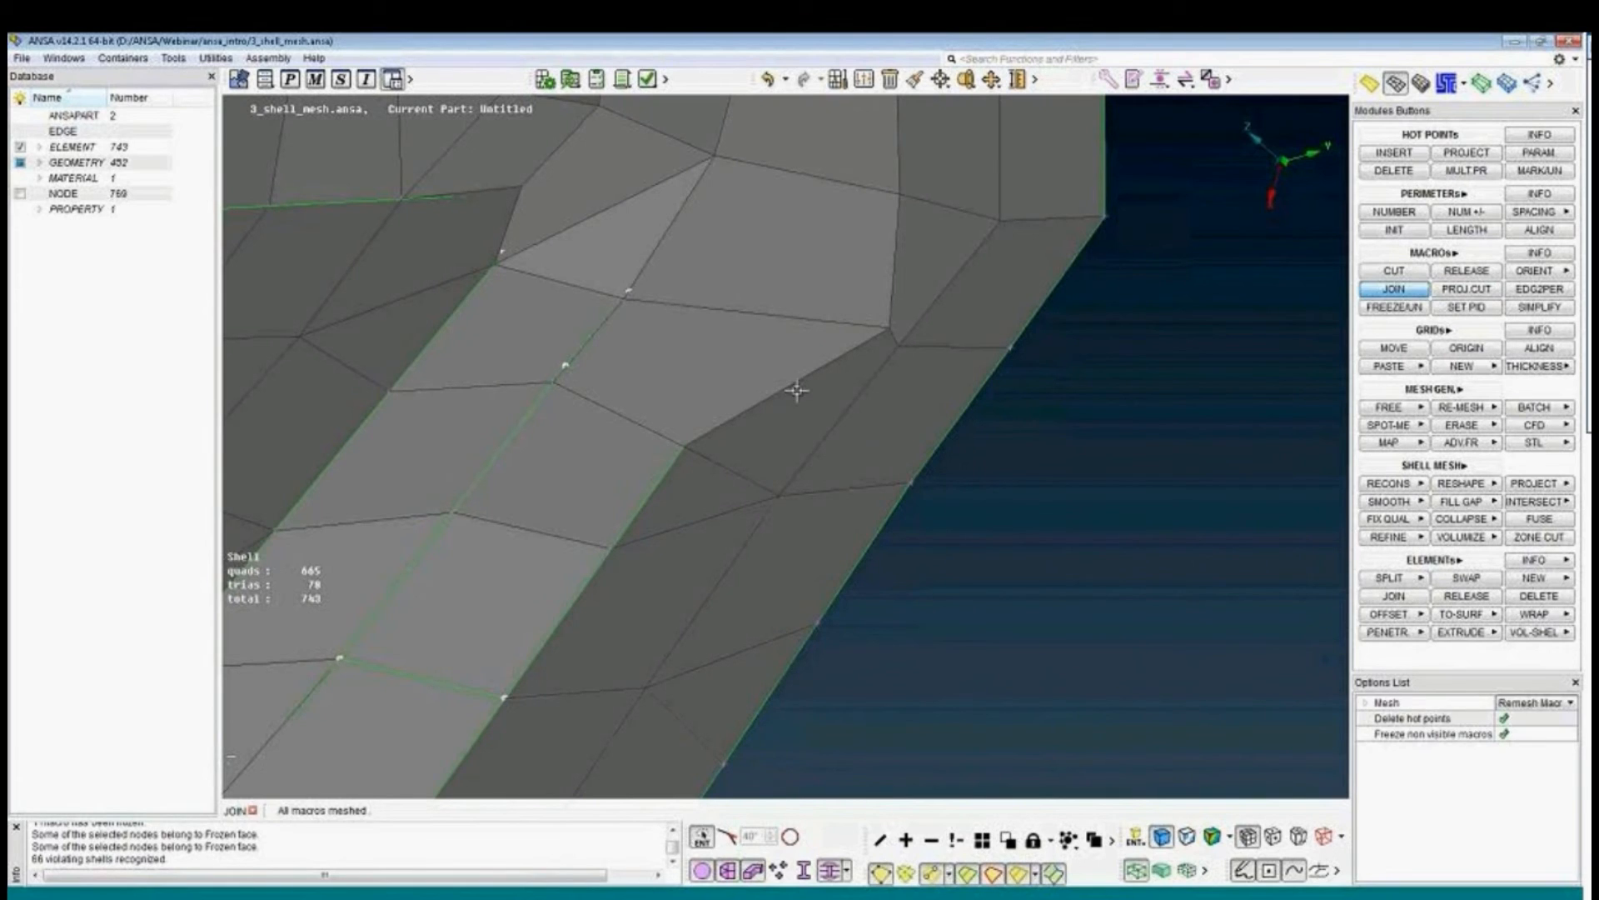
pyautogui.middleClick(799, 390)
# Examine the joined corner mesh and how far a node lies from the original perimeter beside the circular hole's flange.
pyautogui.scroll(5, 583, 332)
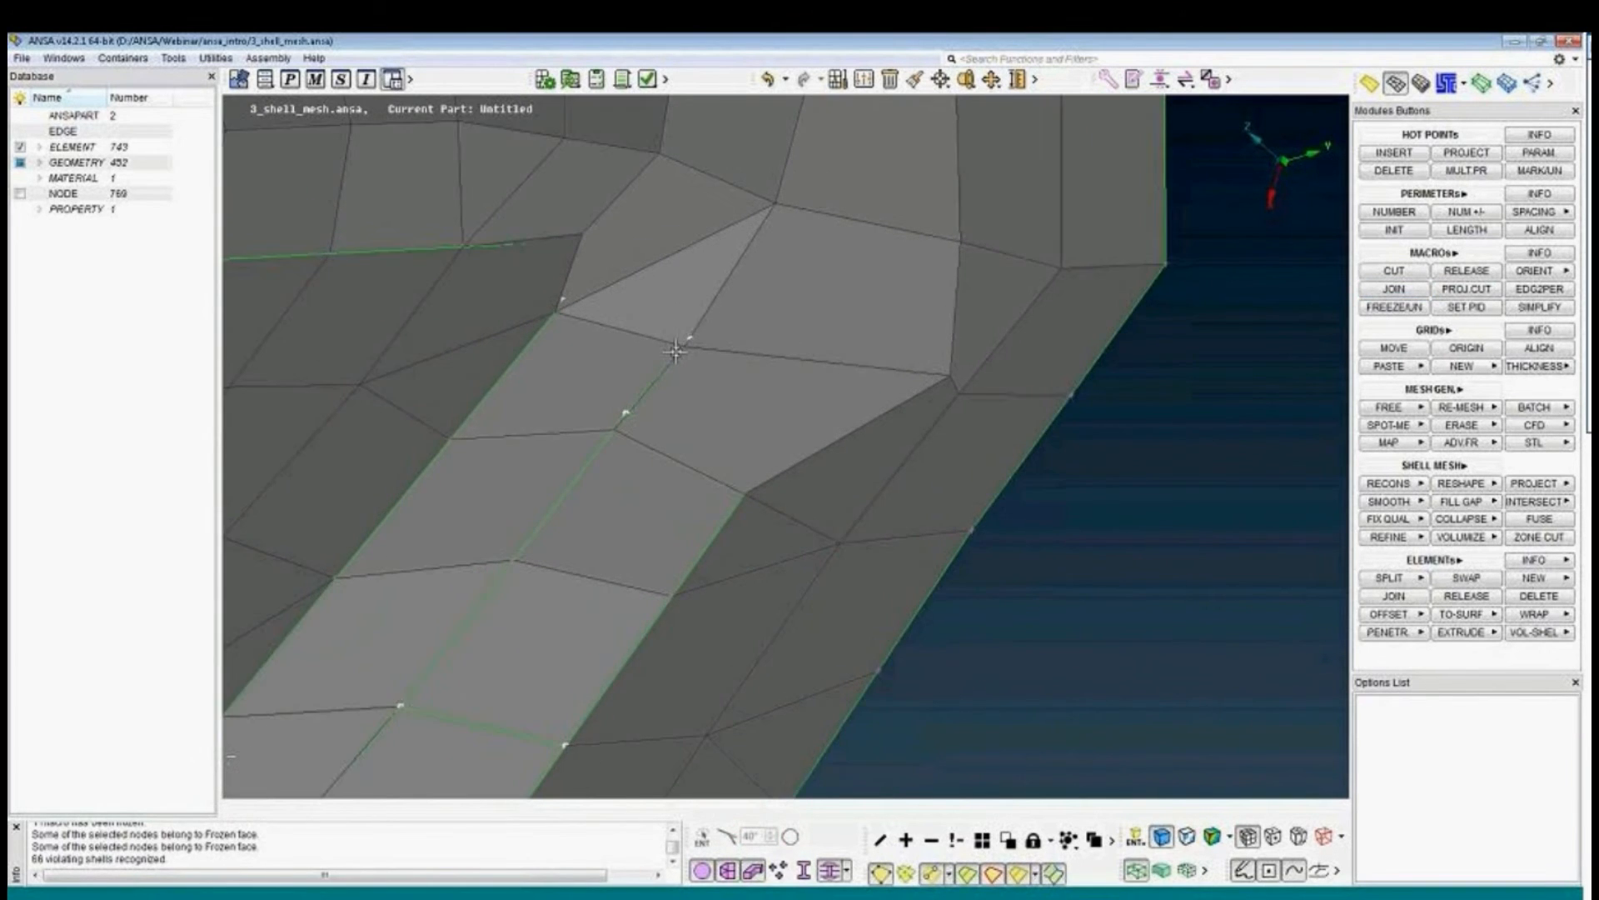
pyautogui.scroll(-5, 614, 351)
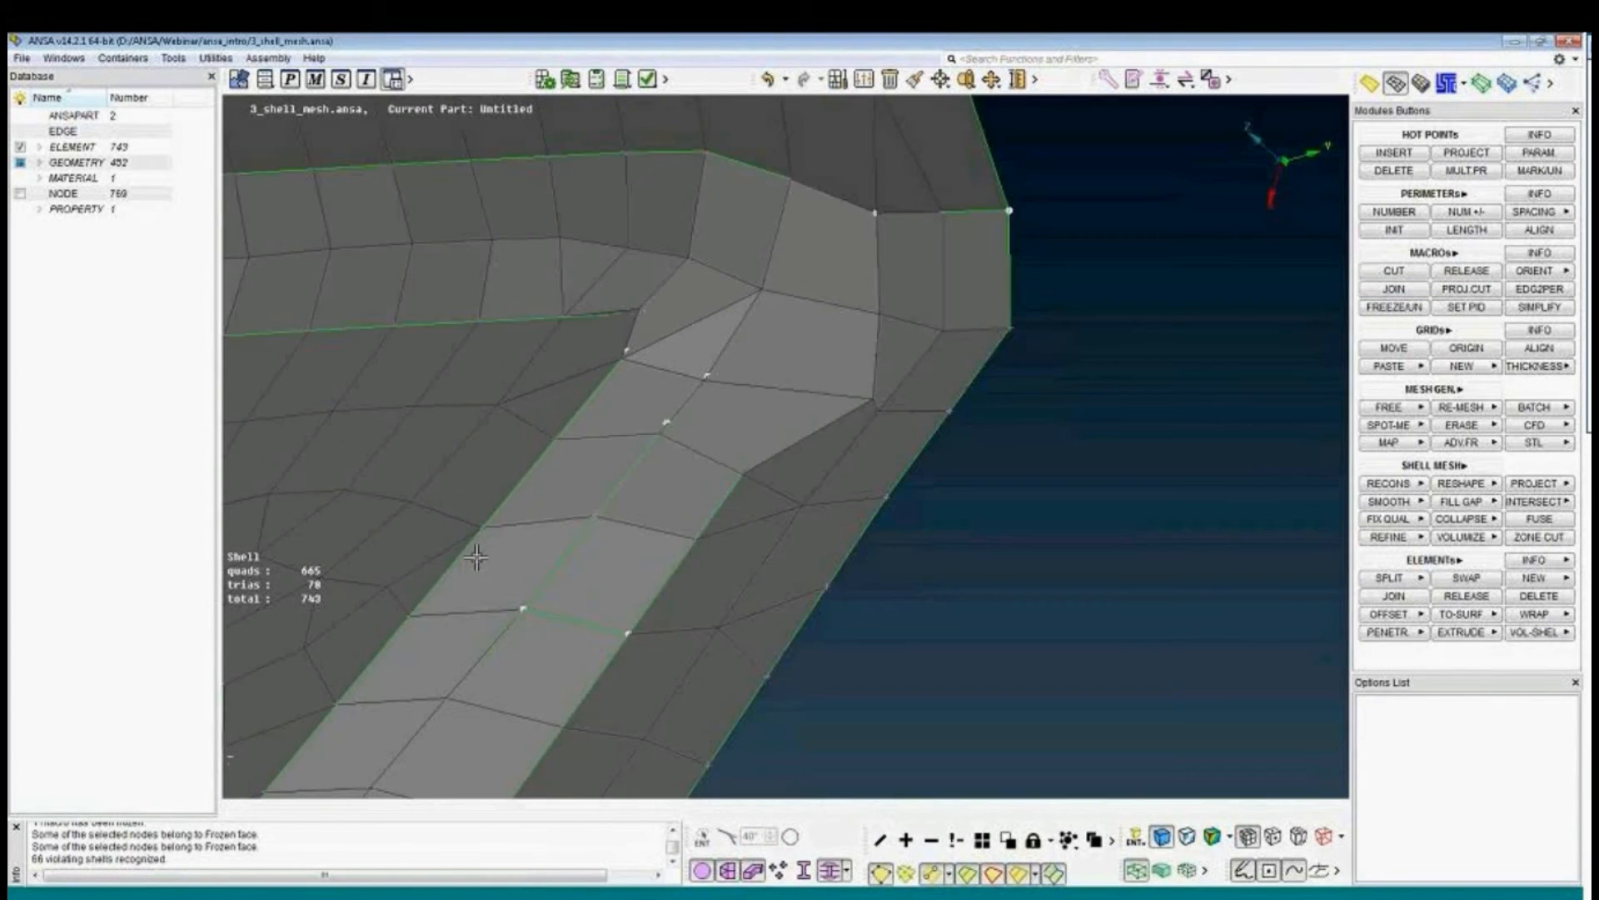
pyautogui.scroll(4, 1109, 199)
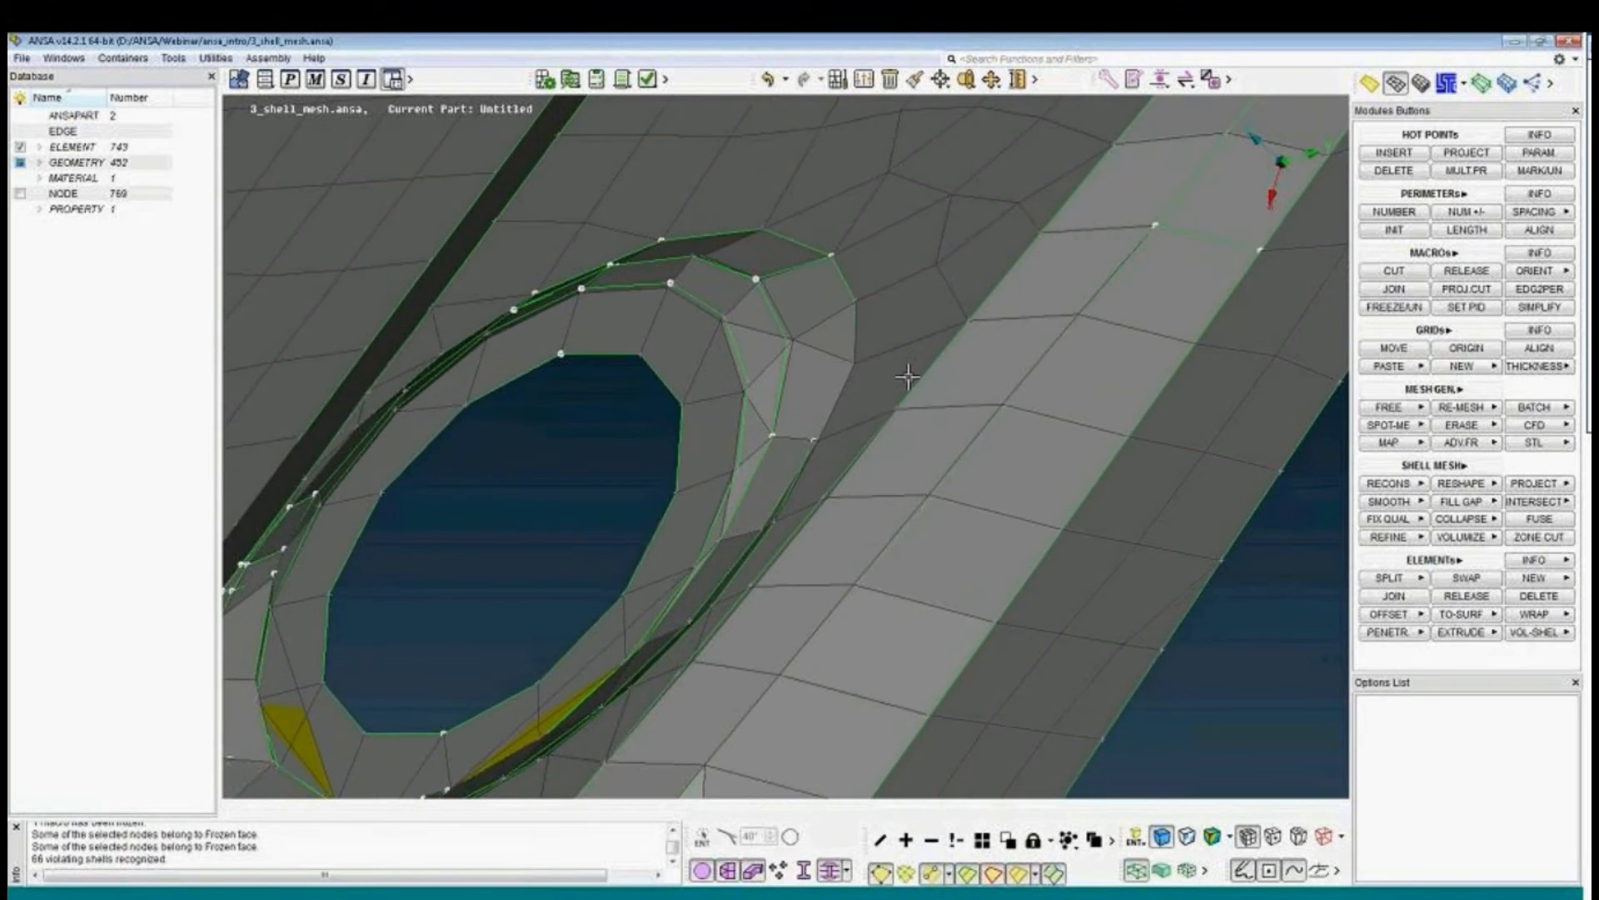
pyautogui.keyDown('ctrl'); pyautogui.moveTo(815, 520); pyautogui.dragTo(825, 412, button='middle'); pyautogui.keyUp('ctrl')
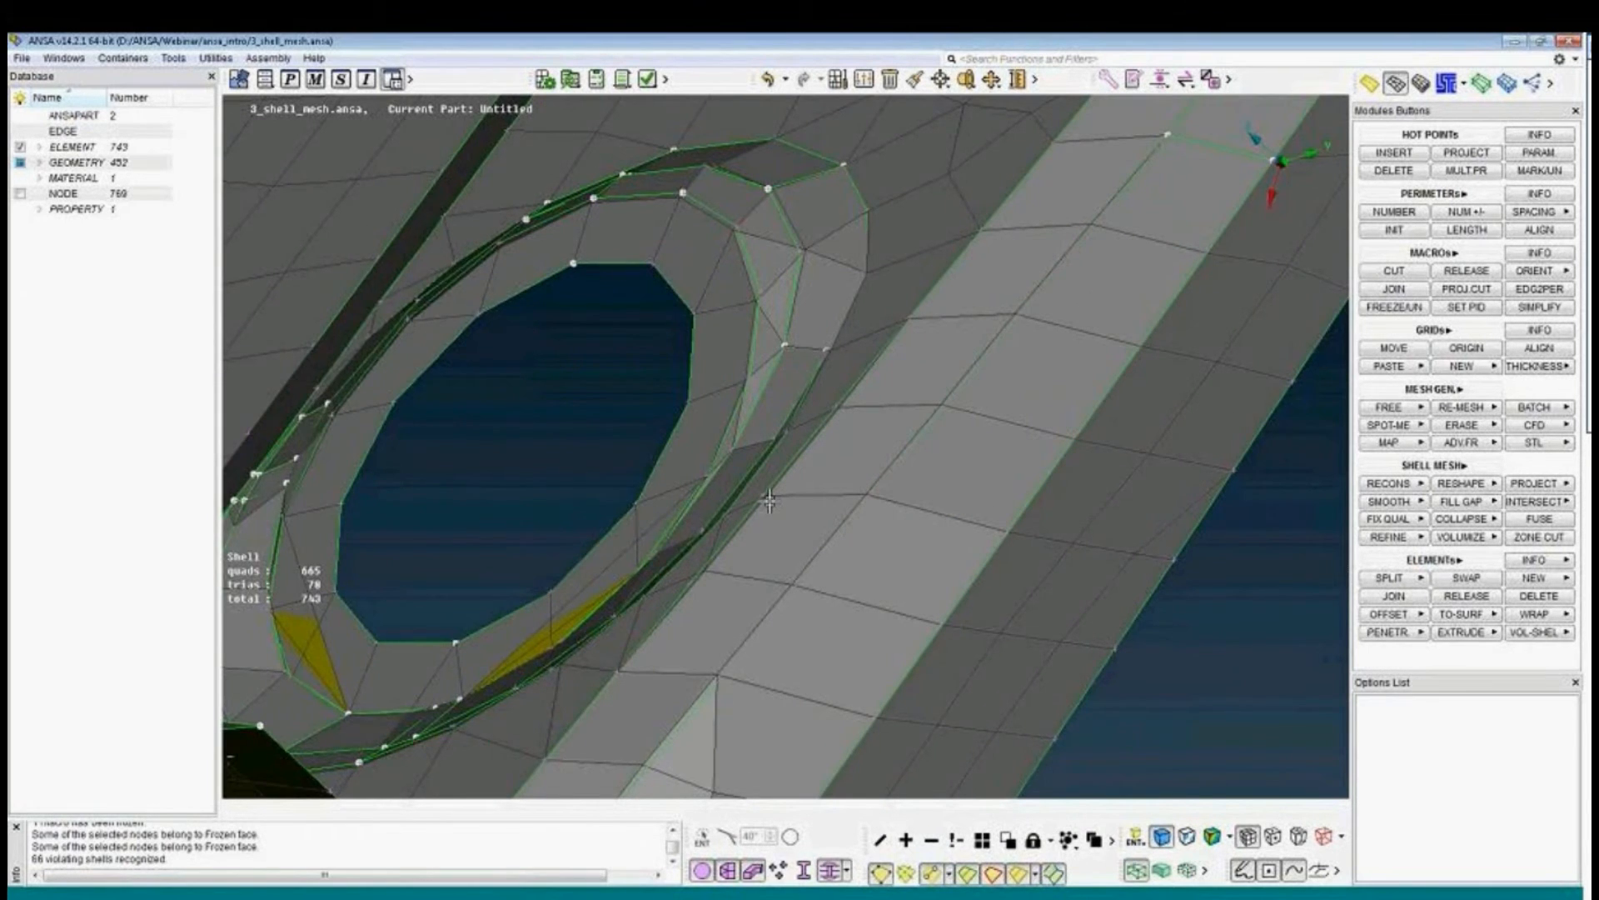
pyautogui.scroll(8, 760, 491)
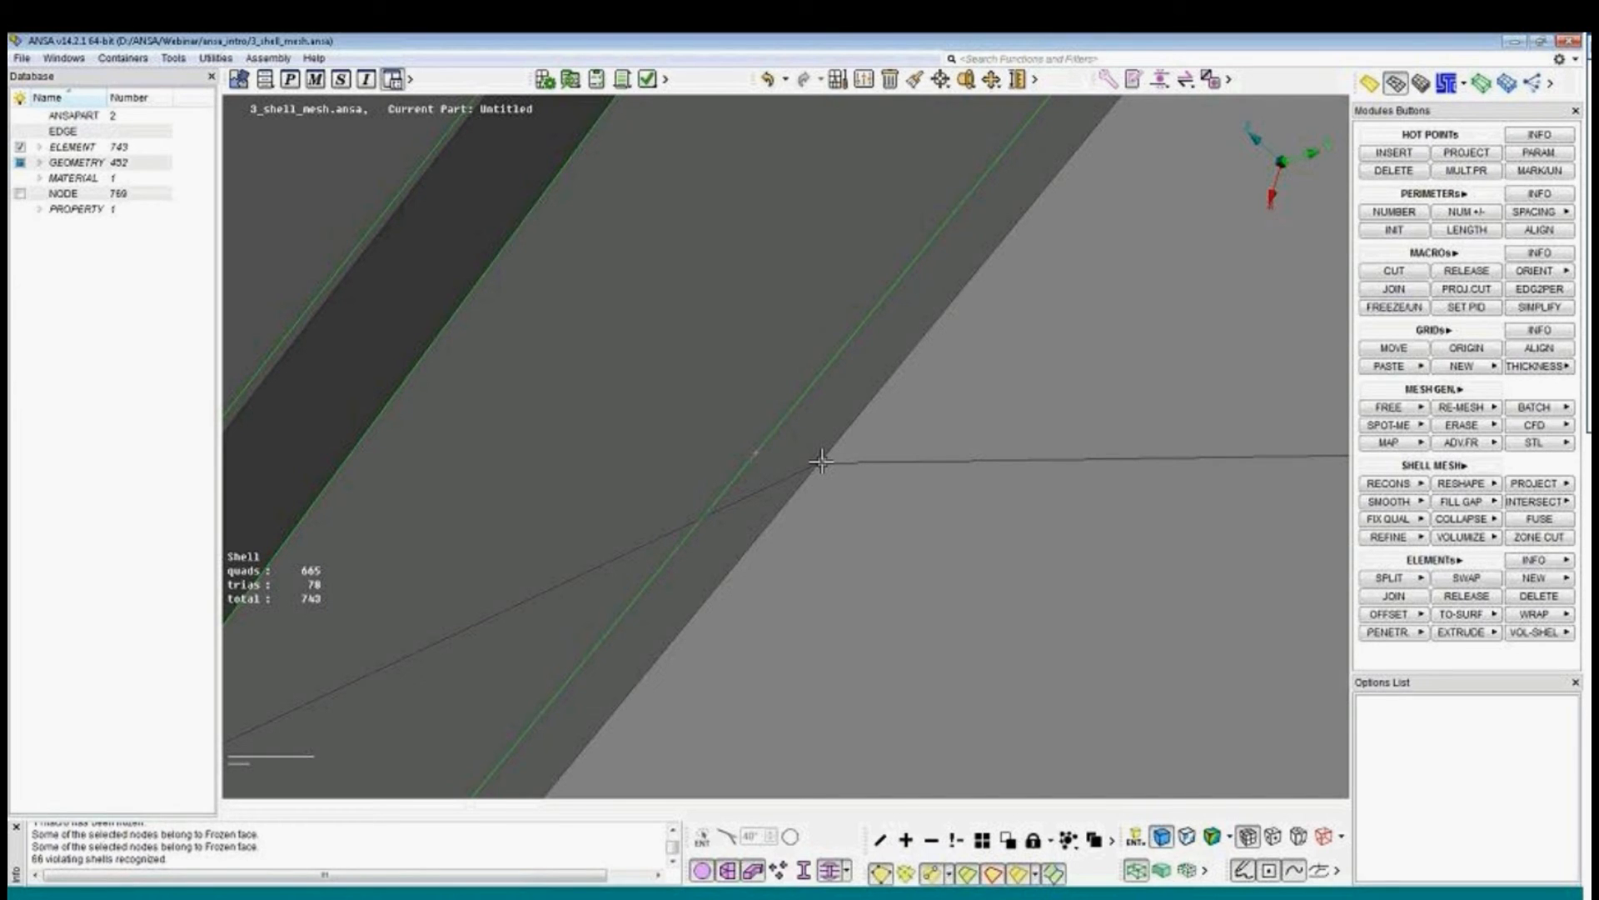
pyautogui.scroll(-15, 821, 461)
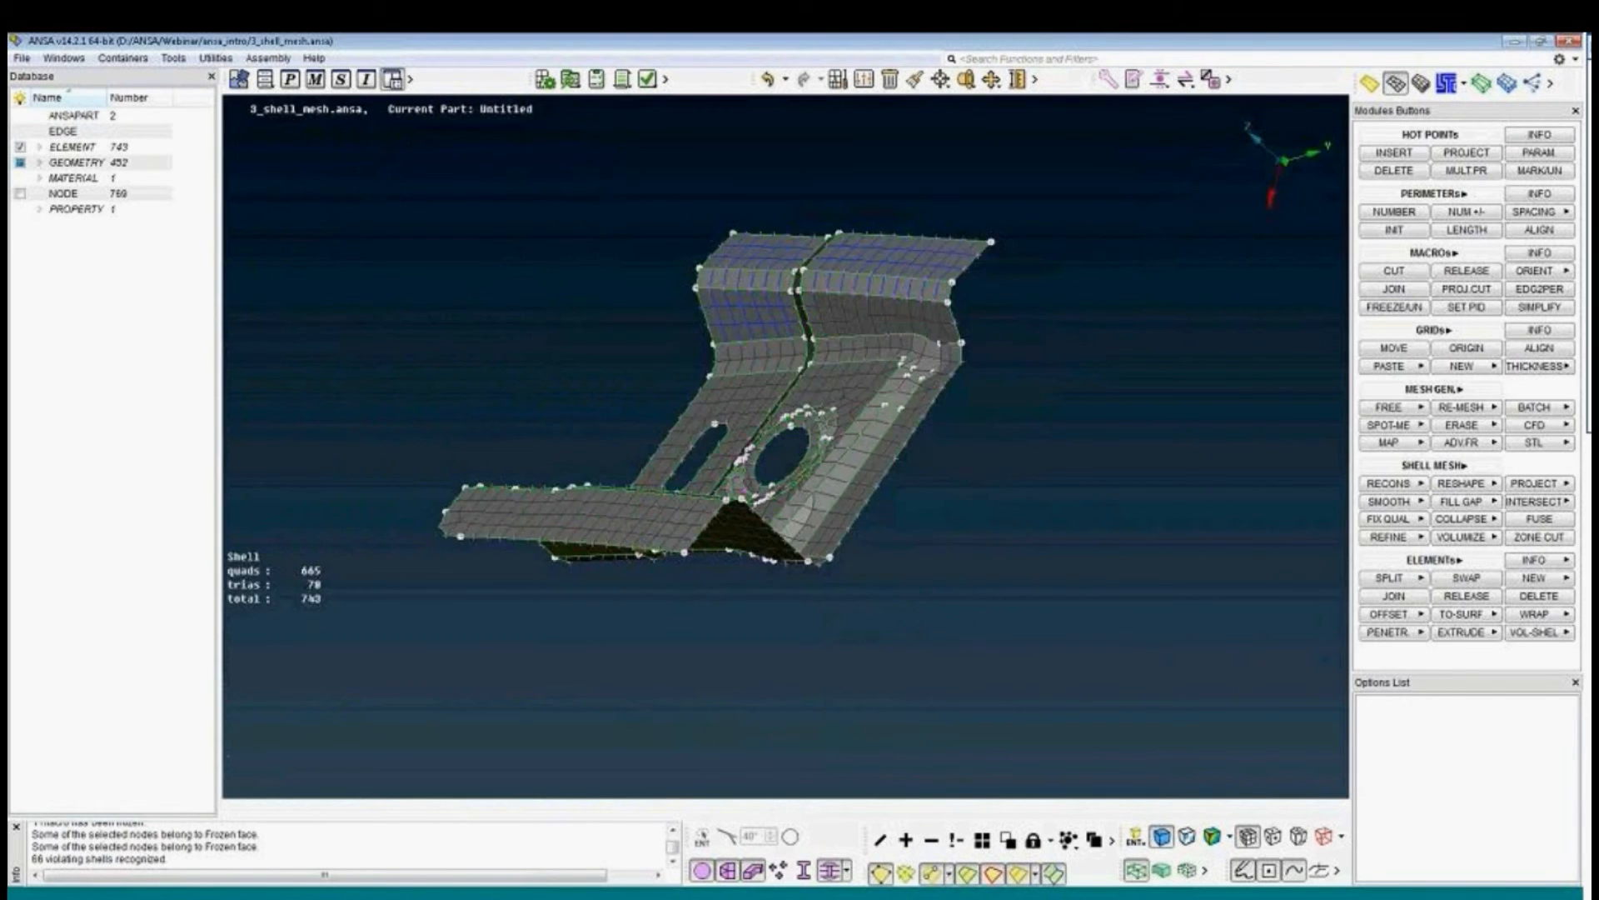
# Switch back to the quality display and reconstruct the mesh around the violating shells, keeping the proposed selections.
pyautogui.keyDown('ctrl'); pyautogui.moveTo(822, 461); pyautogui.dragTo(1033, 467); pyautogui.keyUp('ctrl')
pyautogui.click(1187, 836)
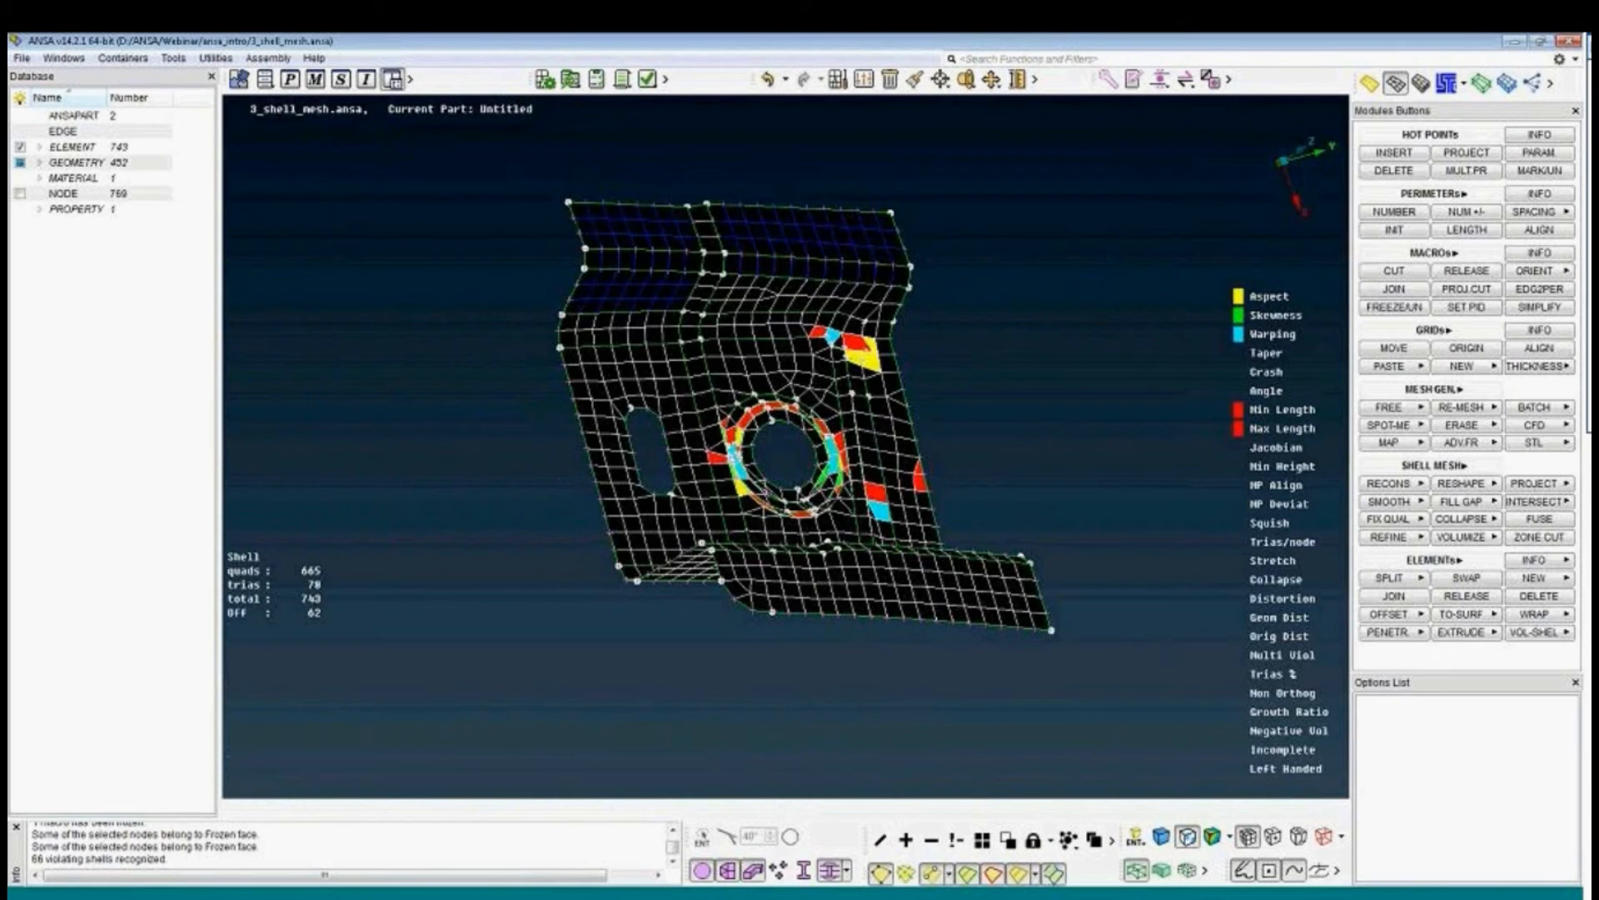
pyautogui.click(1417, 487)
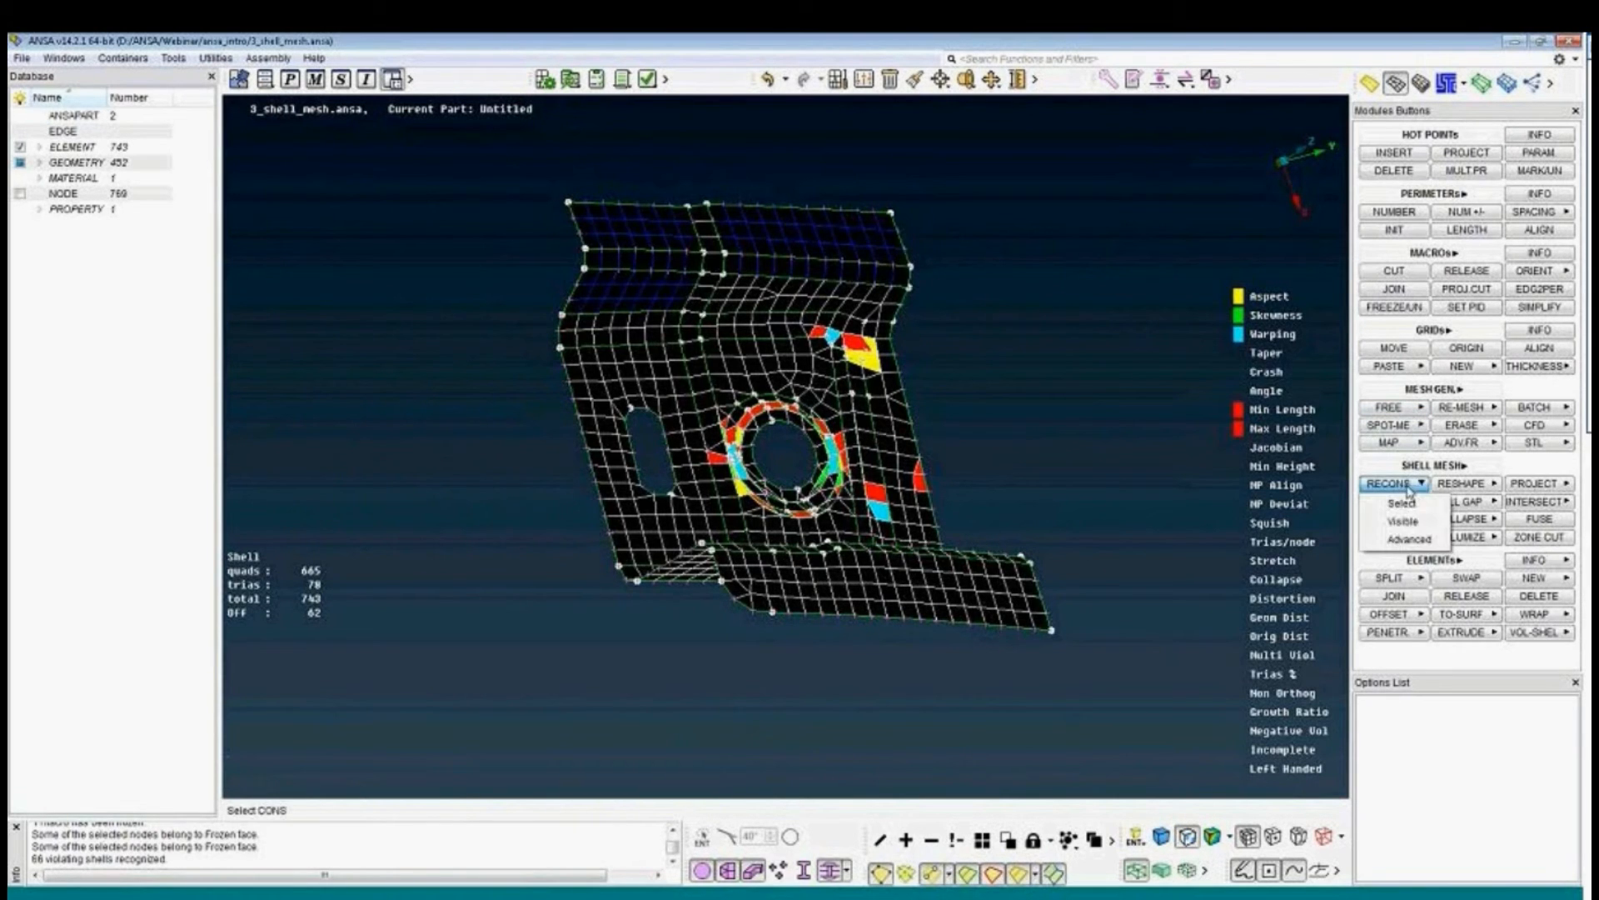
pyautogui.click(1420, 538)
pyautogui.middleClick(1019, 393)
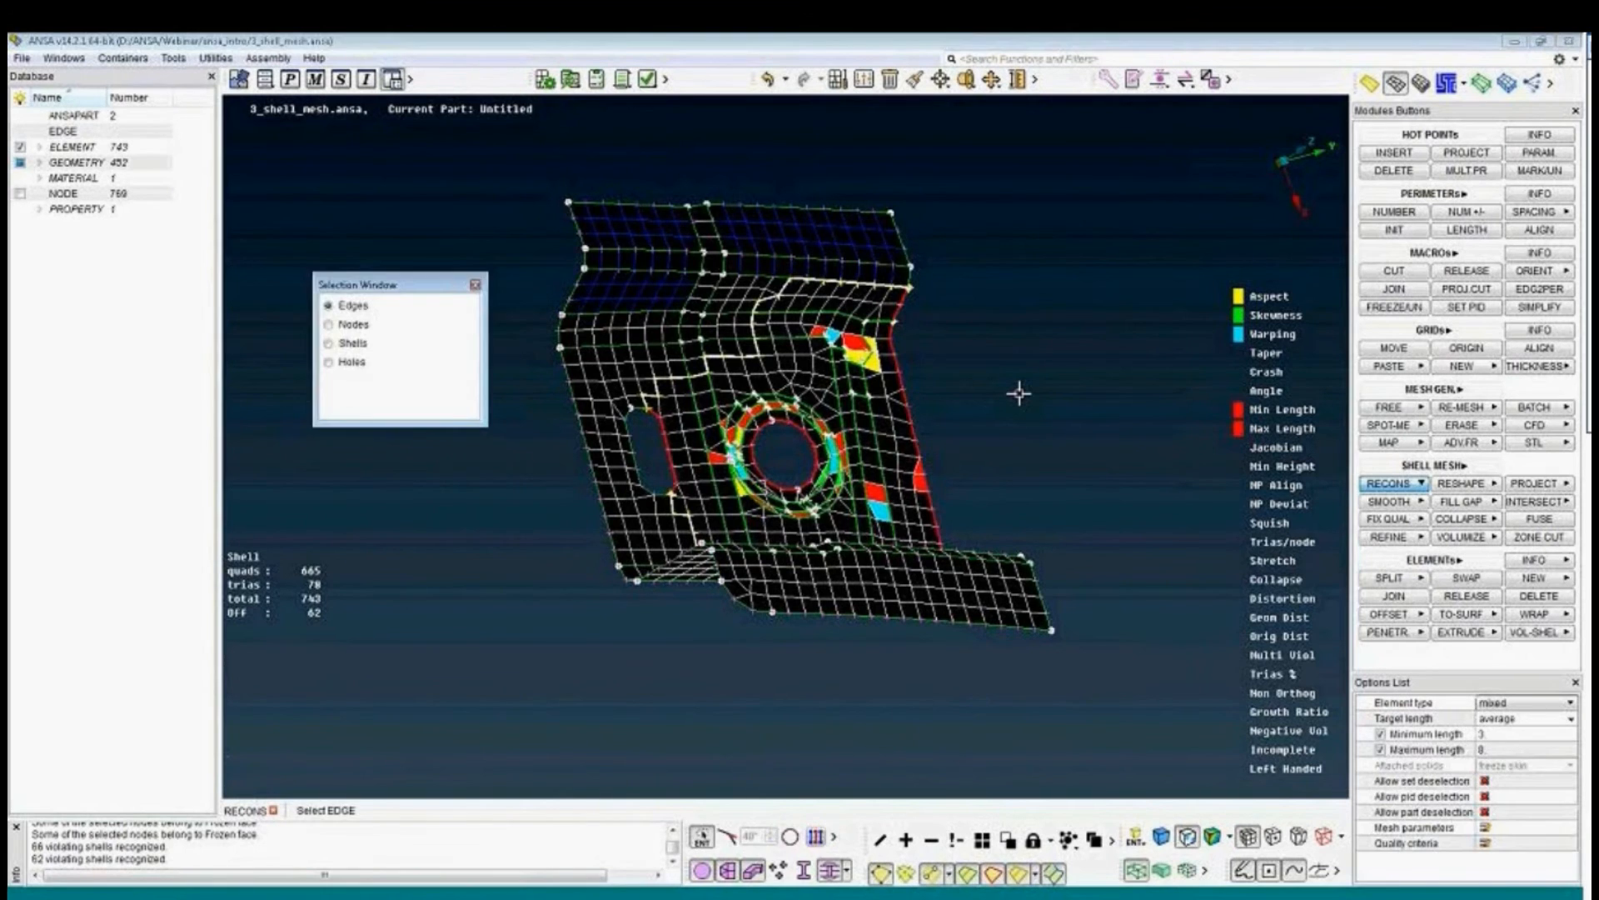
pyautogui.middleClick(1018, 393)
pyautogui.middleClick(1019, 393)
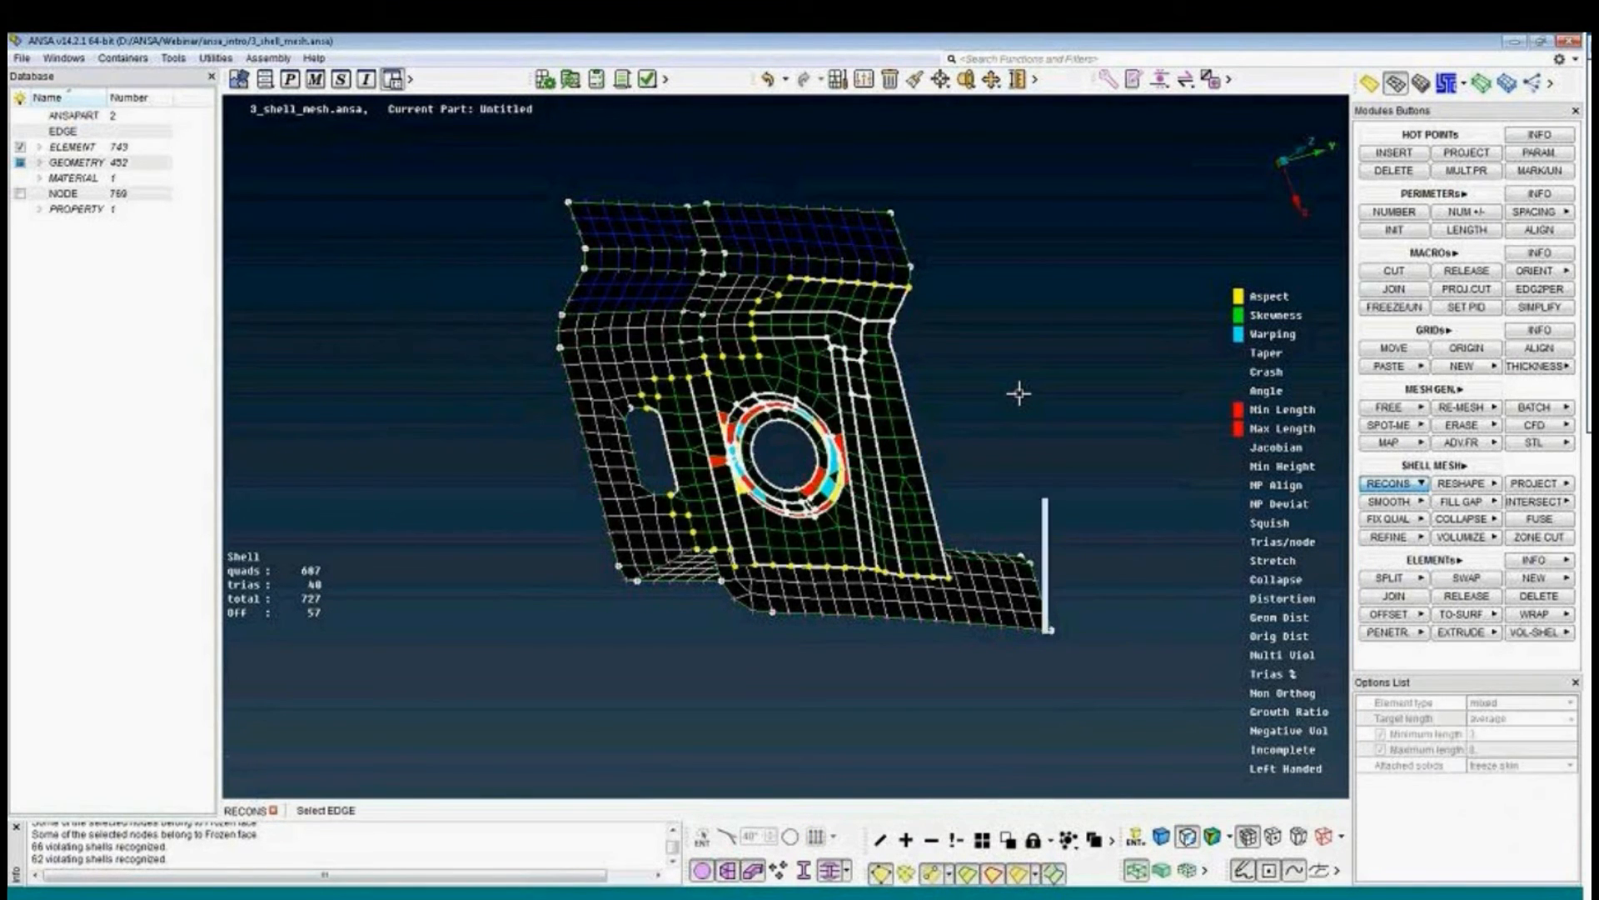
# Compare the old and new meshes in the reconstruction preview and accept the new mesh.
pyautogui.scroll(5, 866, 360)
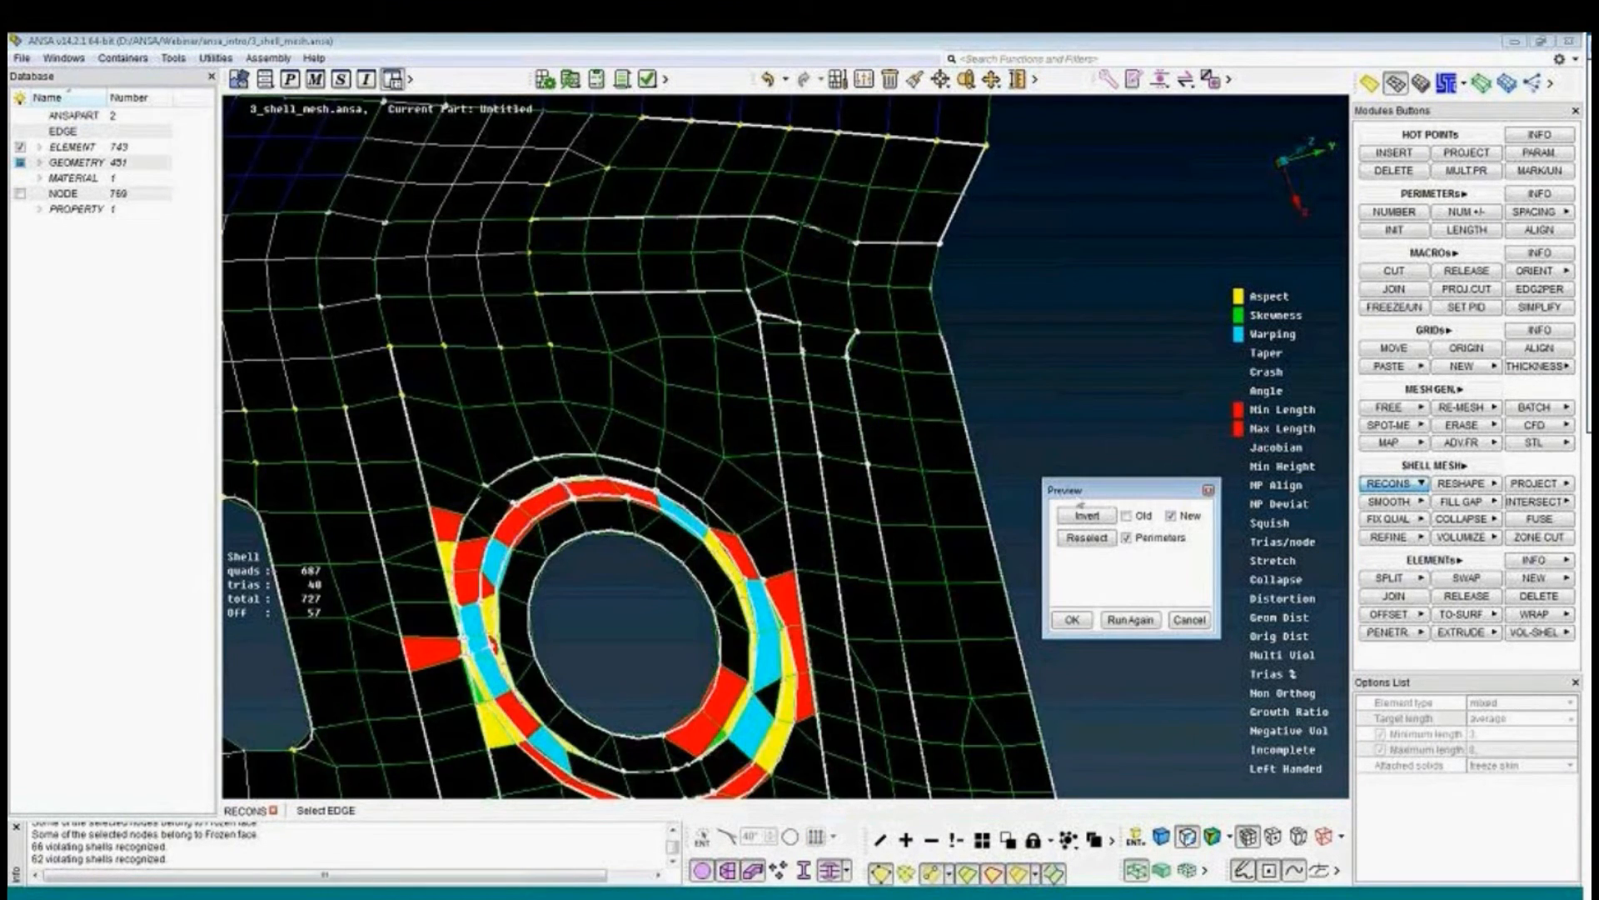
pyautogui.click(1088, 516)
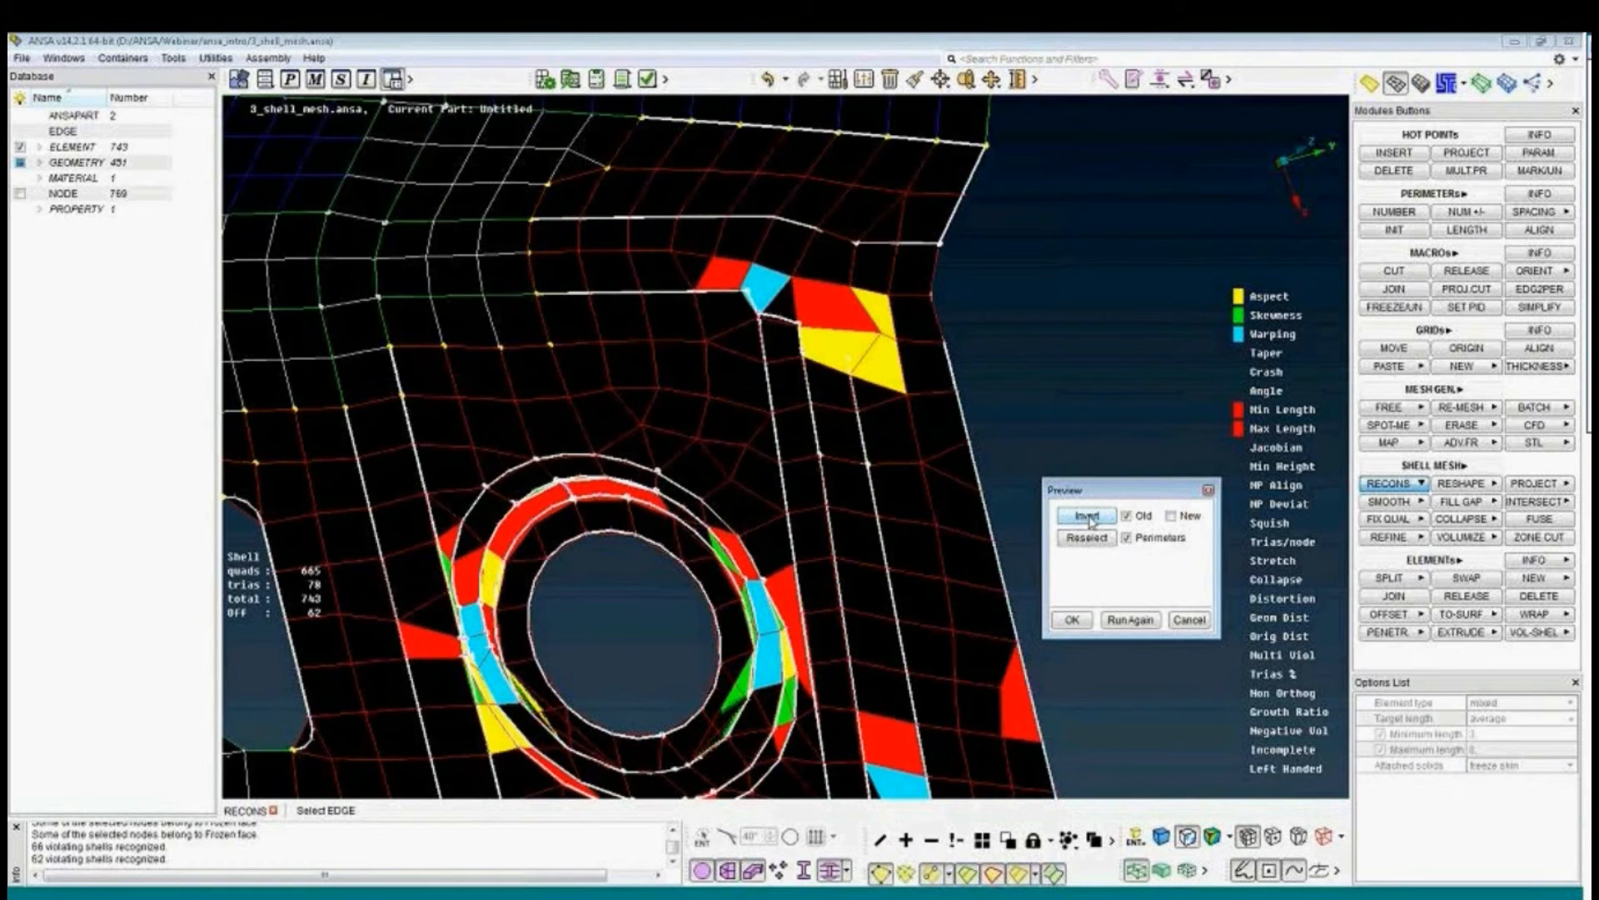
pyautogui.click(1088, 517)
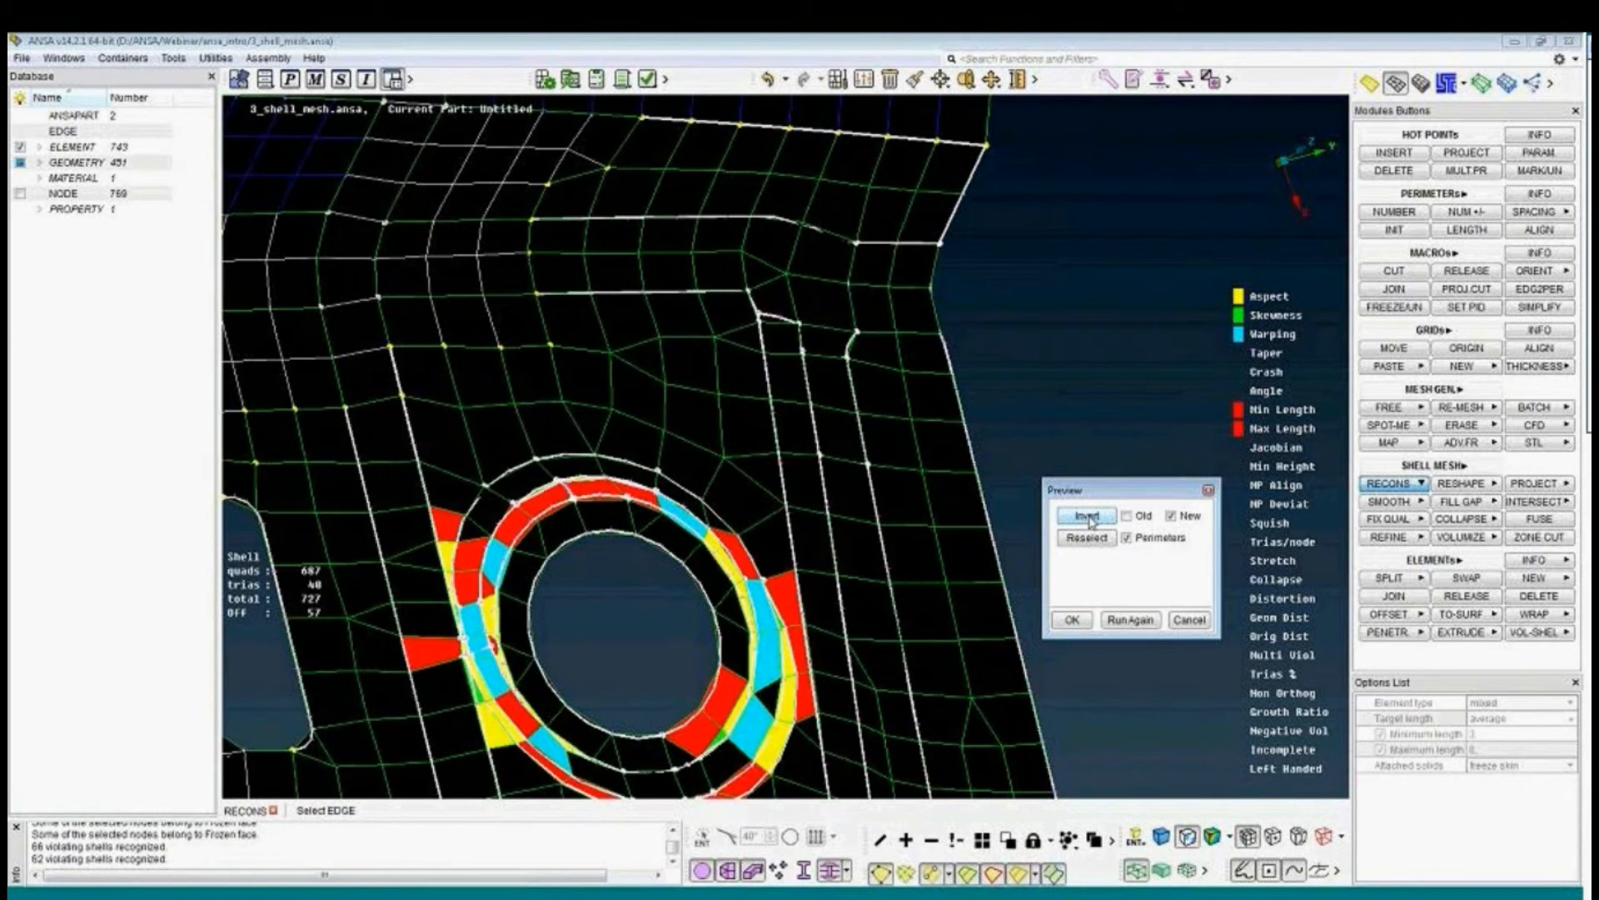
pyautogui.click(1088, 517)
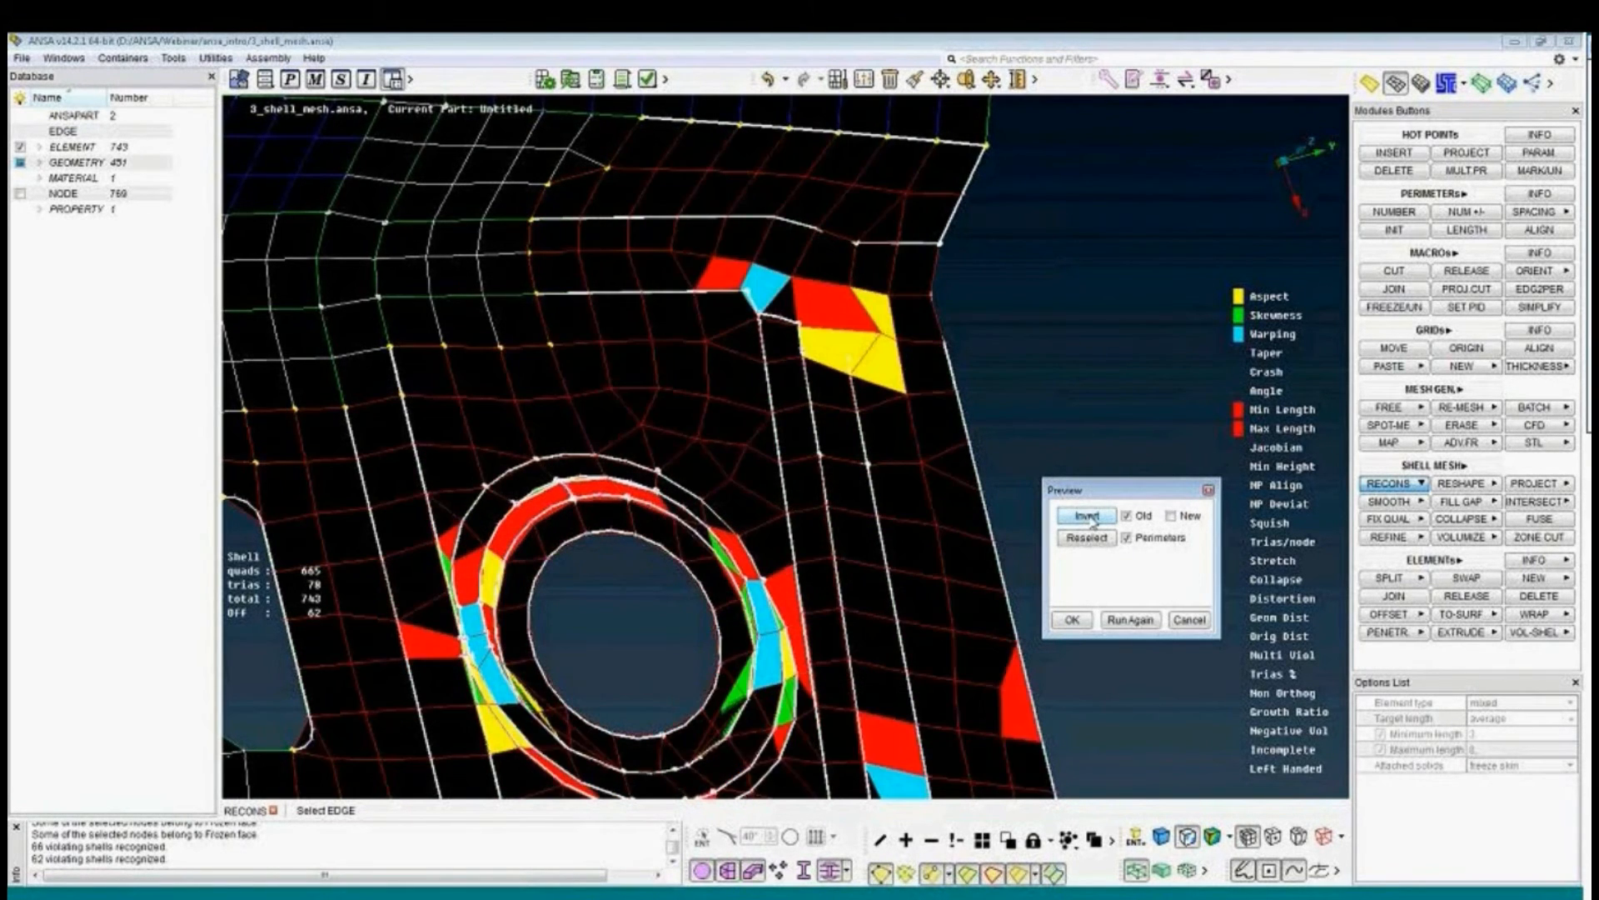
pyautogui.click(1087, 516)
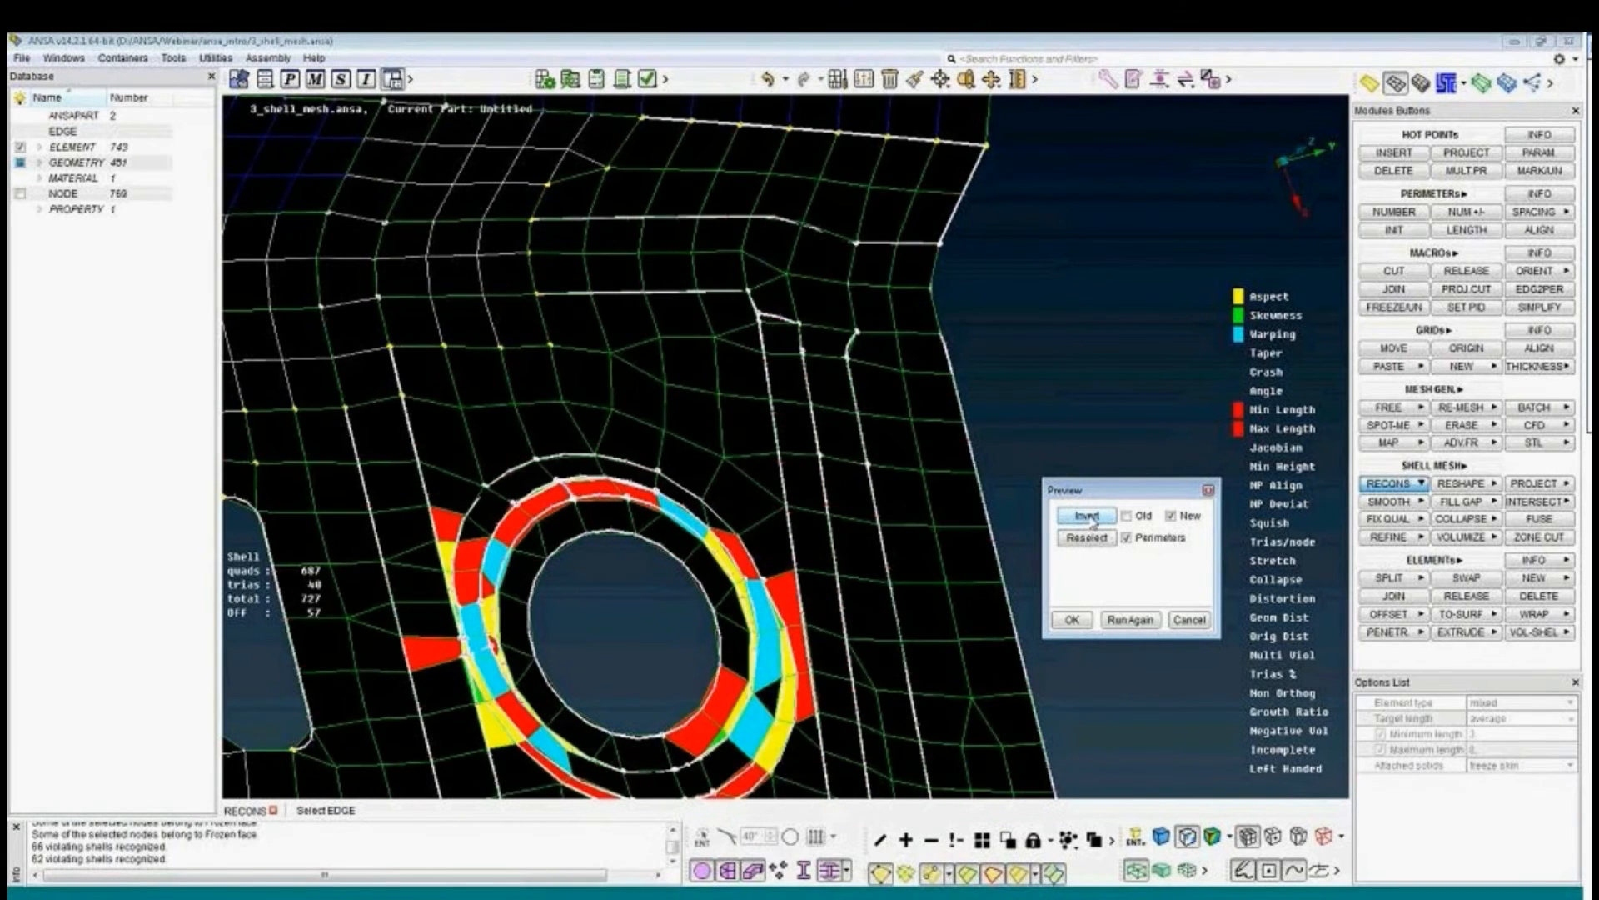
pyautogui.click(1072, 620)
# Reshape the mesh around the circular hole using Advanced selection of violating shells with expand level 3.
pyautogui.scroll(-10, 822, 553)
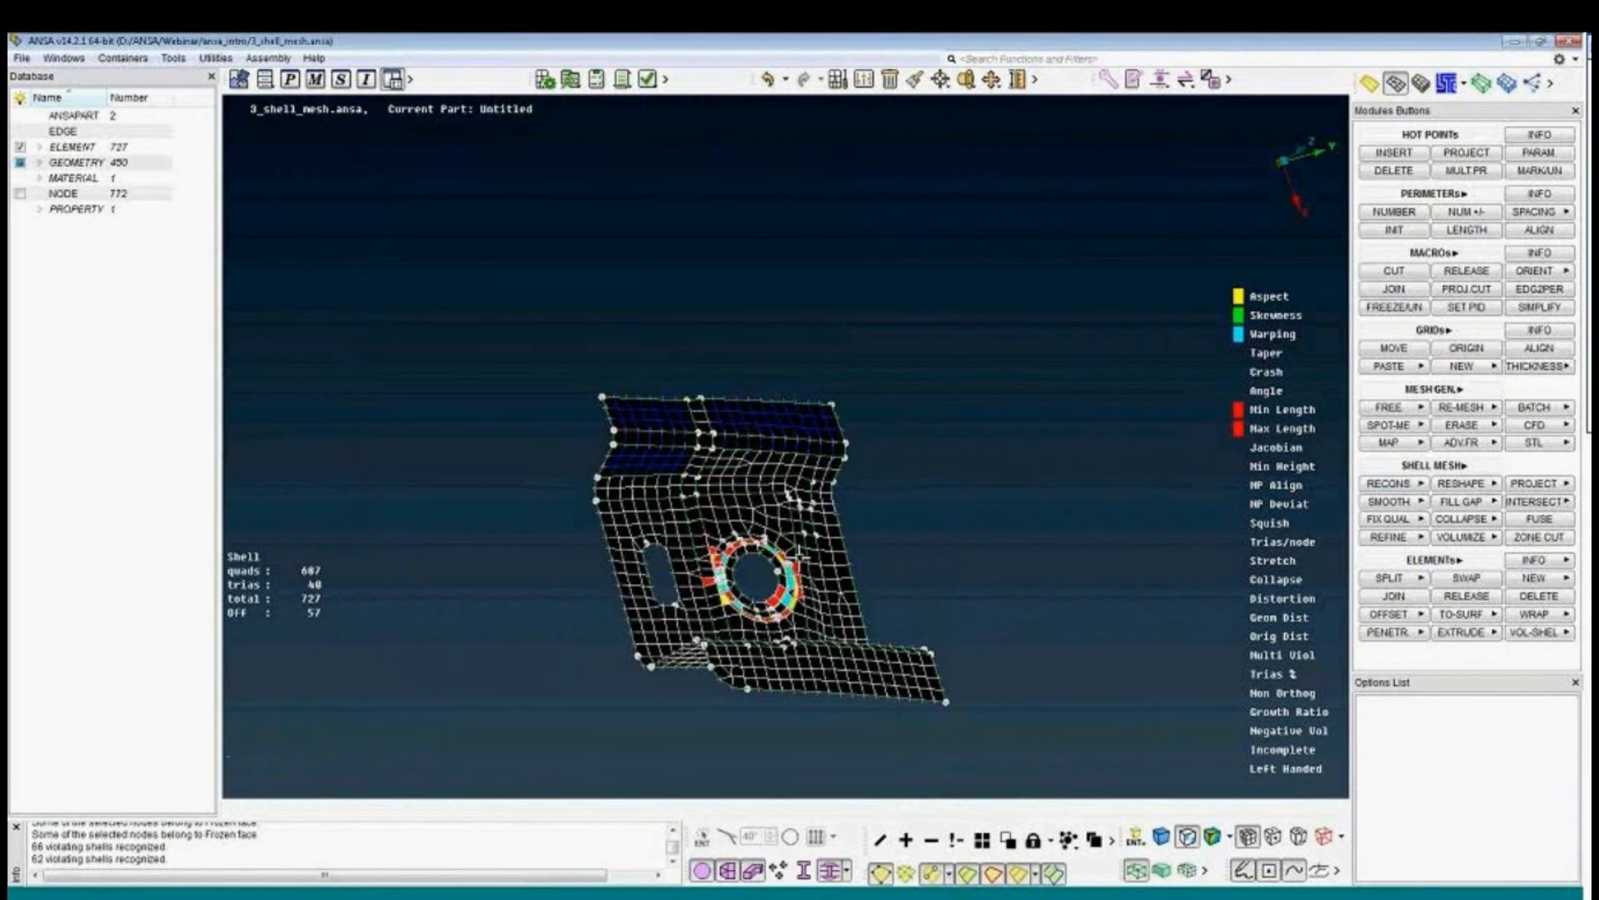
pyautogui.moveTo(800, 551)
pyautogui.keyDown('ctrl'); pyautogui.mouseDown()
pyautogui.moveTo(795, 598)
pyautogui.moveTo(805, 547)
pyautogui.mouseUp(); pyautogui.keyUp('ctrl')
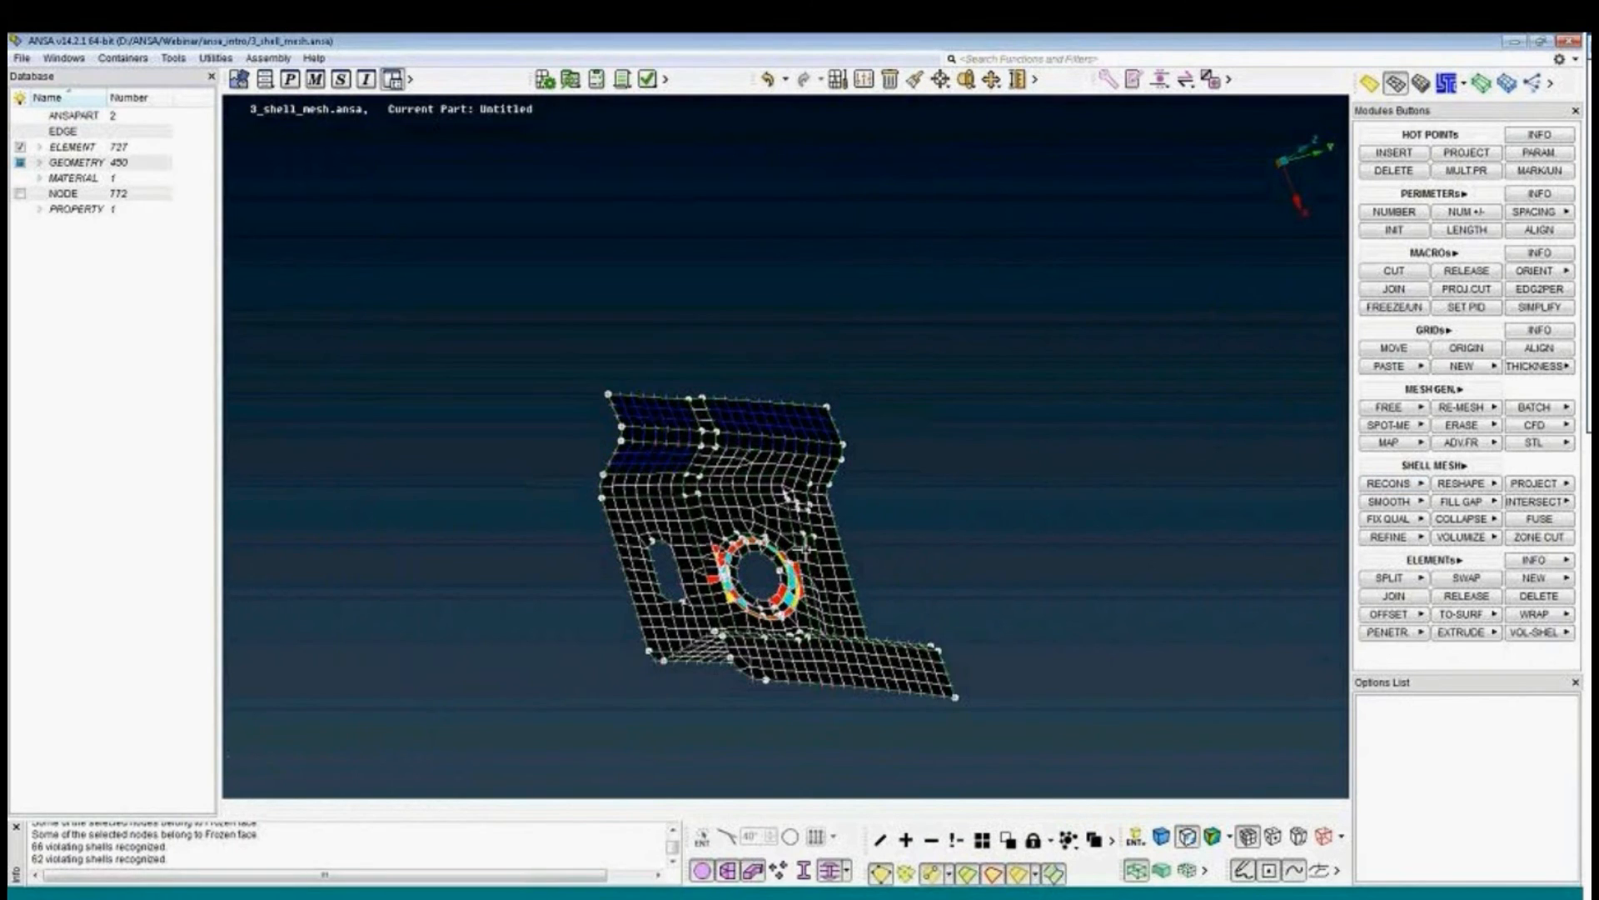
pyautogui.keyDown('ctrl'); pyautogui.moveTo(773, 581); pyautogui.dragTo(785, 502, button='middle'); pyautogui.keyUp('ctrl')
pyautogui.scroll(3, 785, 503)
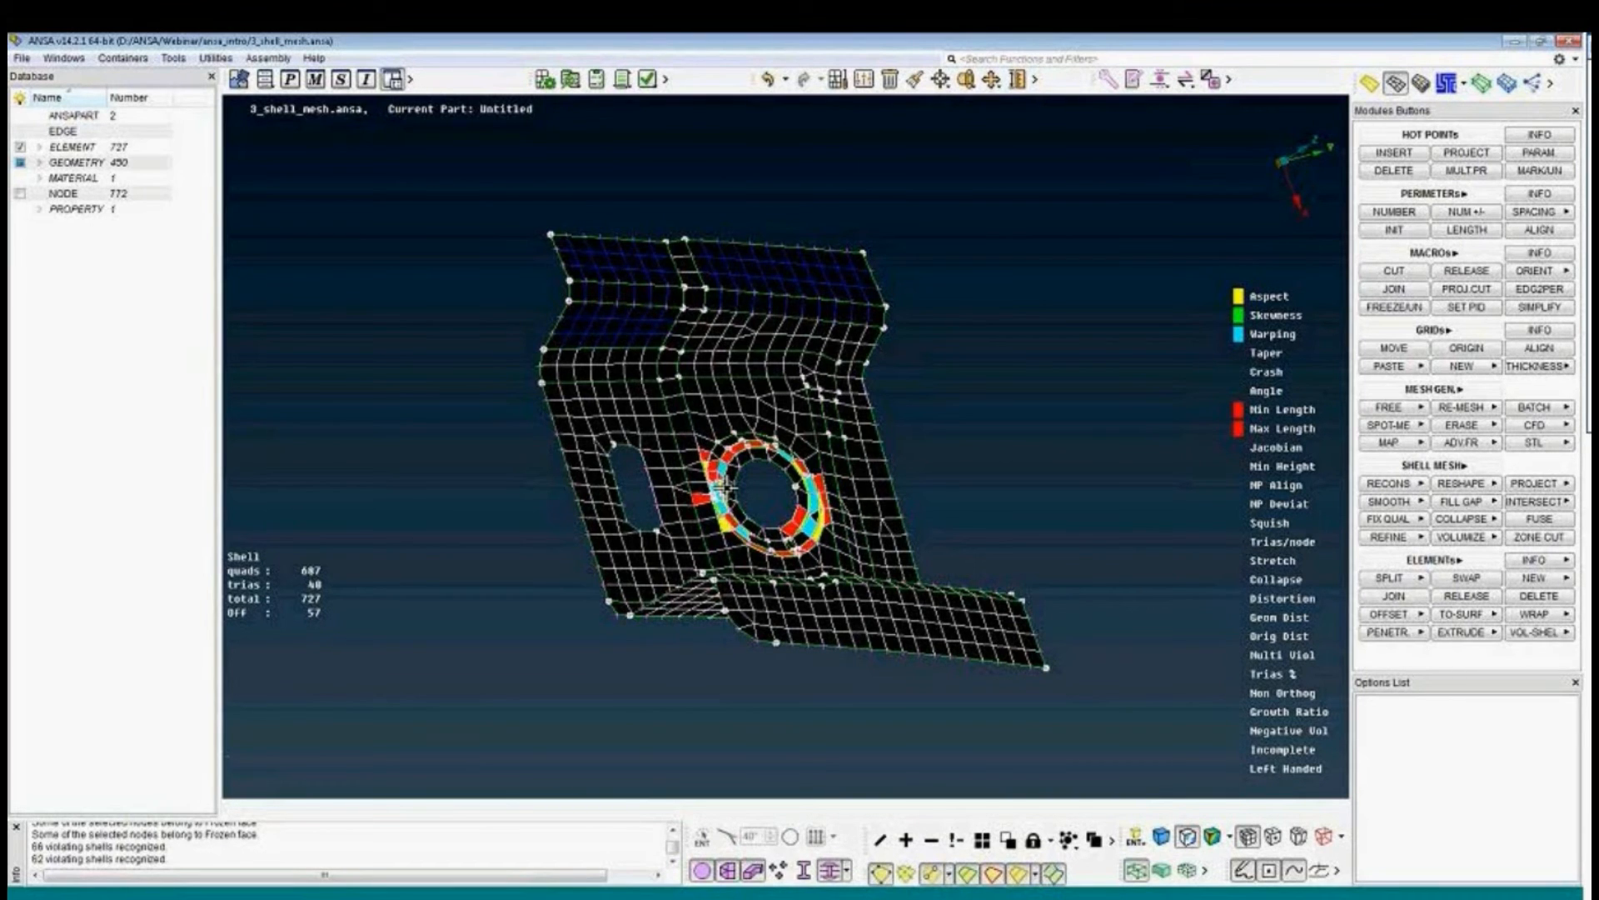
pyautogui.scroll(3, 722, 491)
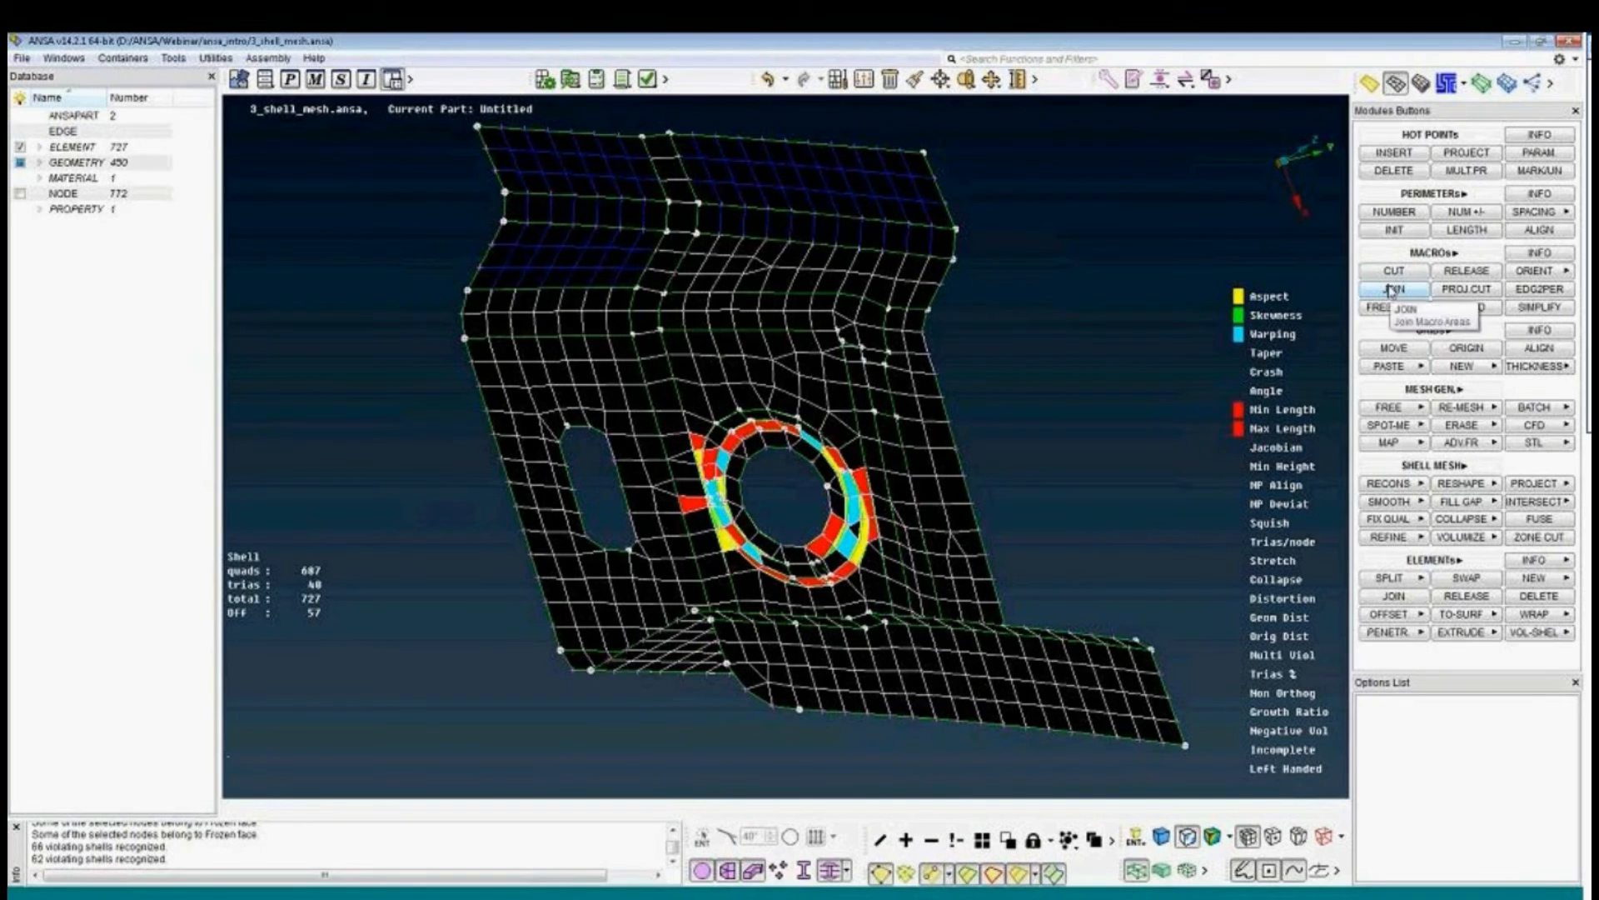
pyautogui.click(1459, 485)
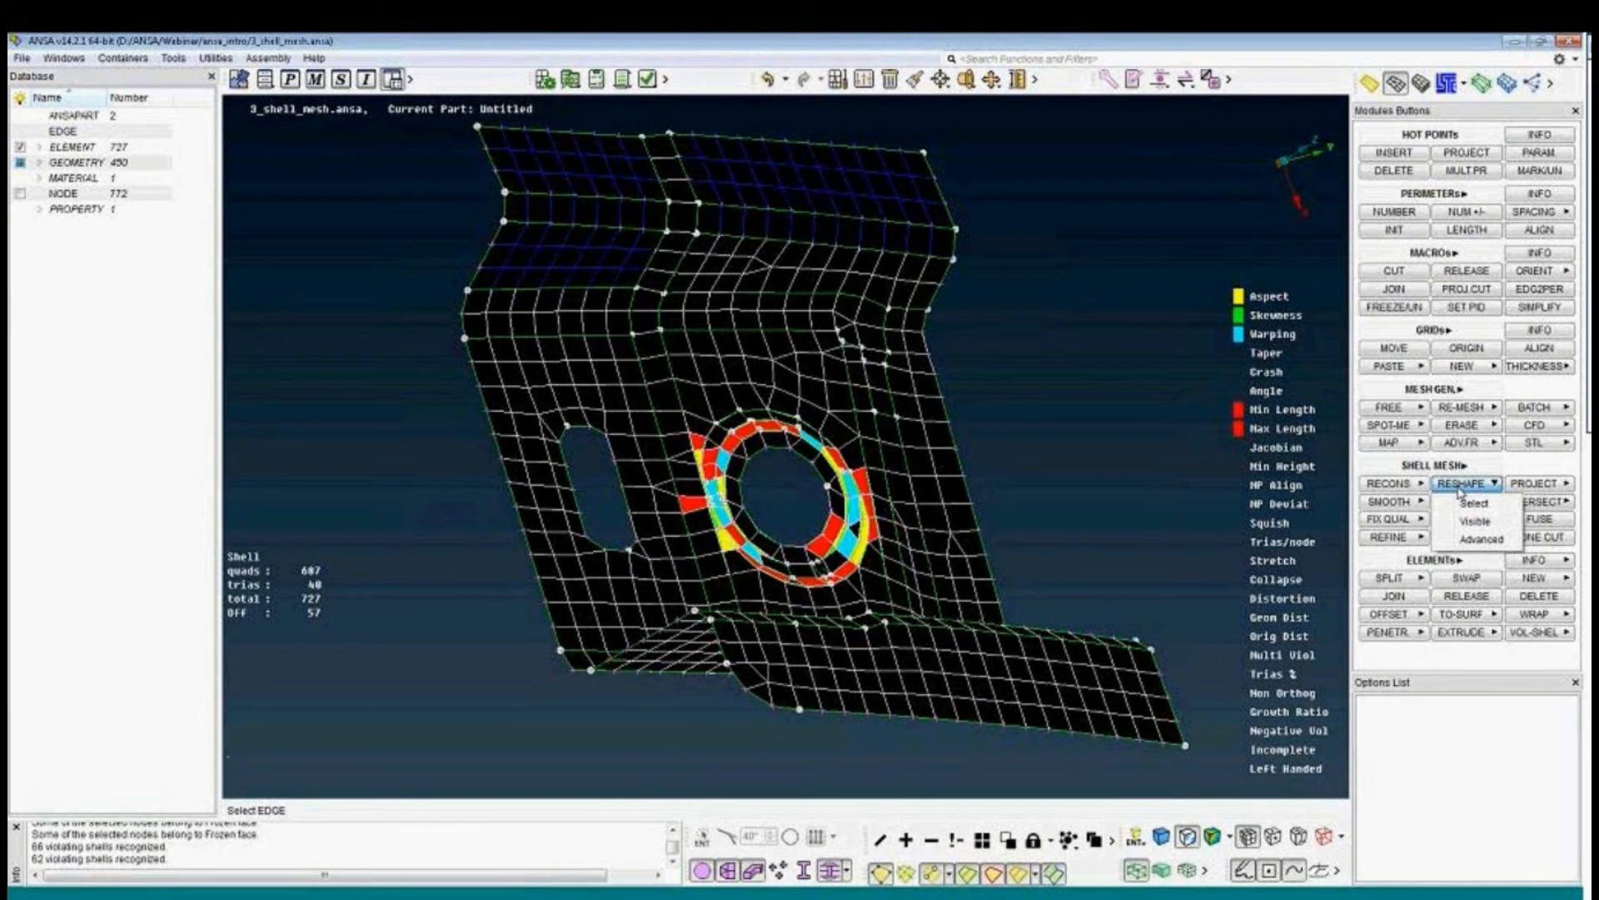
pyautogui.click(1481, 539)
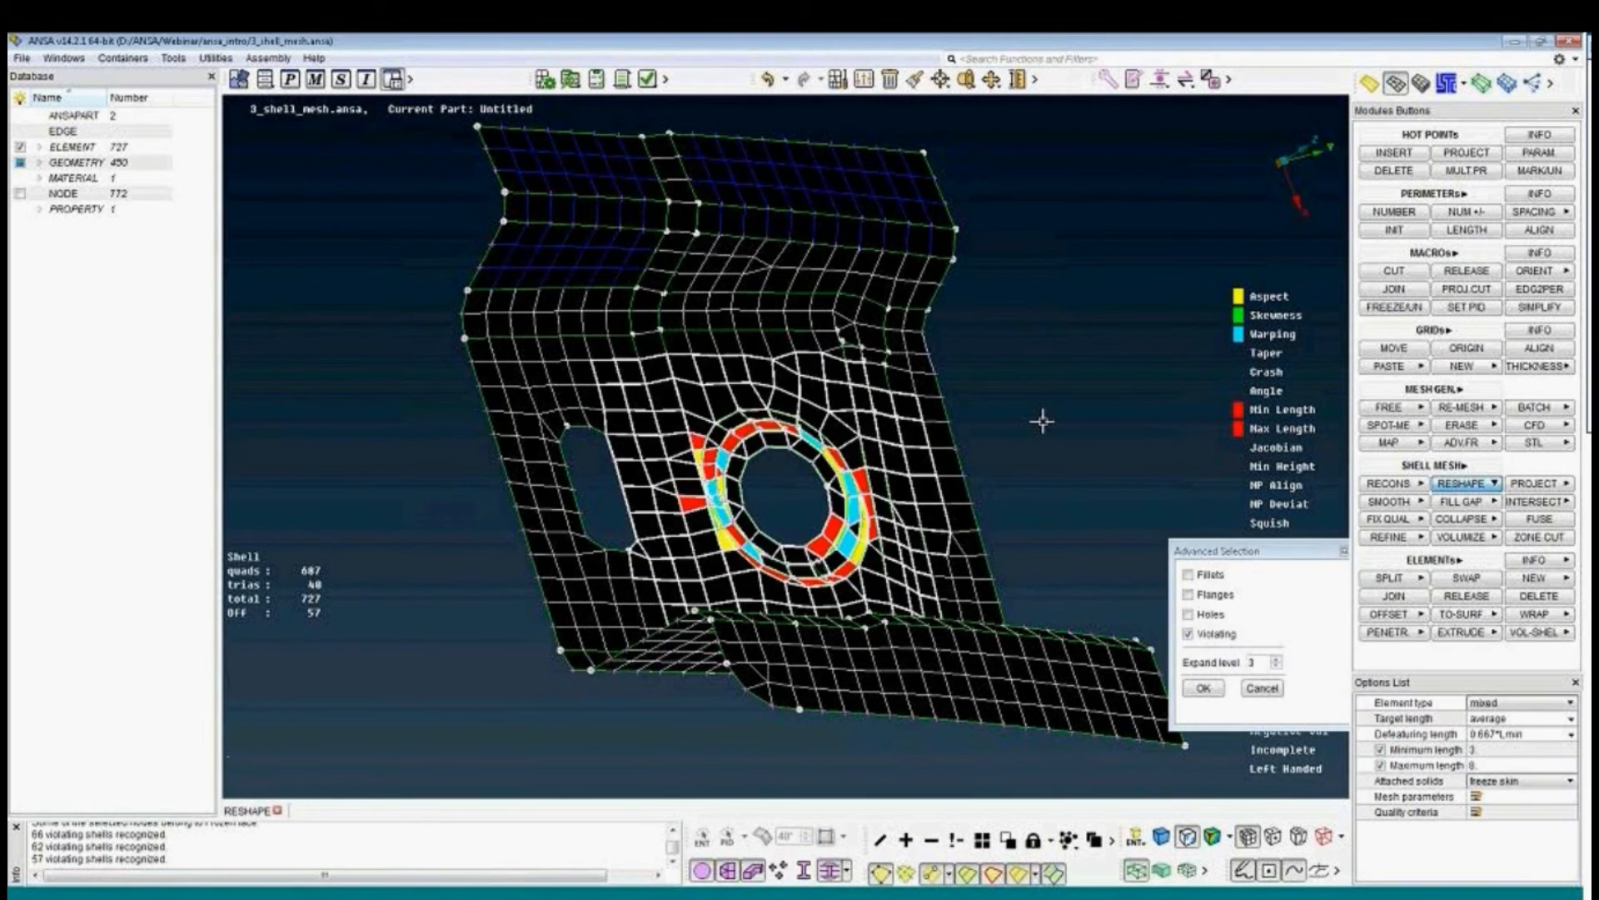
pyautogui.press('Return')
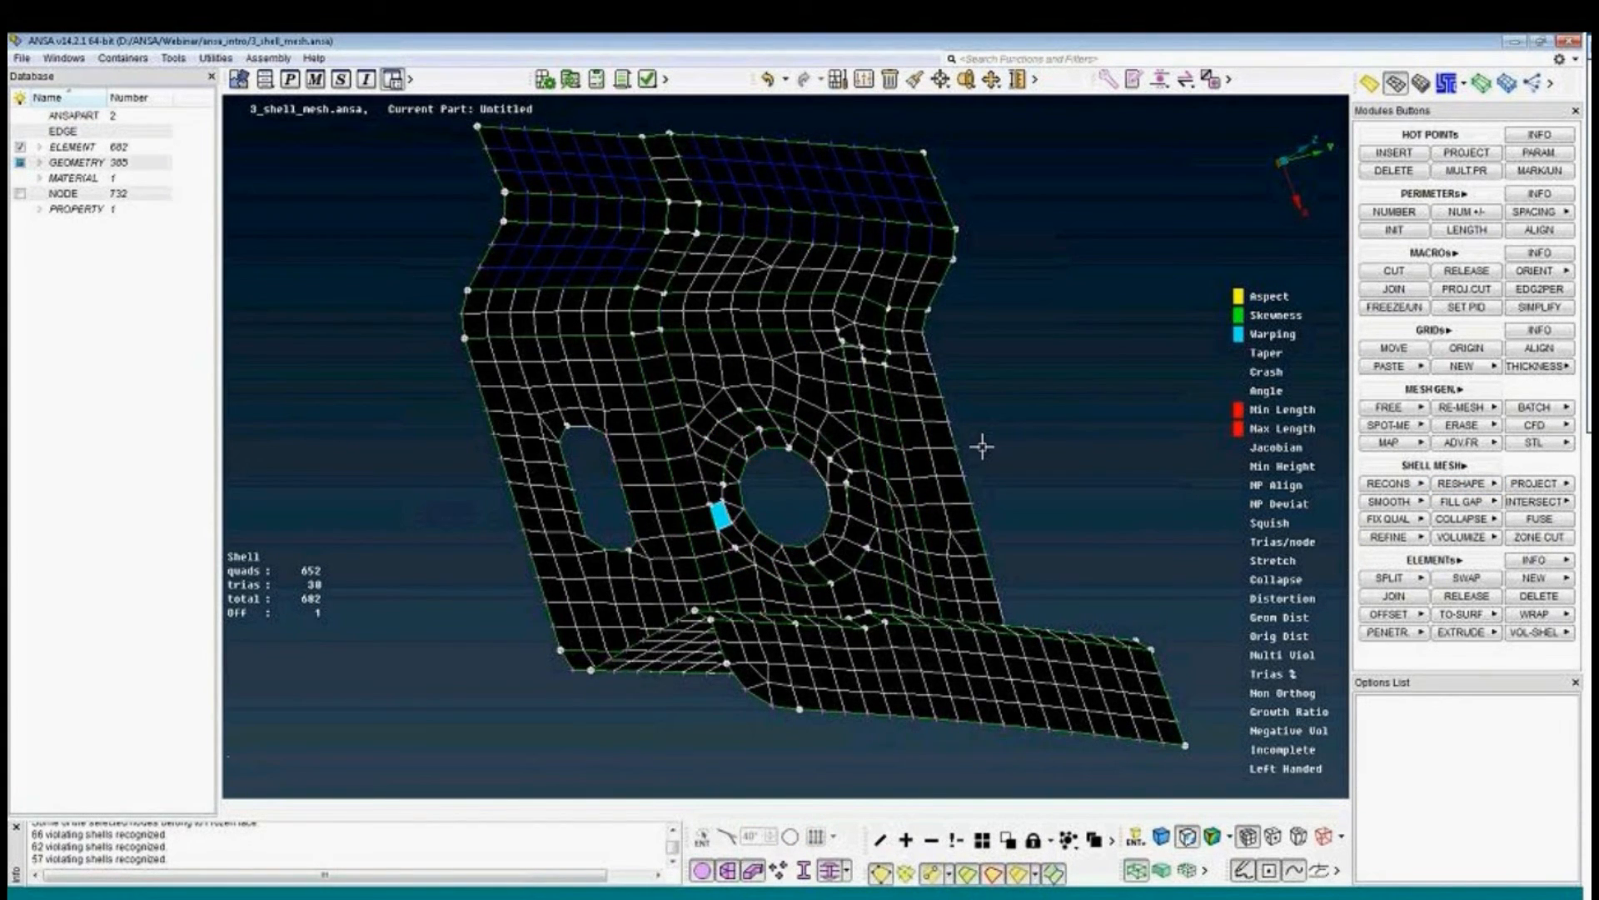
# Move the nodes of the warped shell beside the circular hole slightly along the surface with Move Grids.
pyautogui.keyDown('ctrl'); pyautogui.moveTo(982, 454); pyautogui.dragTo(930, 360); pyautogui.keyUp('ctrl')
pyautogui.scroll(-3, 974, 475)
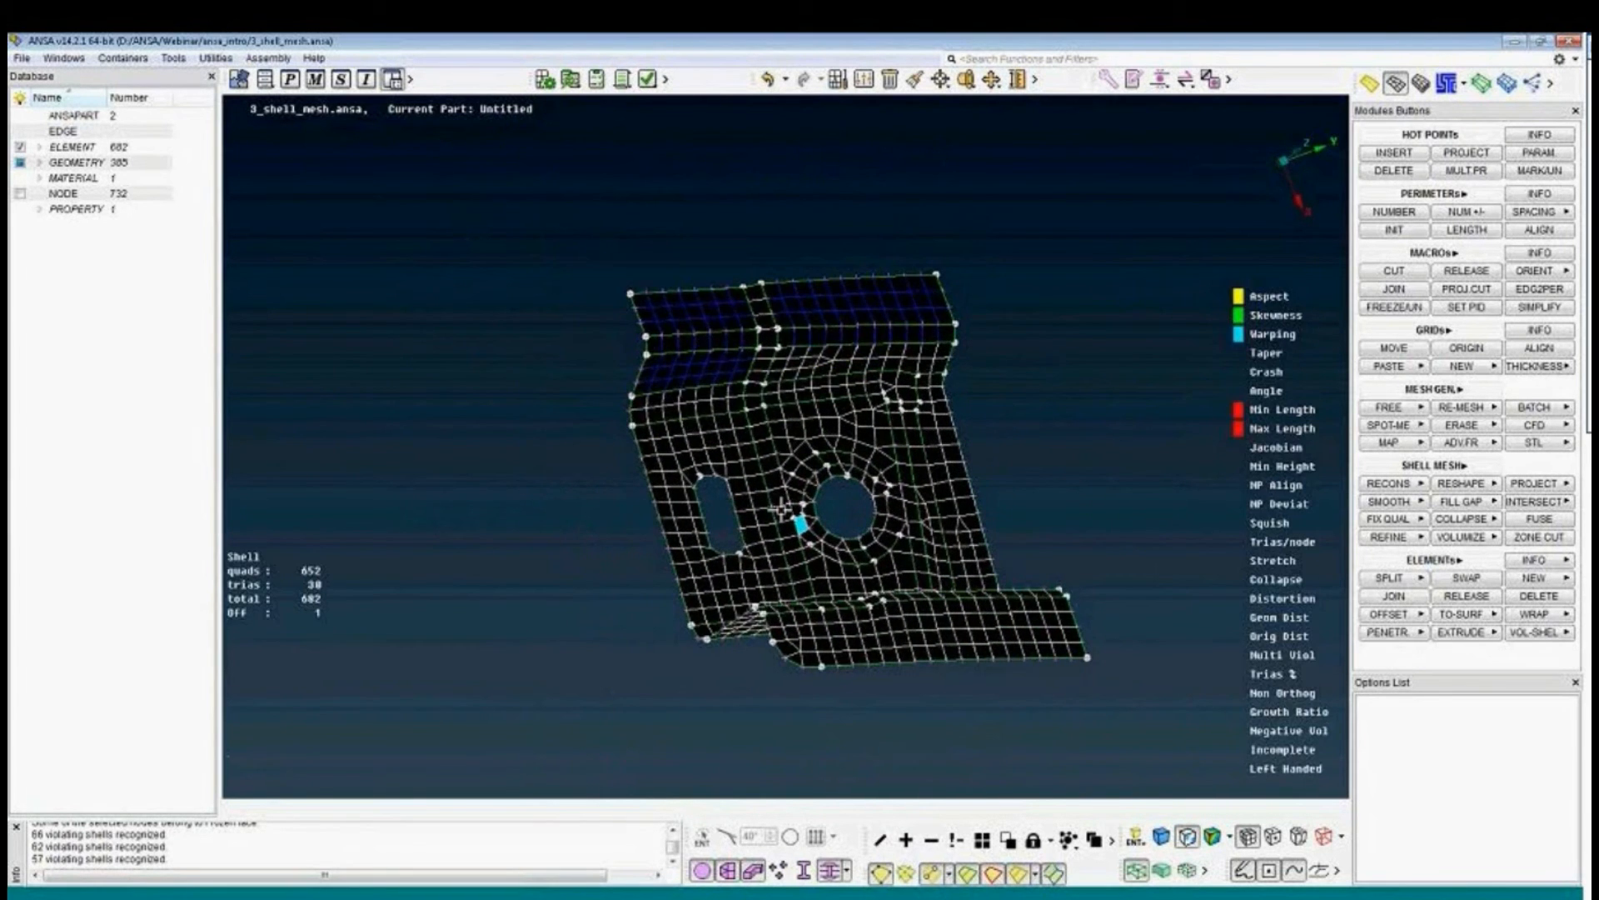
pyautogui.scroll(3, 801, 520)
pyautogui.scroll(5, 802, 521)
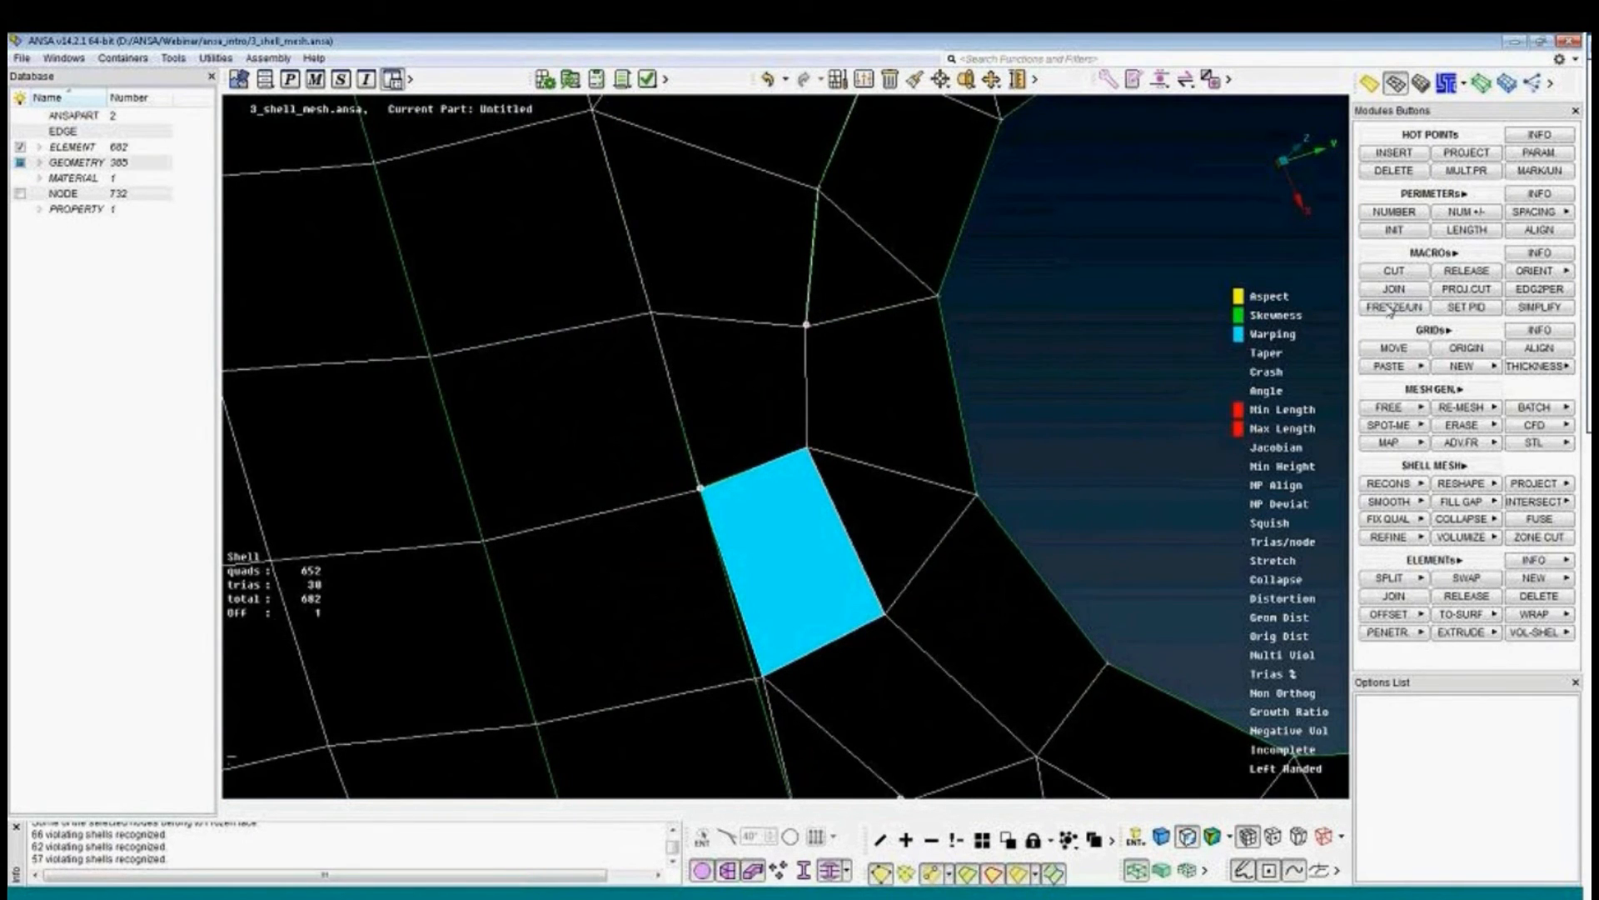
pyautogui.click(1393, 350)
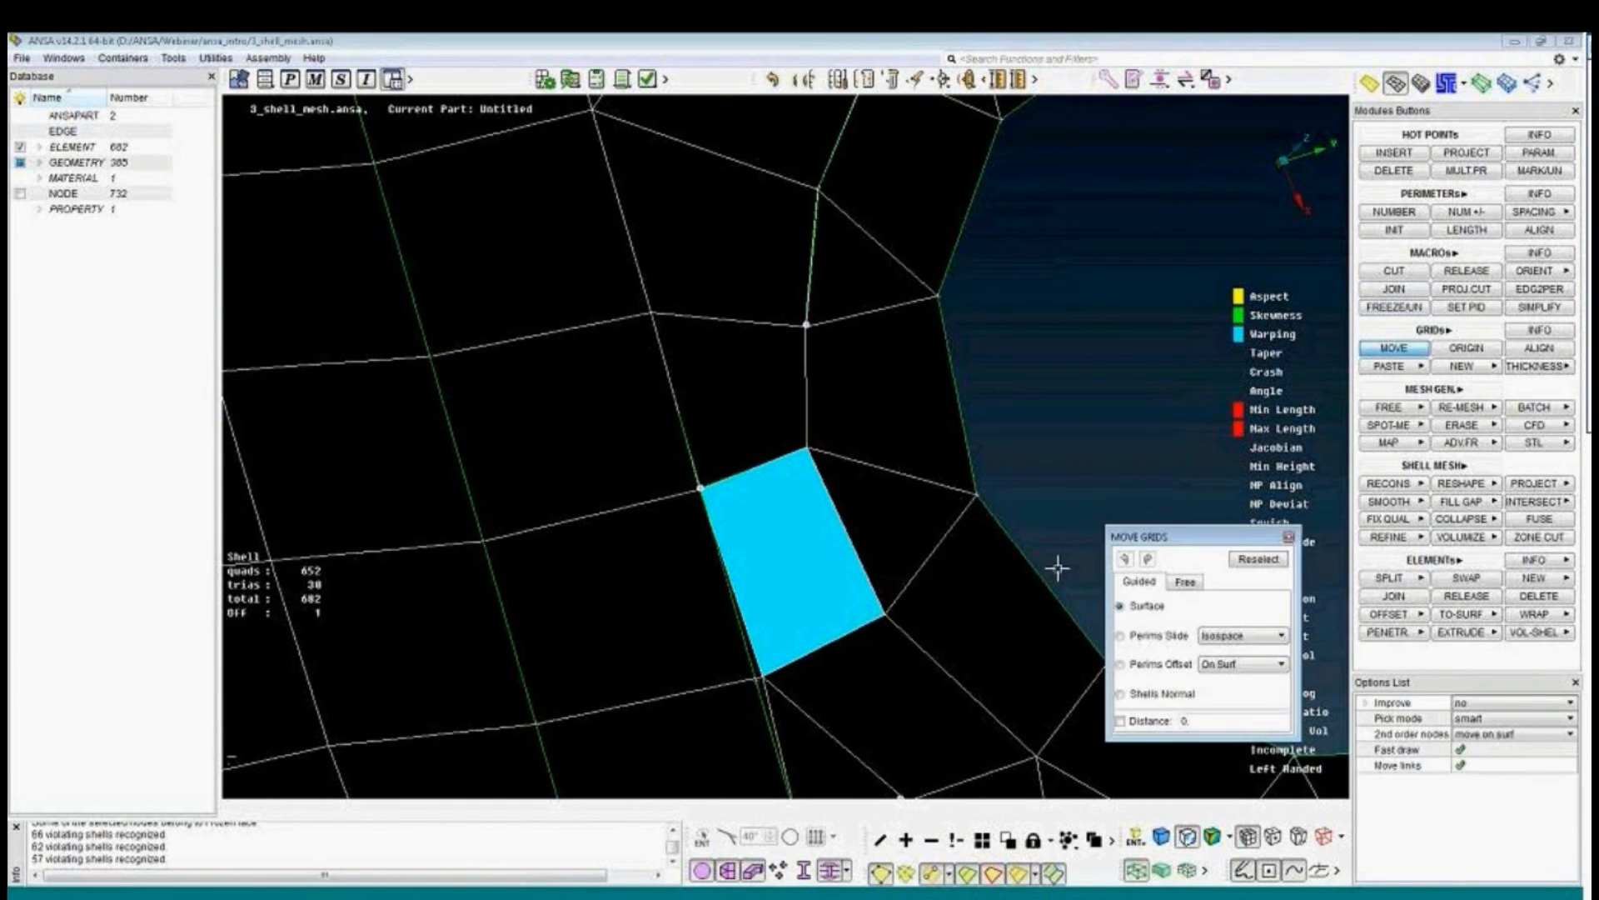
pyautogui.moveTo(887, 614)
pyautogui.mouseDown()
pyautogui.moveTo(871, 597)
pyautogui.moveTo(871, 613)
pyautogui.moveTo(899, 596)
pyautogui.moveTo(872, 632)
pyautogui.moveTo(871, 616)
pyautogui.mouseUp()
pyautogui.moveTo(812, 446)
pyautogui.mouseDown()
pyautogui.moveTo(806, 423)
pyautogui.moveTo(815, 471)
pyautogui.moveTo(812, 453)
pyautogui.mouseUp()
pyautogui.keyDown('ctrl'); pyautogui.moveTo(856, 603); pyautogui.dragTo(842, 445, button='middle'); pyautogui.keyUp('ctrl')
pyautogui.moveTo(857, 457); pyautogui.dragTo(867, 447)
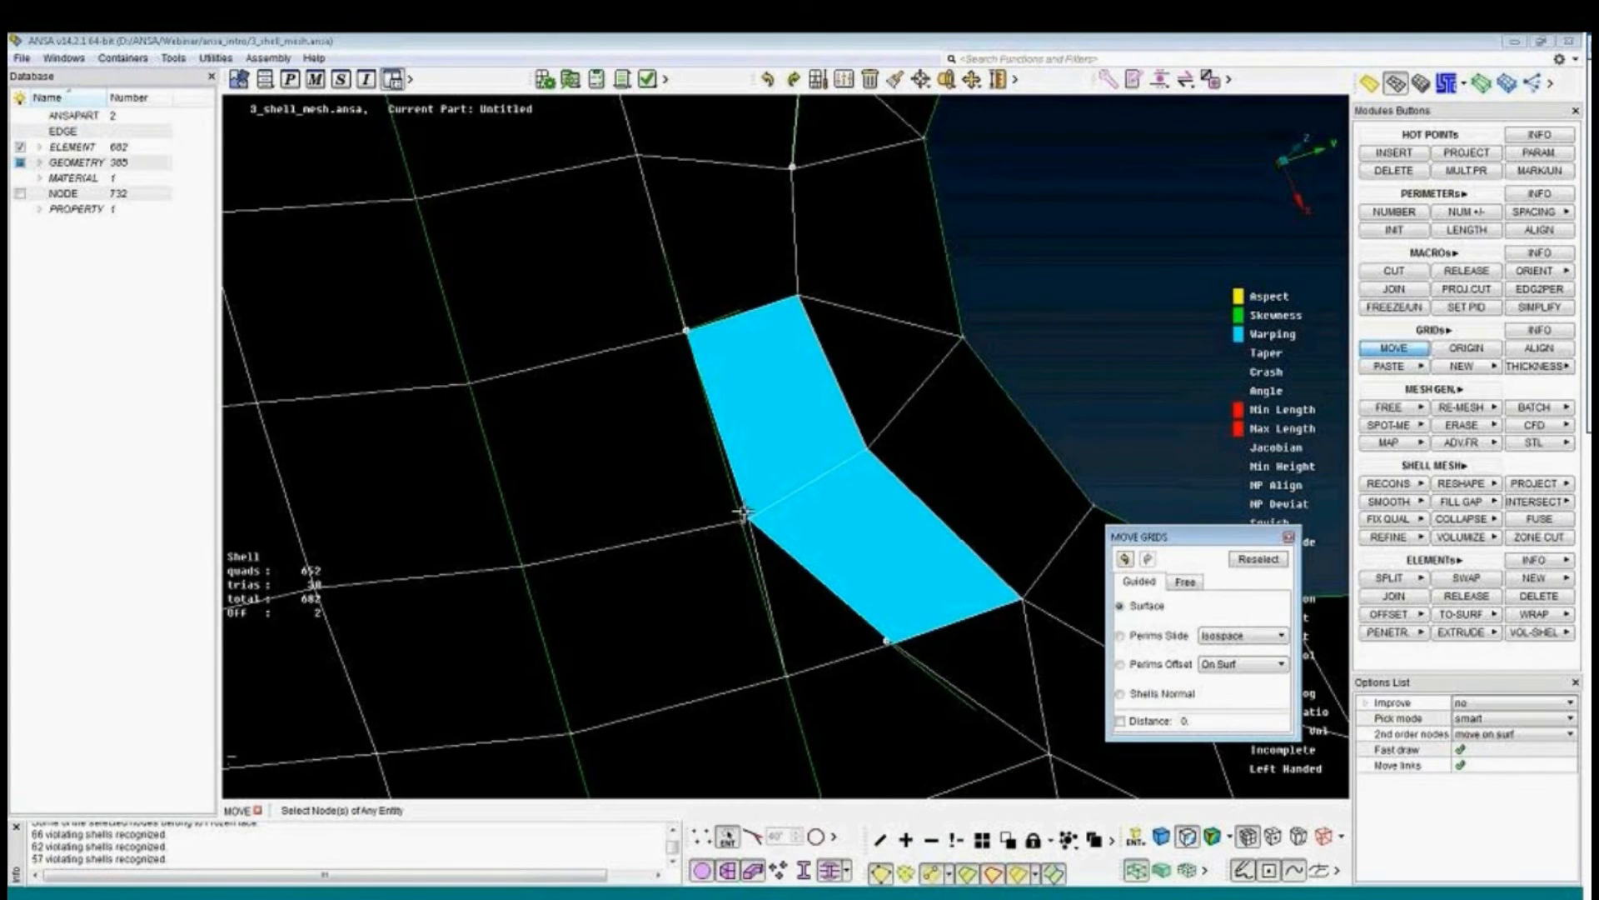
pyautogui.moveTo(750, 518)
pyautogui.mouseDown()
pyautogui.moveTo(710, 528)
pyautogui.moveTo(723, 523)
pyautogui.mouseUp()
pyautogui.scroll(-5, 871, 491)
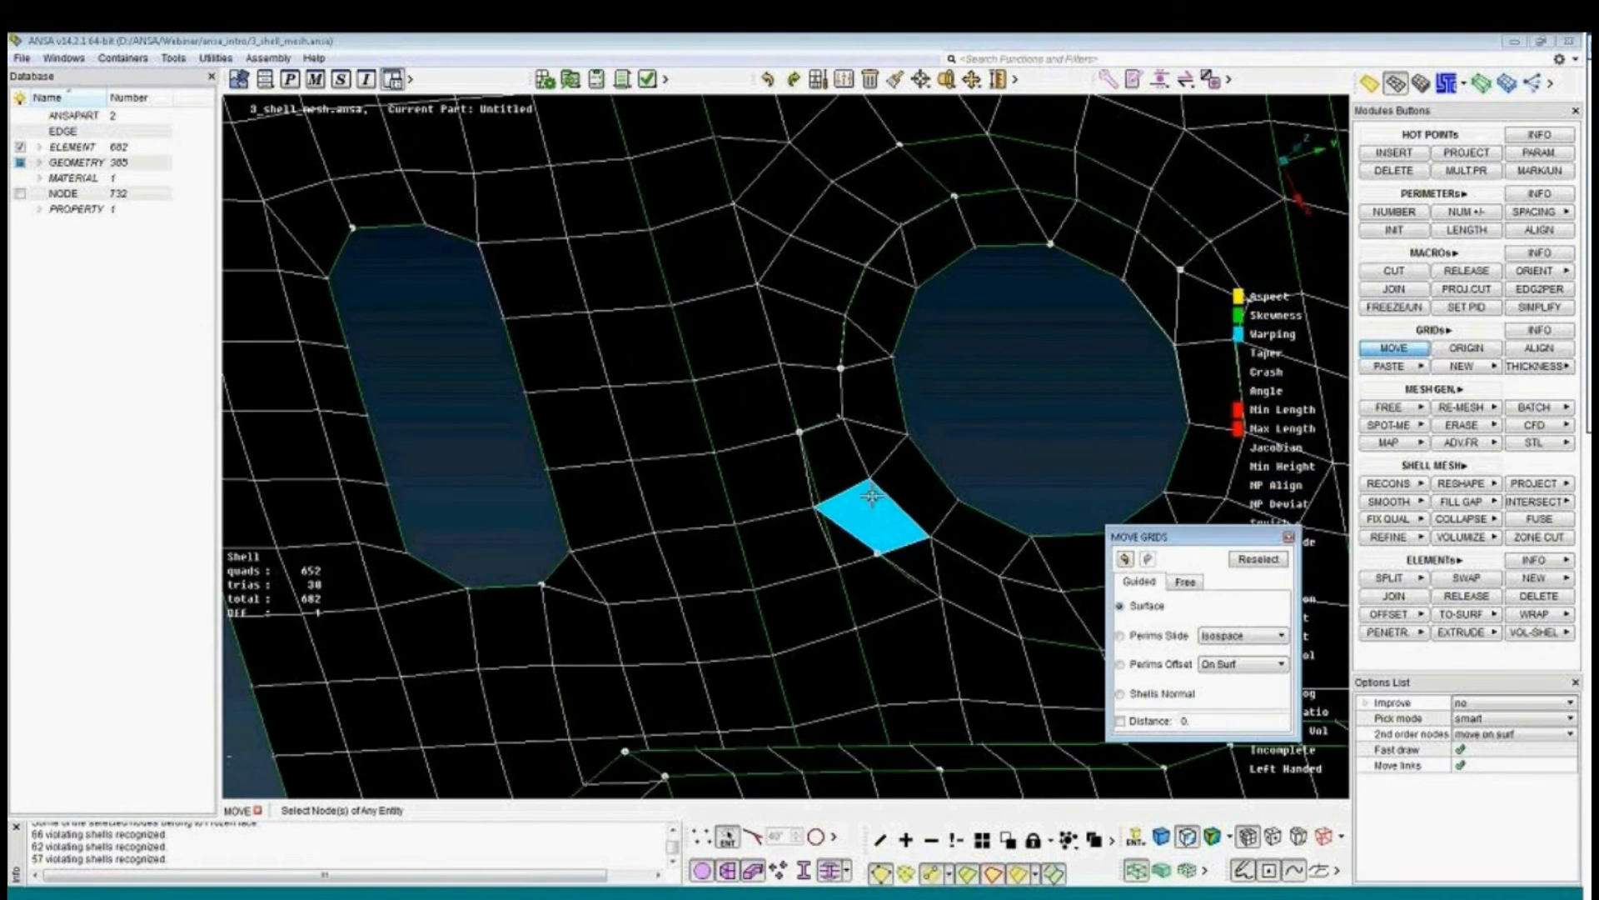
pyautogui.middleClick(871, 490)
# Open the graph parameters of the quality criteria and confirm aspect ratio as the quality graph criterion.
pyautogui.scroll(-4, 872, 490)
pyautogui.keyDown('ctrl'); pyautogui.moveTo(917, 472); pyautogui.dragTo(821, 483, button='middle'); pyautogui.keyUp('ctrl')
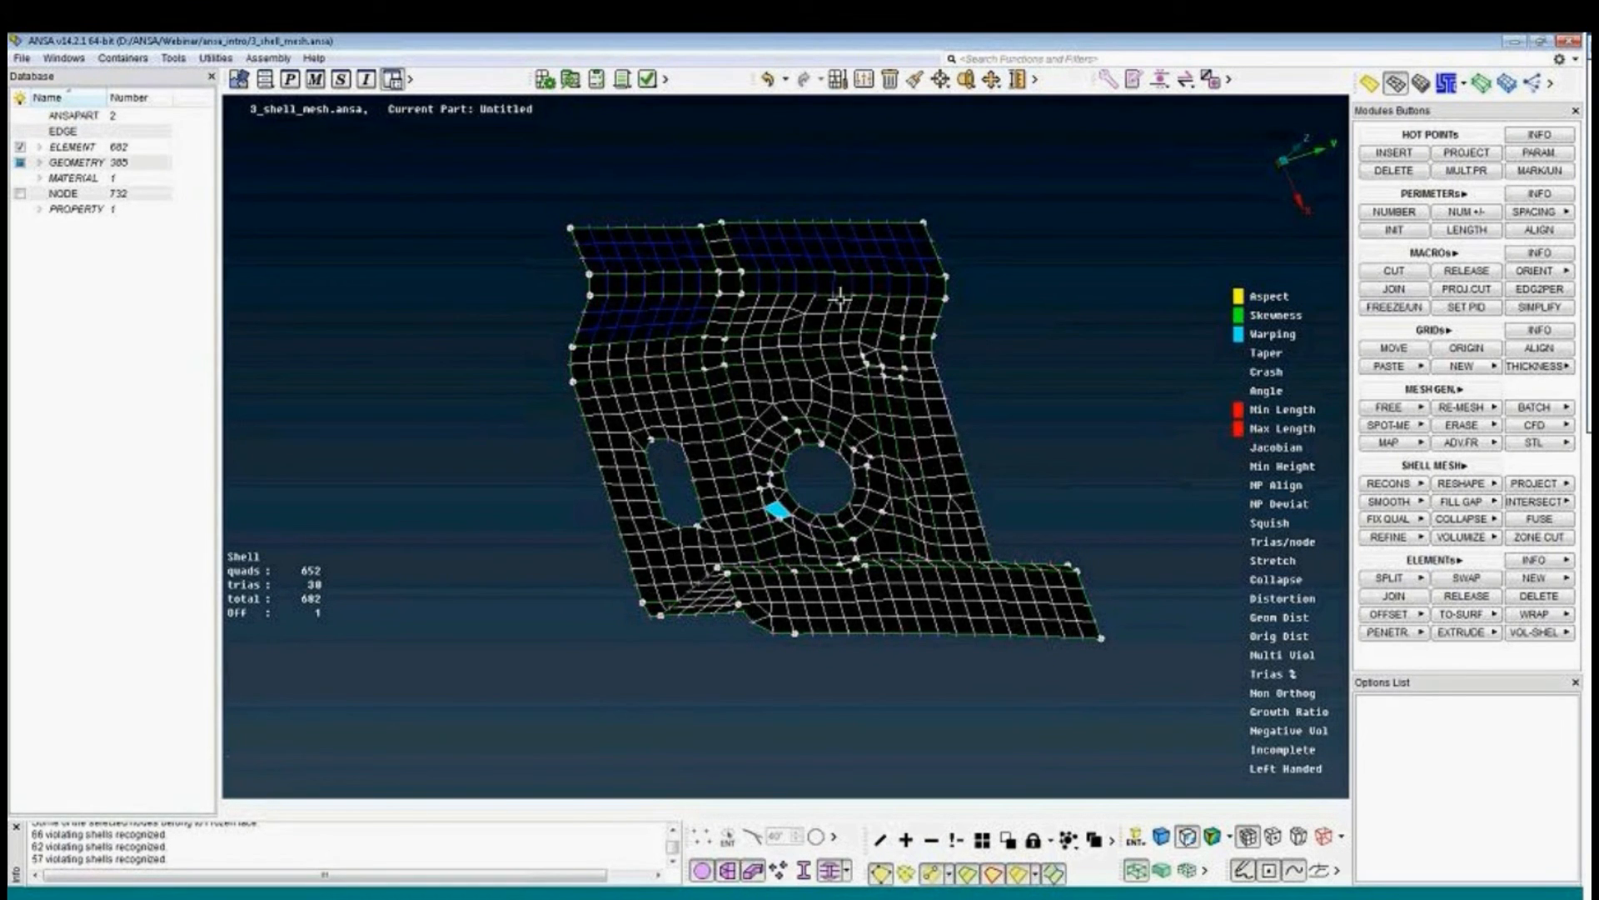
pyautogui.press('F9')
pyautogui.moveTo(867, 488)
pyautogui.keyDown('ctrl'); pyautogui.mouseDown()
pyautogui.moveTo(900, 441)
pyautogui.moveTo(857, 473)
pyautogui.moveTo(876, 487)
pyautogui.mouseUp(); pyautogui.keyUp('ctrl')
pyautogui.press('F9')
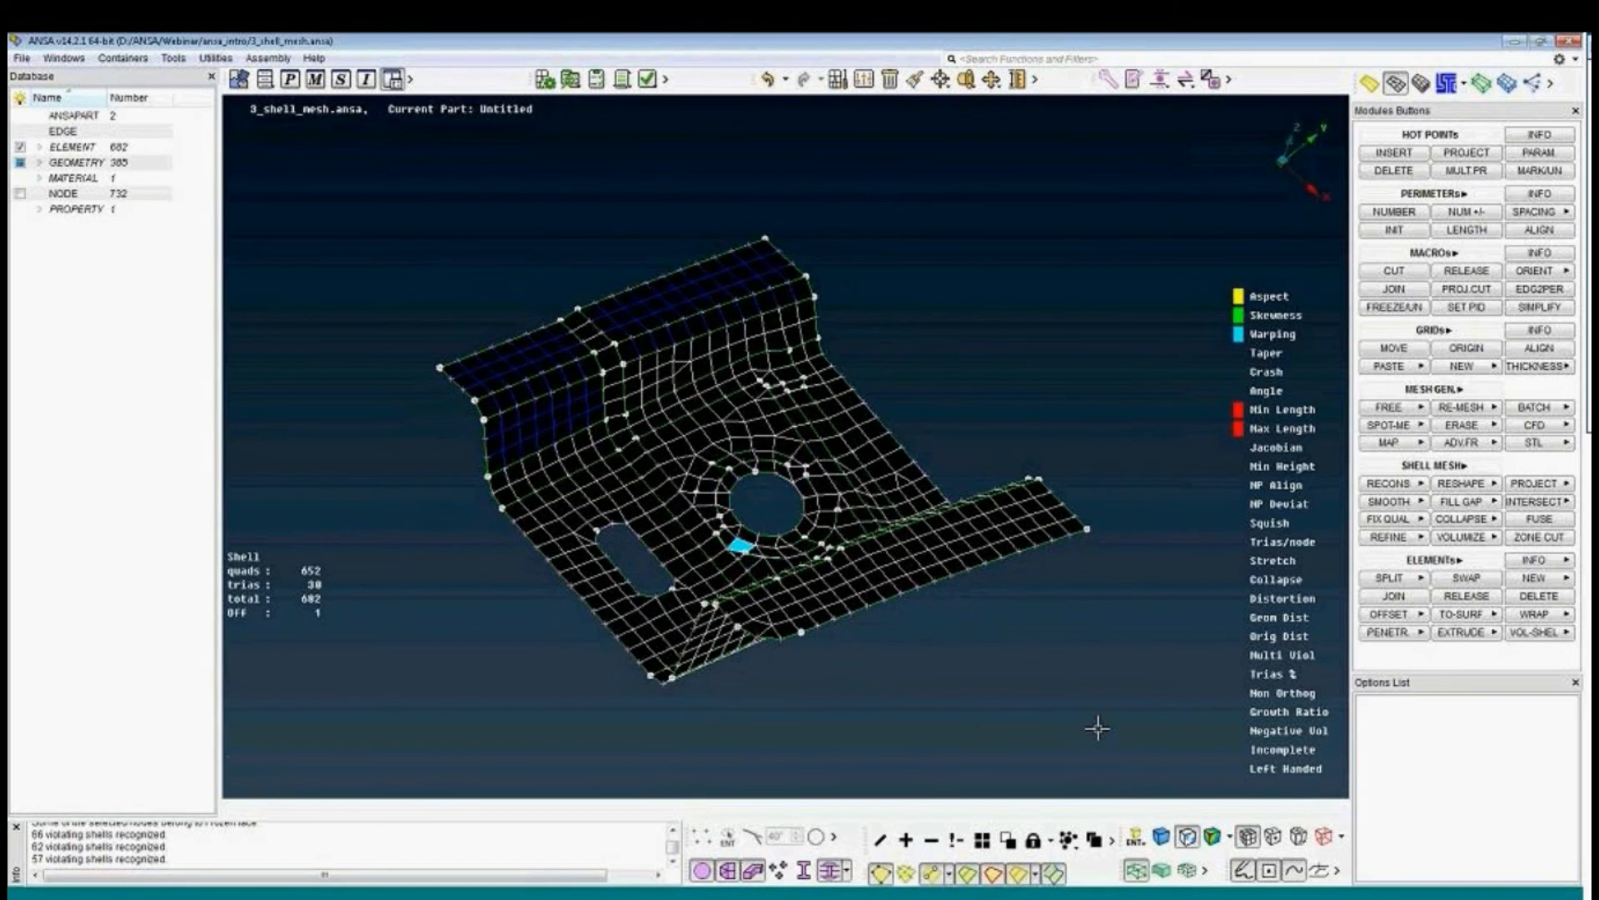
pyautogui.click(865, 80)
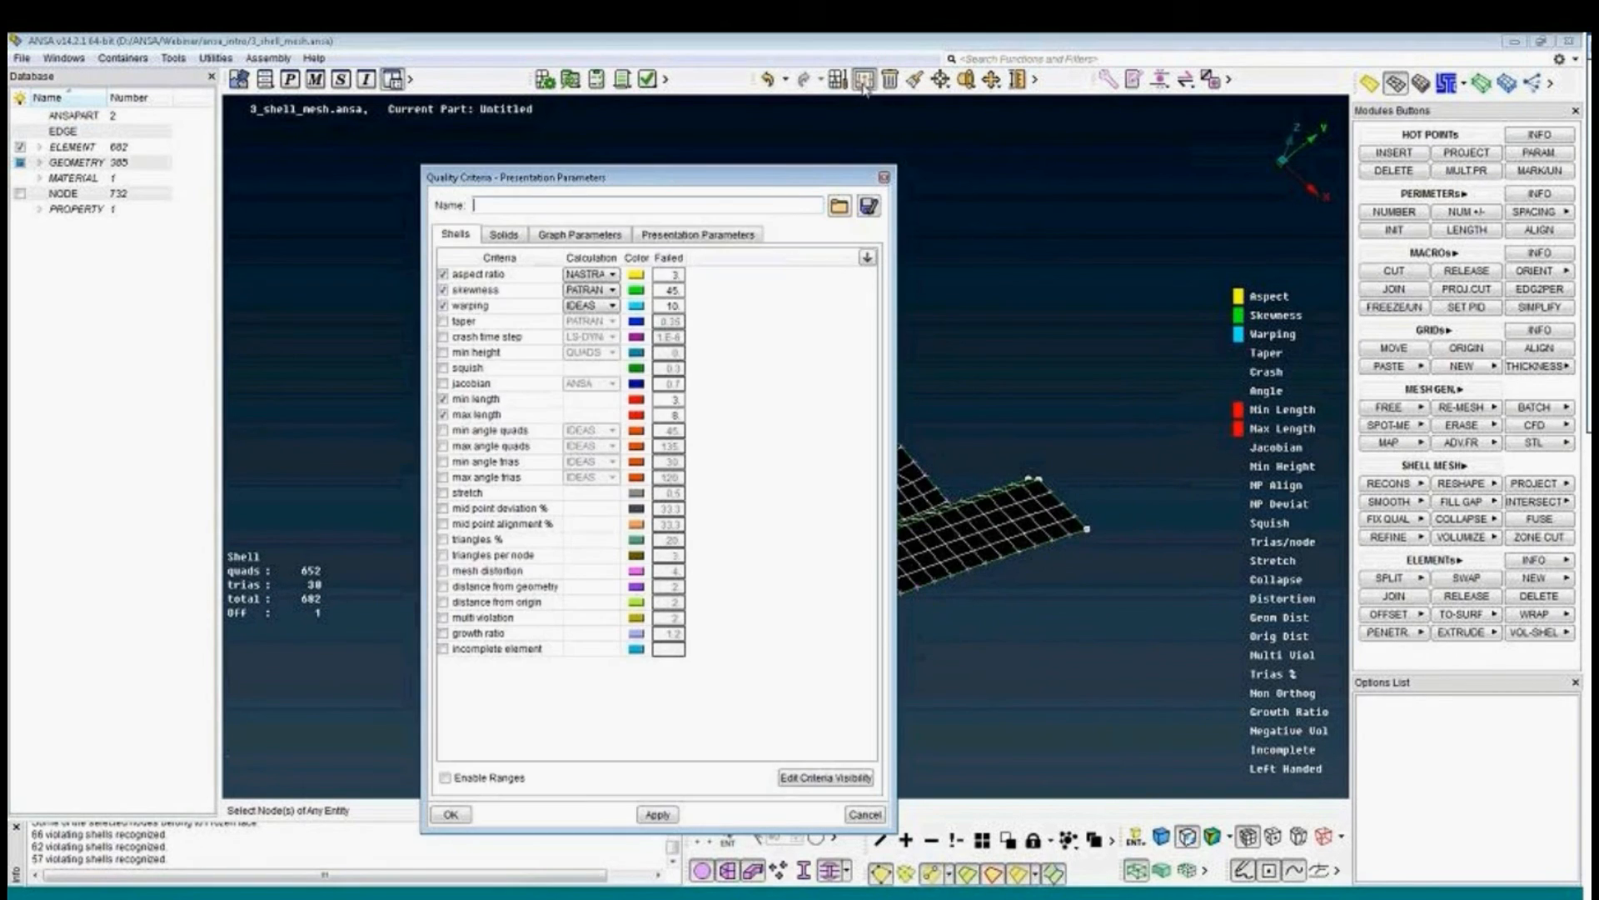
pyautogui.moveTo(498, 176); pyautogui.dragTo(511, 162)
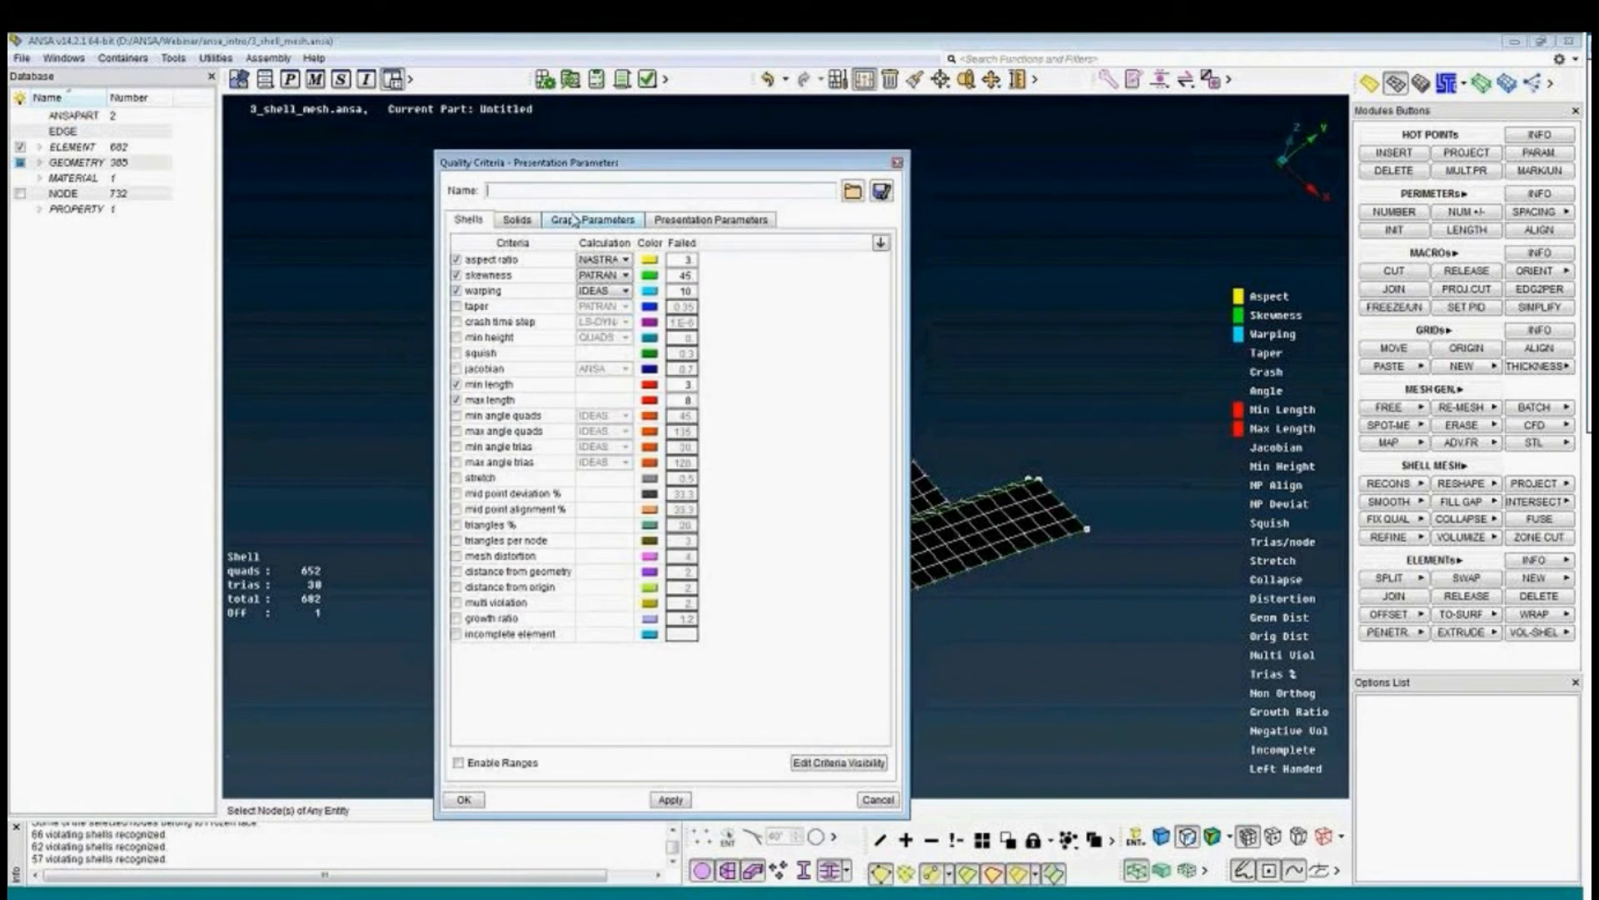
pyautogui.click(575, 220)
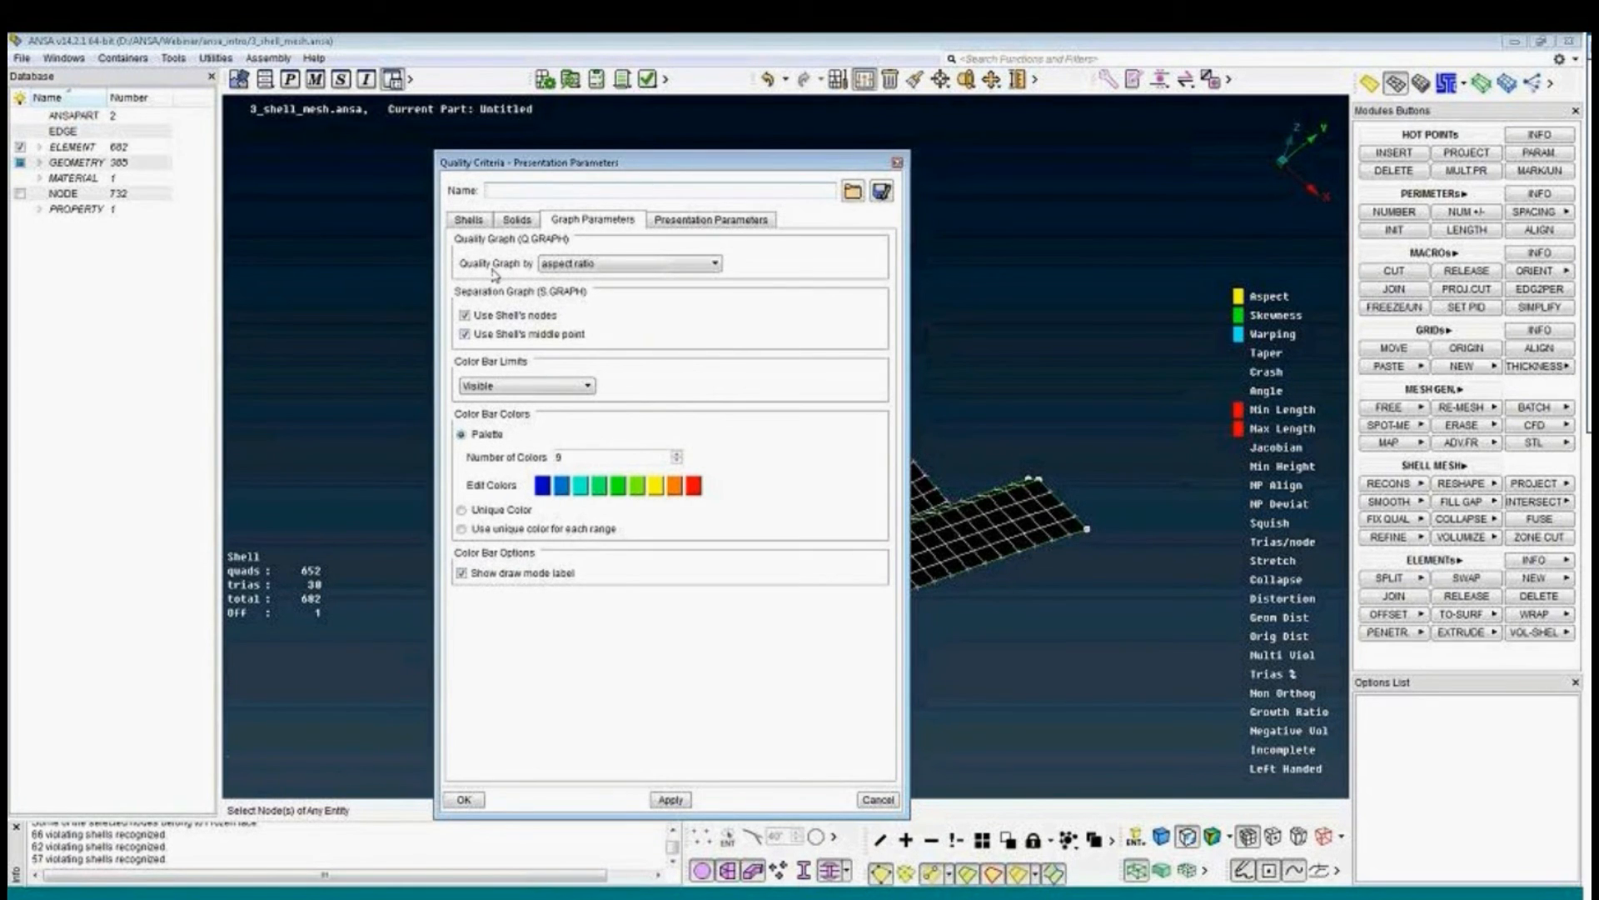
pyautogui.click(713, 264)
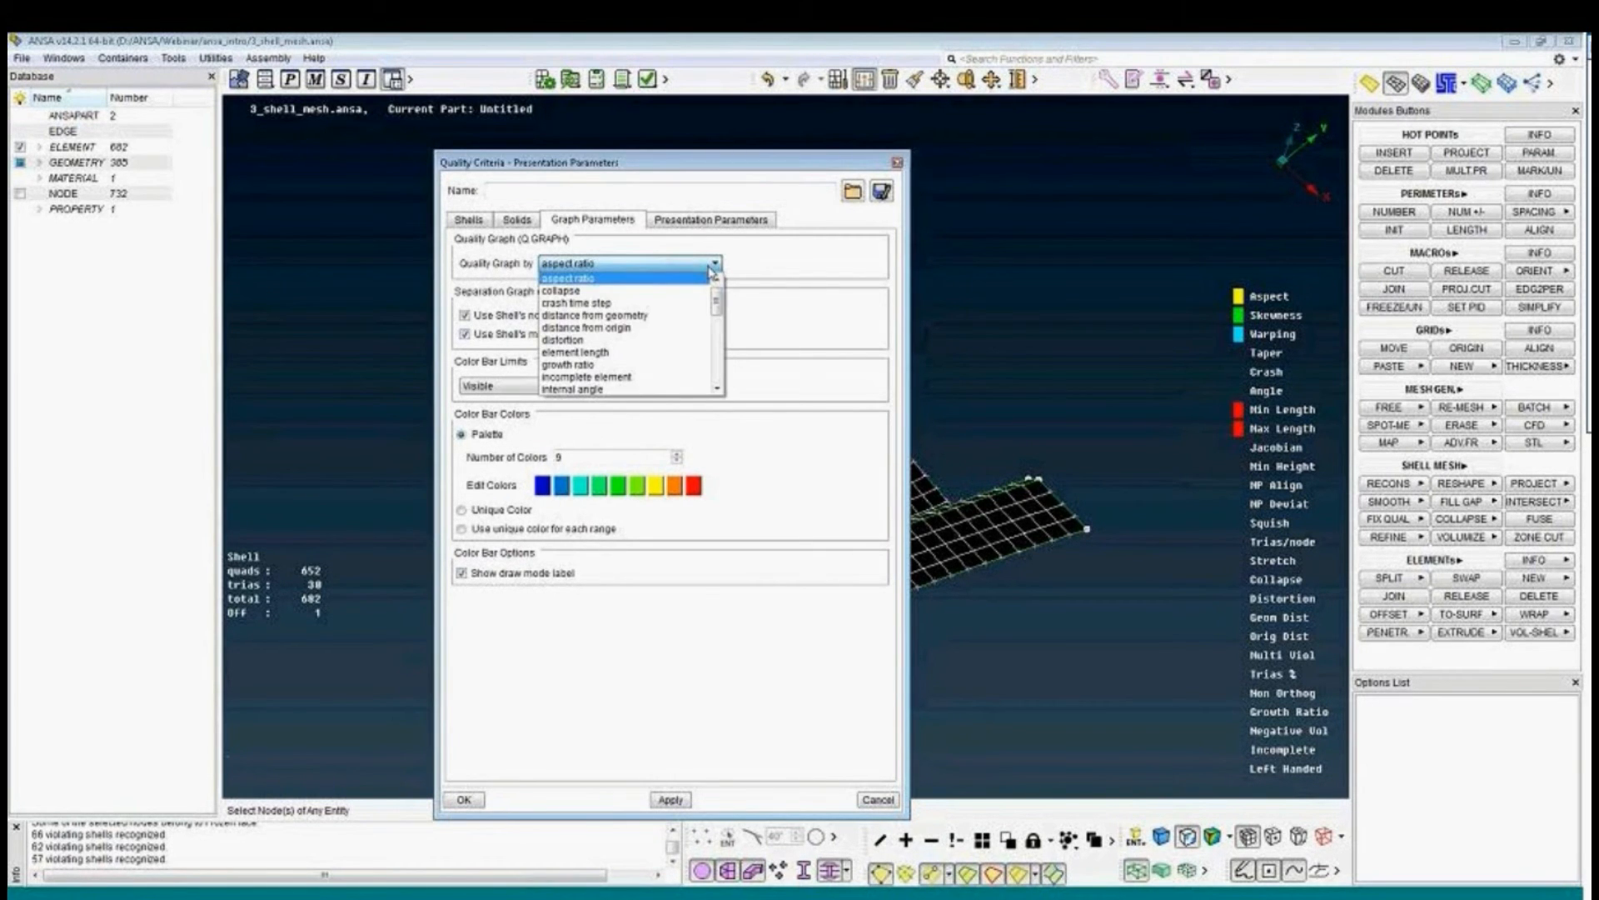
pyautogui.click(713, 271)
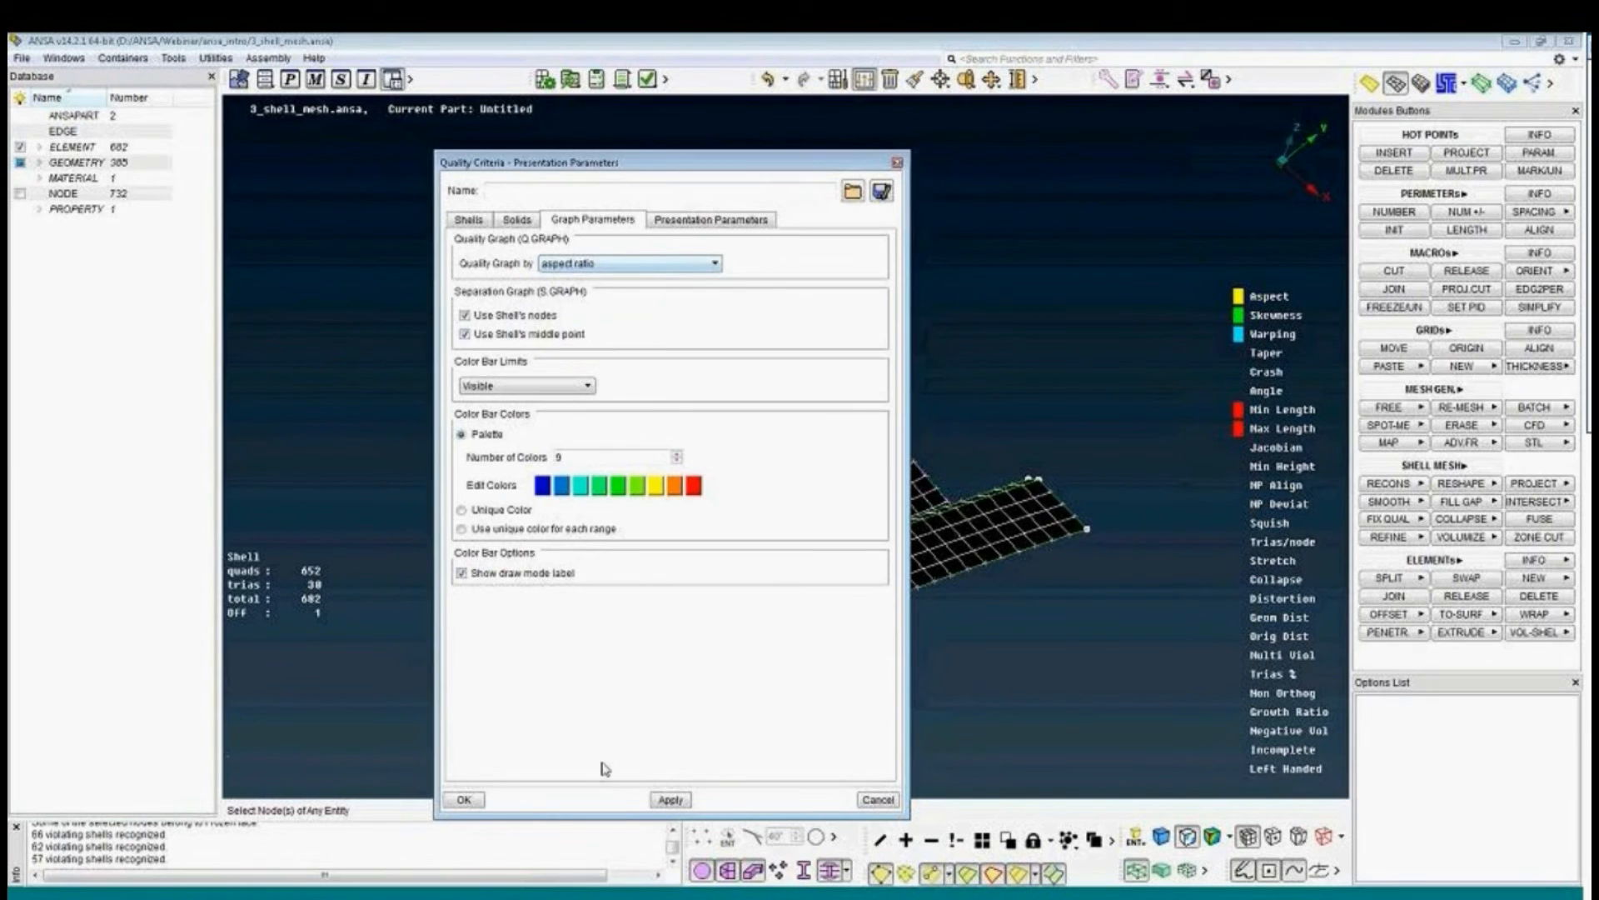
pyautogui.click(463, 800)
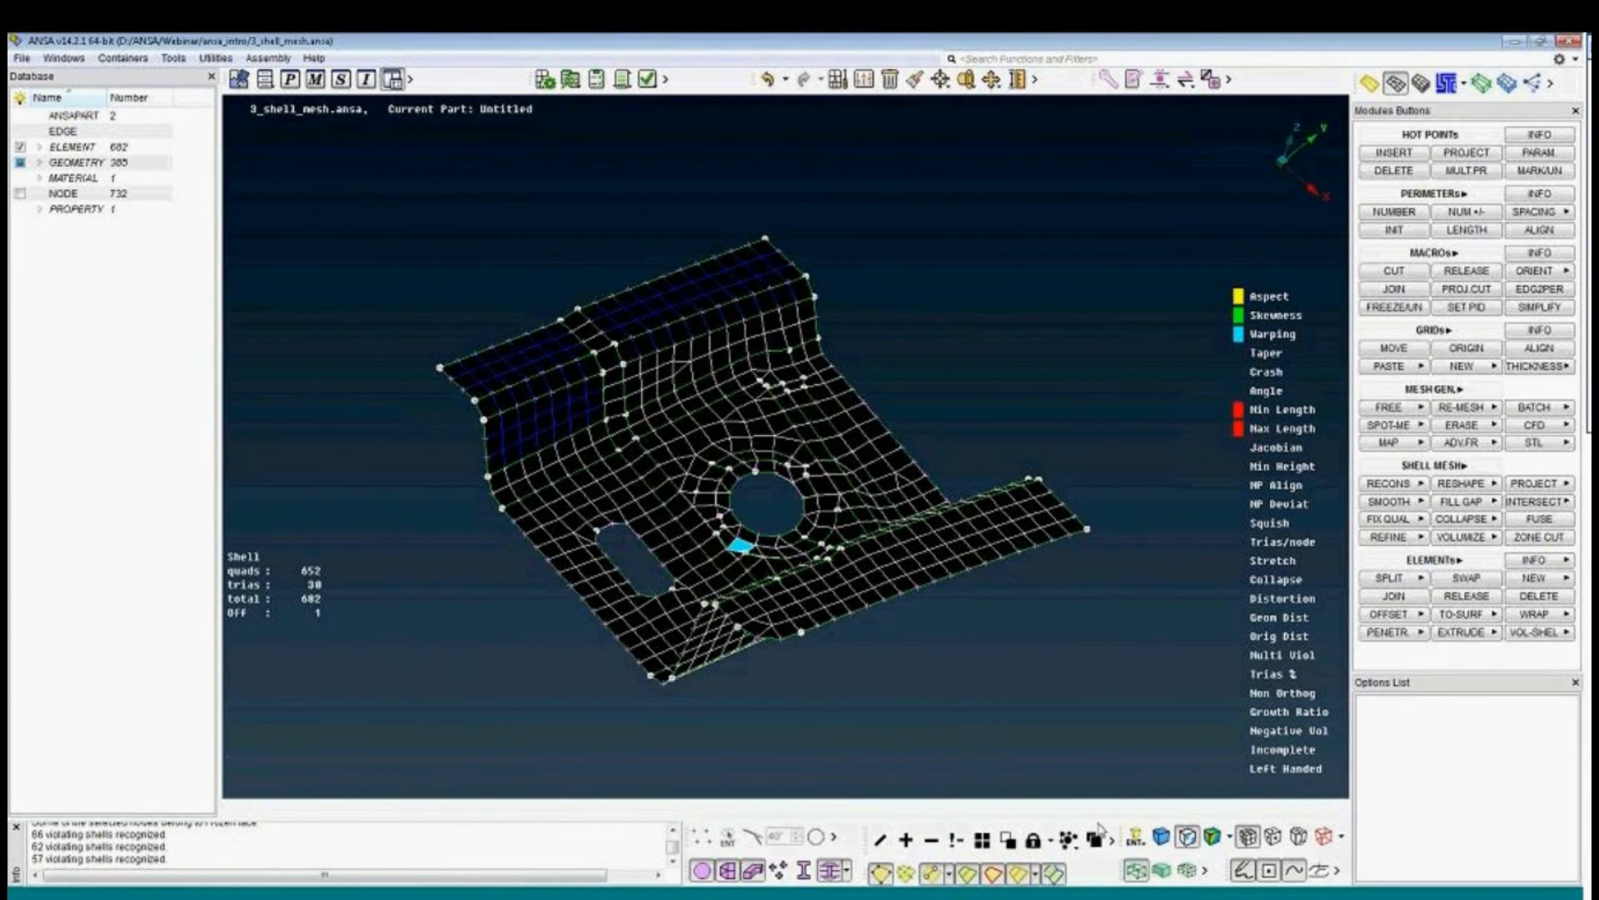
# Display the part in QGRAPH mode and examine the aspect ratio distribution over the shells.
pyautogui.click(1231, 837)
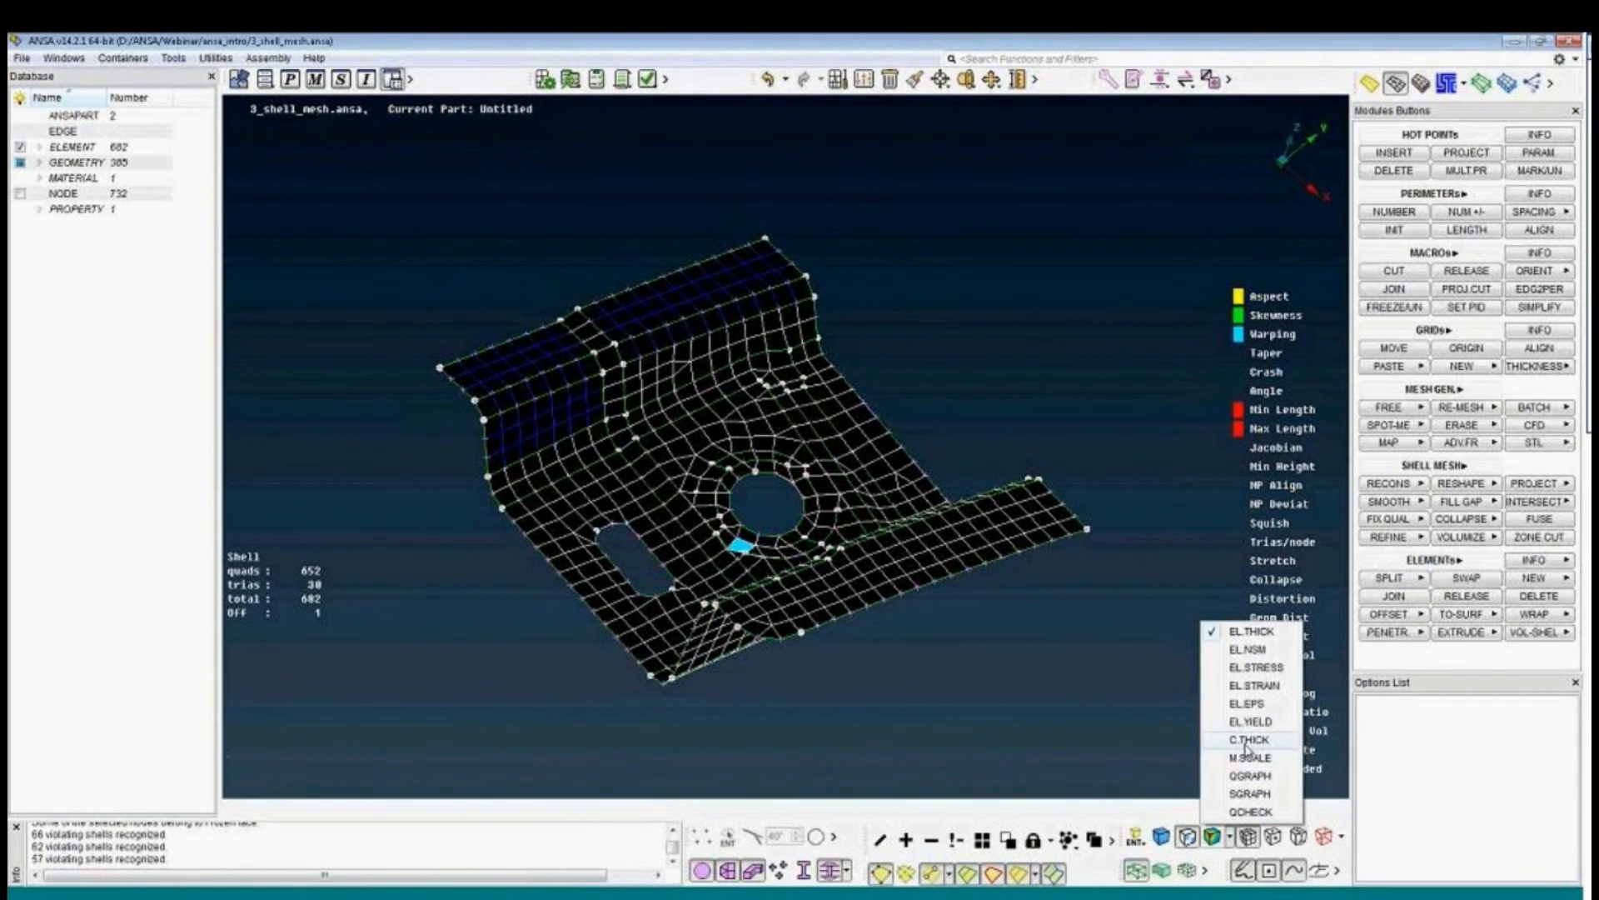
pyautogui.click(1248, 777)
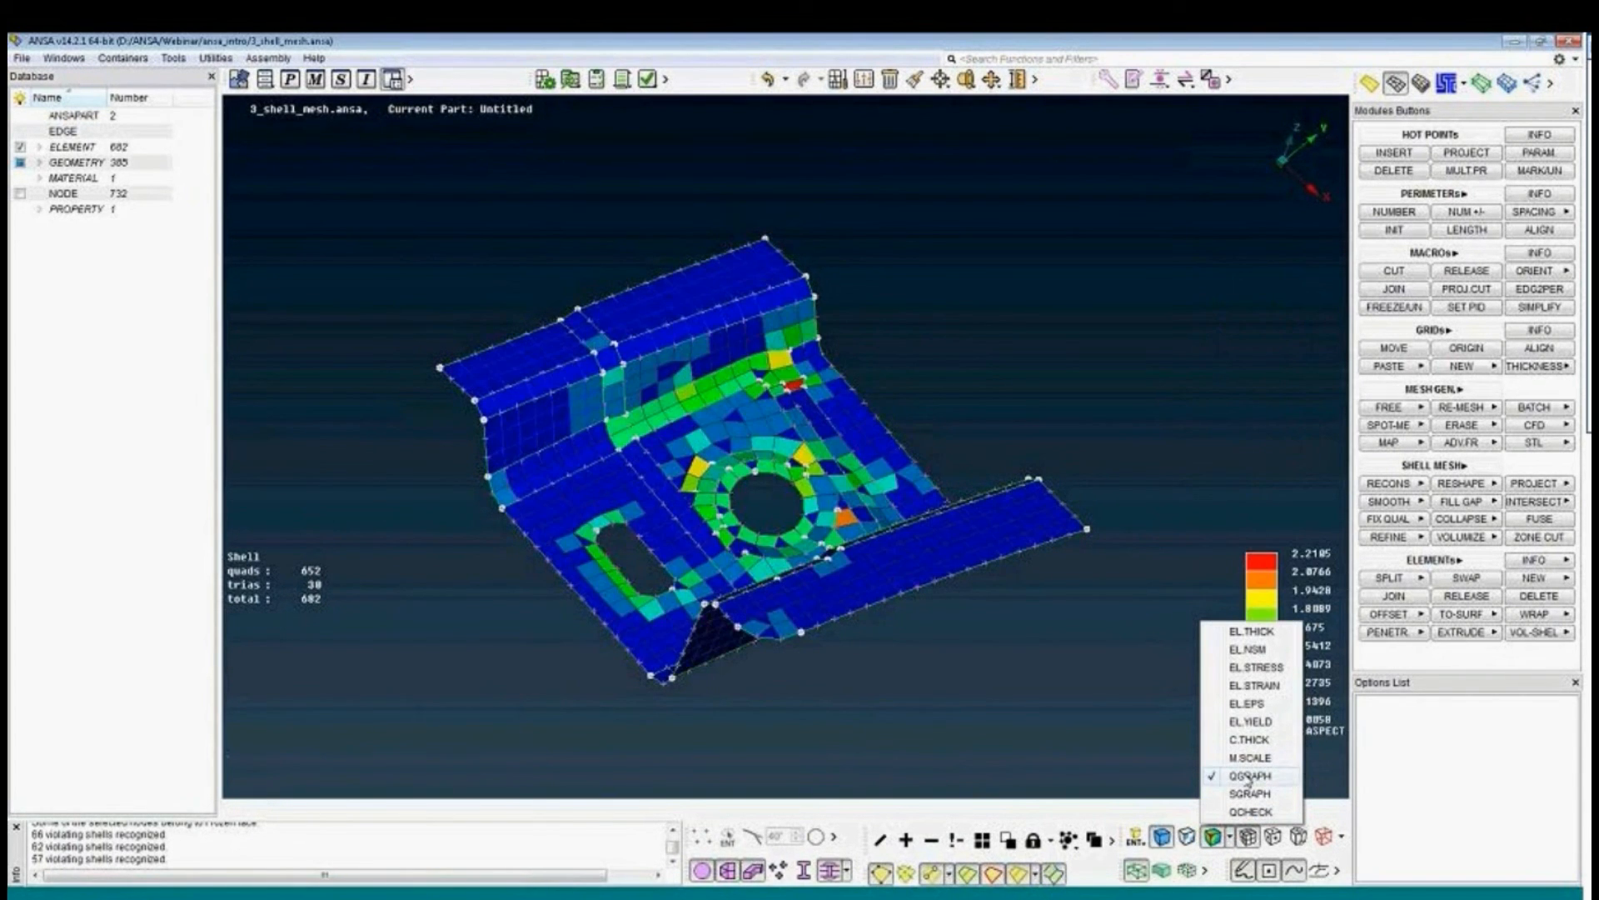
pyautogui.keyDown('ctrl'); pyautogui.moveTo(853, 560); pyautogui.dragTo(886, 557, button='middle'); pyautogui.keyUp('ctrl')
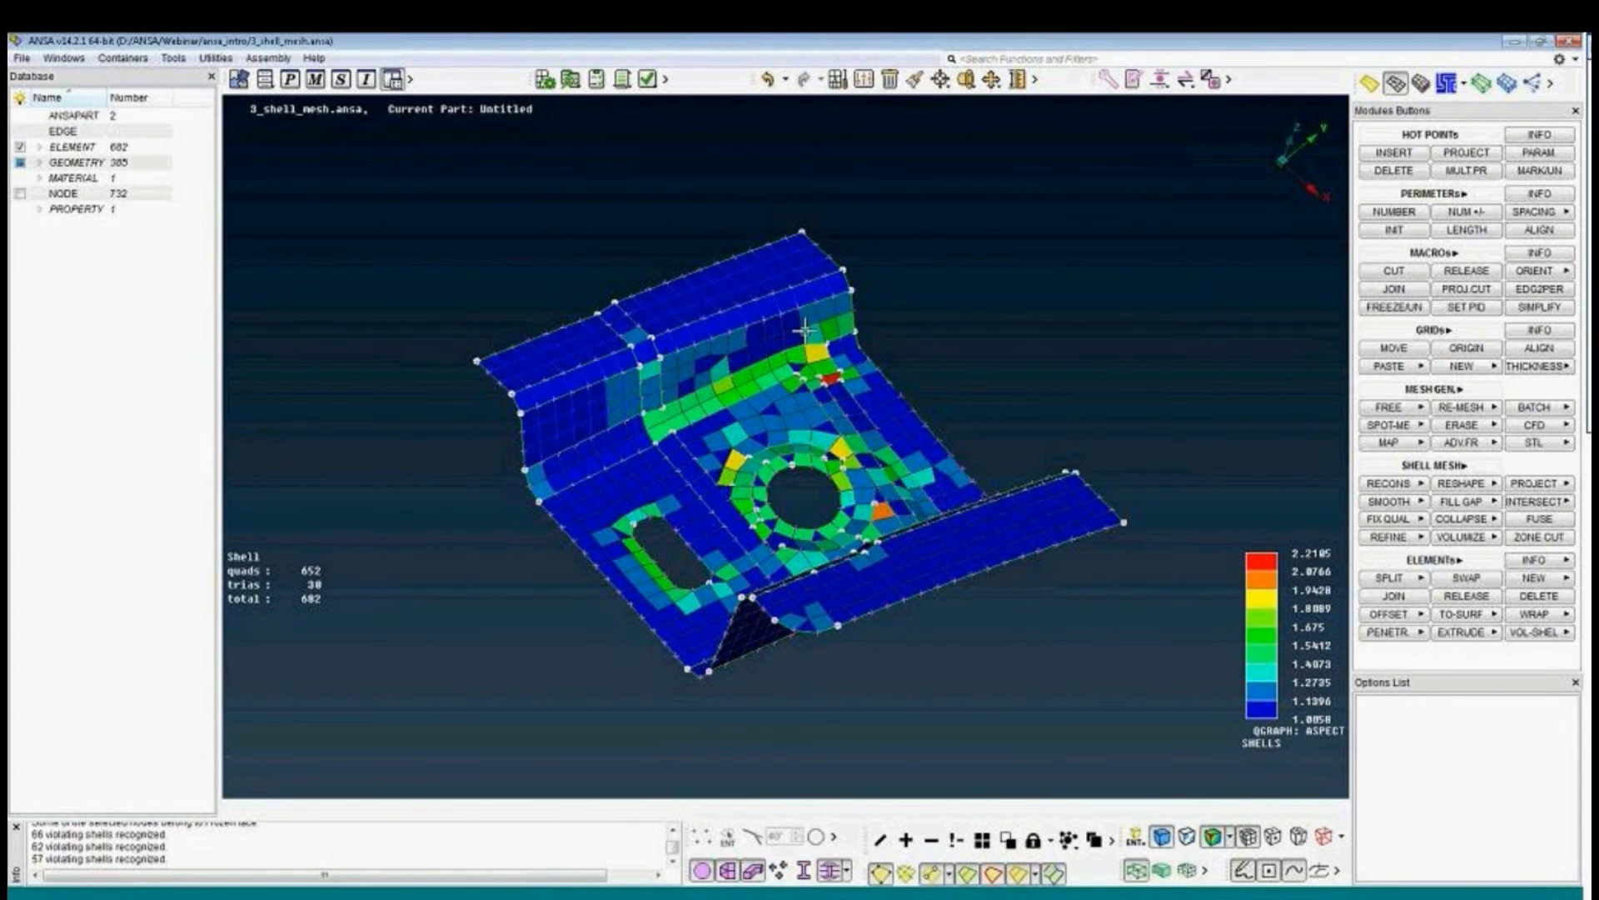
pyautogui.moveTo(830, 347)
pyautogui.keyDown('ctrl'); pyautogui.mouseDown()
pyautogui.moveTo(830, 429)
pyautogui.moveTo(825, 358)
pyautogui.mouseUp(); pyautogui.keyUp('ctrl')
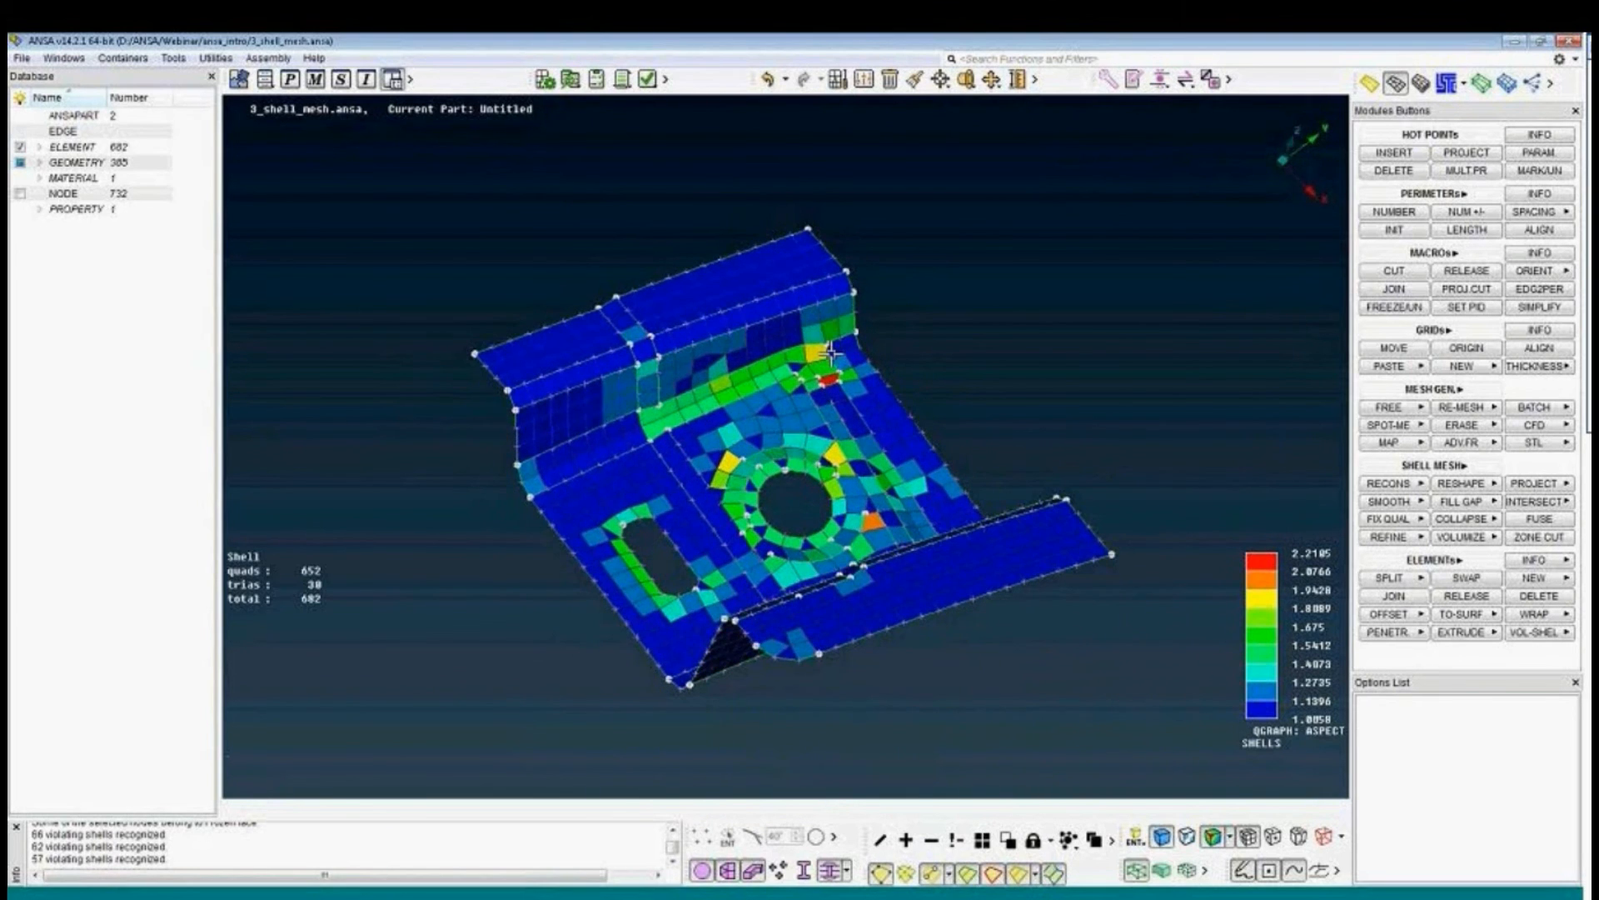
# Set the quality graph criterion to distance from geometry and examine the deviation around the circular hole.
pyautogui.rightClick(864, 79)
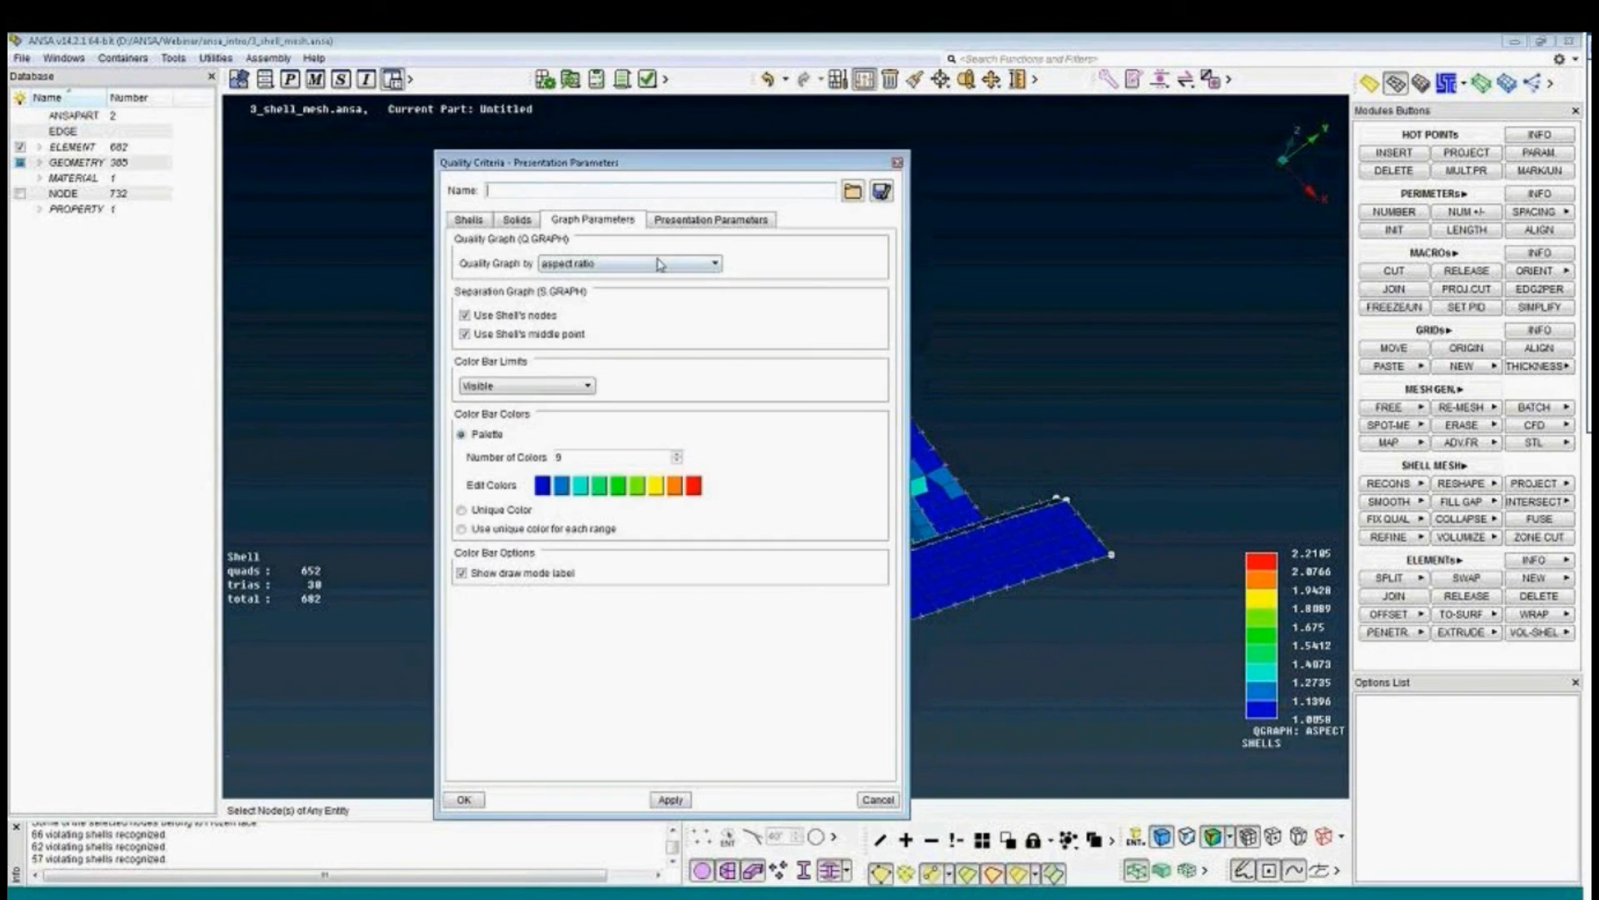
pyautogui.click(714, 265)
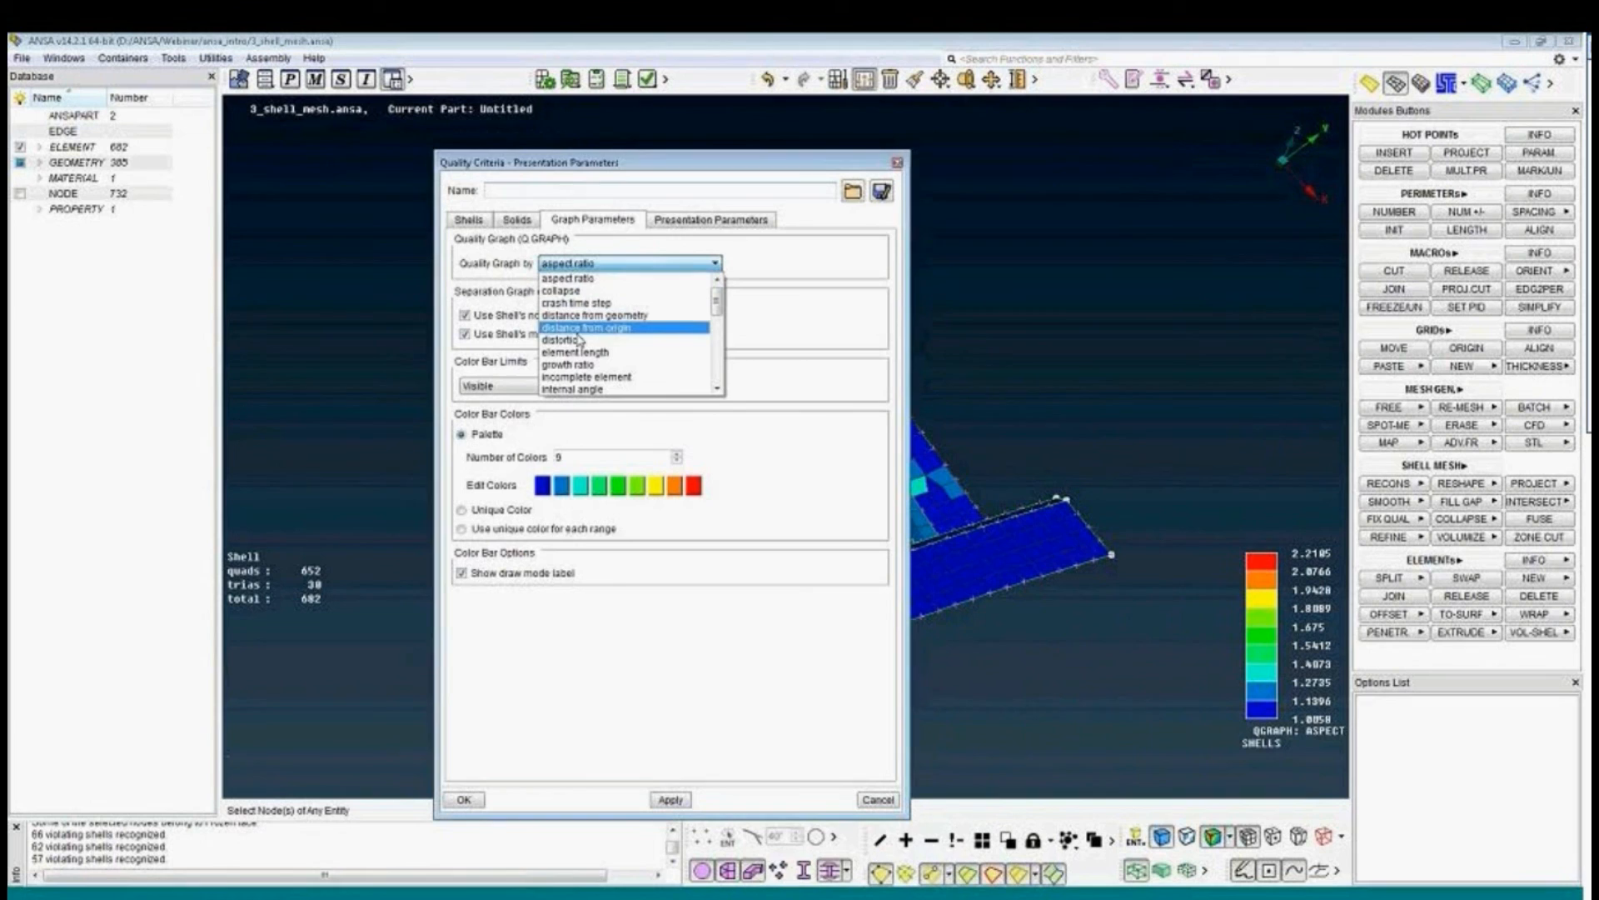
pyautogui.click(621, 316)
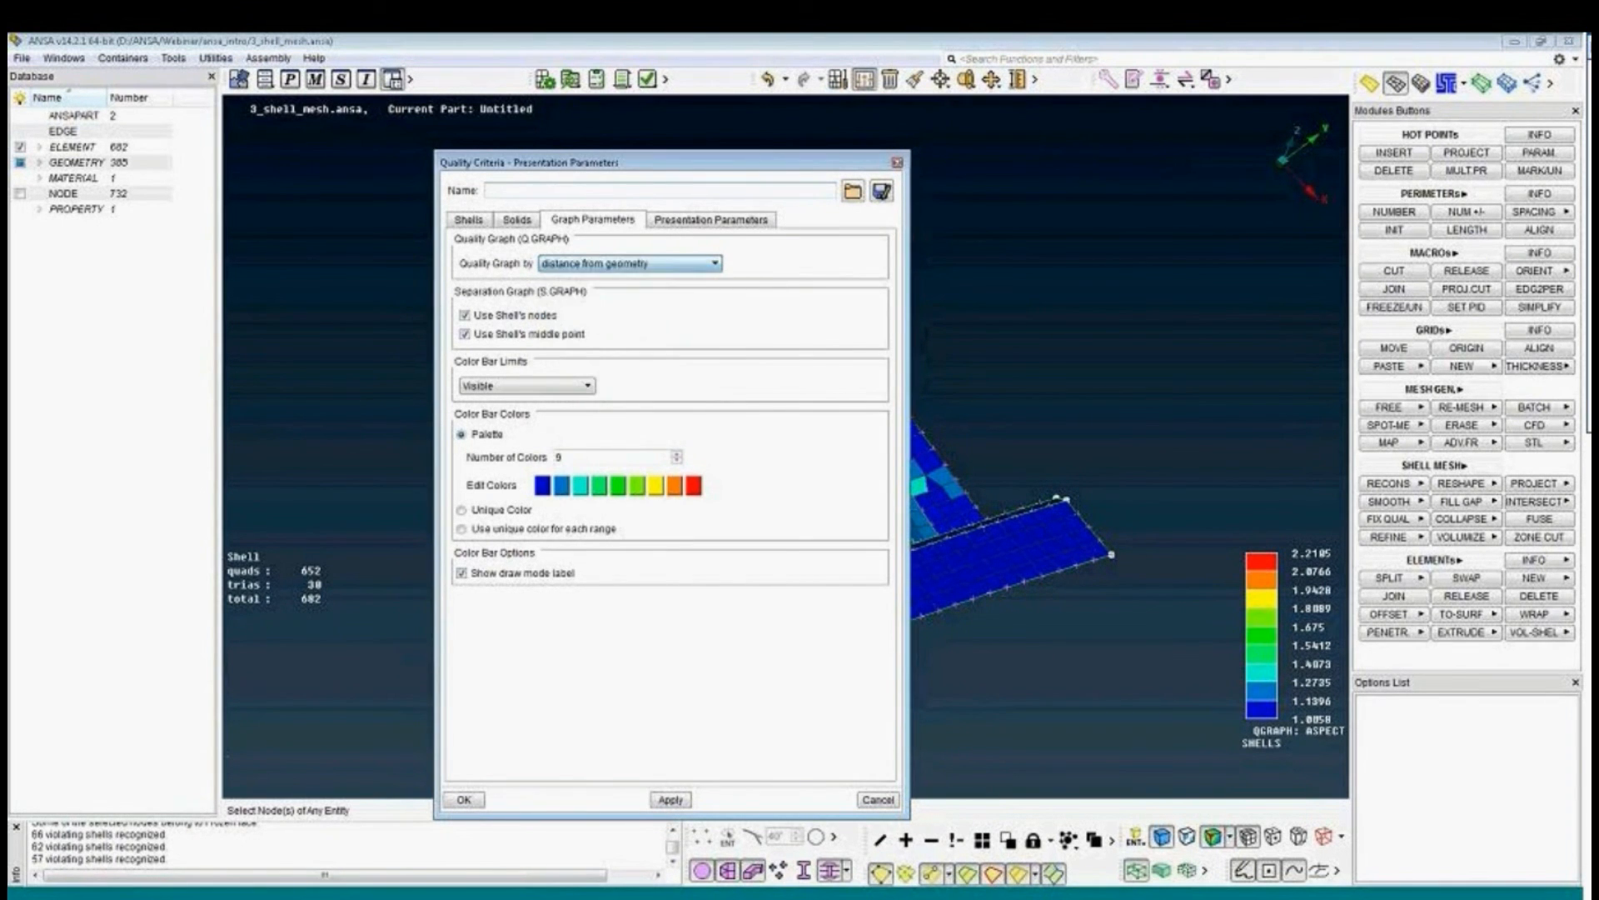
pyautogui.click(671, 800)
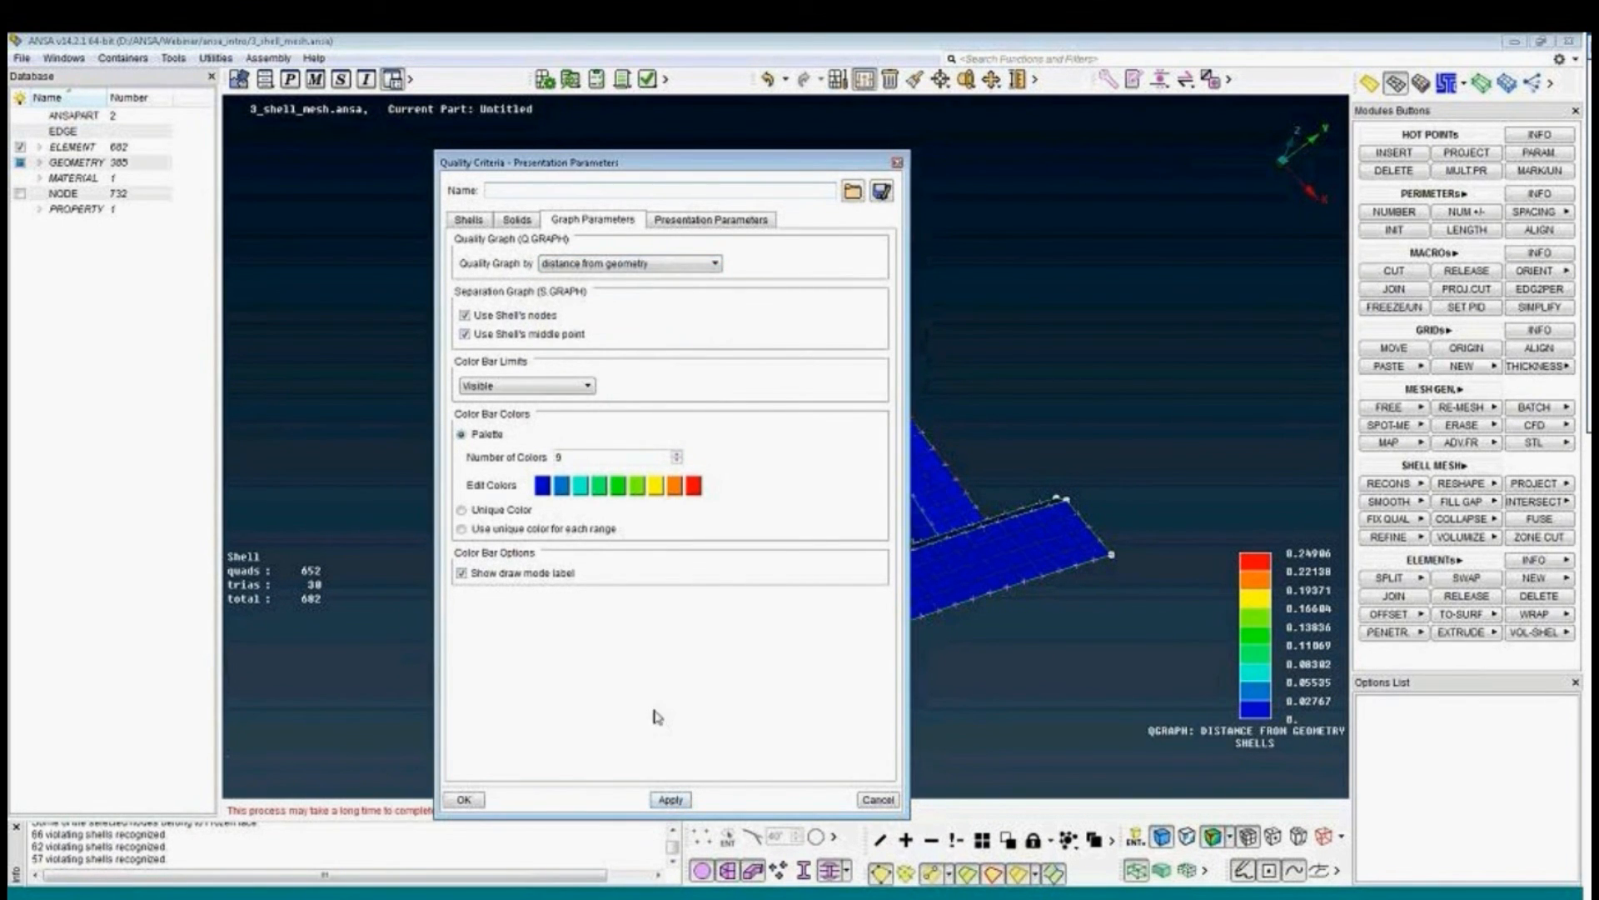
pyautogui.middleClick(717, 670)
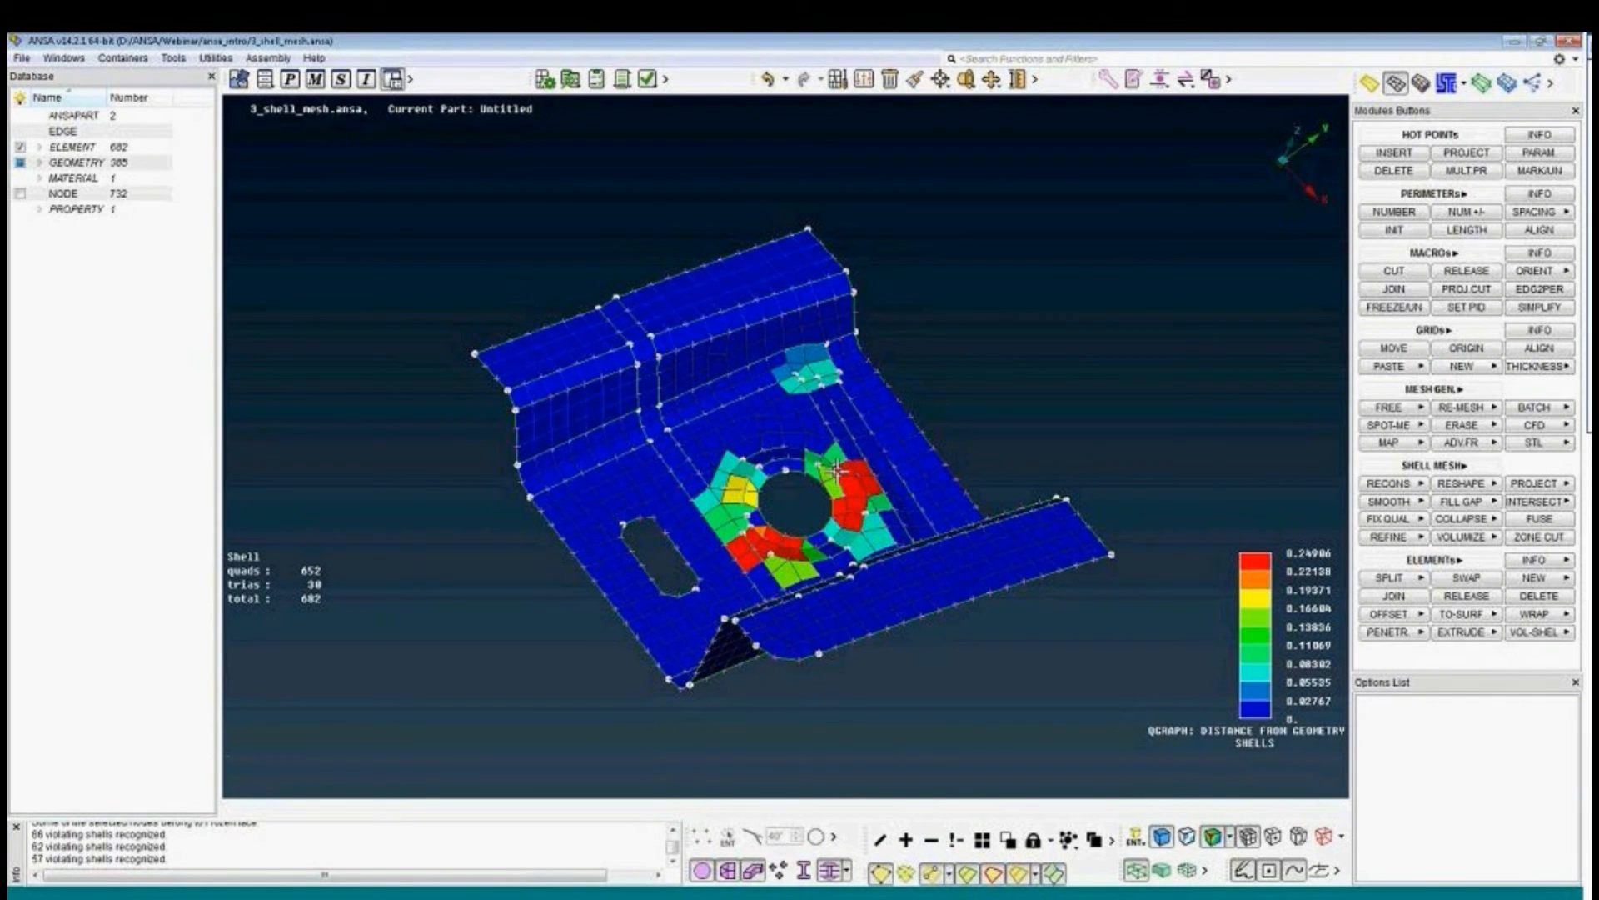
pyautogui.keyDown('ctrl'); pyautogui.moveTo(837, 472); pyautogui.dragTo(906, 538); pyautogui.keyUp('ctrl')
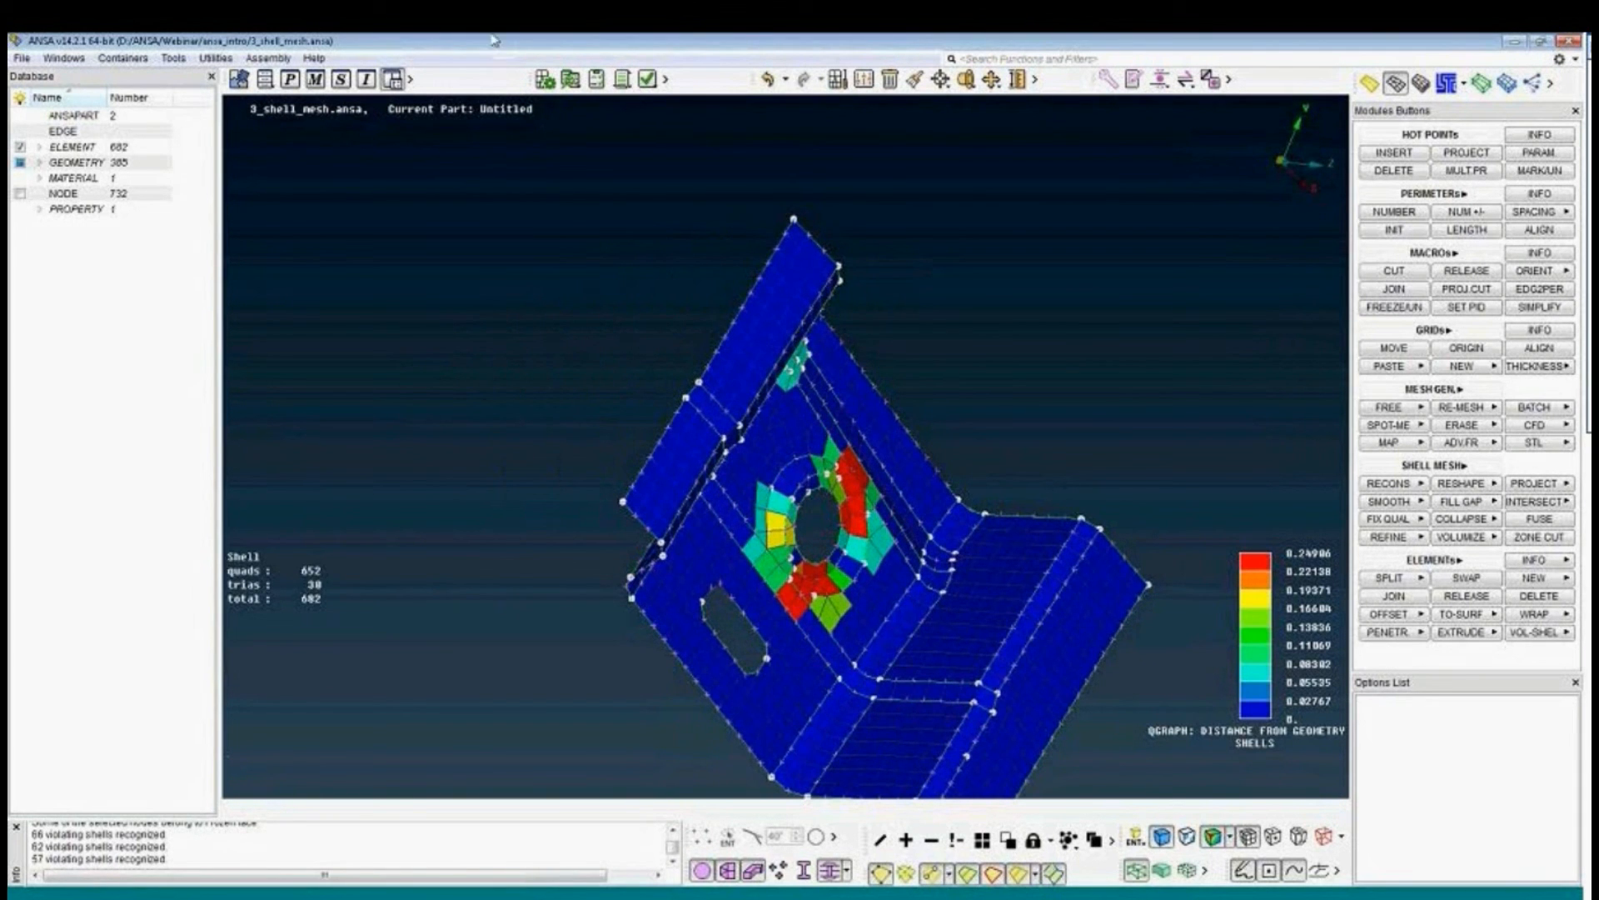
# Start a Deck Info report for the visible entities and bring up its shell report options.
pyautogui.keyDown('ctrl'); pyautogui.moveTo(971, 650); pyautogui.dragTo(946, 536, button='middle'); pyautogui.keyUp('ctrl')
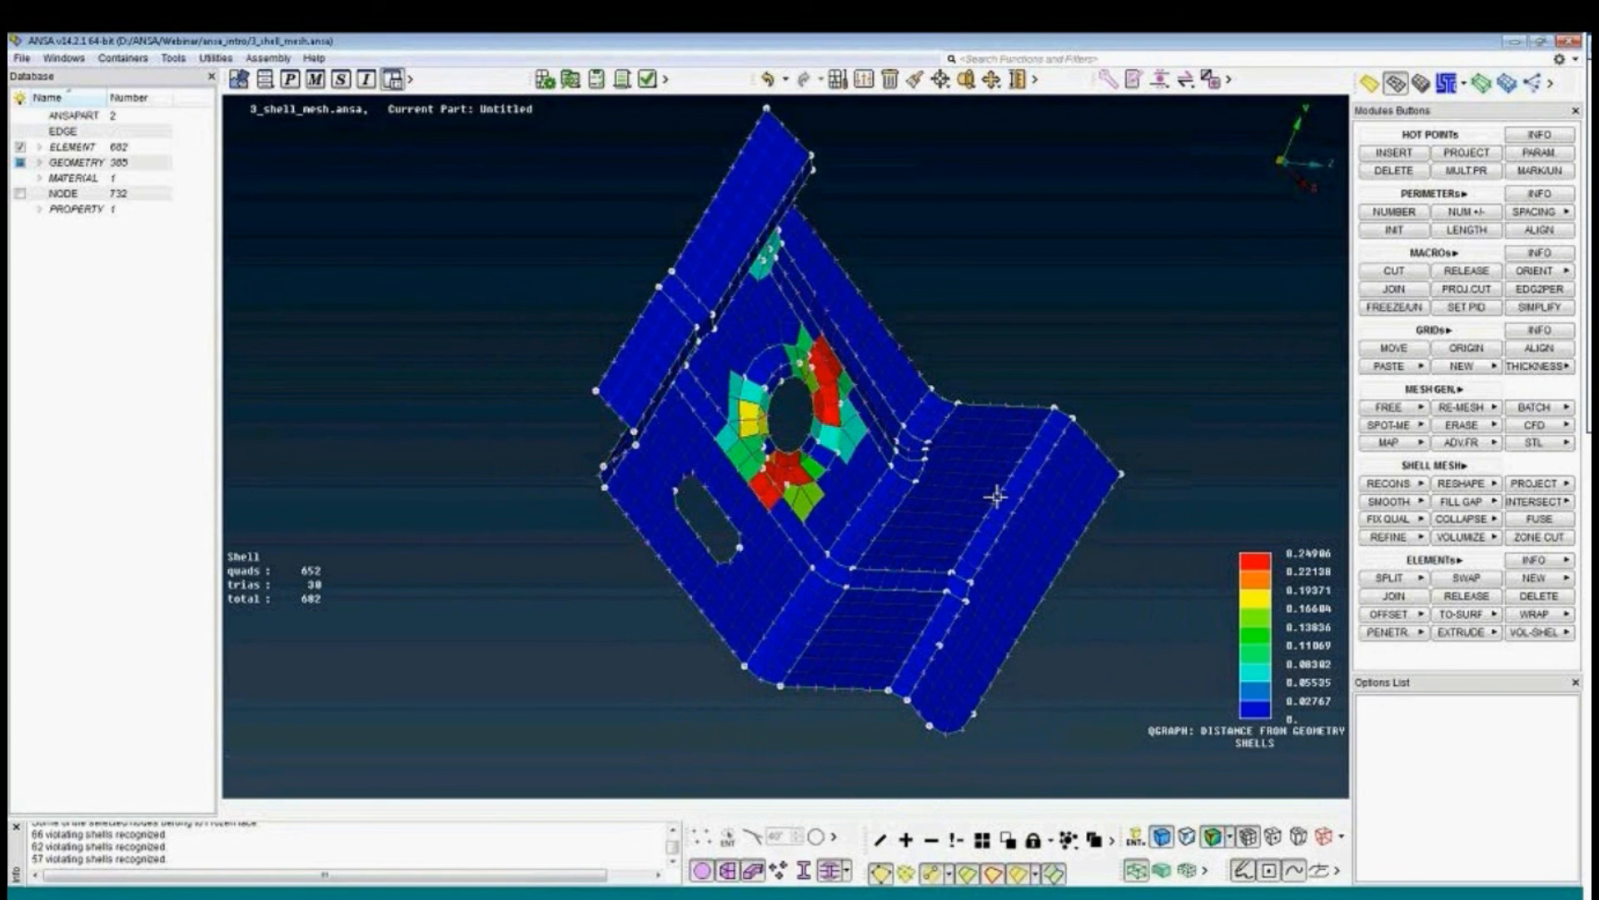
pyautogui.keyDown('ctrl'); pyautogui.moveTo(967, 528); pyautogui.dragTo(935, 472); pyautogui.keyUp('ctrl')
pyautogui.keyDown('ctrl'); pyautogui.moveTo(936, 472); pyautogui.dragTo(913, 502, button='middle'); pyautogui.keyUp('ctrl')
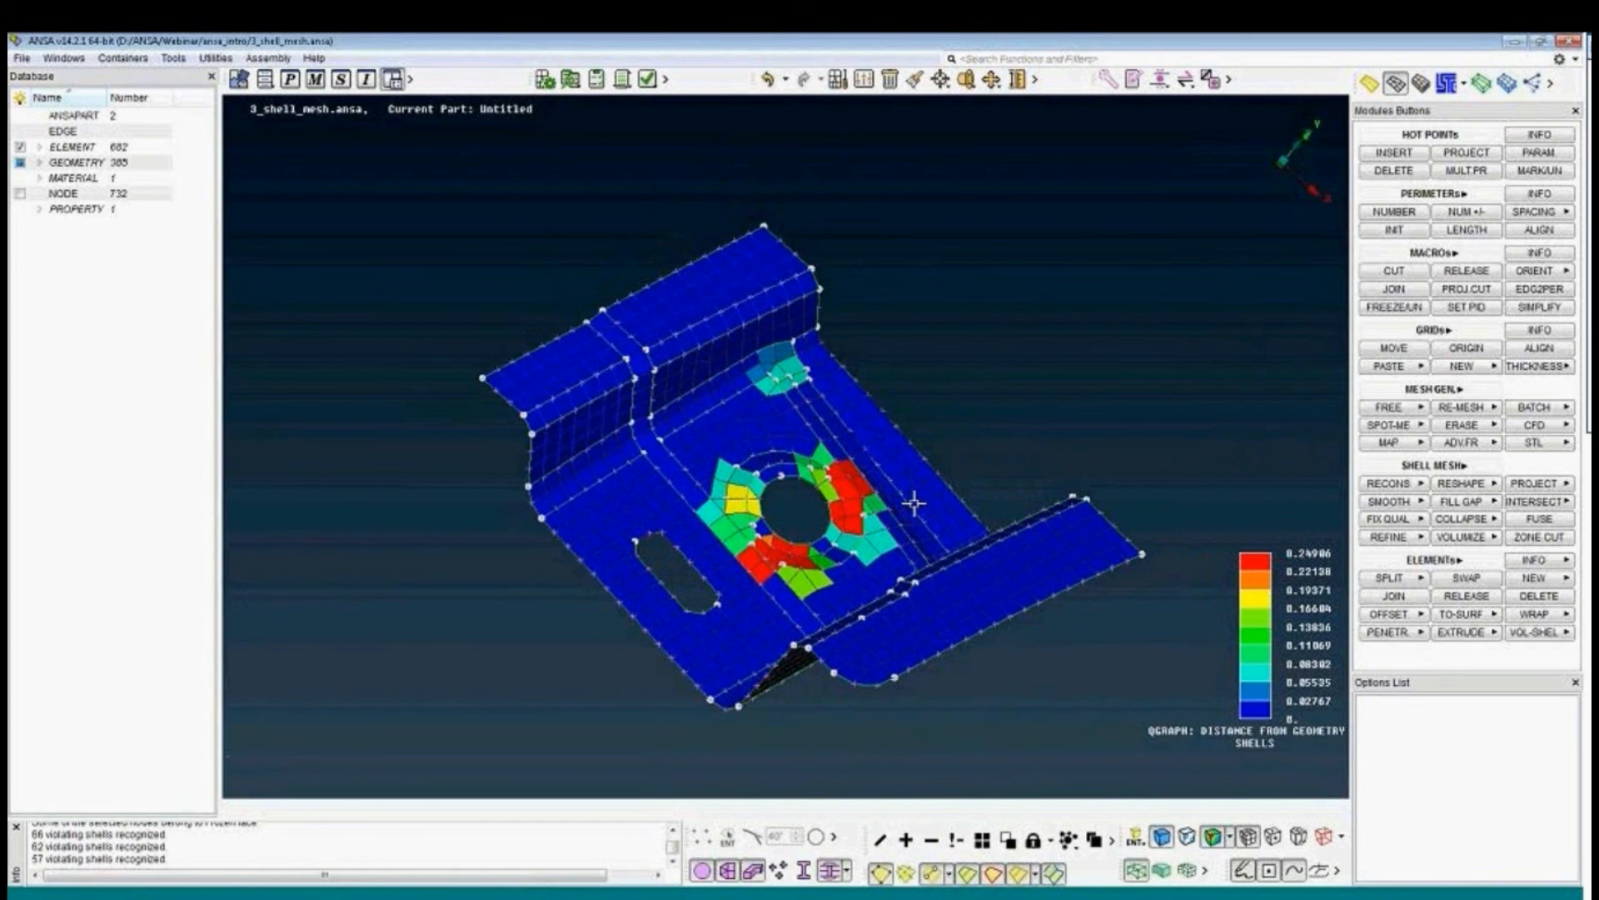
pyautogui.click(1037, 84)
pyautogui.click(1079, 153)
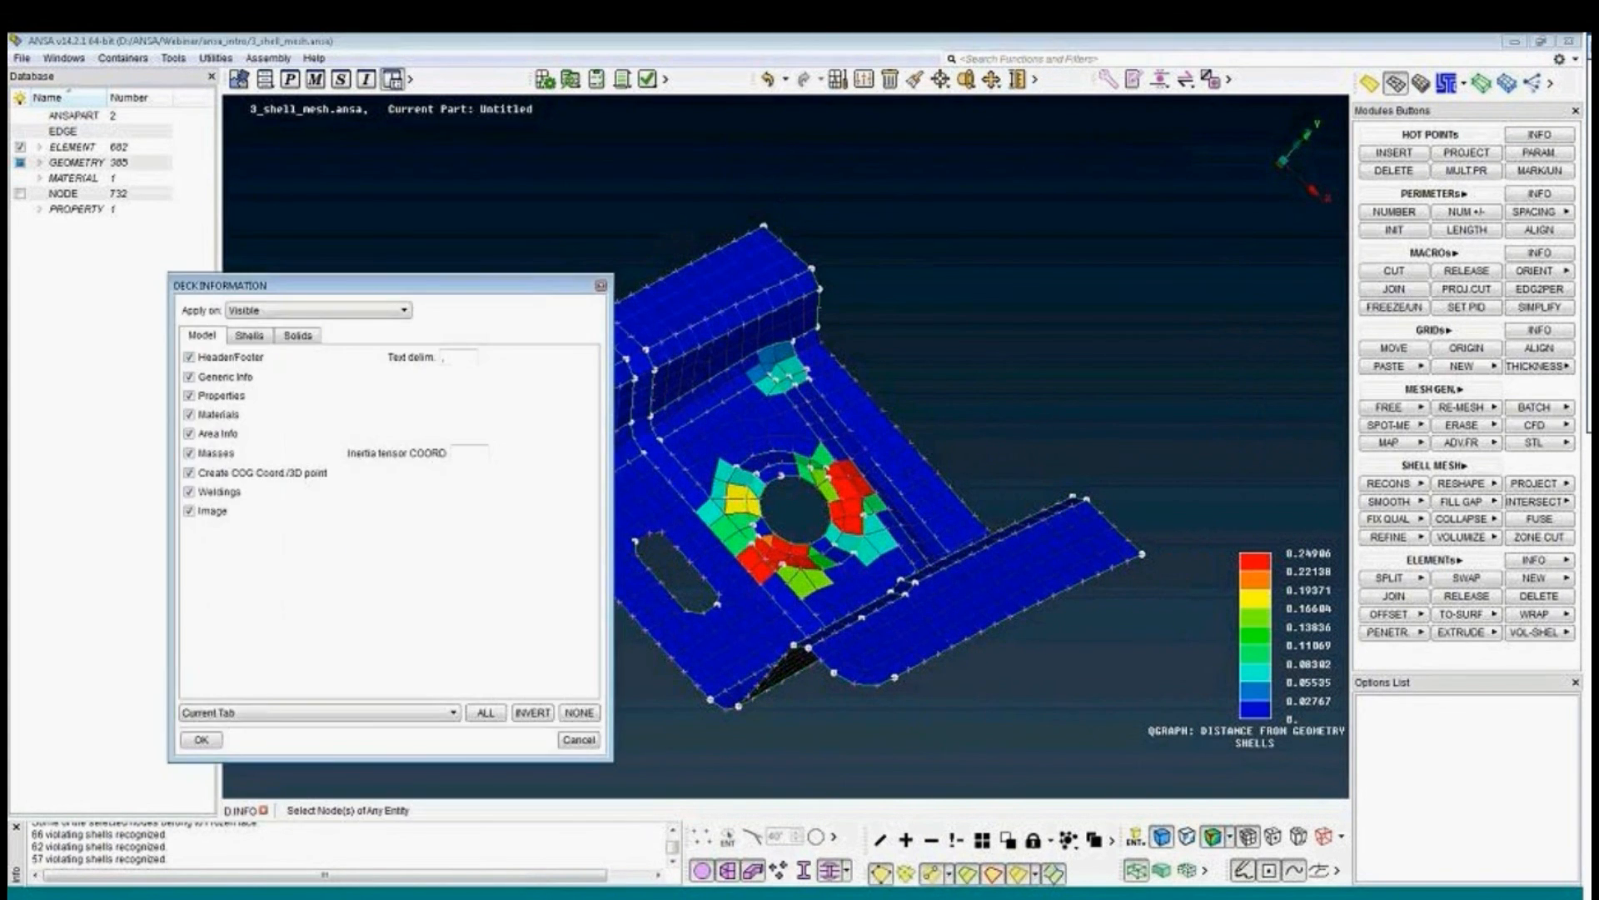
pyautogui.moveTo(535, 283); pyautogui.dragTo(711, 260)
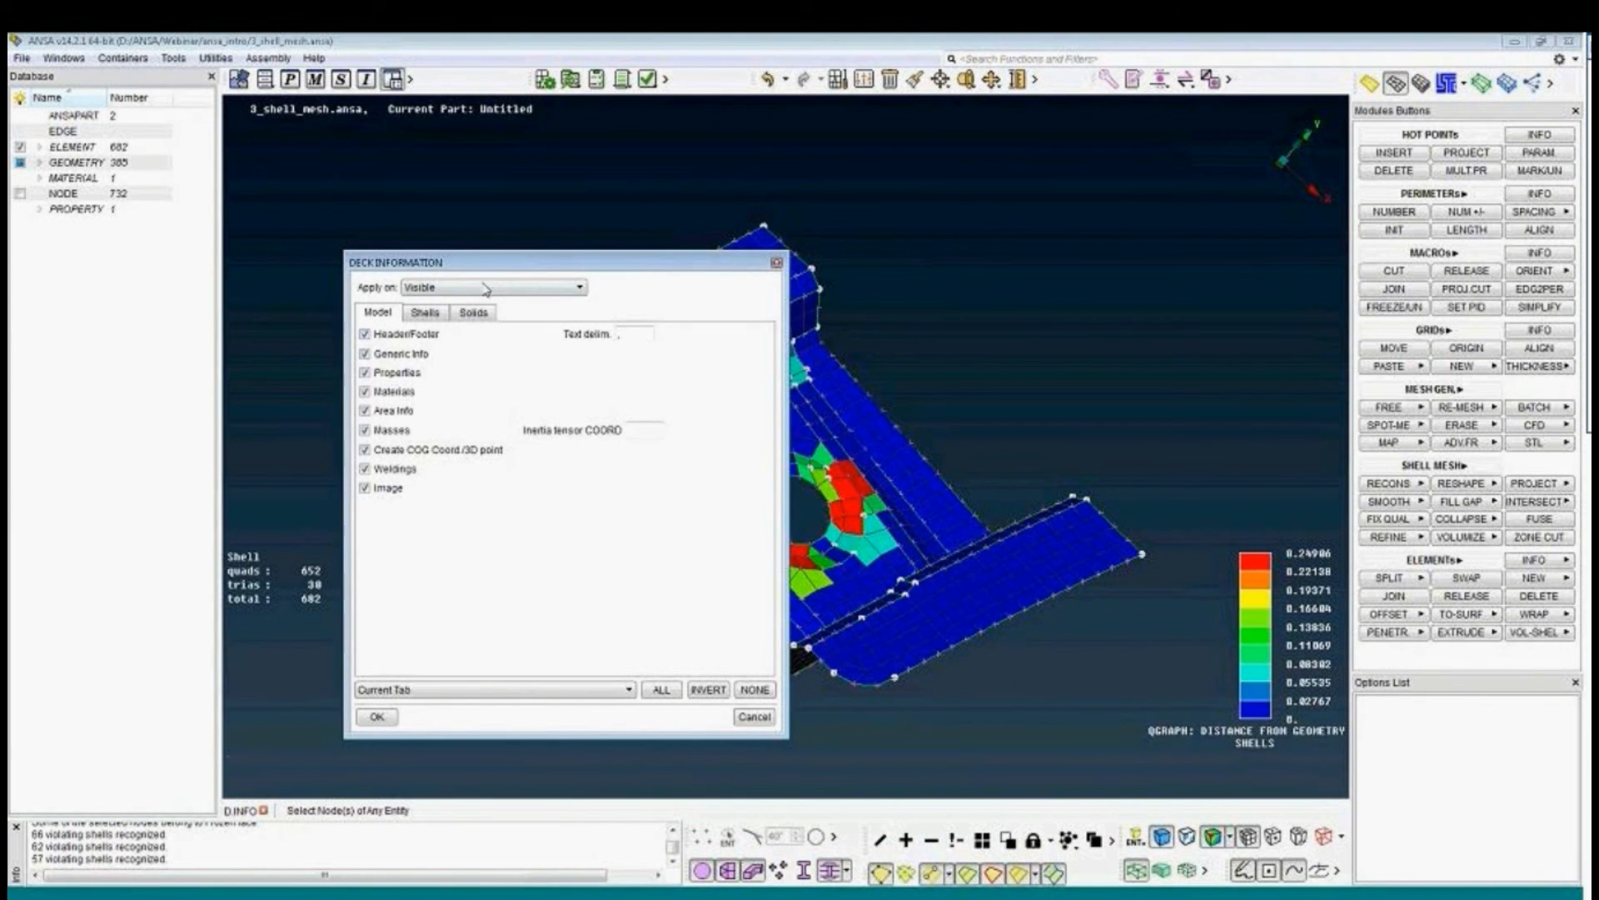
pyautogui.click(426, 313)
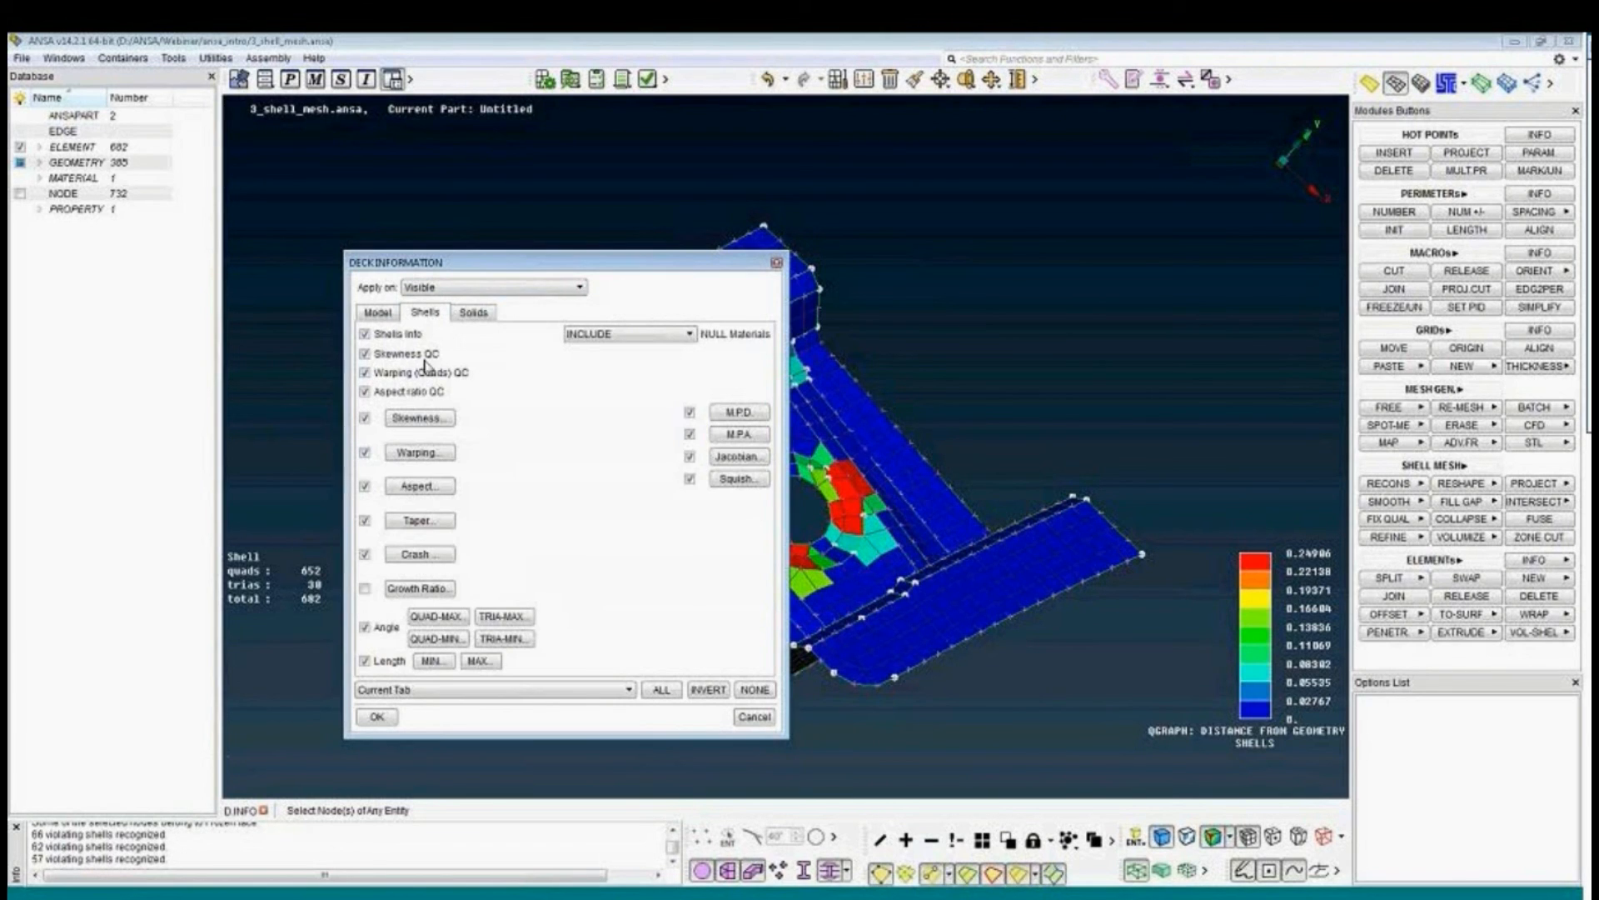
# Limit the deck report to the general shells info, generate it, and examine the element type percentages and side lengths.
pyautogui.click(730, 690)
pyautogui.click(377, 718)
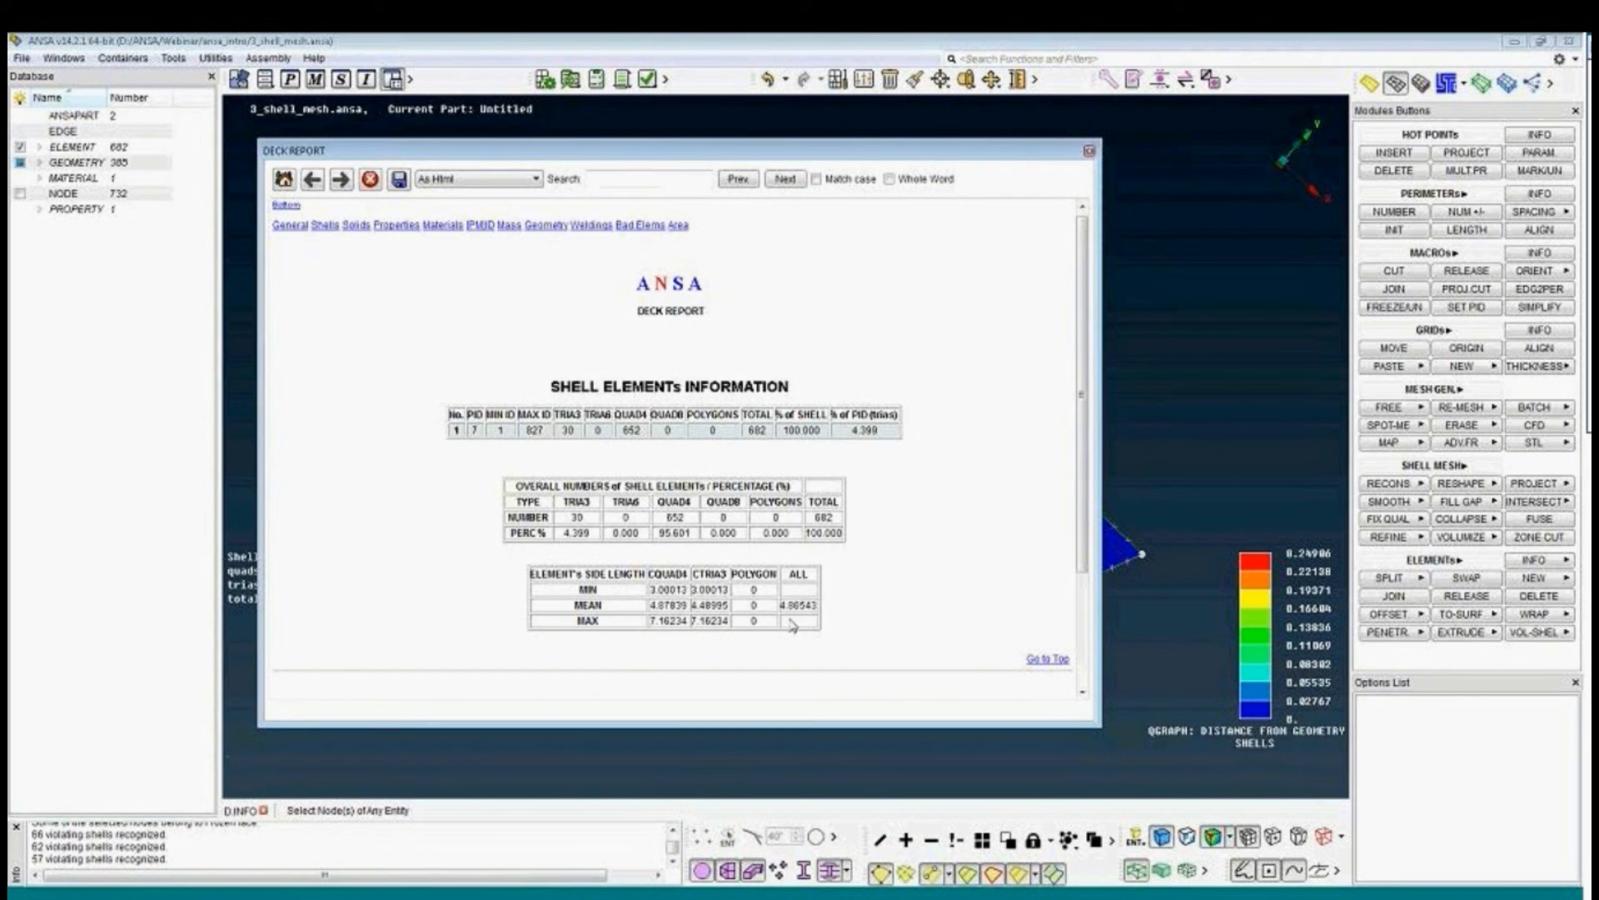
pyautogui.scroll(-2, 808, 616)
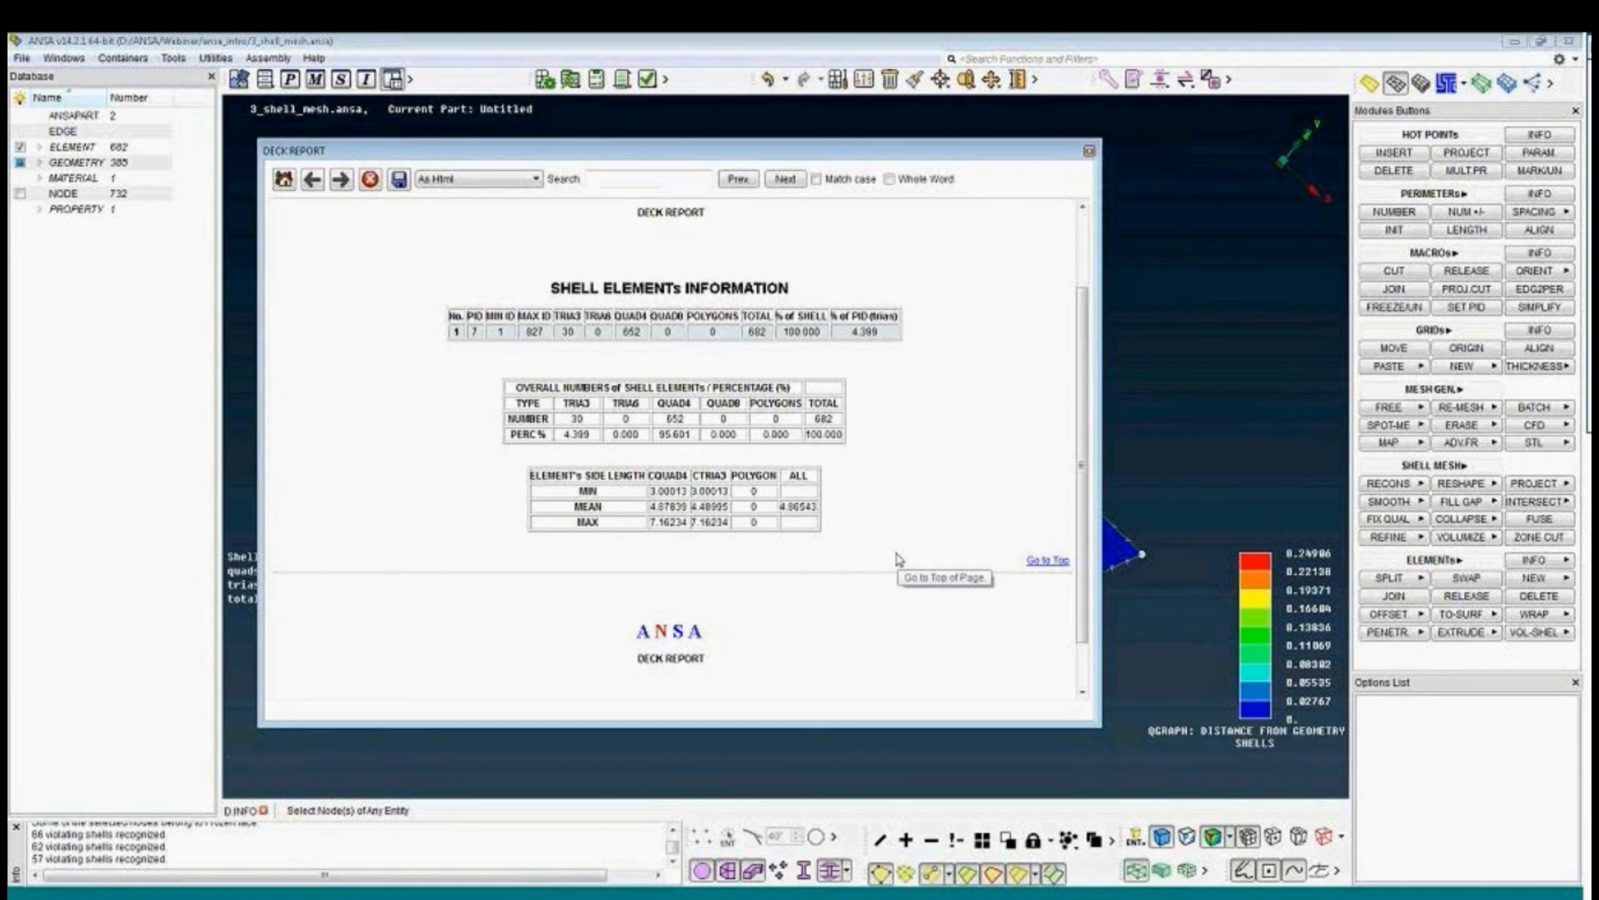
pyautogui.click(296, 877)
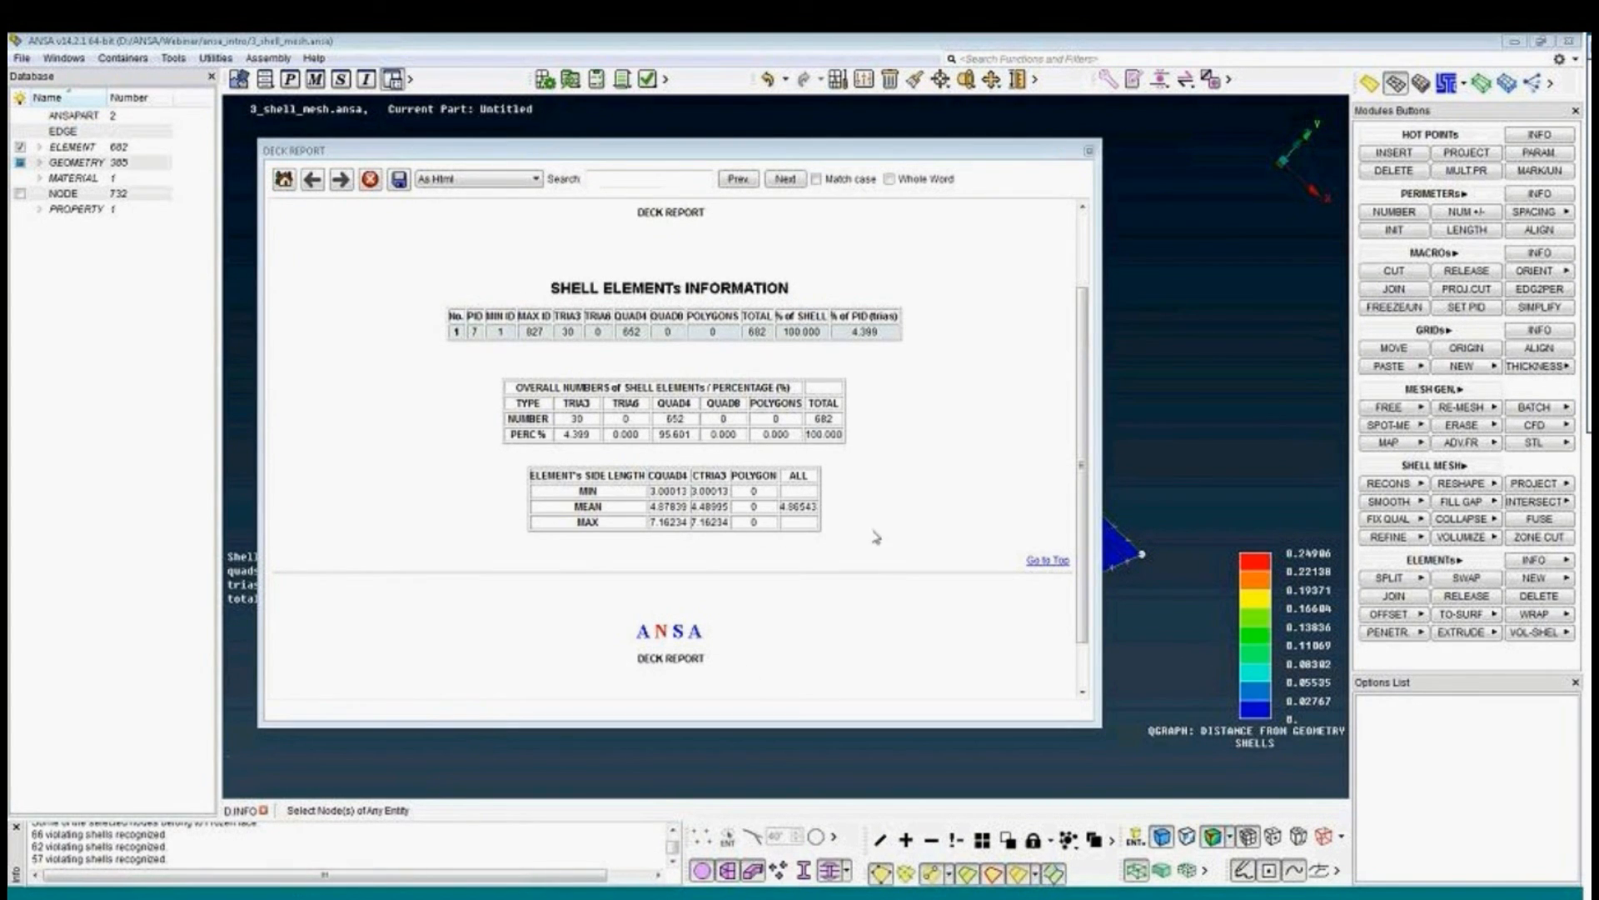